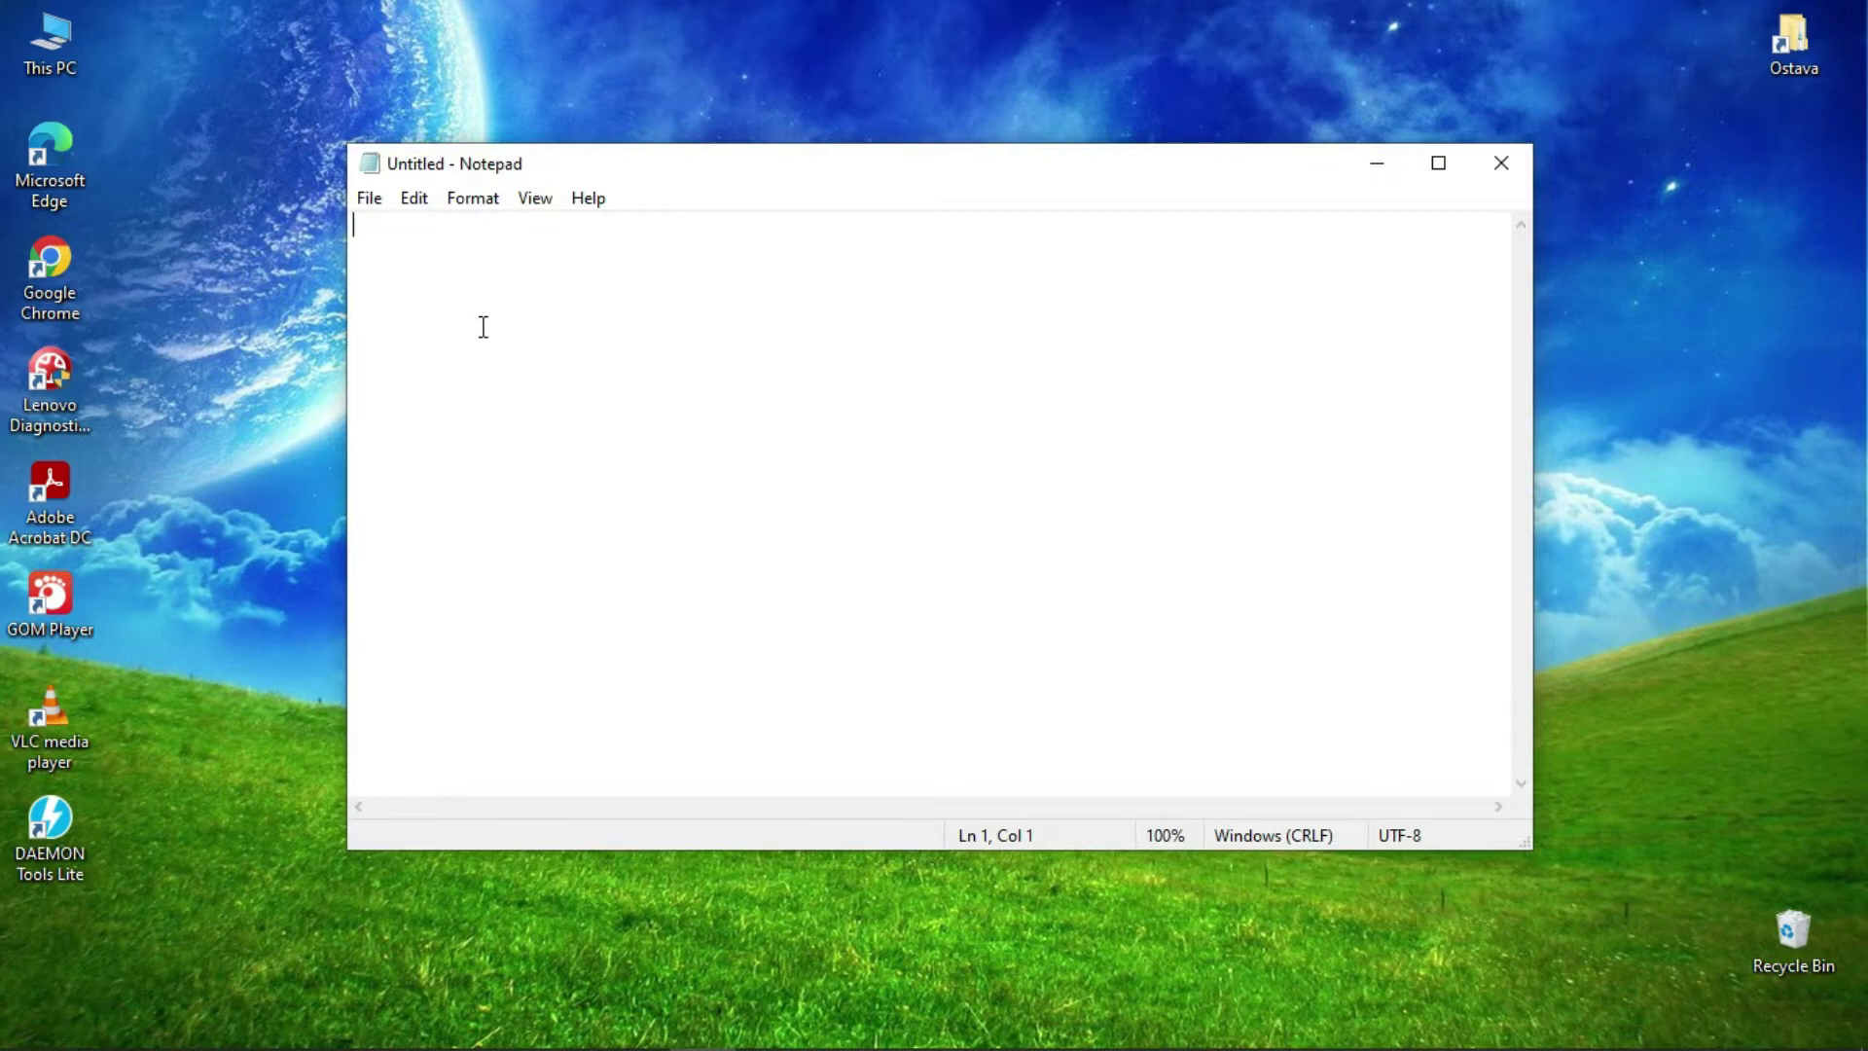
- Type note lines listing sabiranje, oduzimanje, deljenje, mnozenje and 'i funkcije MIN i MAX', then begin the MIN explanation
type("Pokazace")
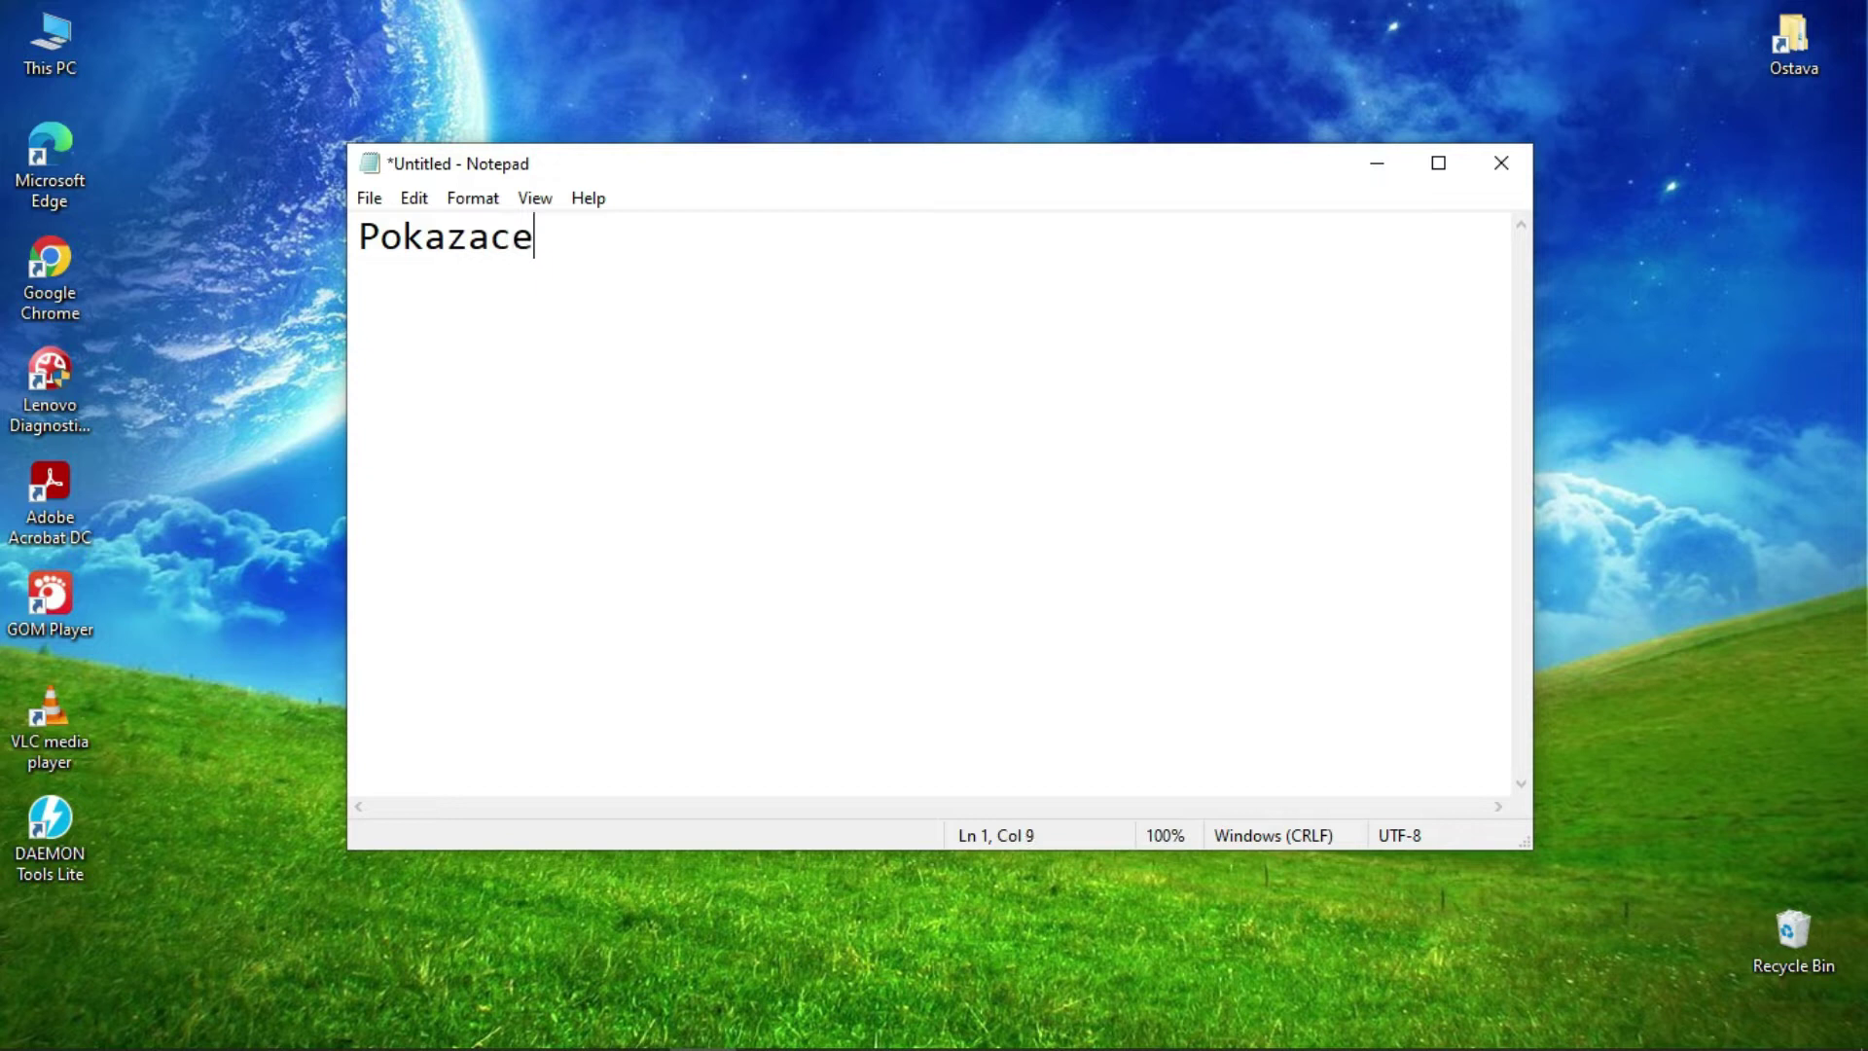
type("mo vam ")
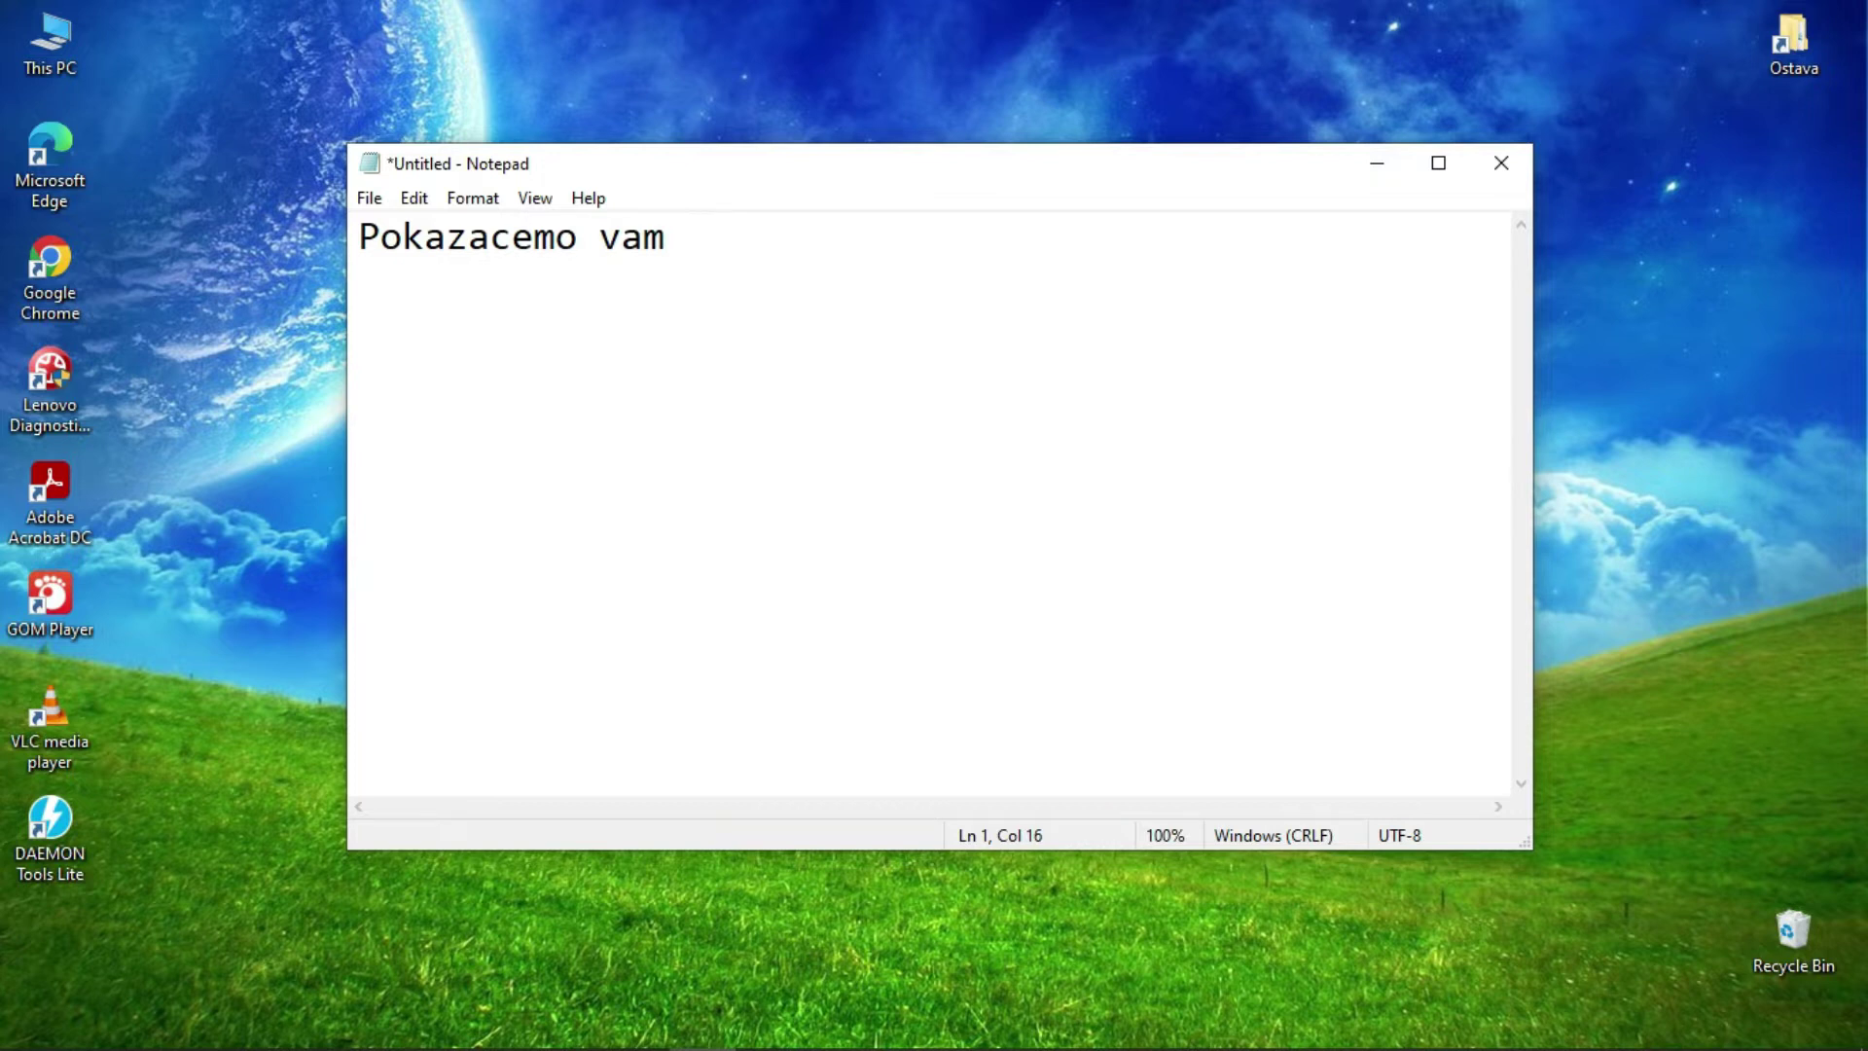
type("funkcije u Excelu sabiranje oduzimanj")
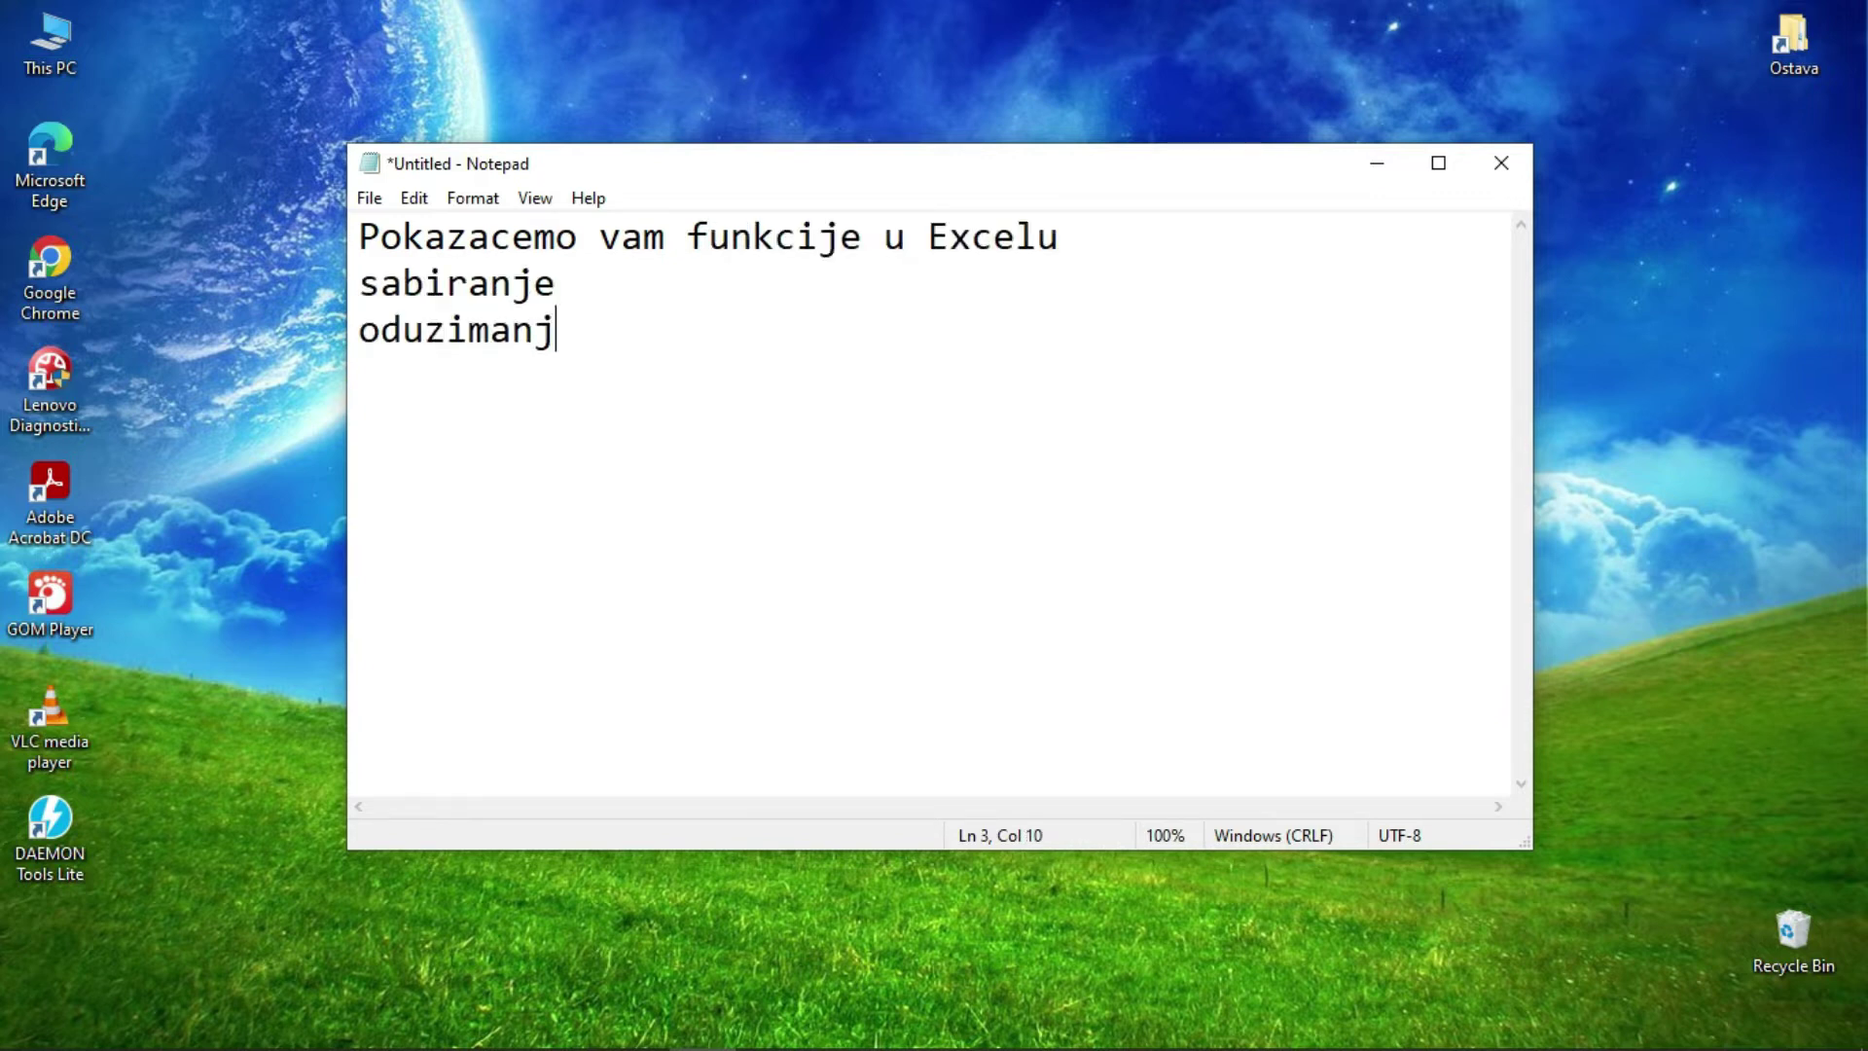
type("e deljenje")
key("Return")
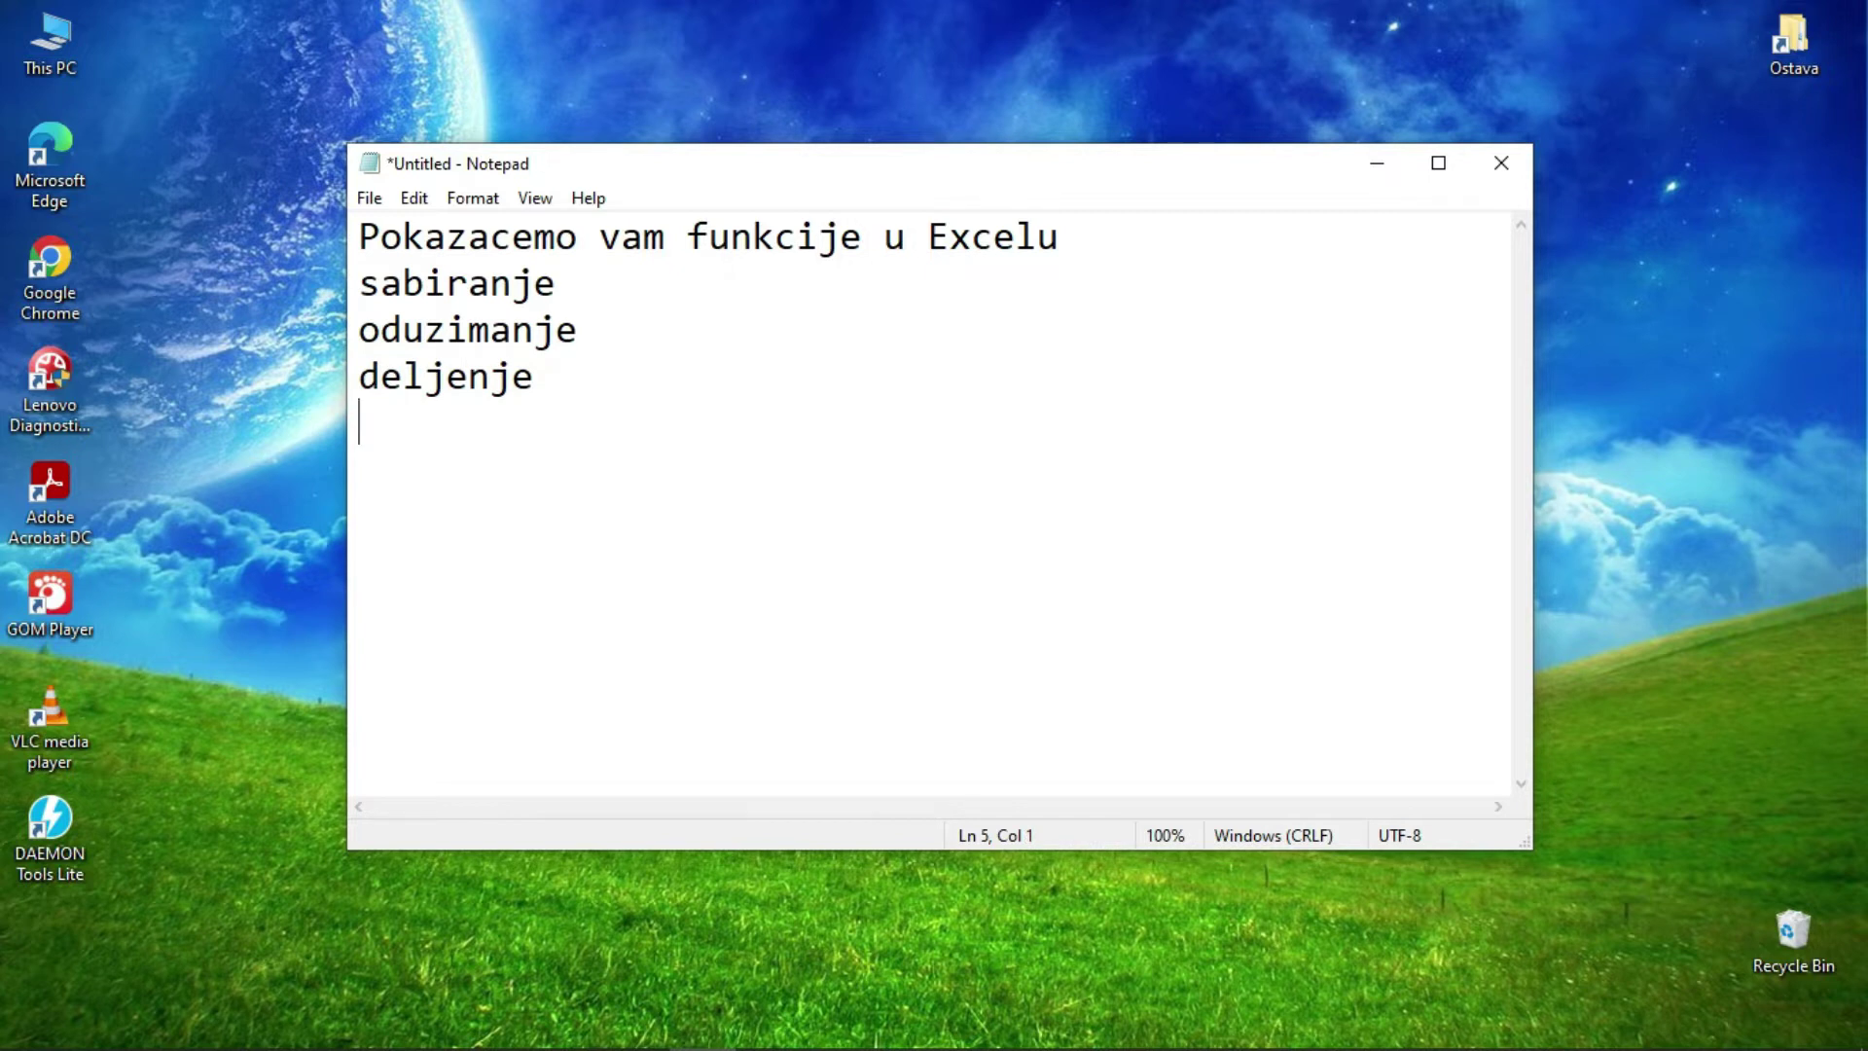
type("mnozenje")
key("Return")
type("i funkcije MIN ")
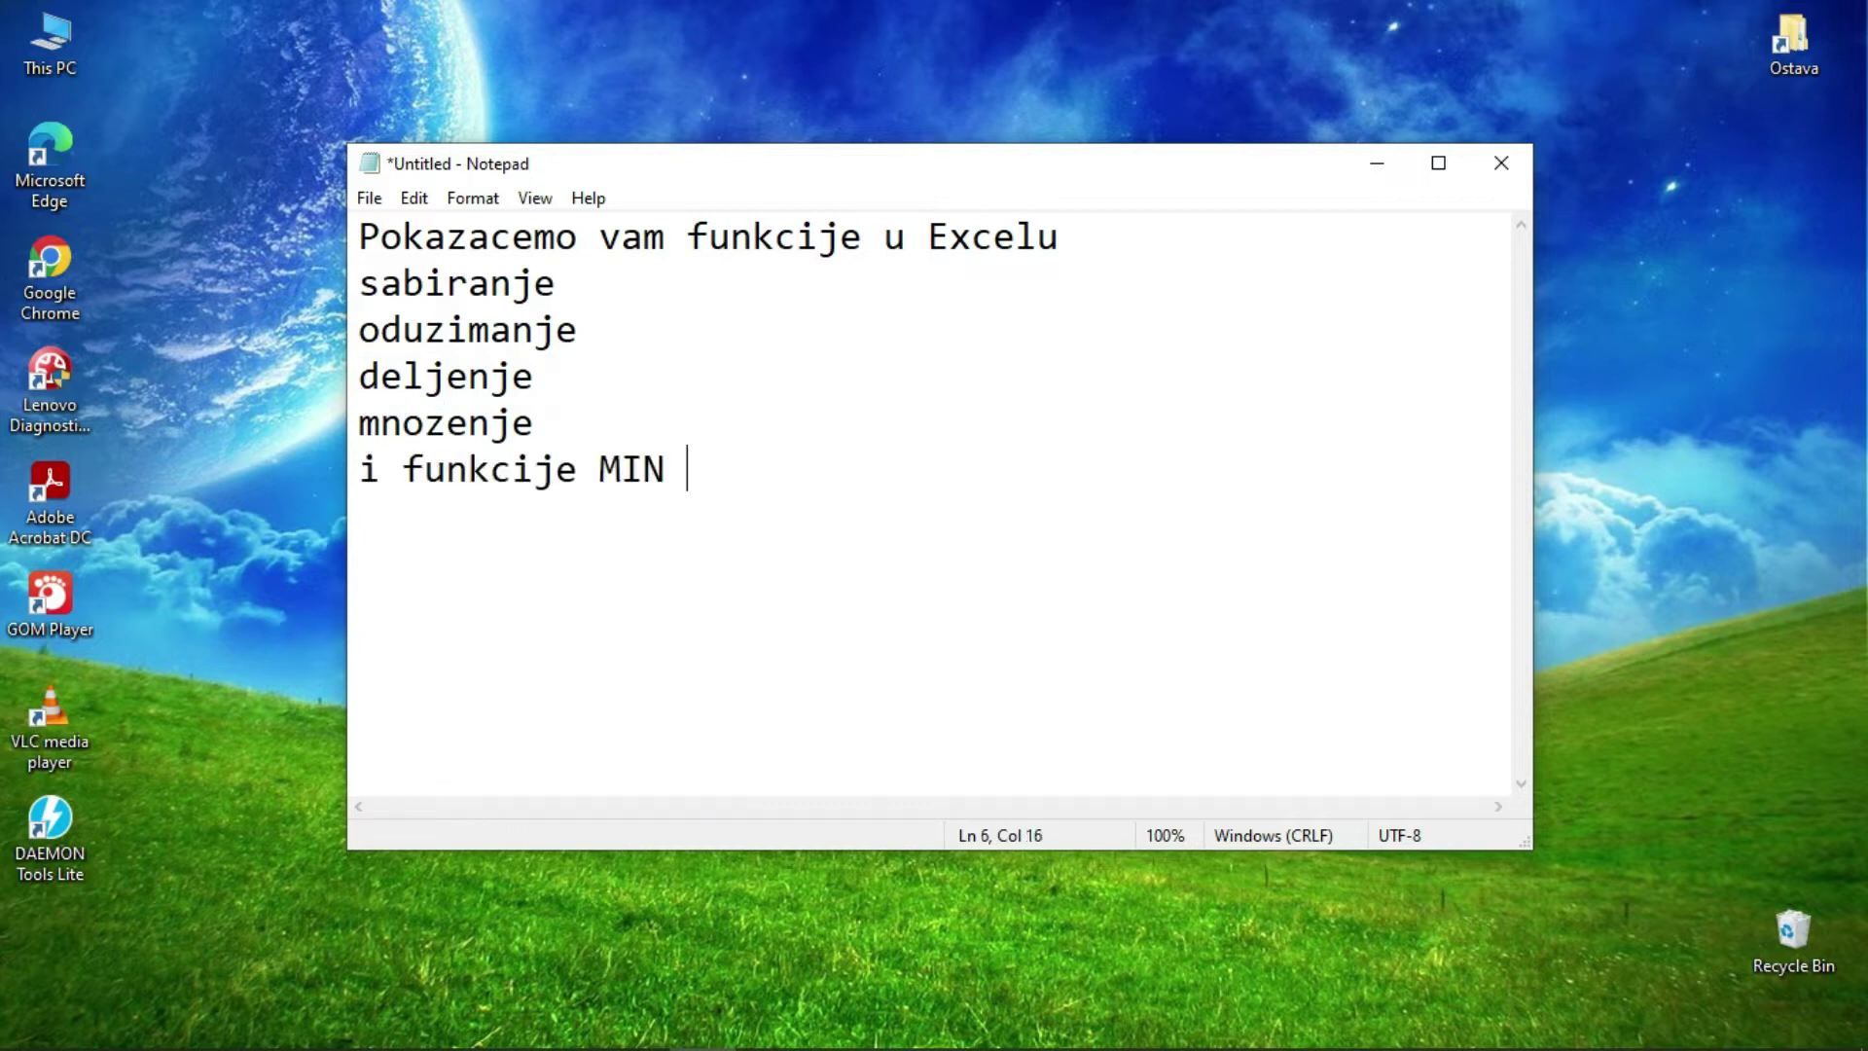
type("i ")
type("MAX")
key("Return")
type("funkcija ")
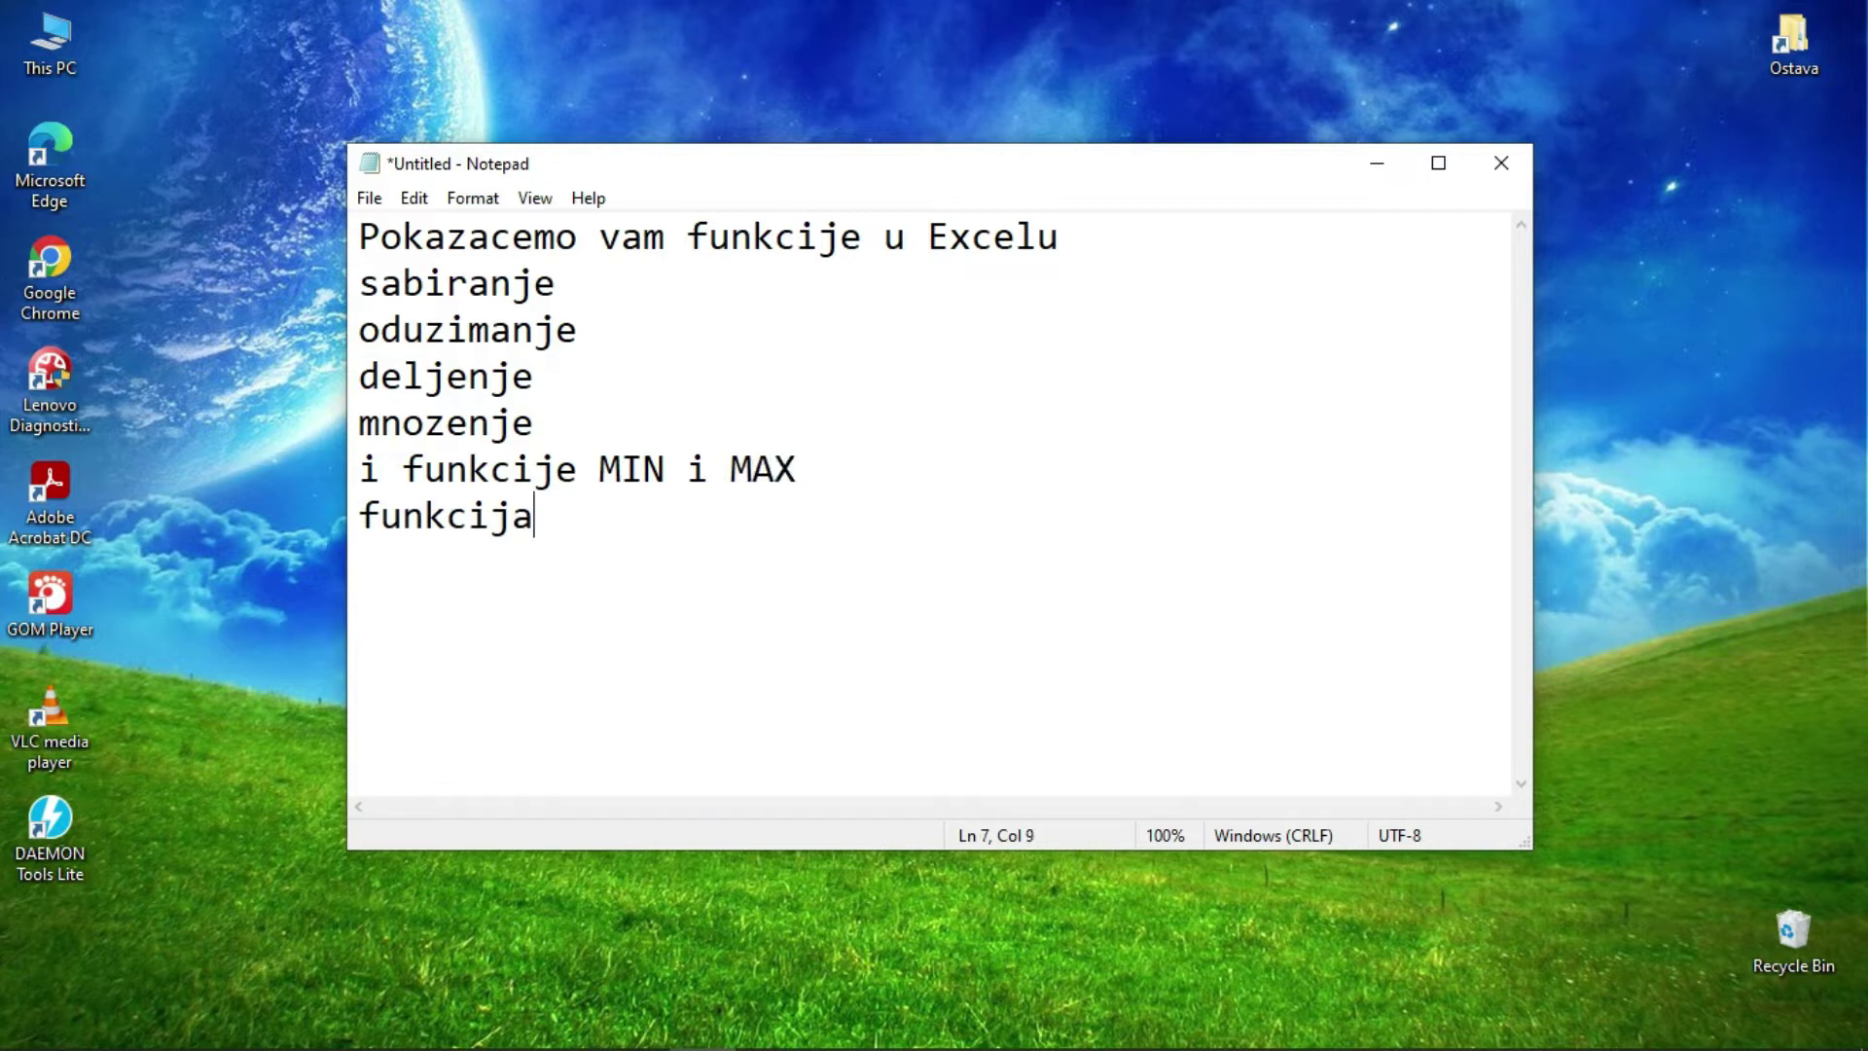
type("MIN")
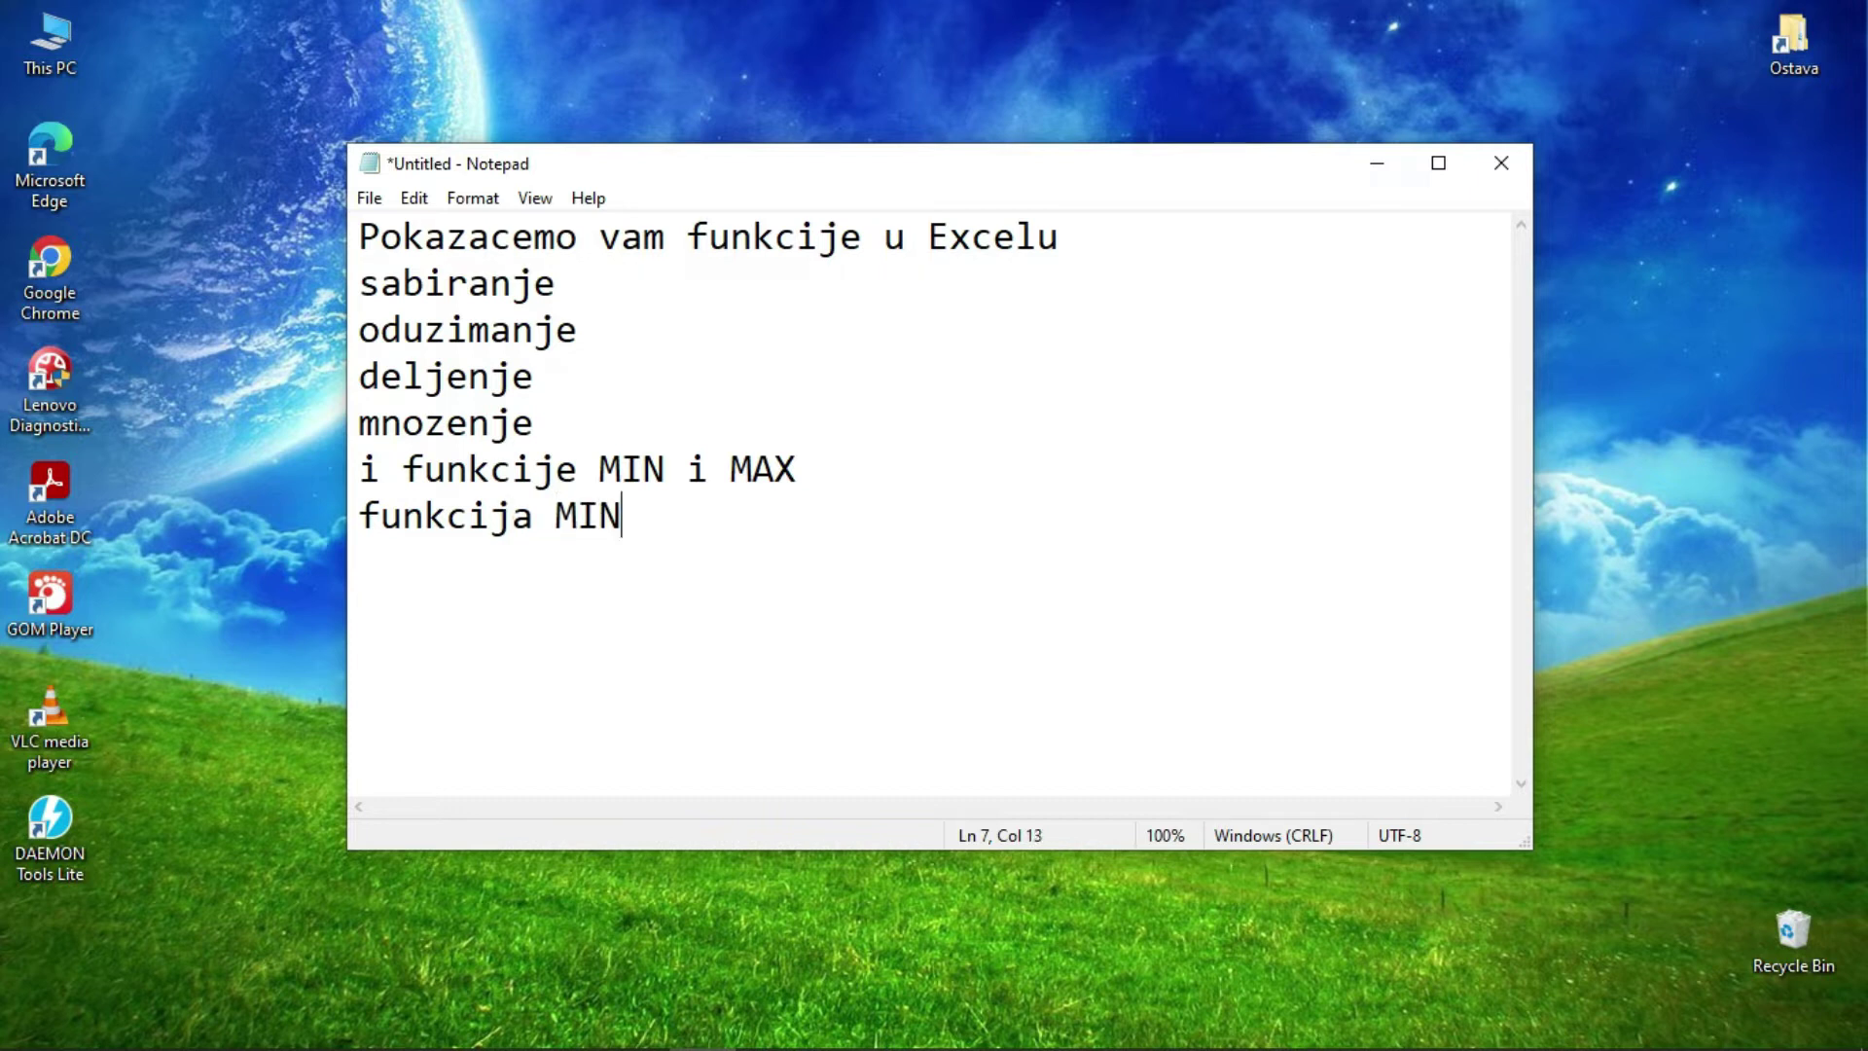
type(" koristi se za pronalazenje najmanjeg")
- End the MIN line with 'broja' and add 'funkcija MAX koristi se za pronalazenje najveceg broja'
key("Return")
type("broja")
key("Return")
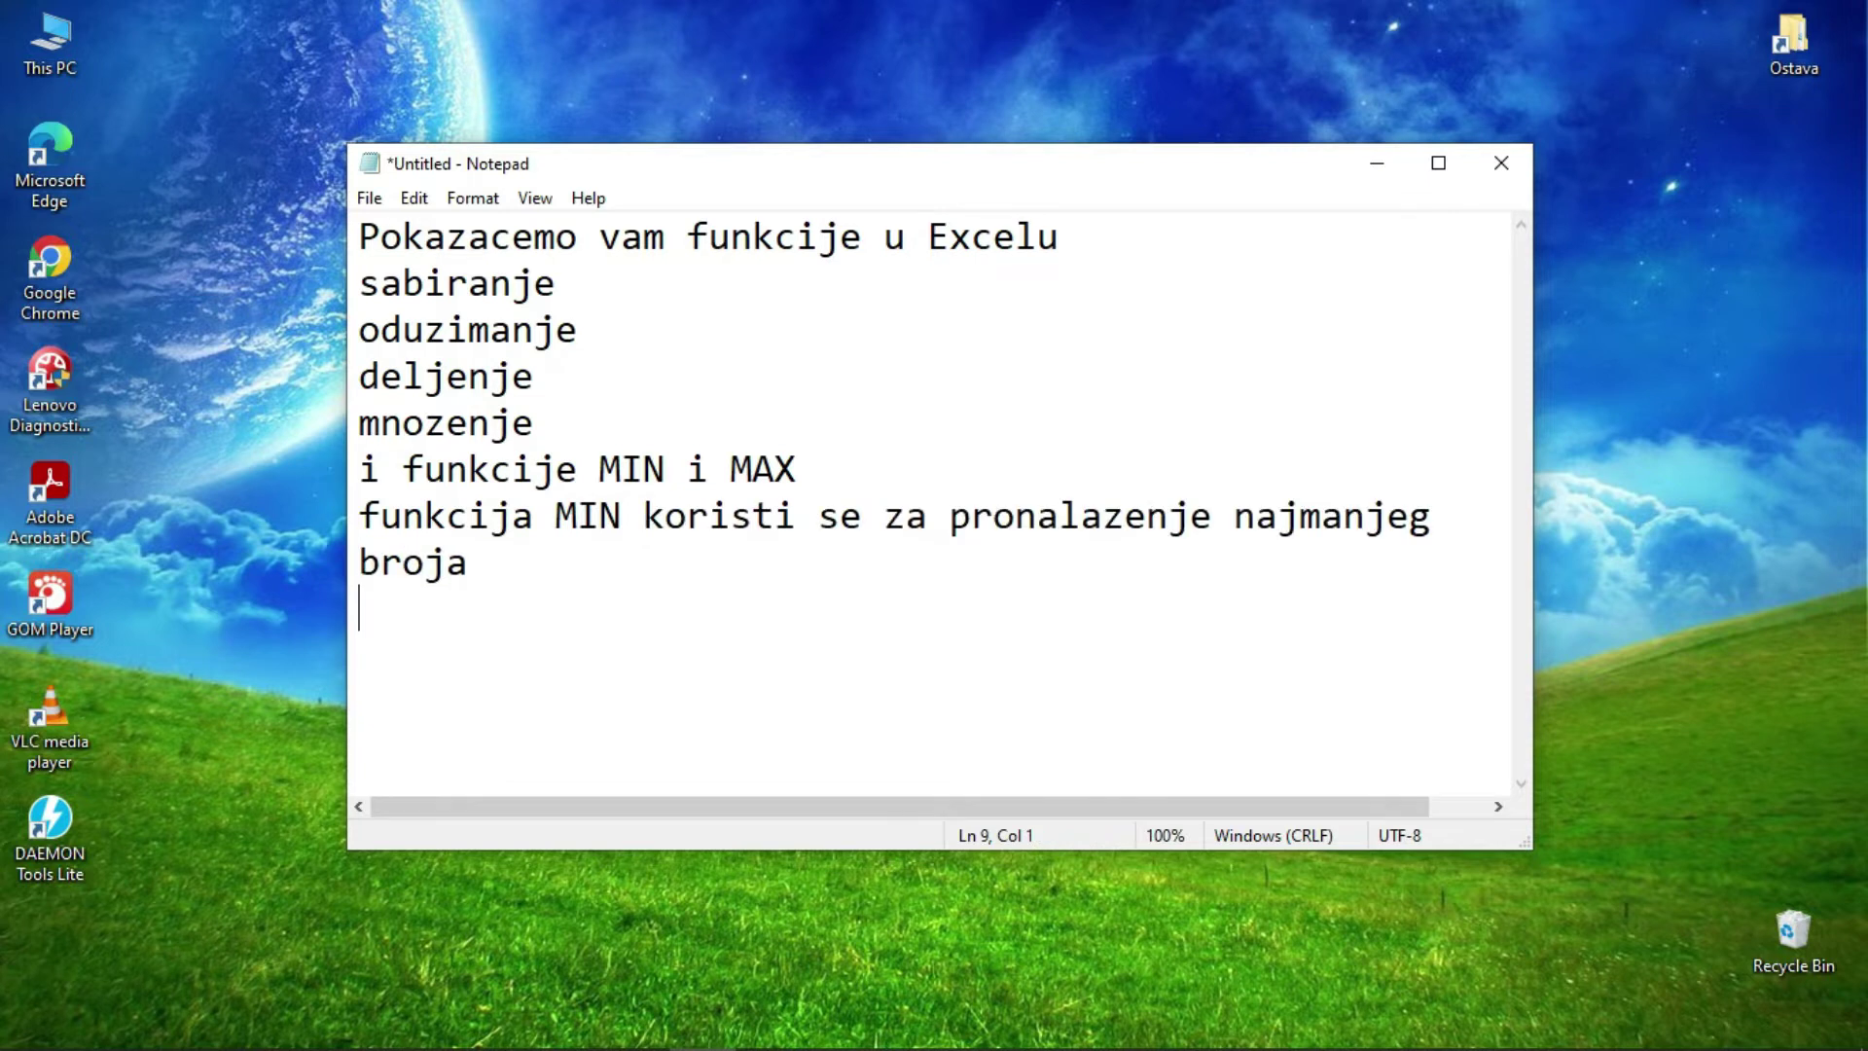
type("funkcija MAX")
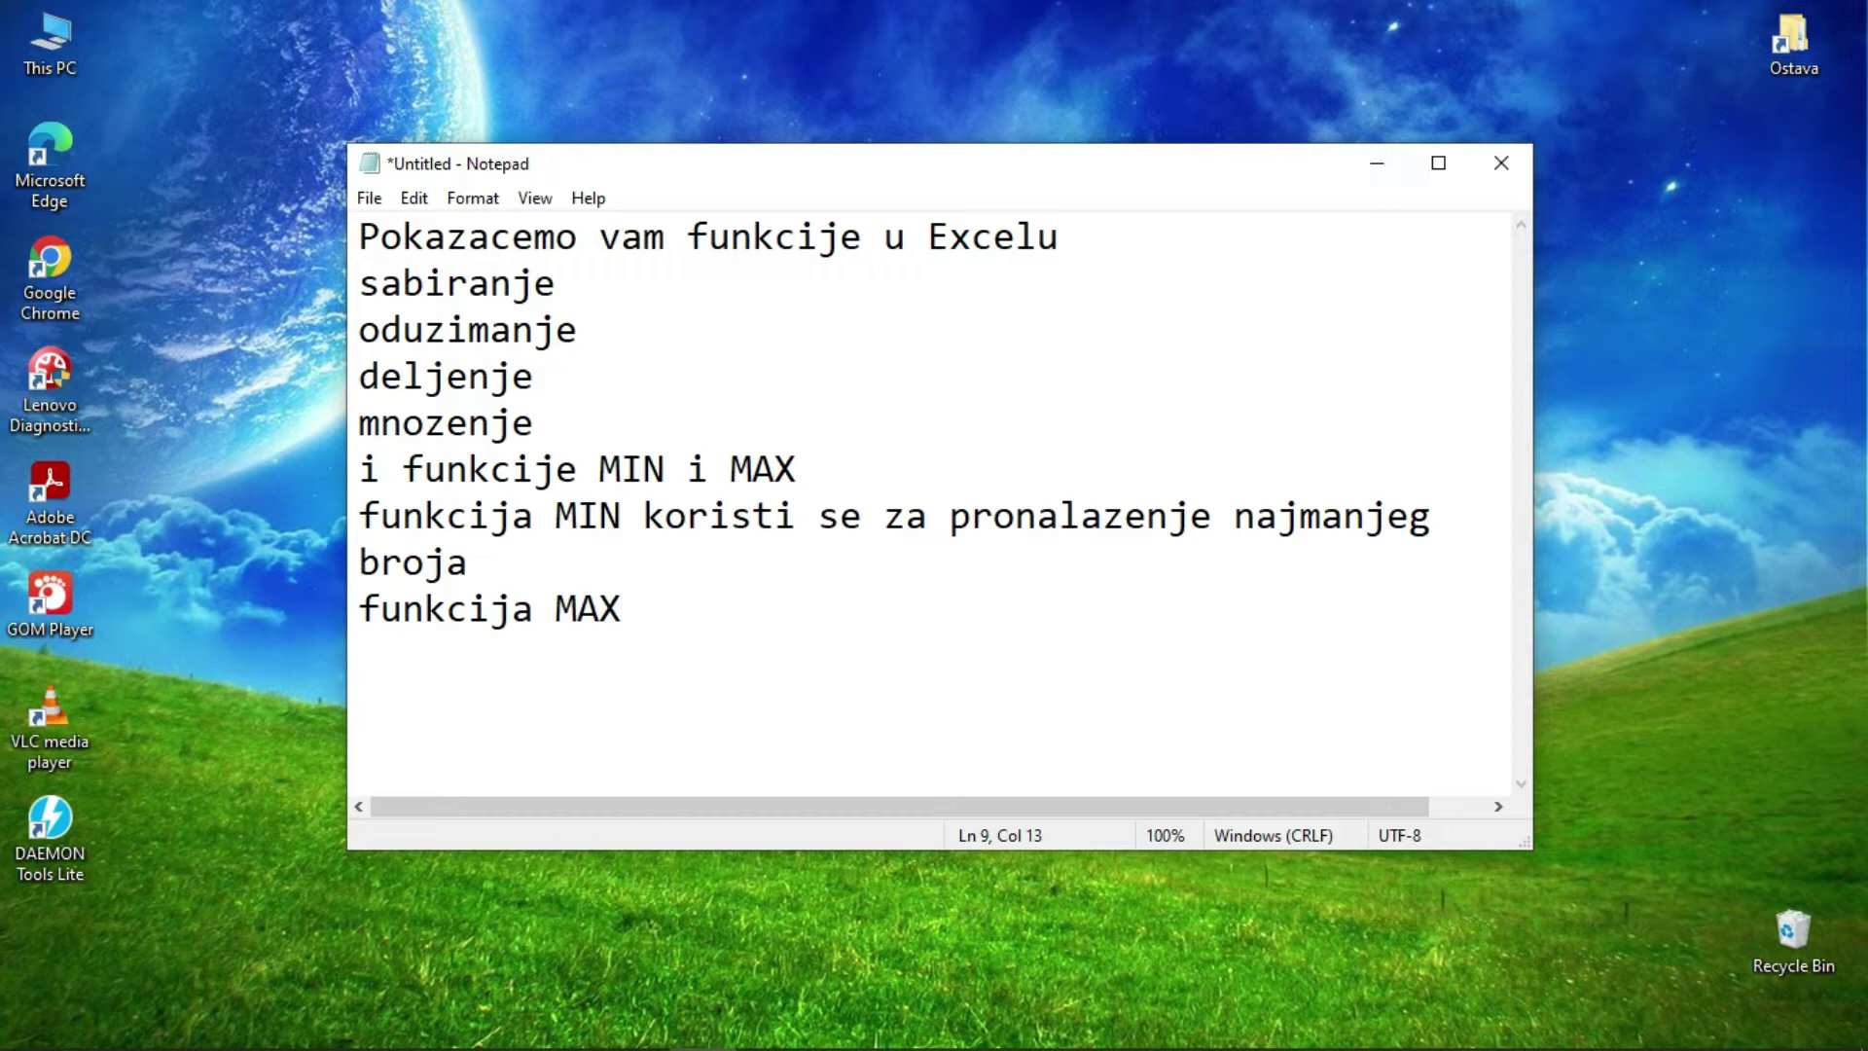
type(" koristi ")
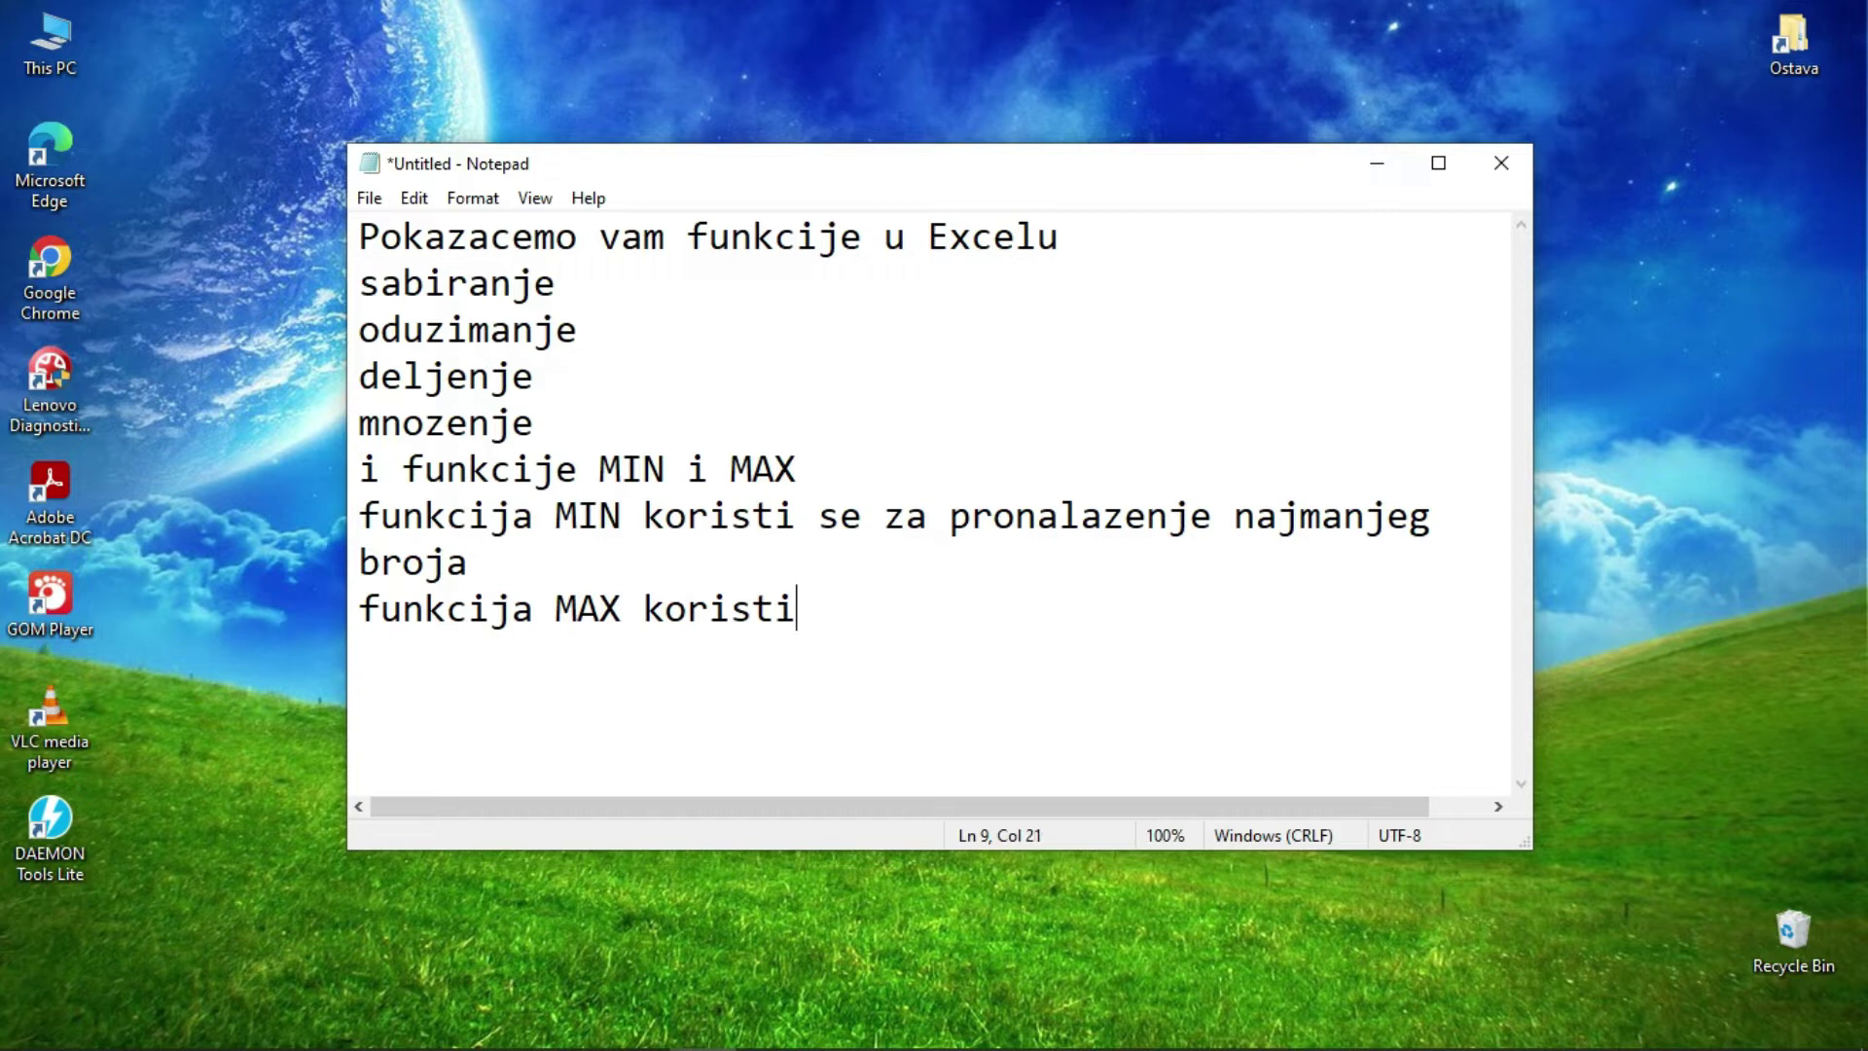
type("se ")
type("za ")
type("pronala")
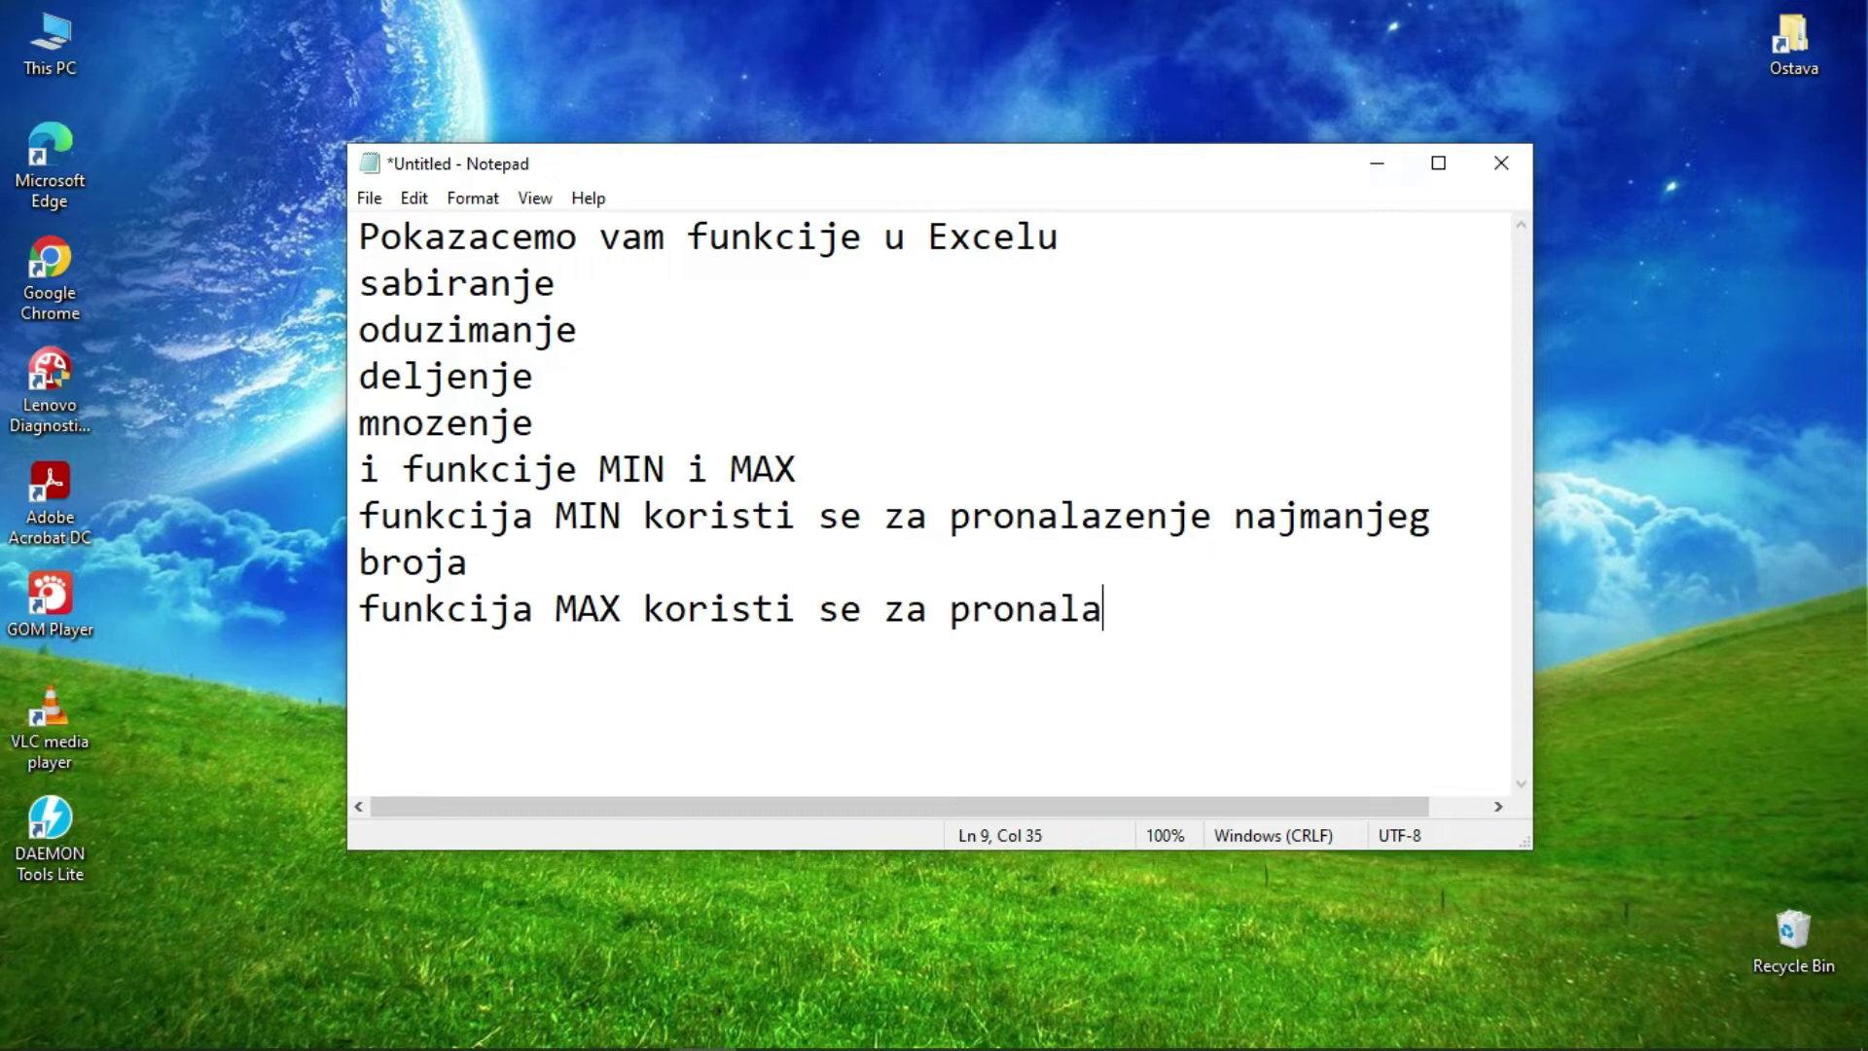
type("zenje")
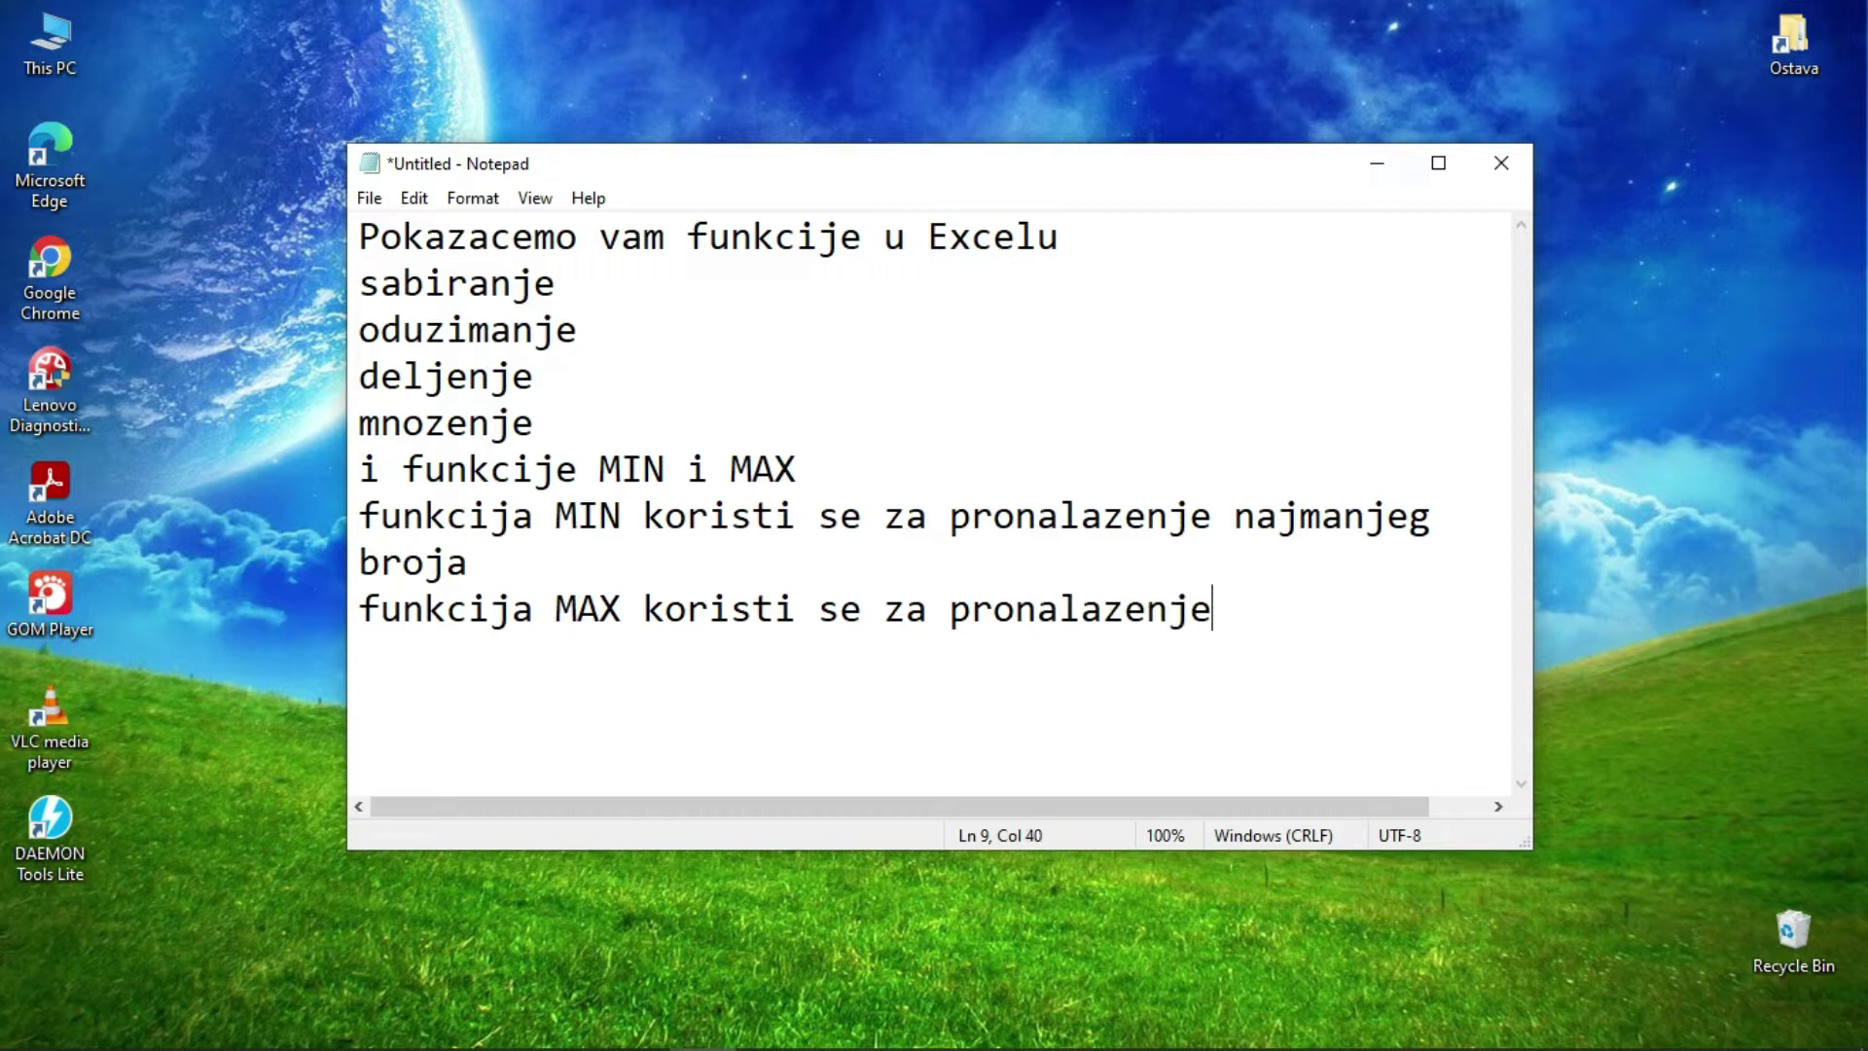
type(" najveceg")
key("Return")
type("broja")
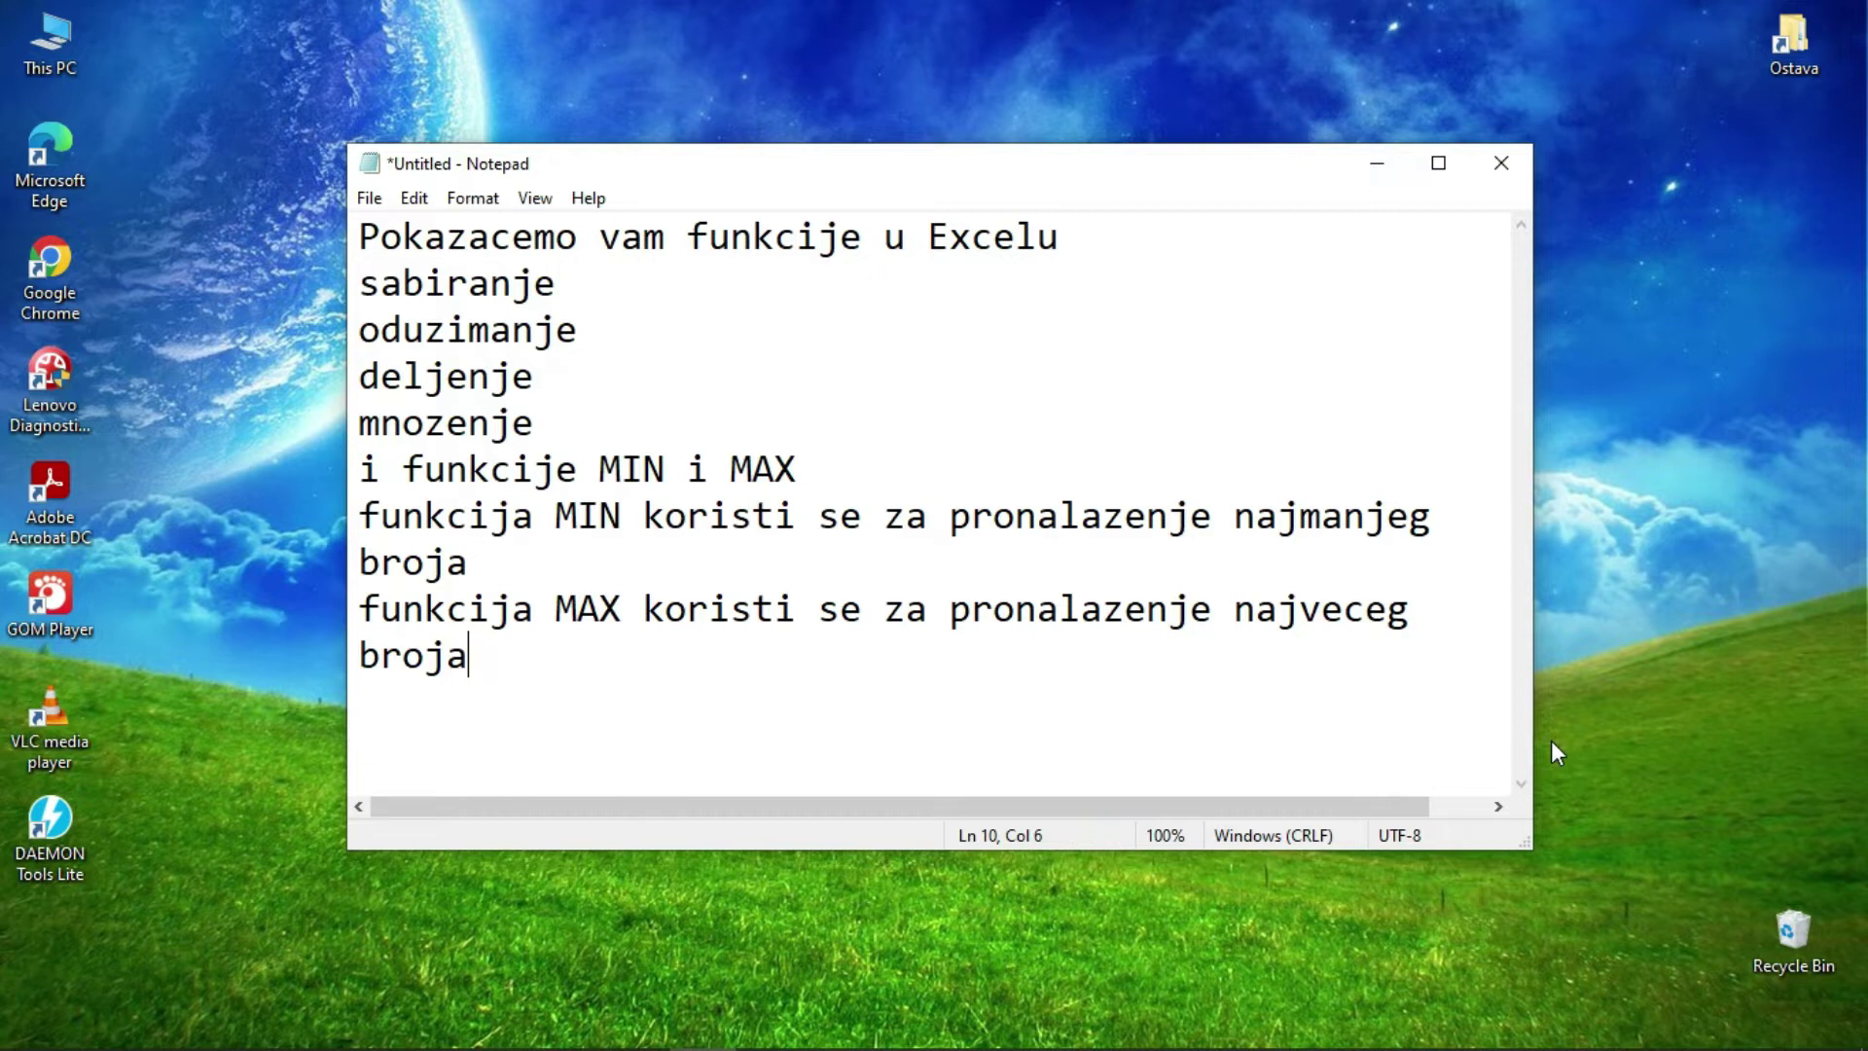
mouse_move(603, 1029)
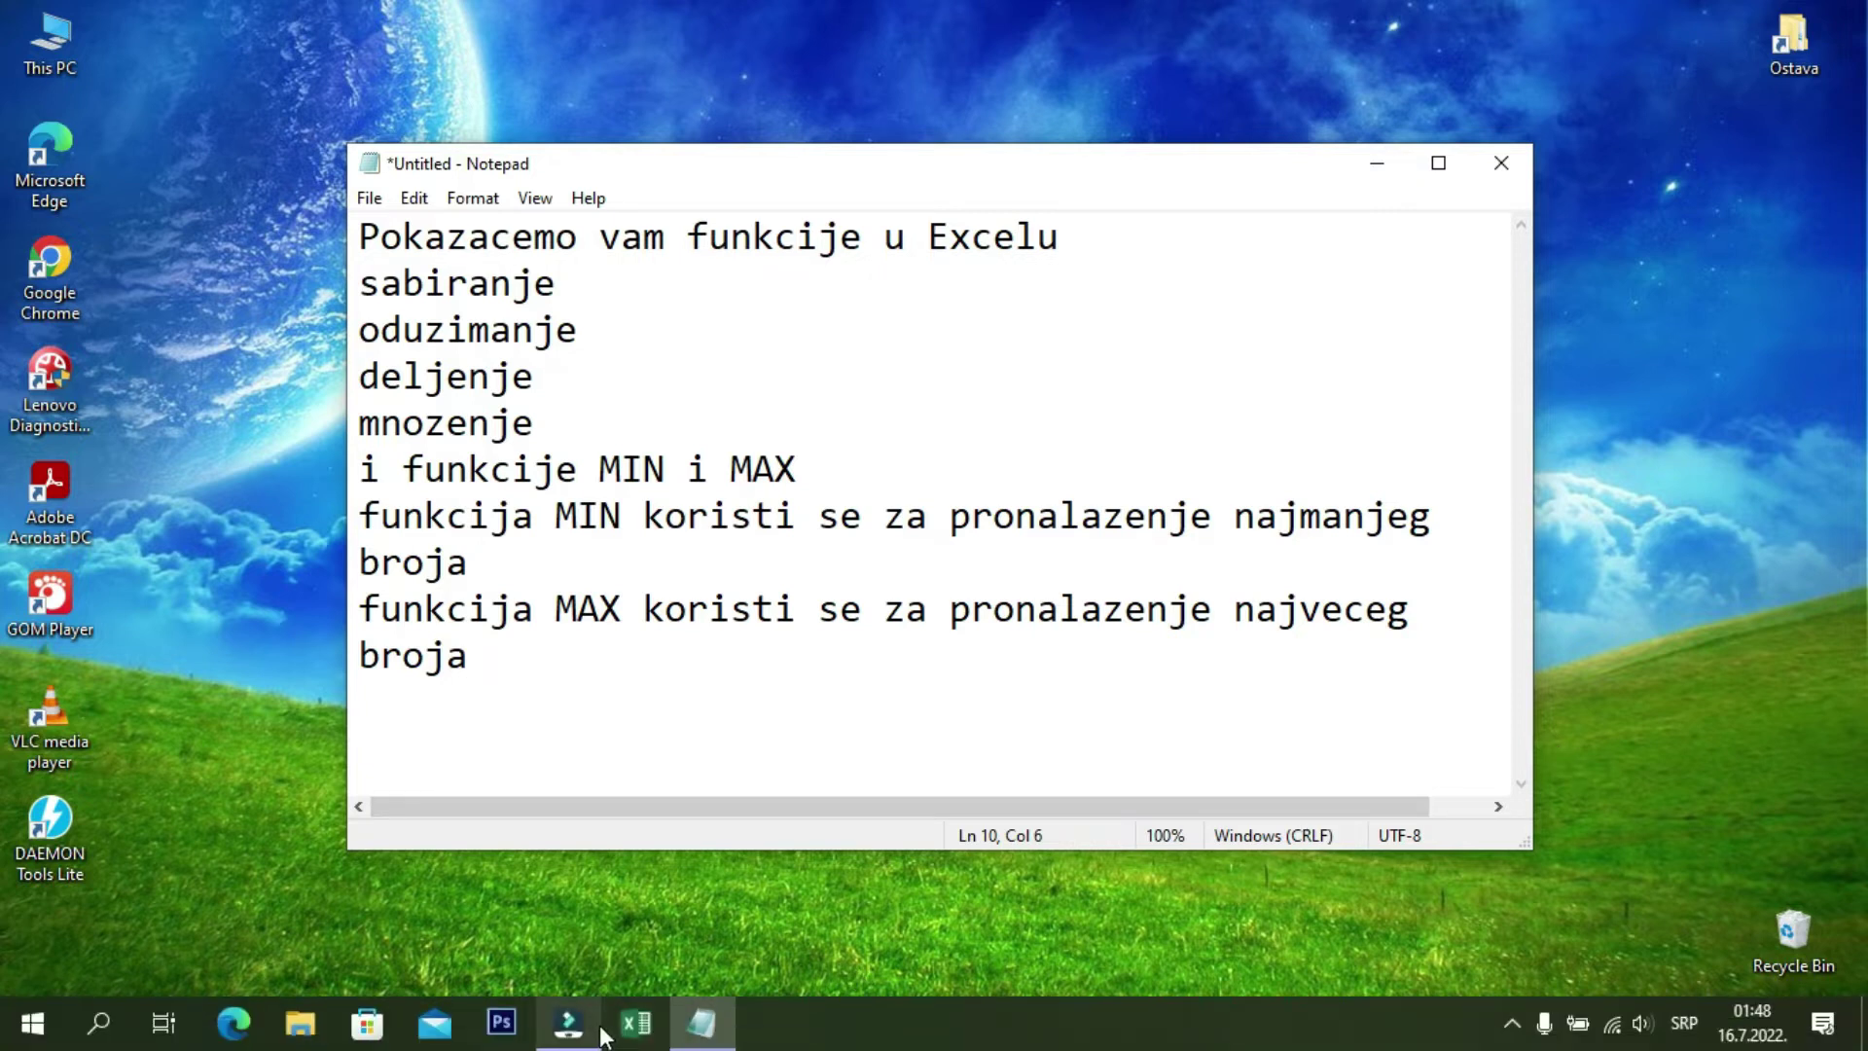
- In Excel's Sheet1, enter 1 in B2 and fill it down to B19
left_click(635, 1026)
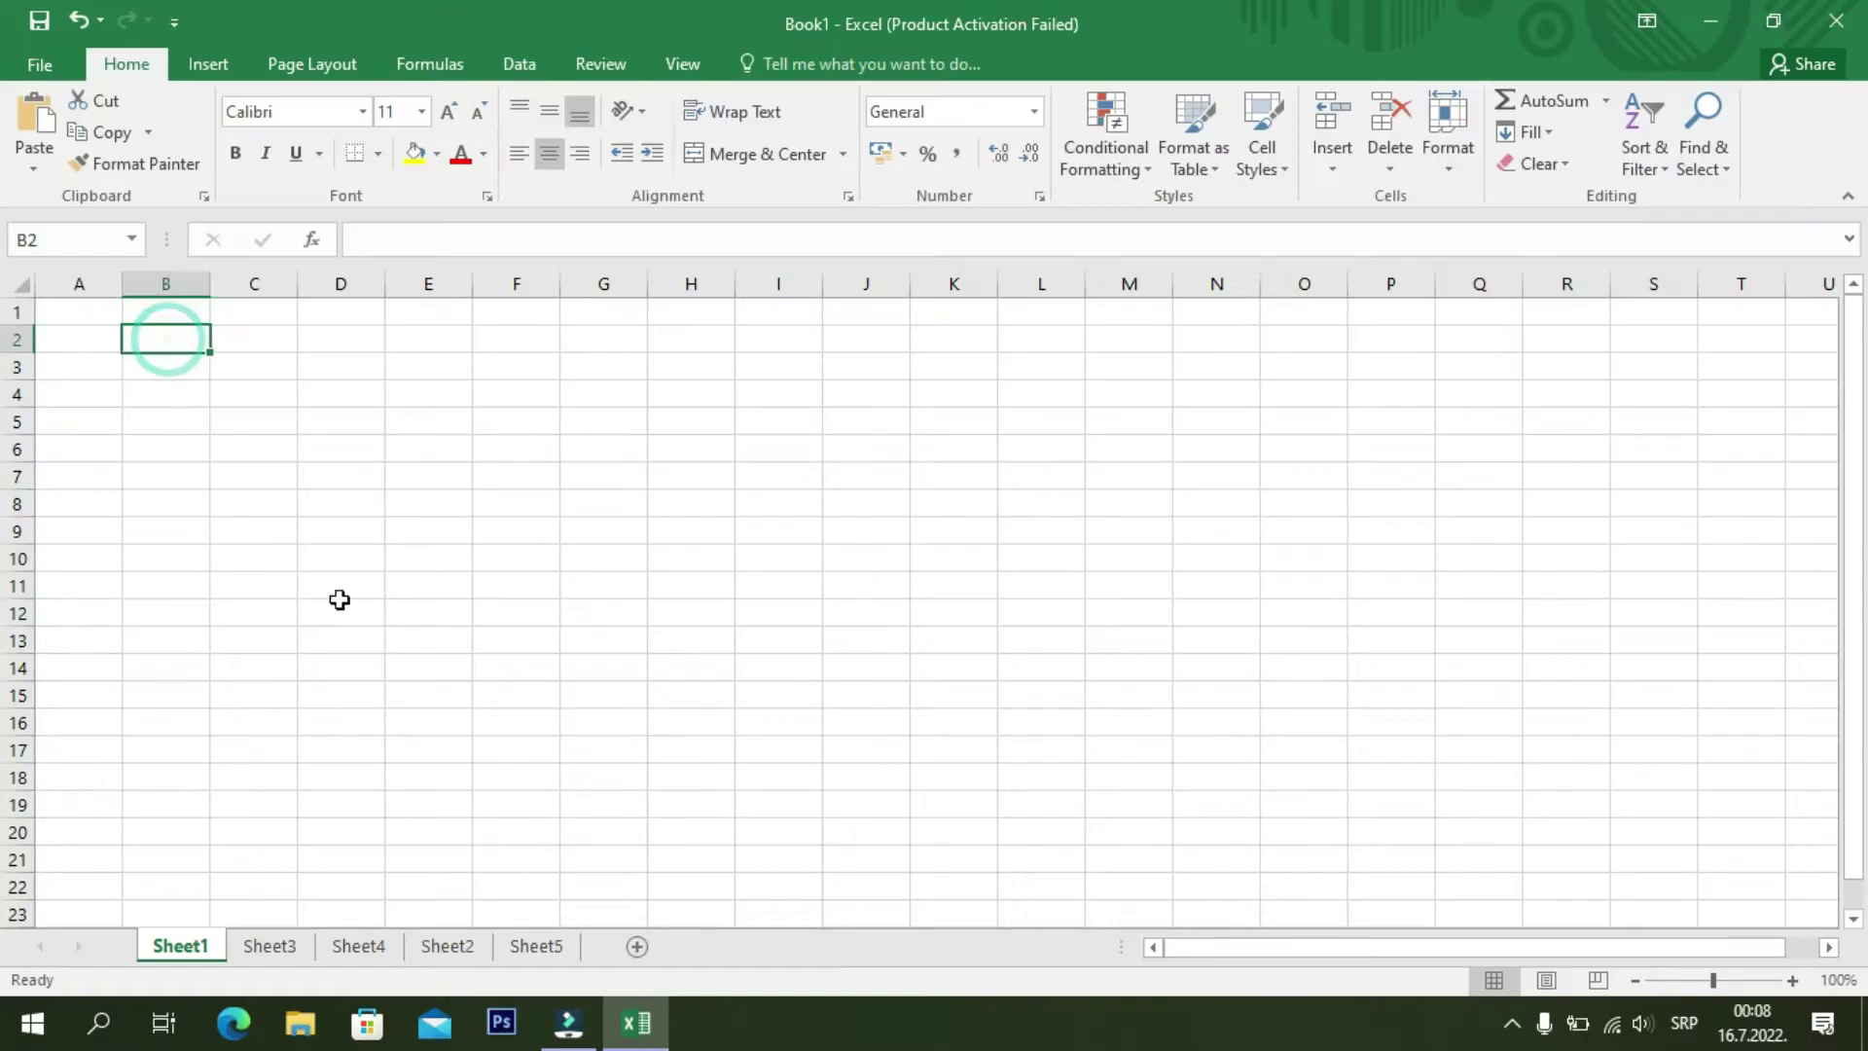
type("1")
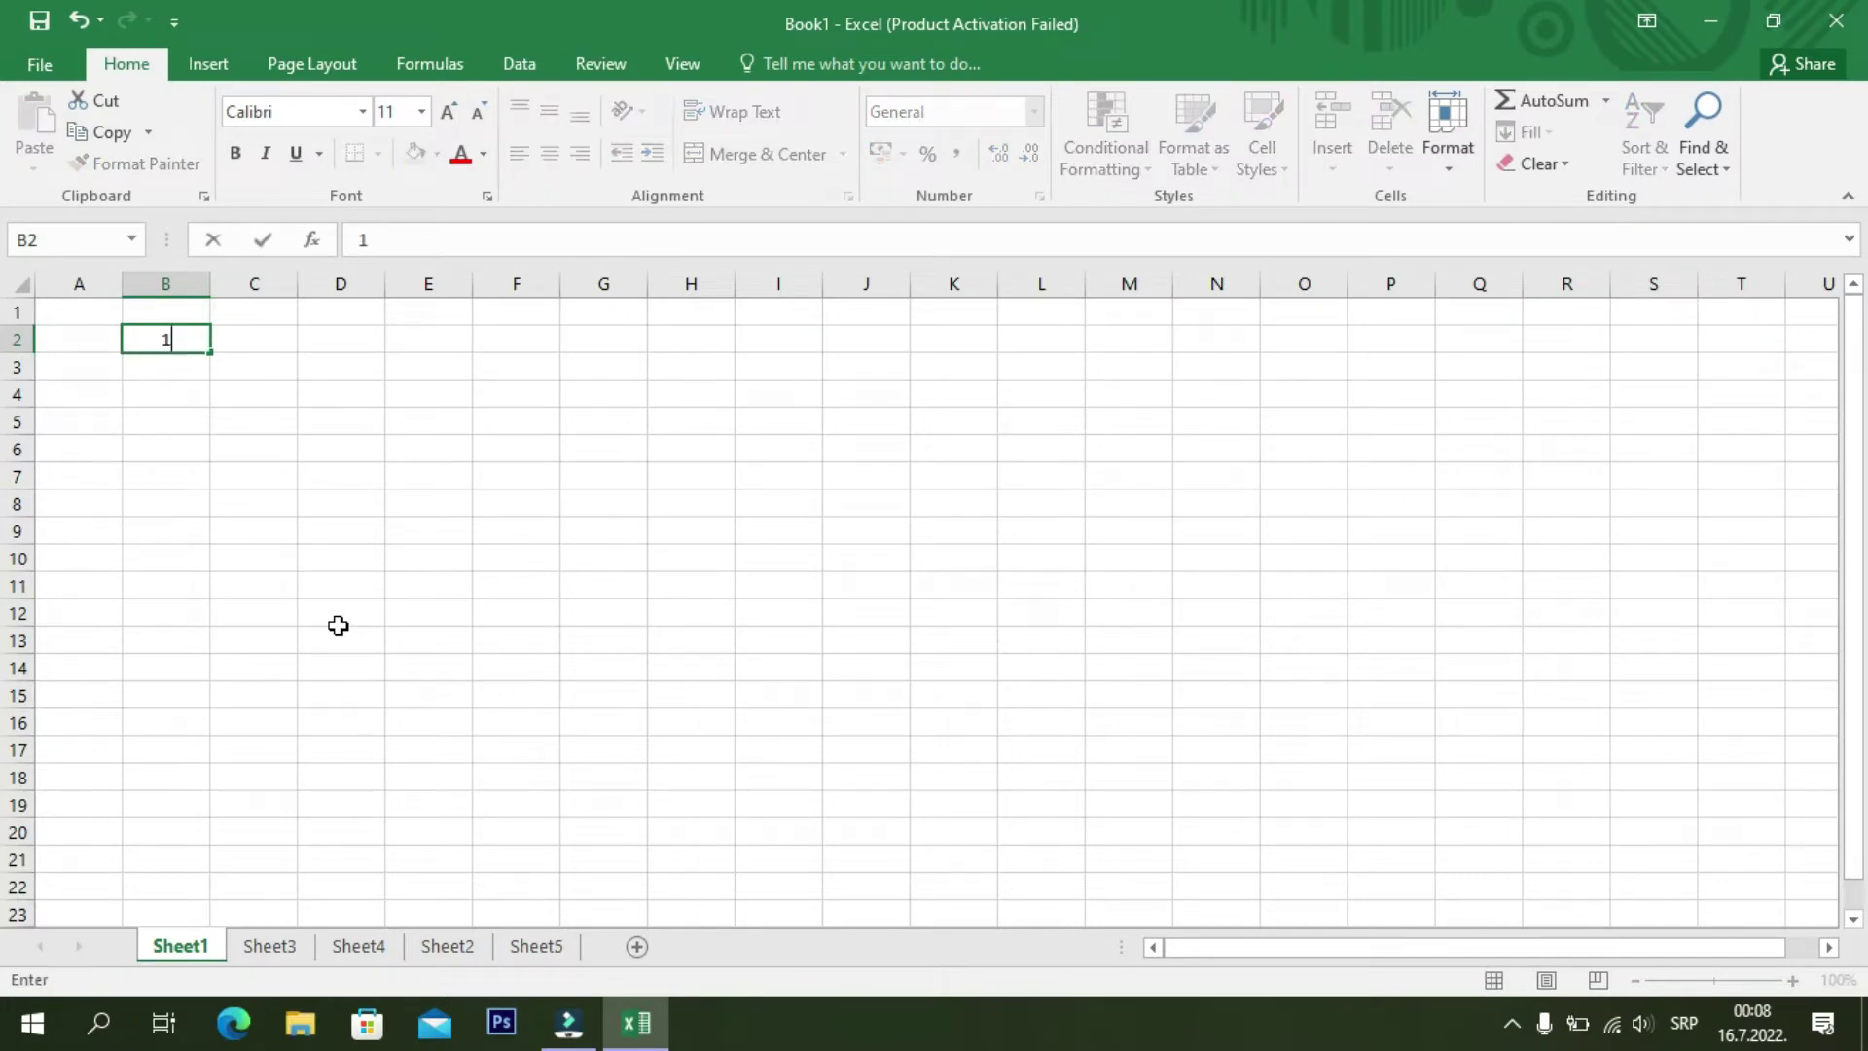
key("Return")
key("ctrl+z")
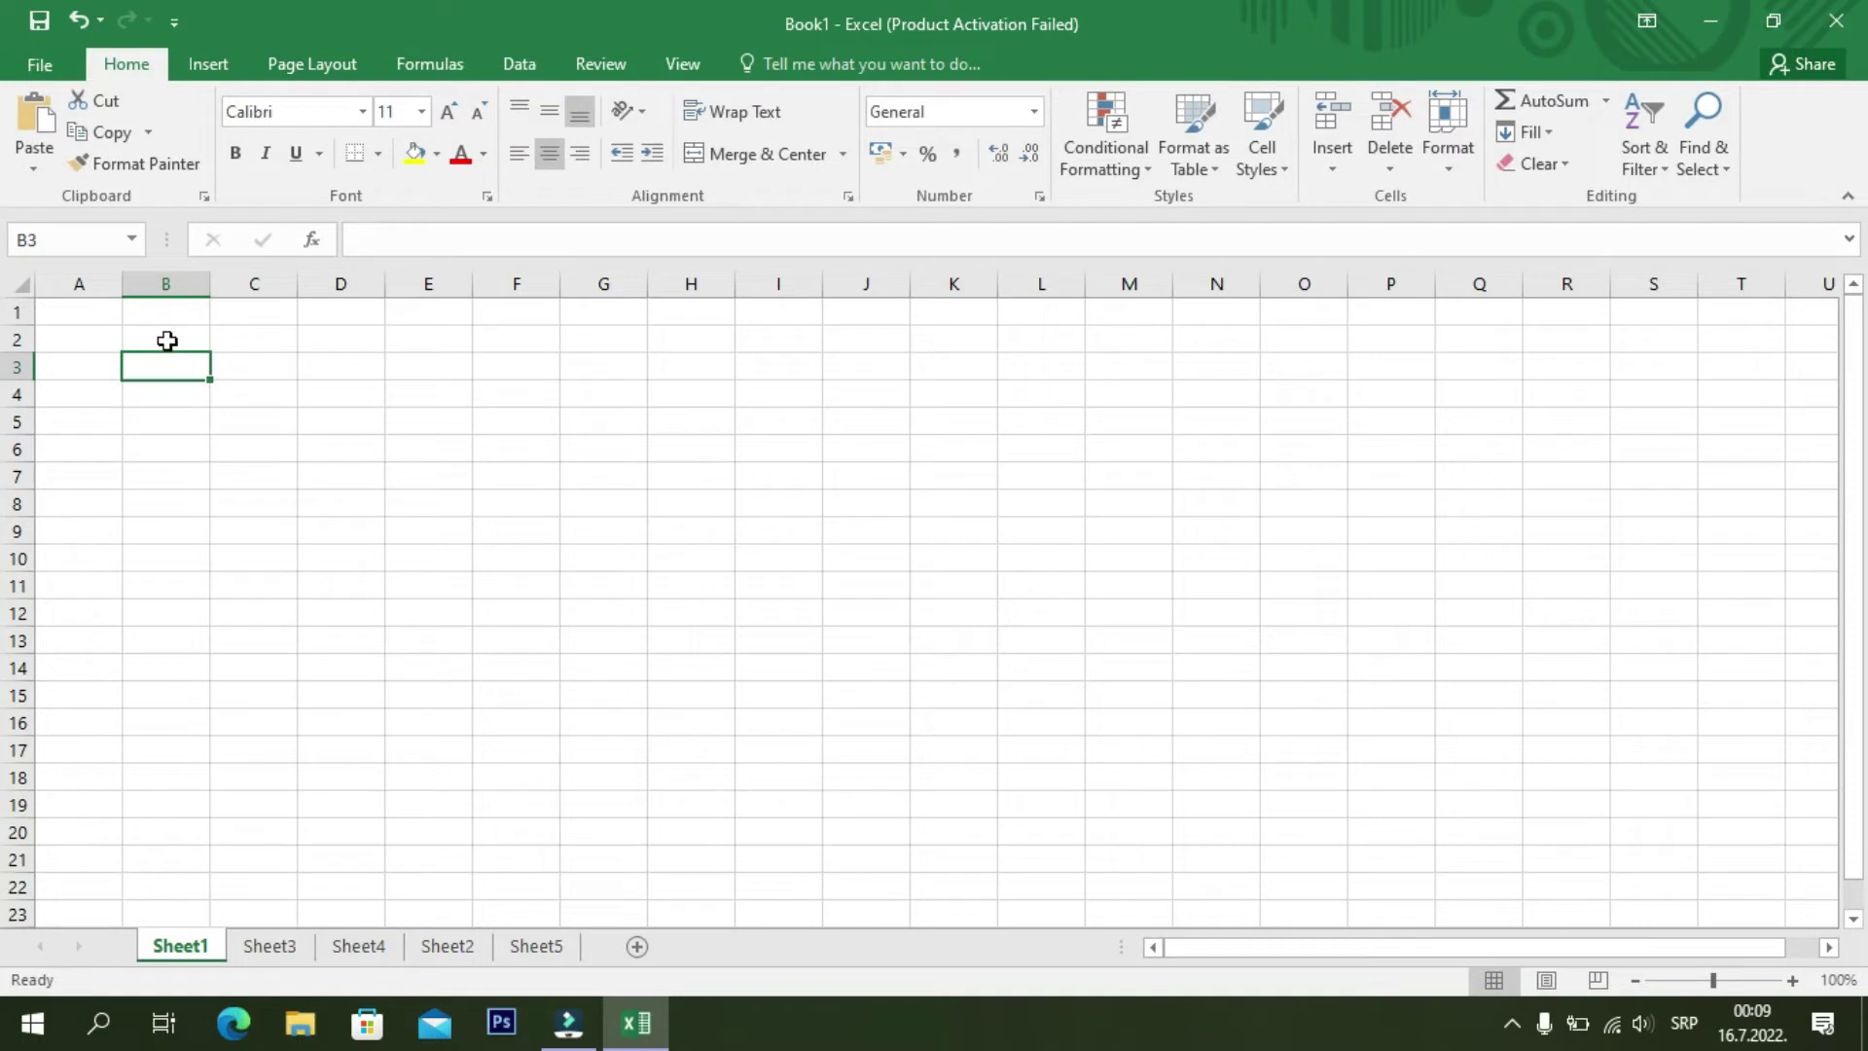
key("ctrl+y")
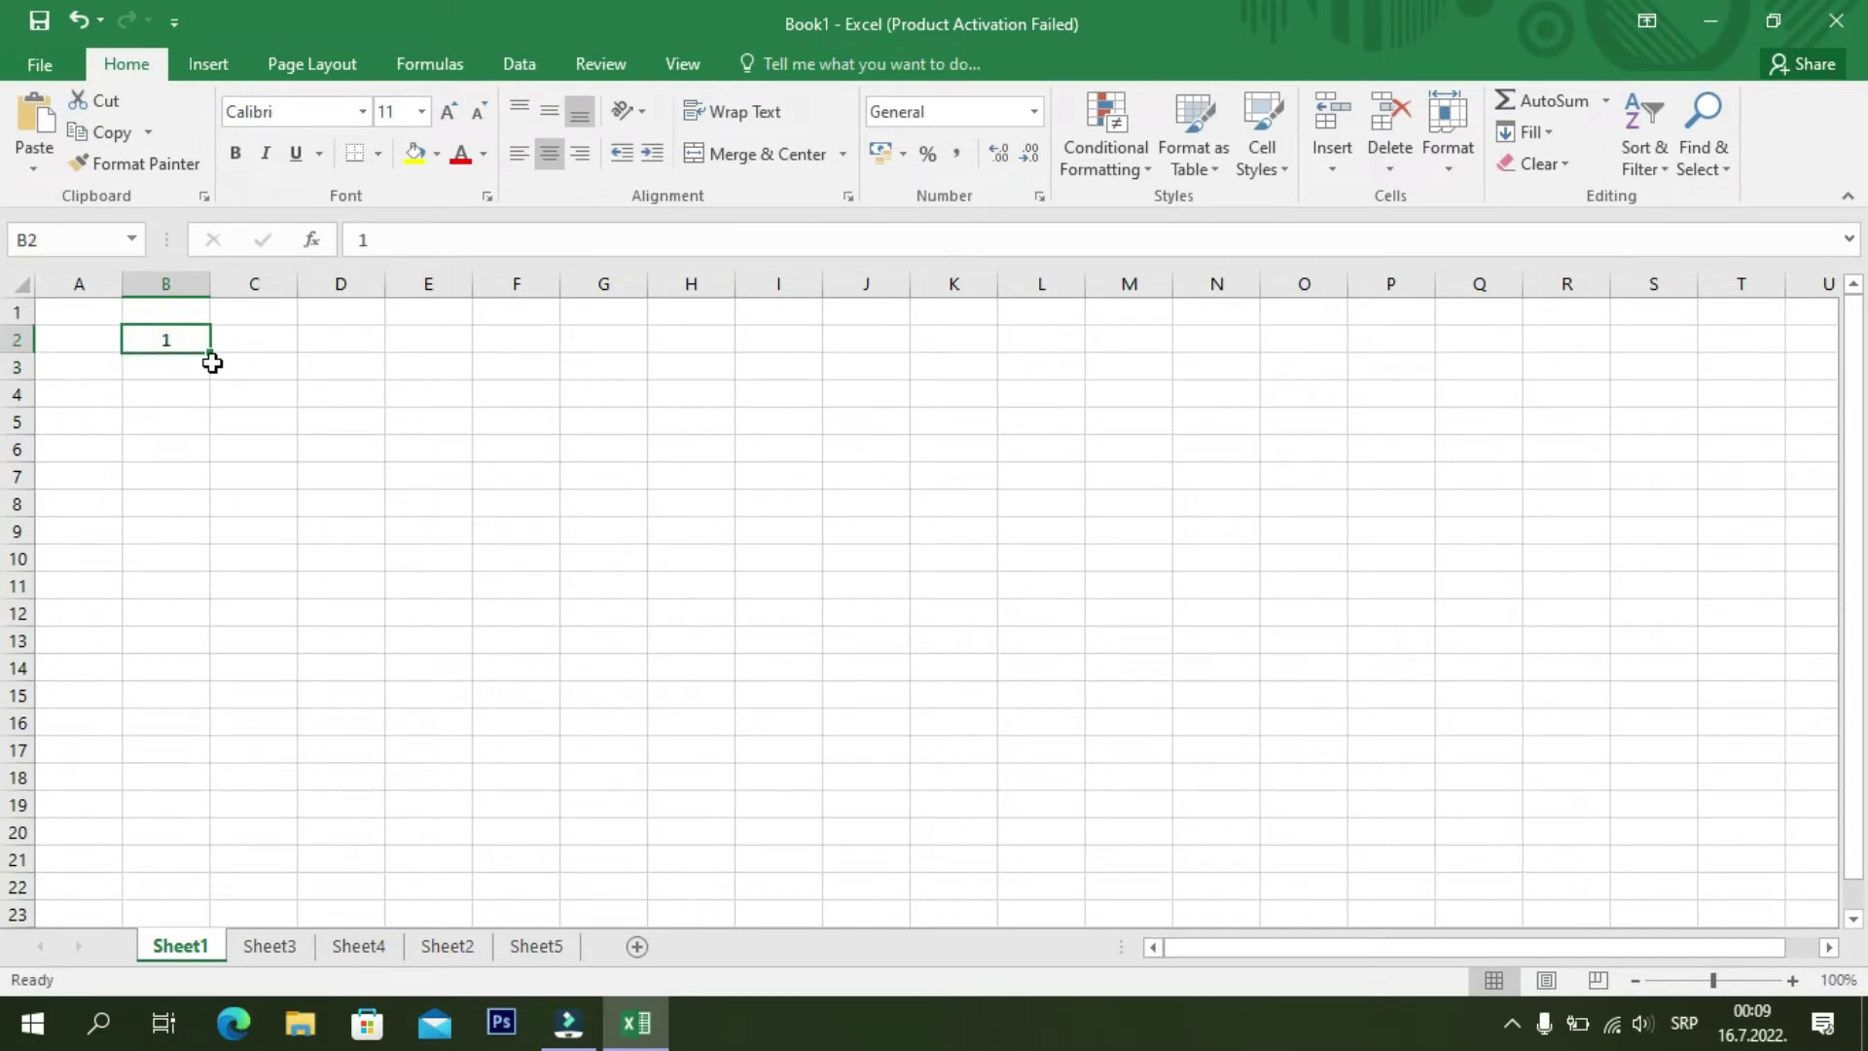
left_click_drag(210, 352, 214, 820)
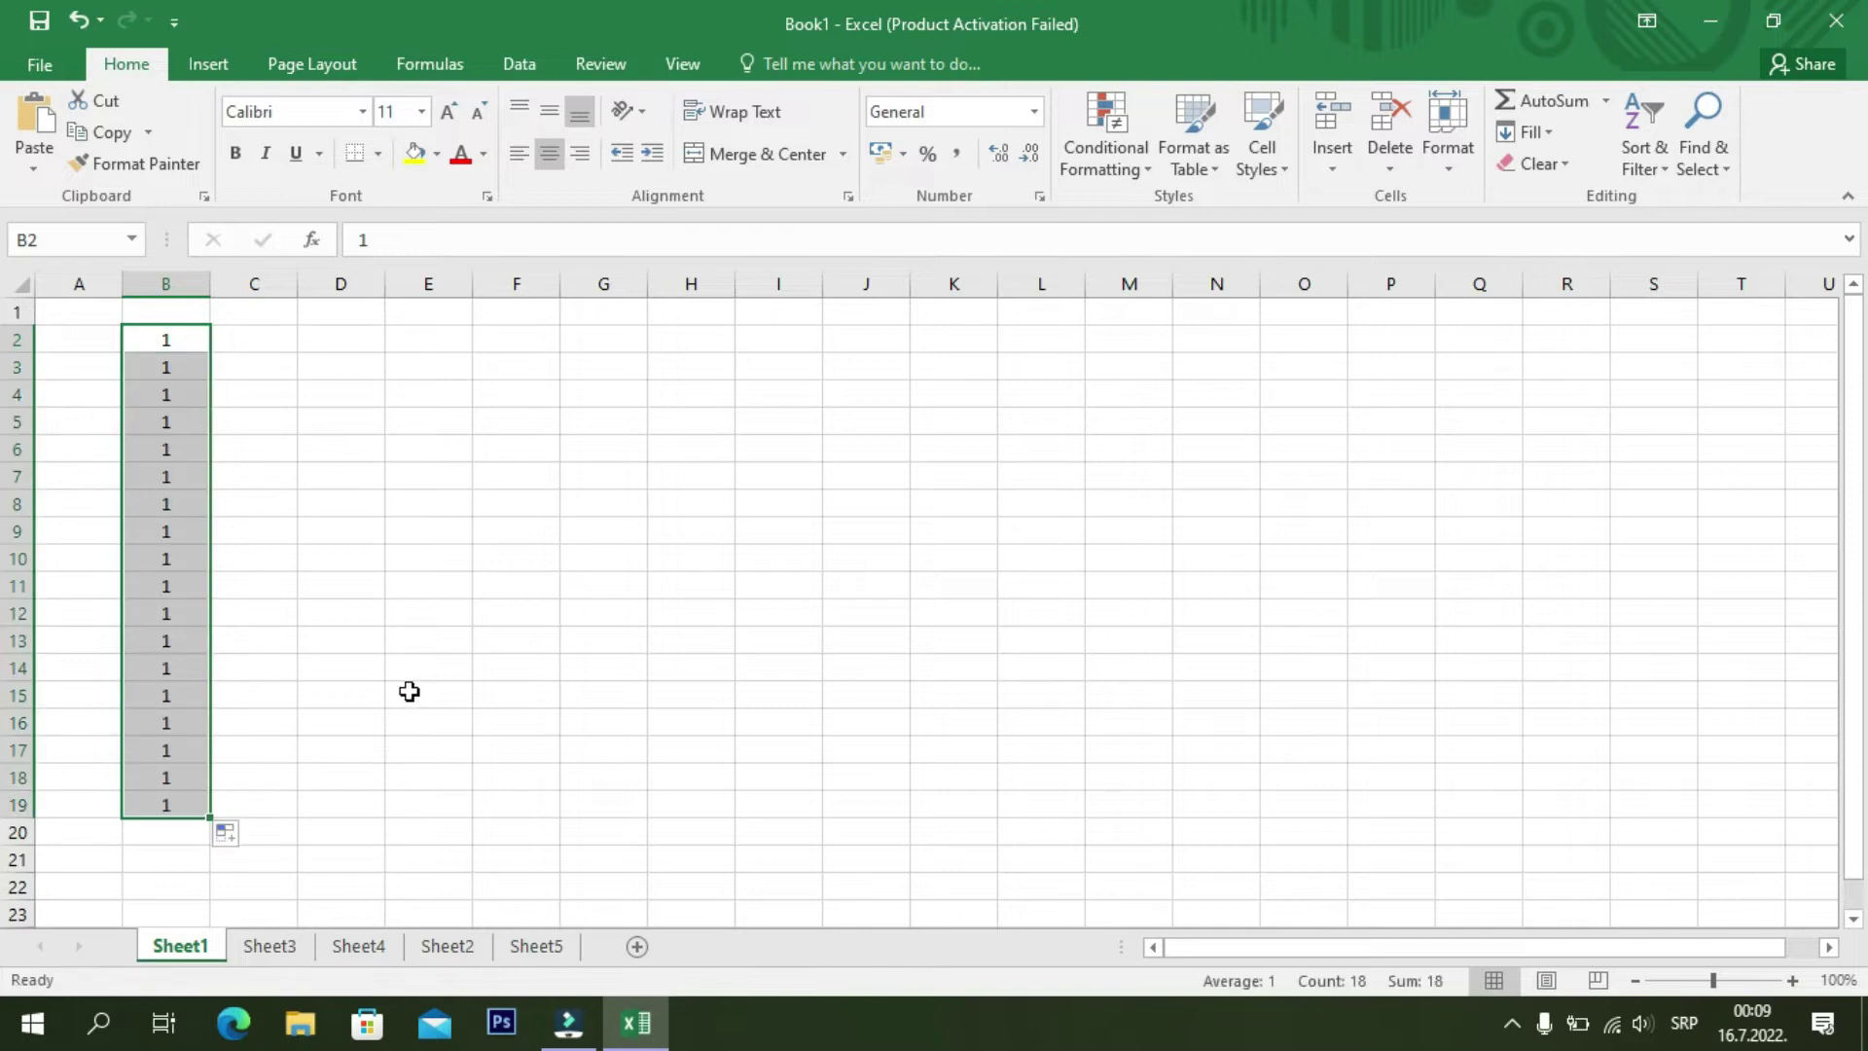
- Enter 2 in cell C2
left_click(251, 345)
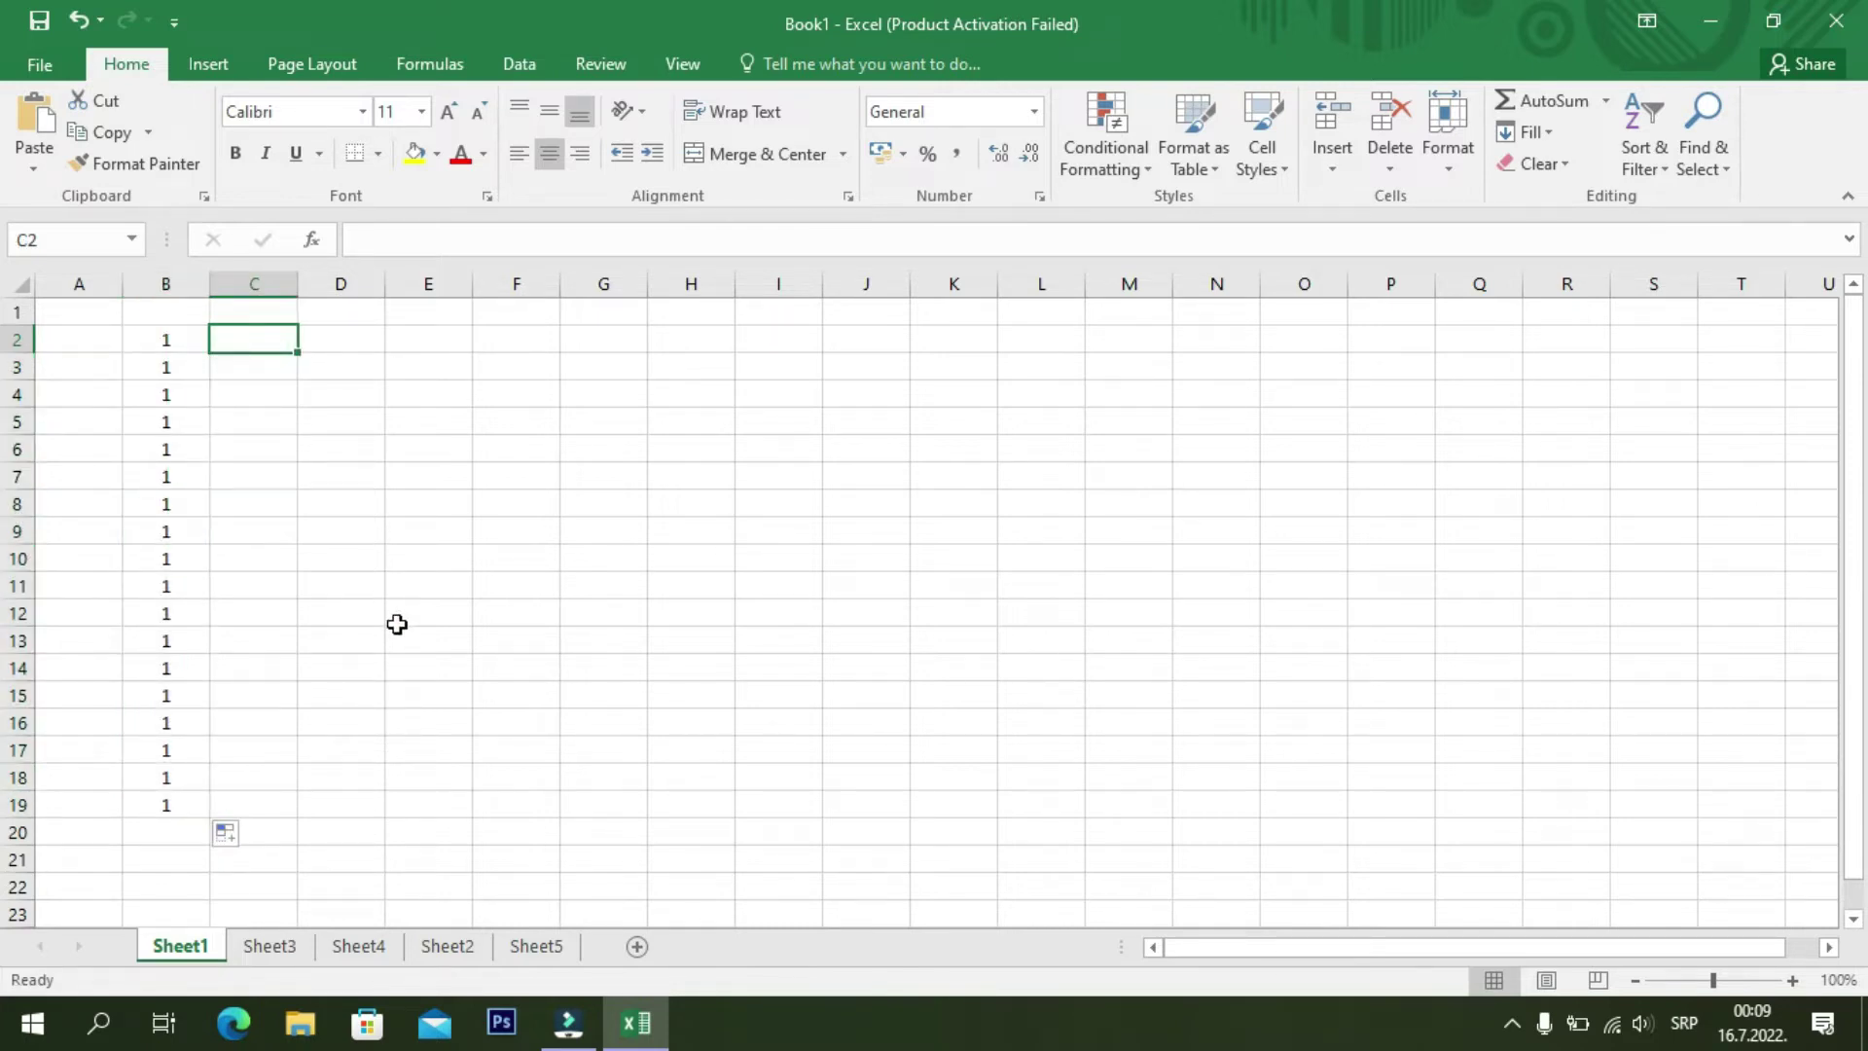
type("2")
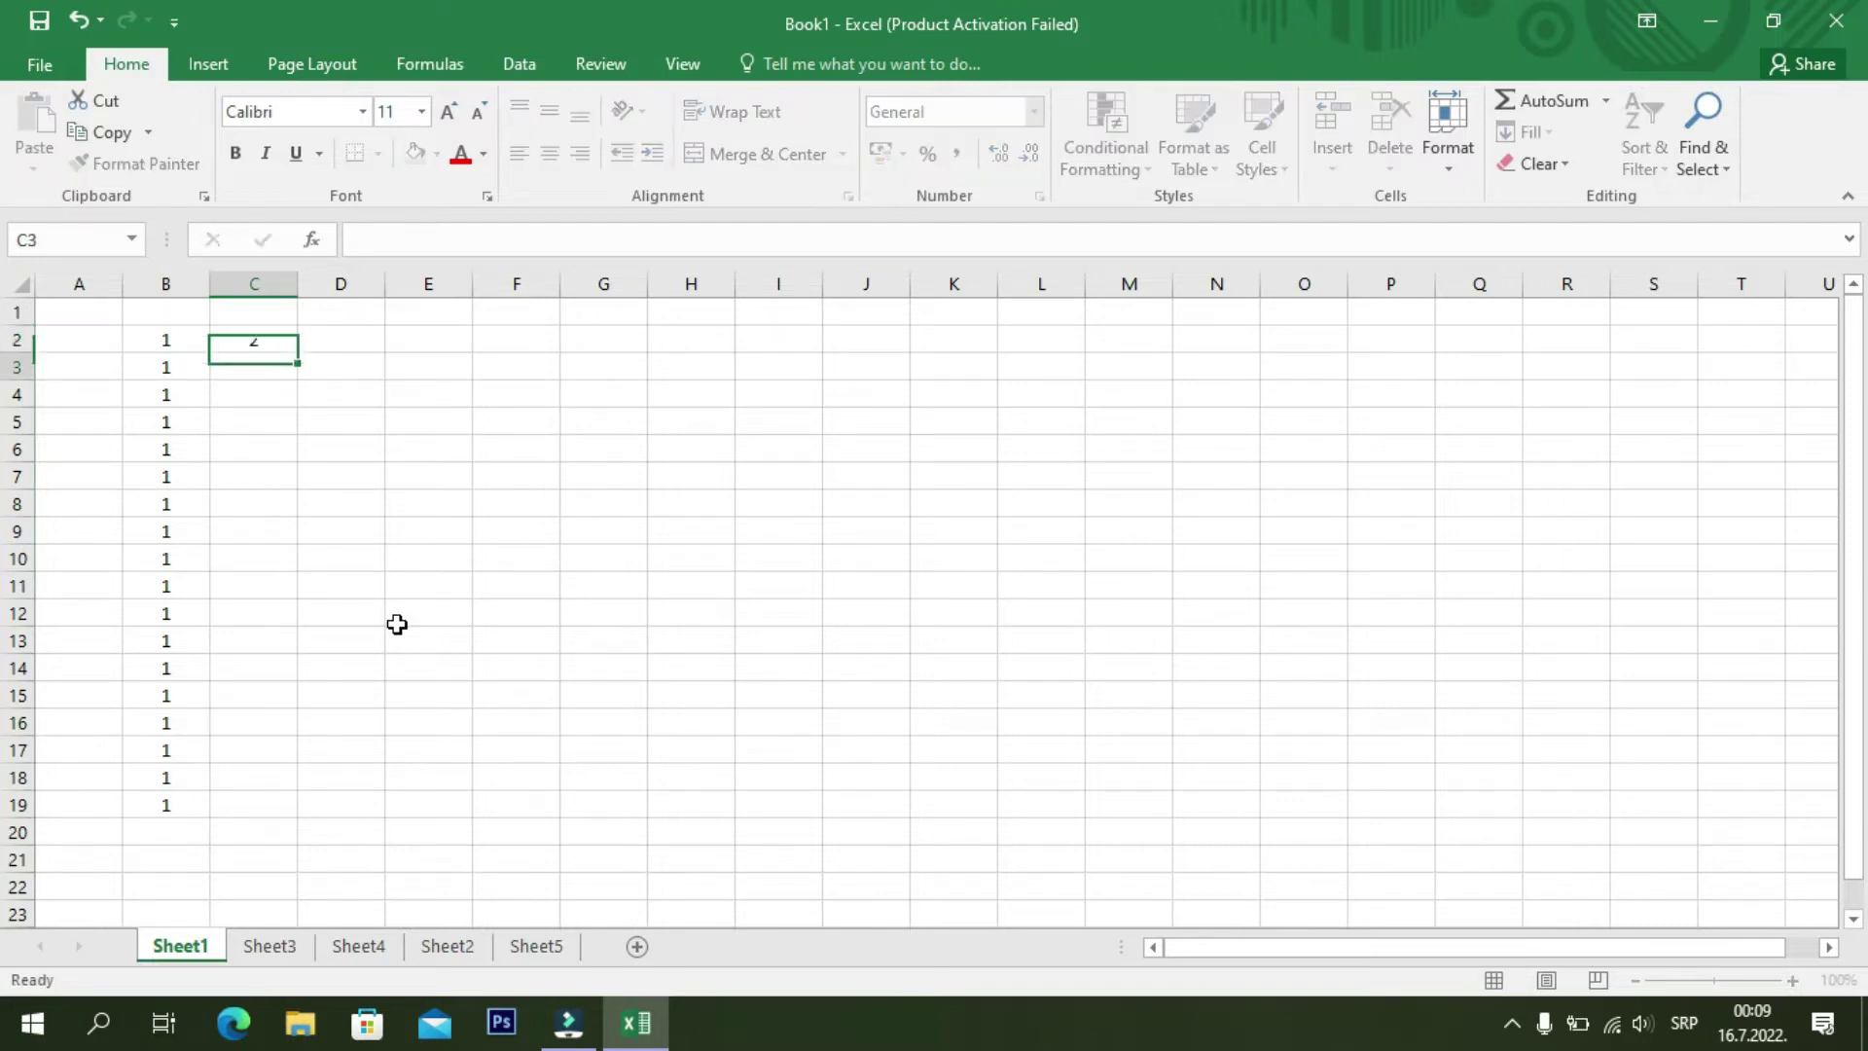
key("Return")
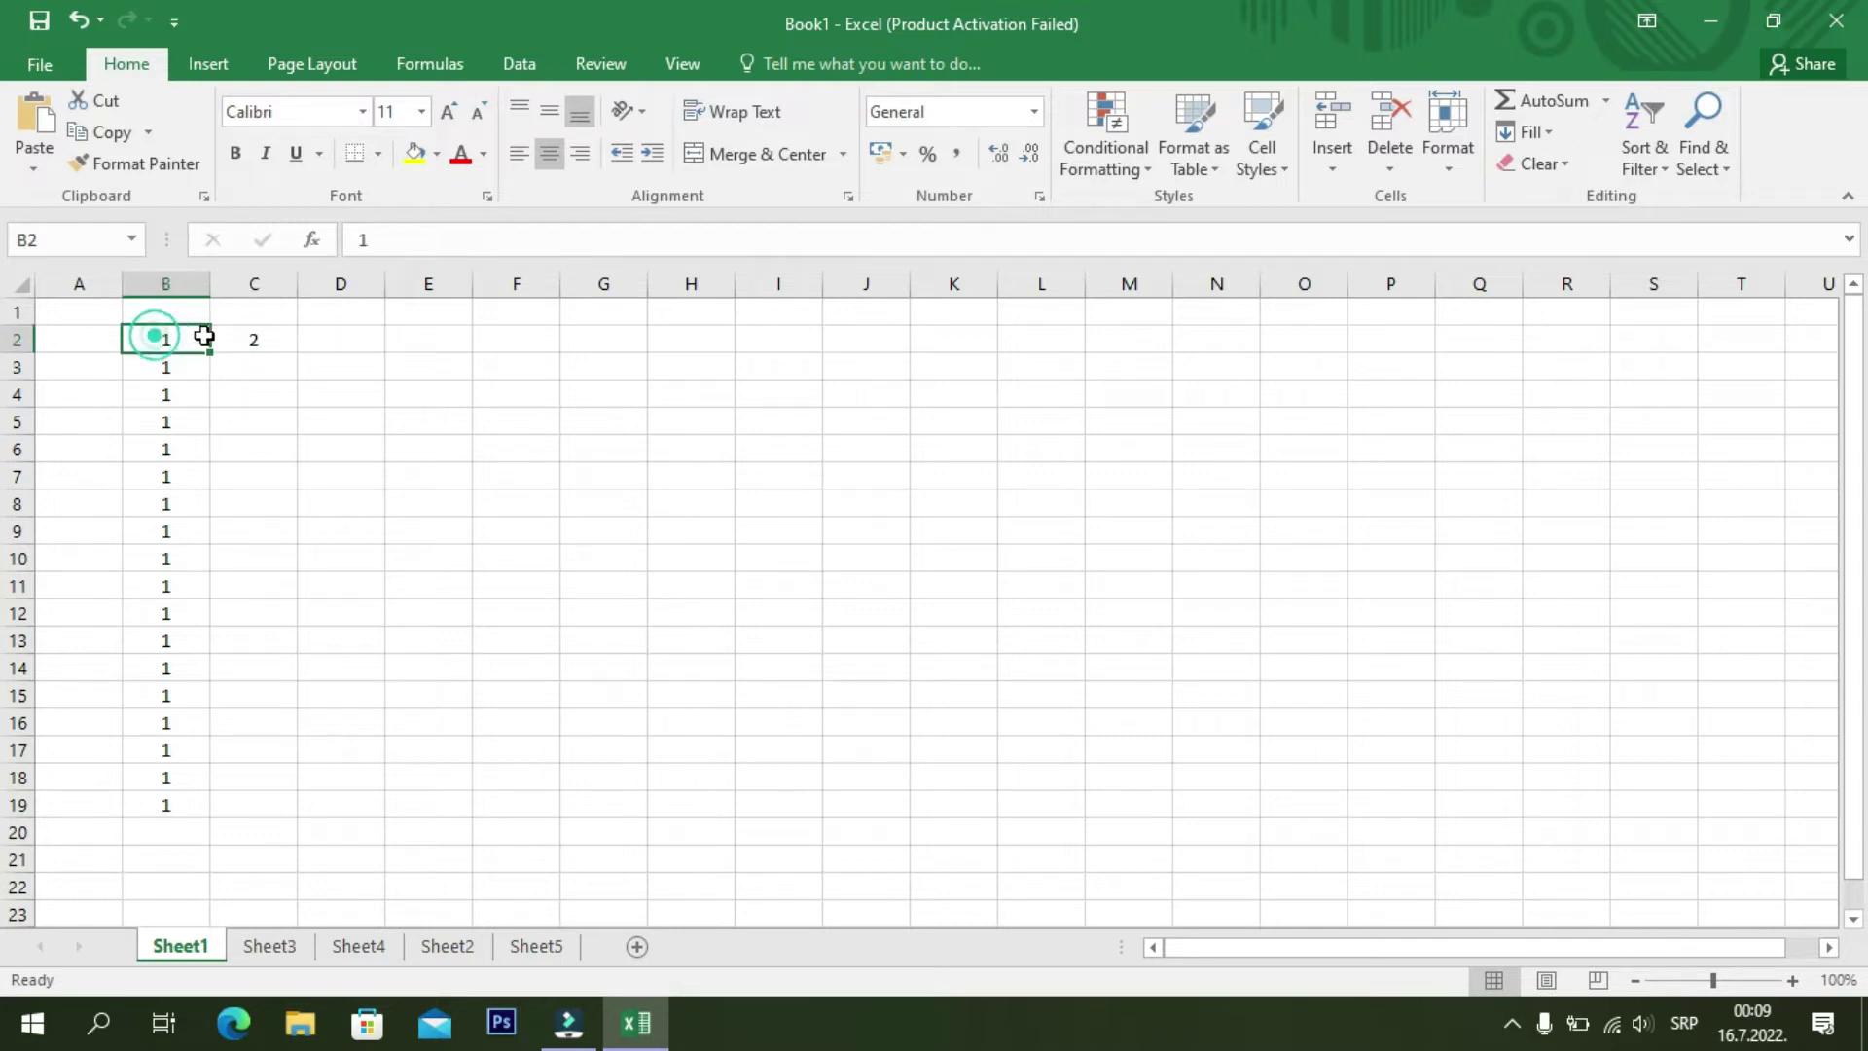
- Extend the 1, 2 series across row 2 to column P, then copy it down to row 19
left_click_drag(155, 336, 221, 356)
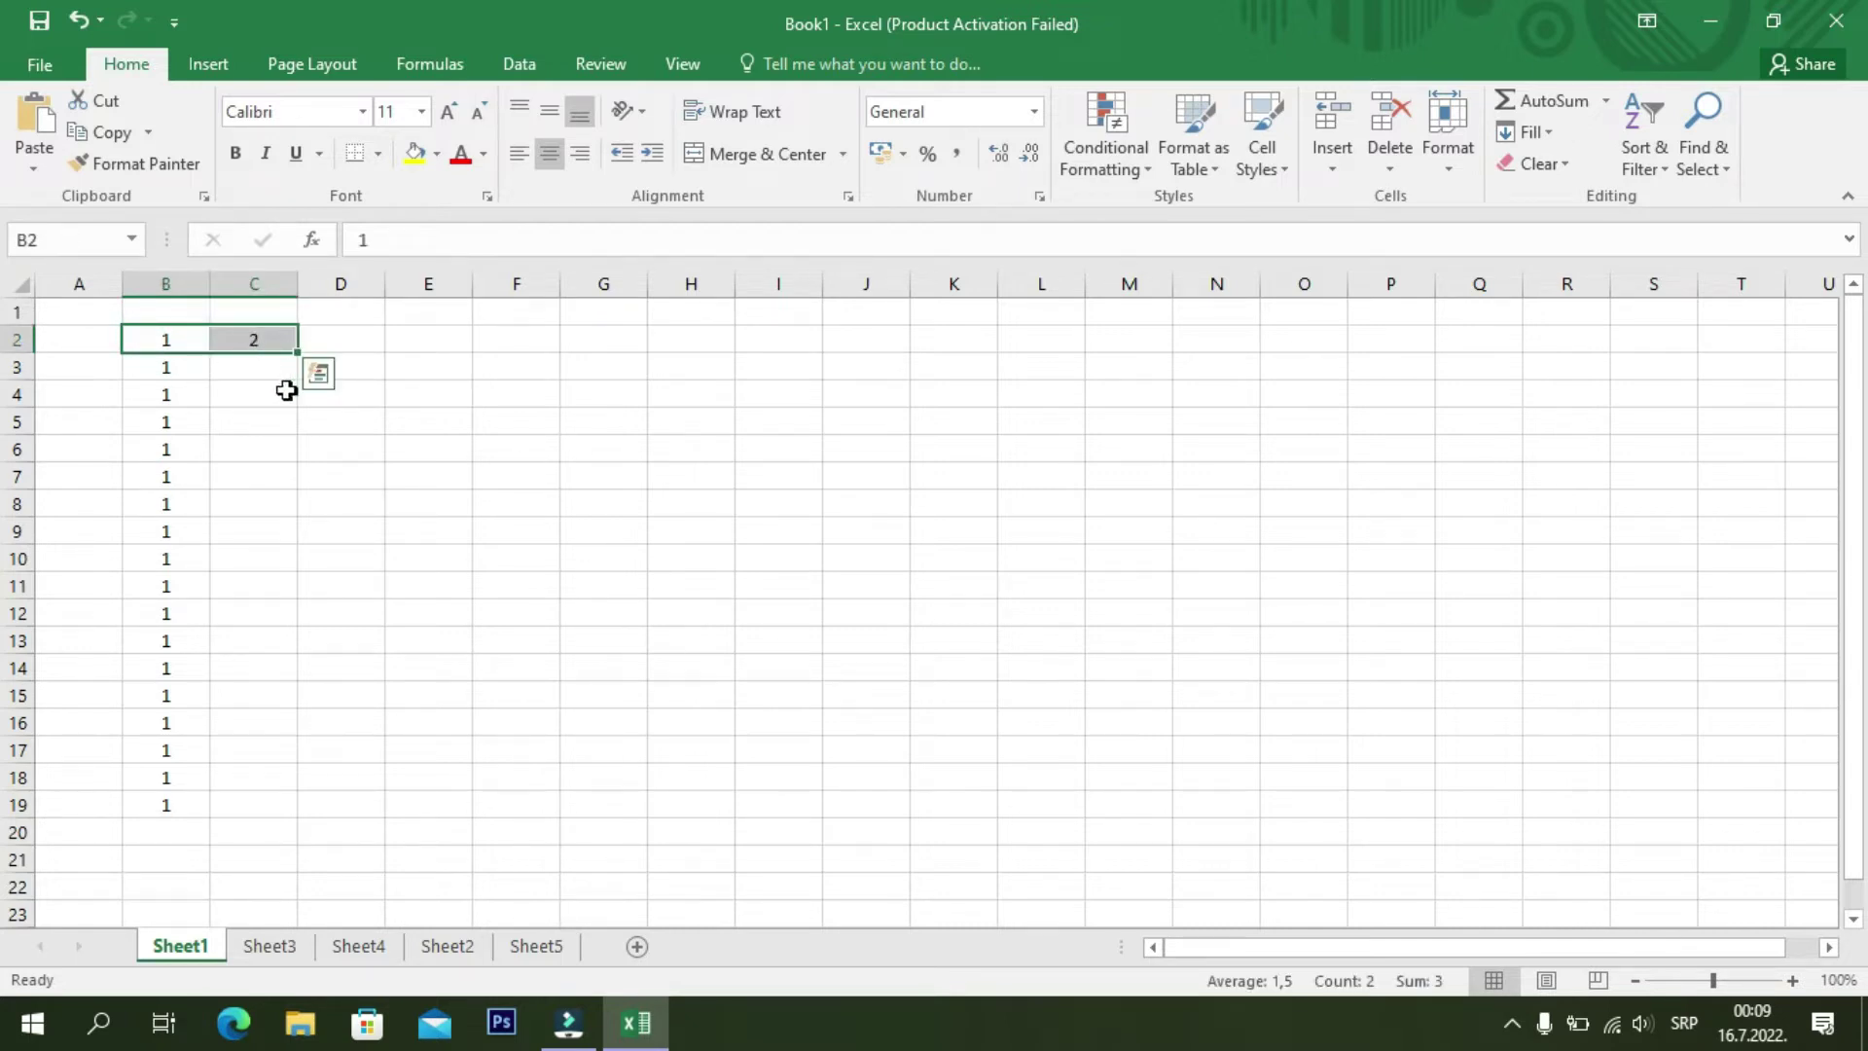
left_click_drag(300, 355, 1423, 403)
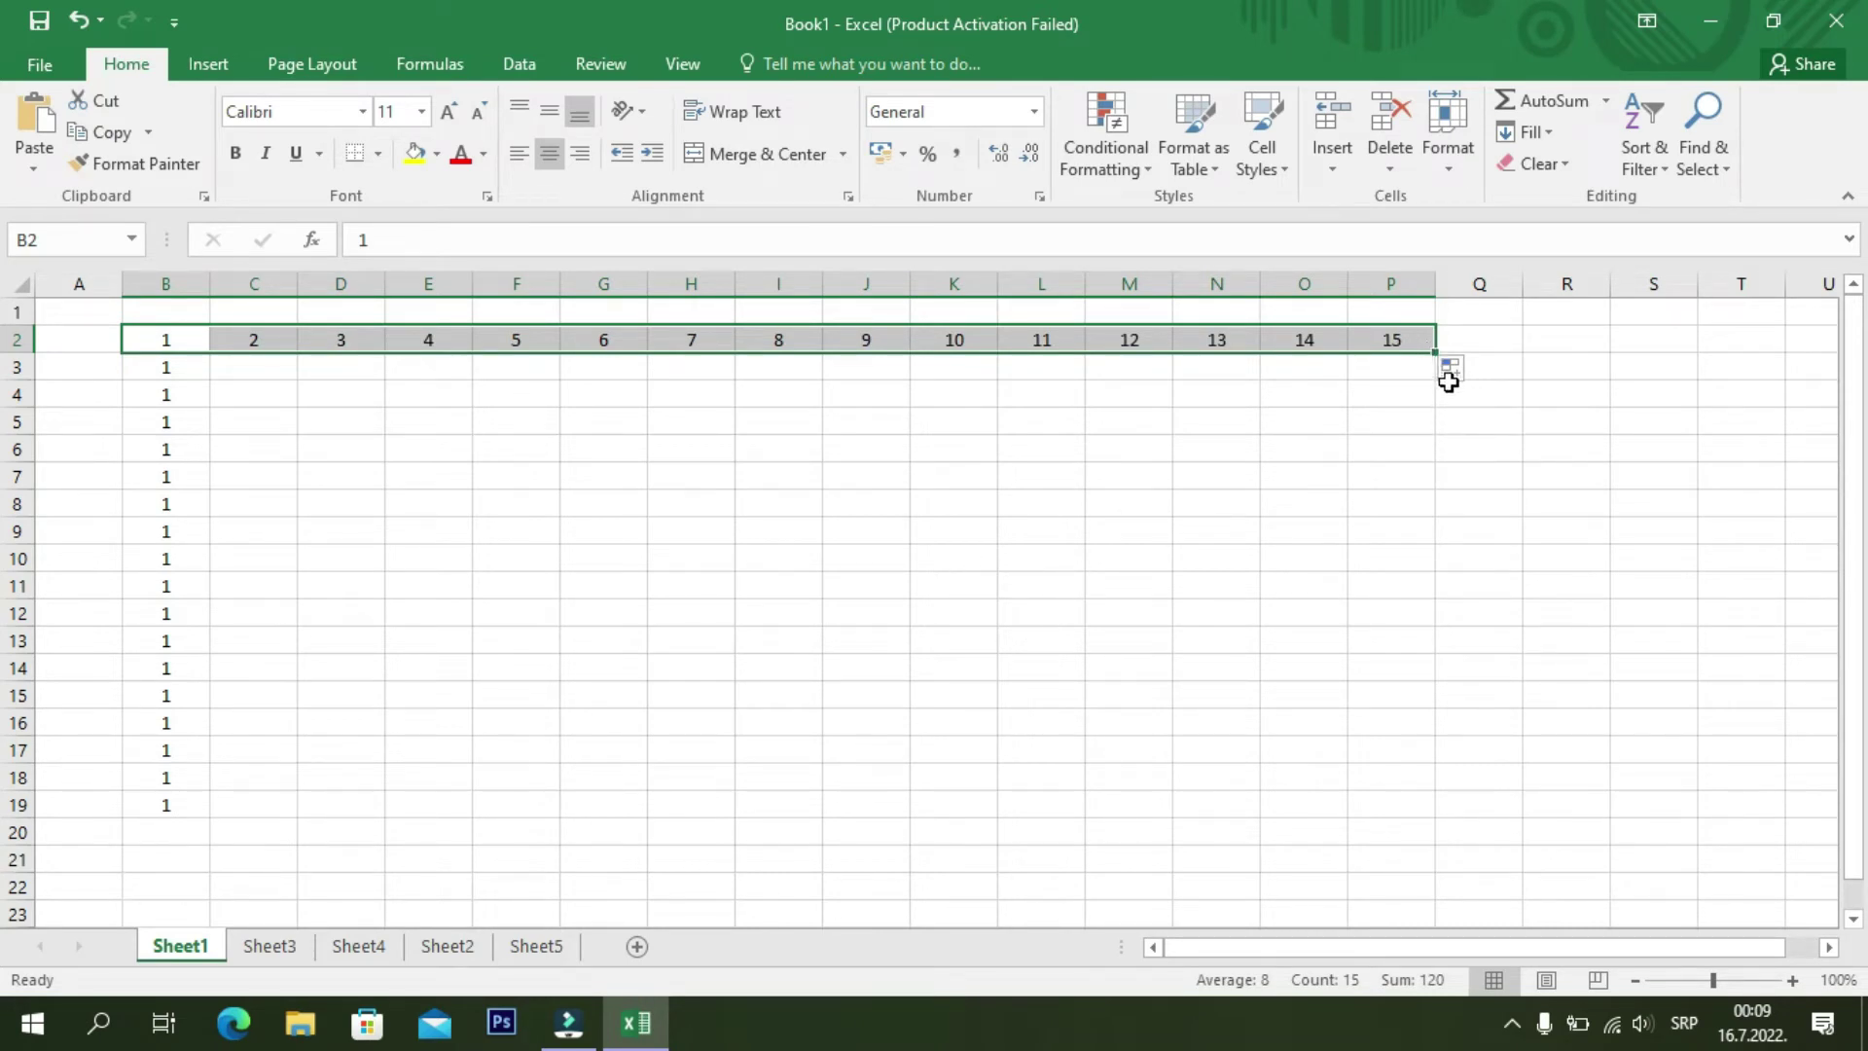
left_click_drag(1436, 357, 1437, 810)
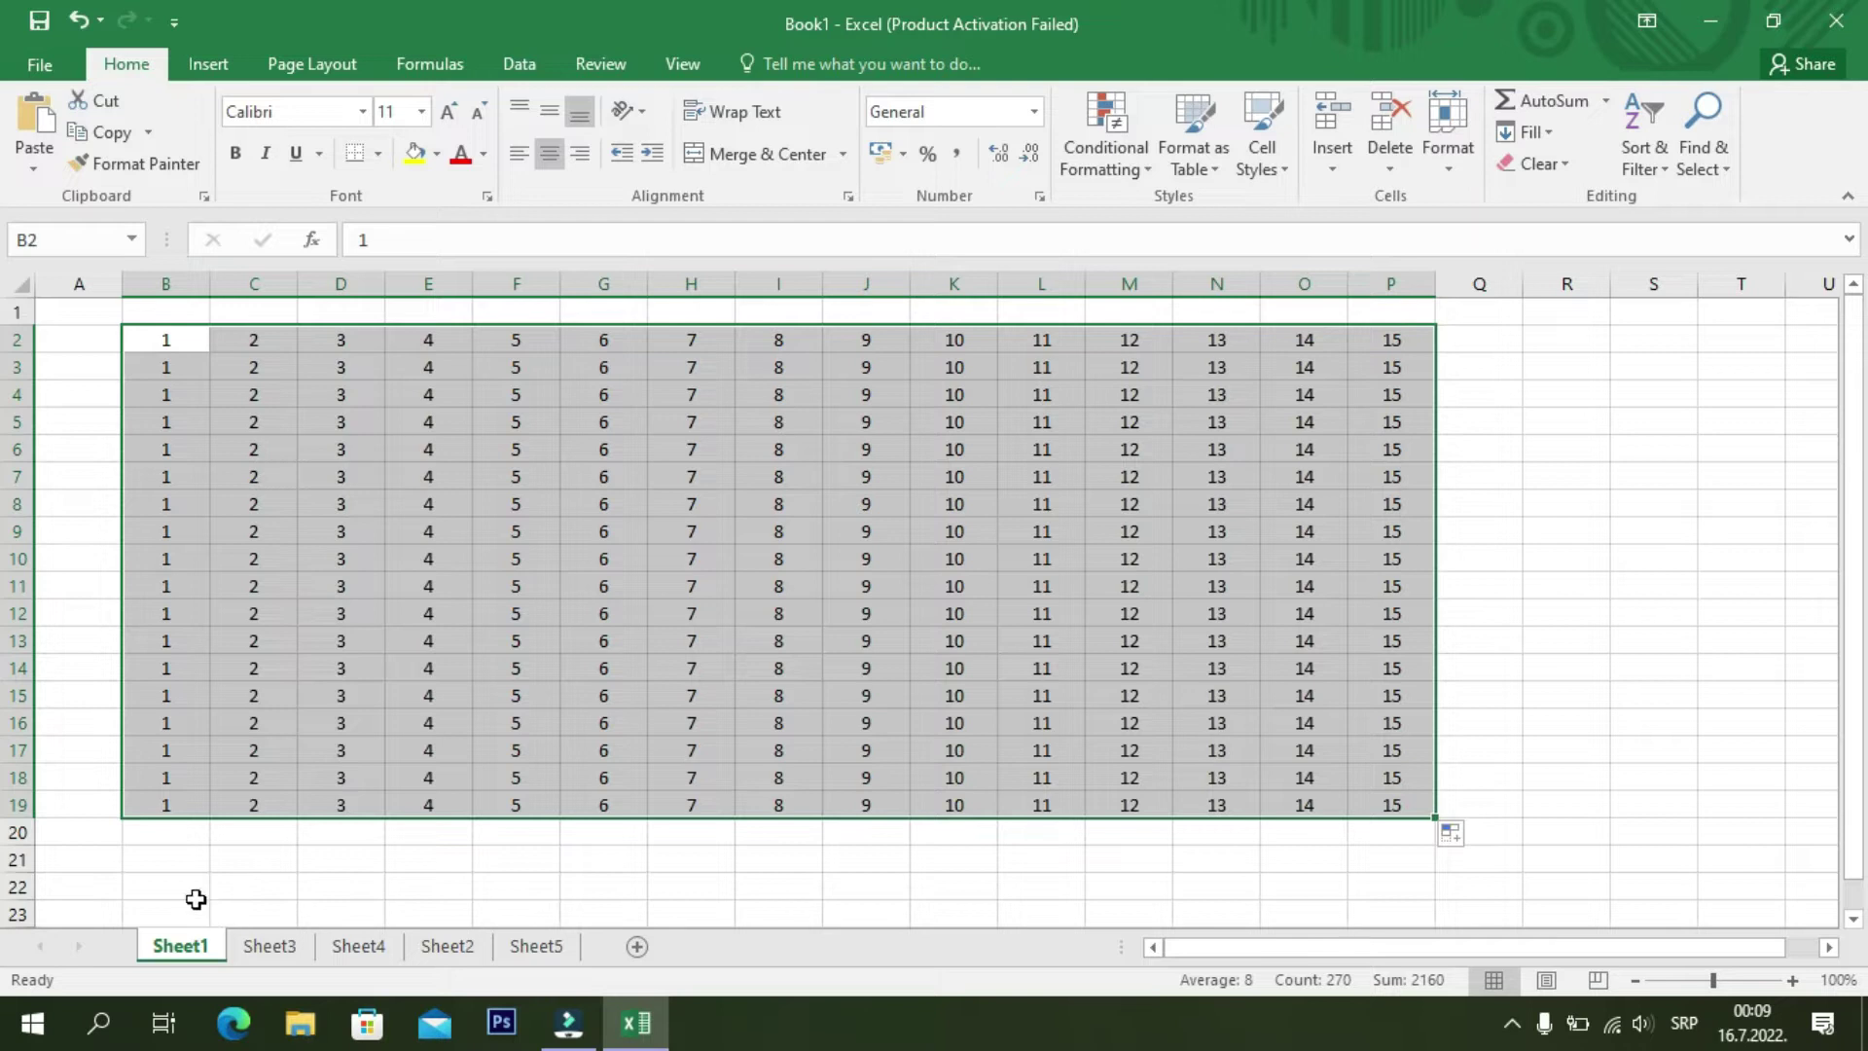
left_click_drag(164, 883, 245, 855)
left_click(164, 883)
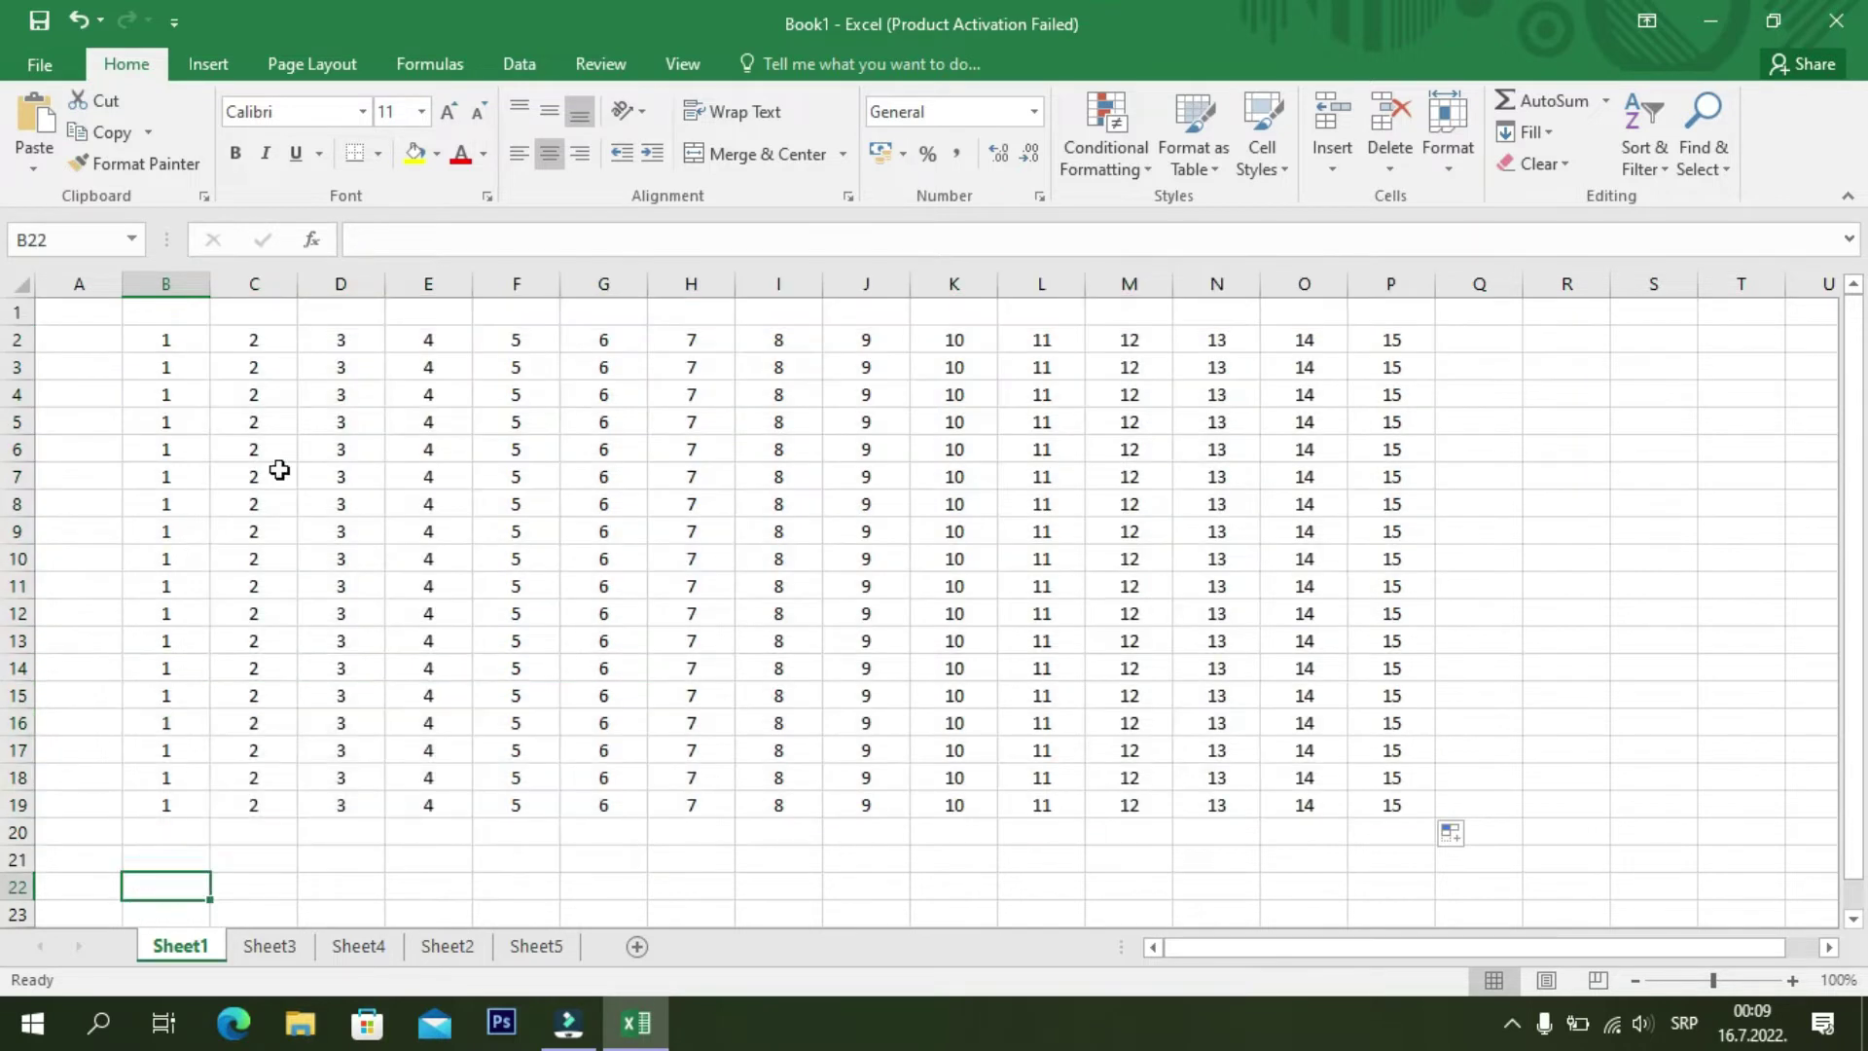
- Enter =SUM(B2:B19) in B22 and fill it right to P22, giving totals 18 to 270
left_click(313, 242)
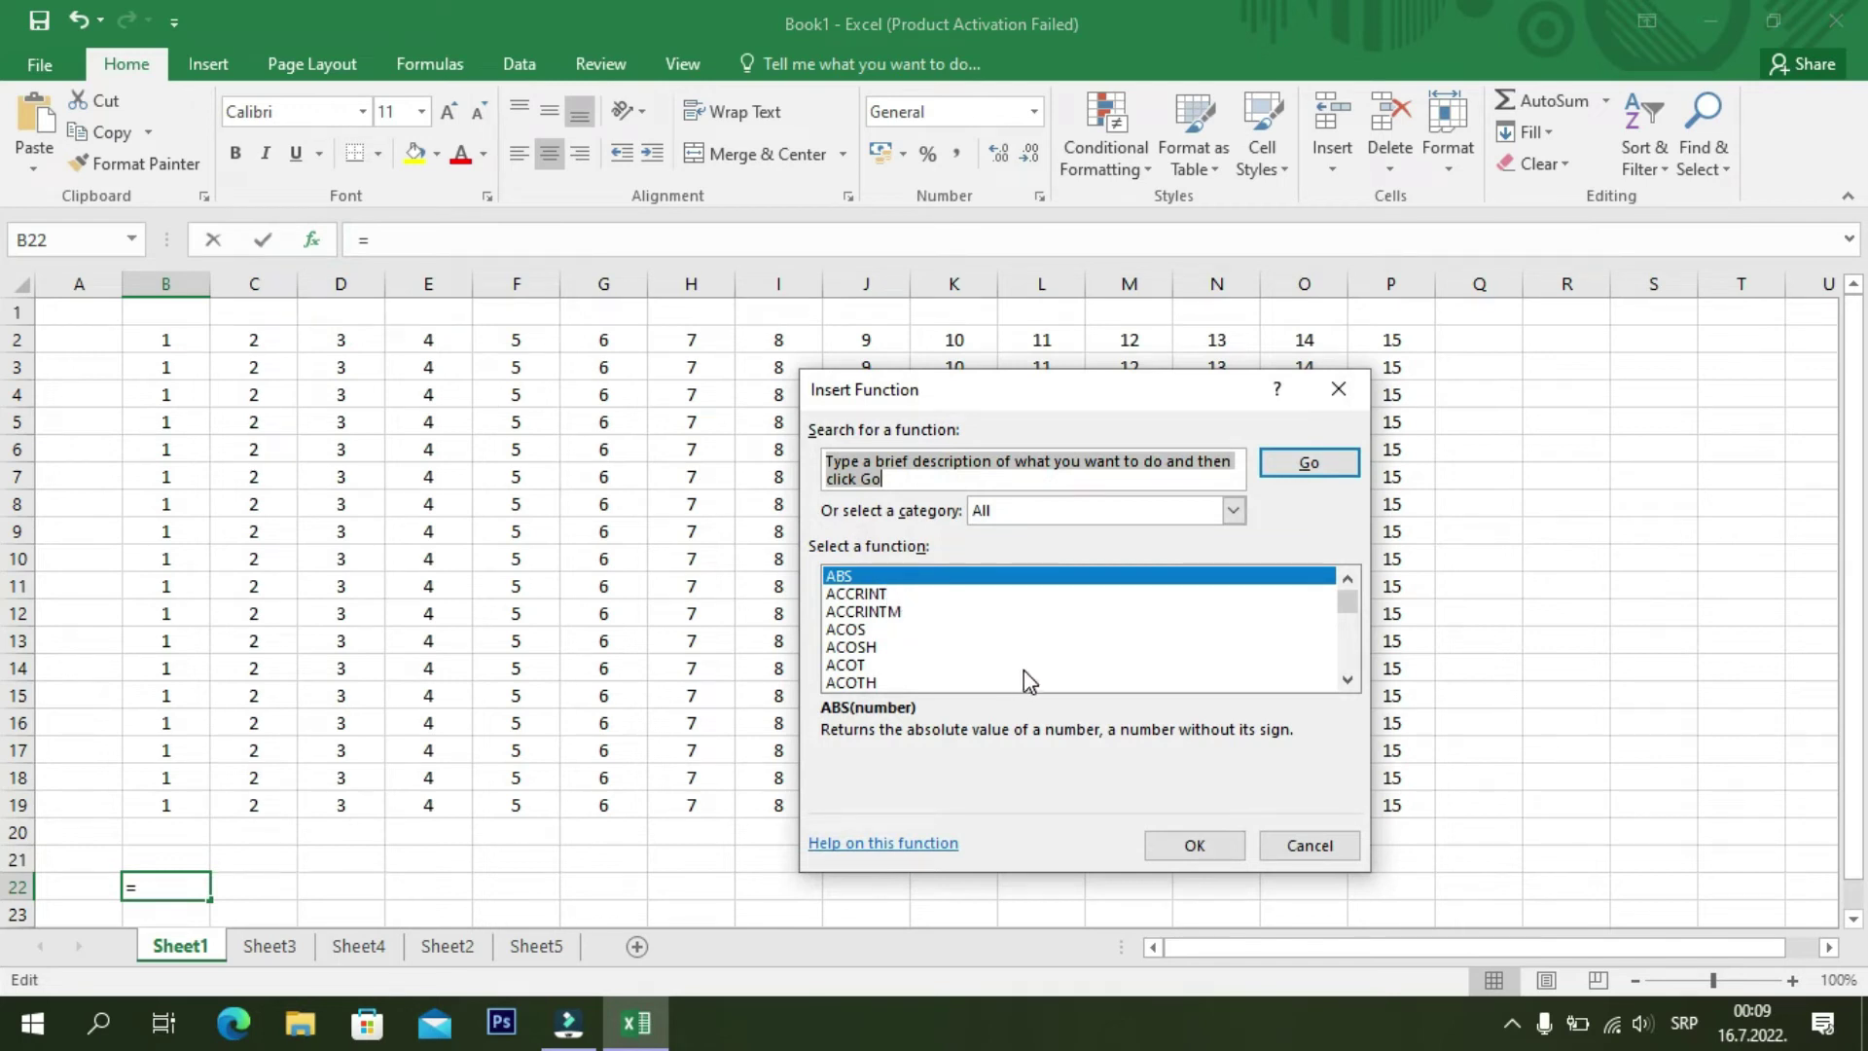
left_click(1234, 512)
left_click(1106, 535)
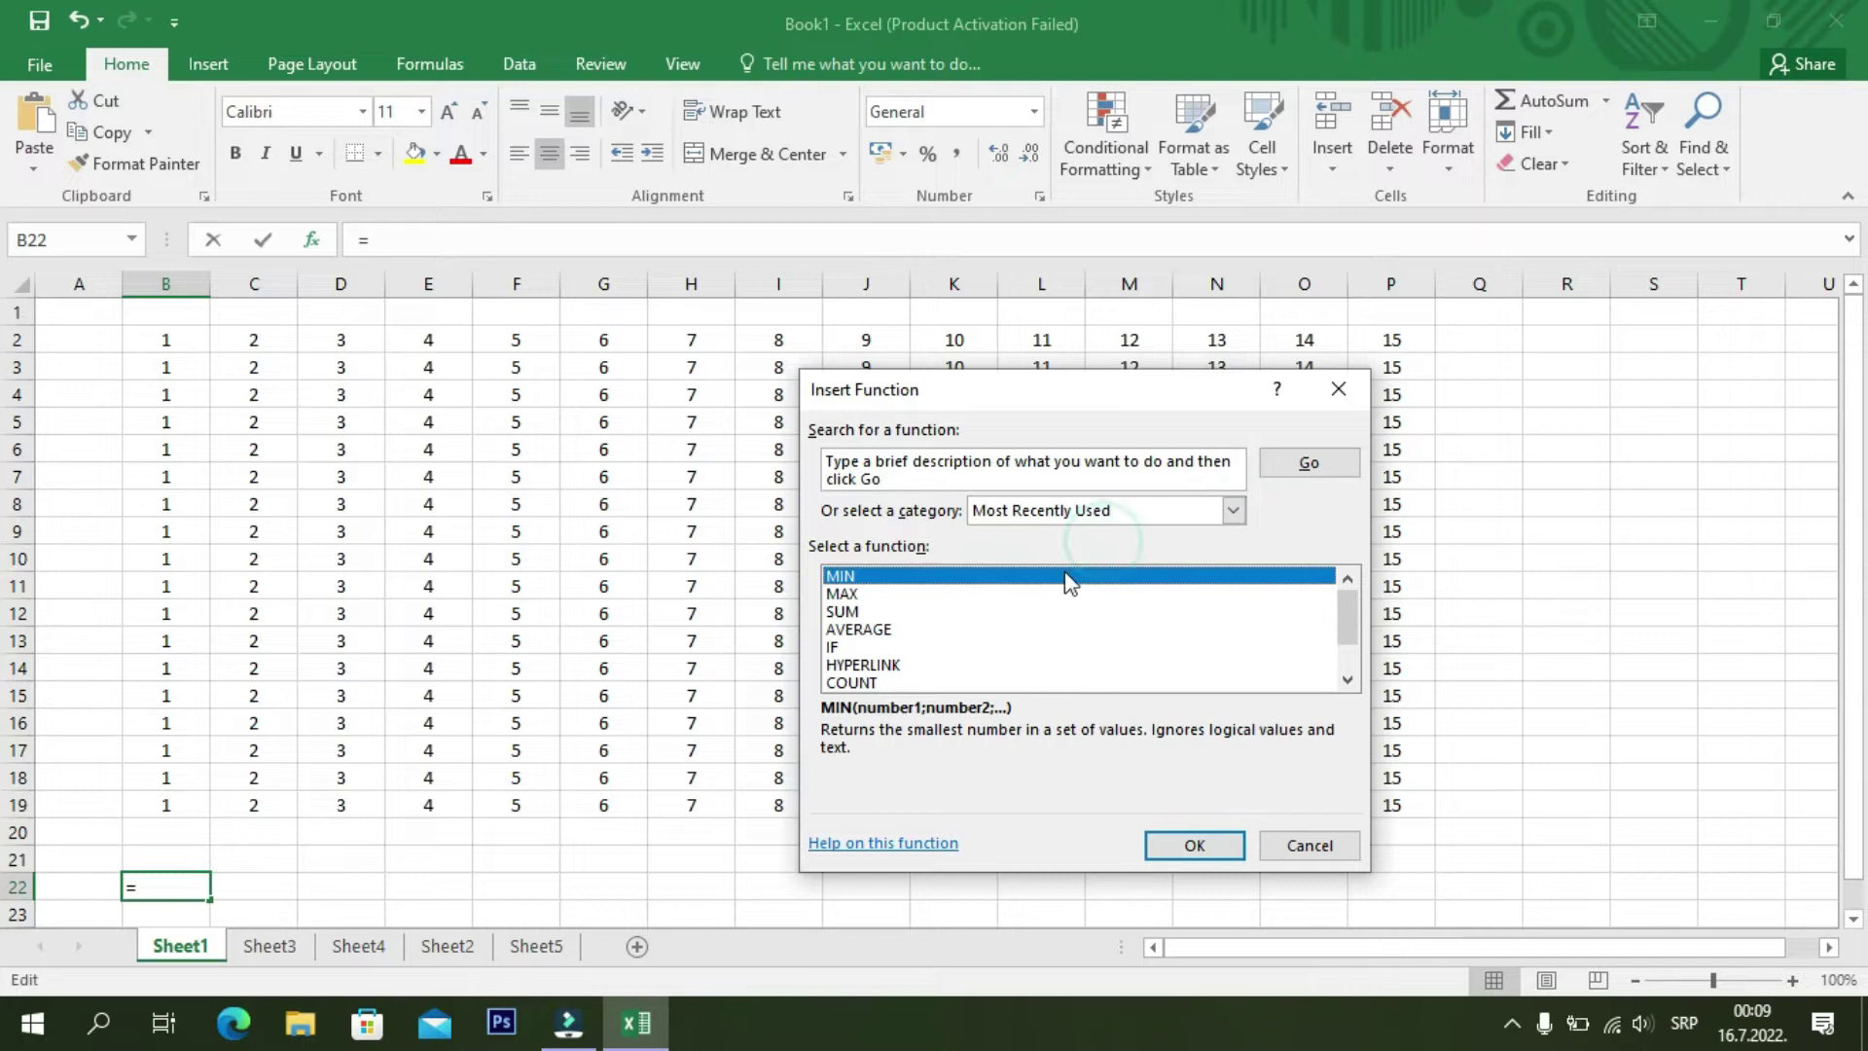
left_click(845, 612)
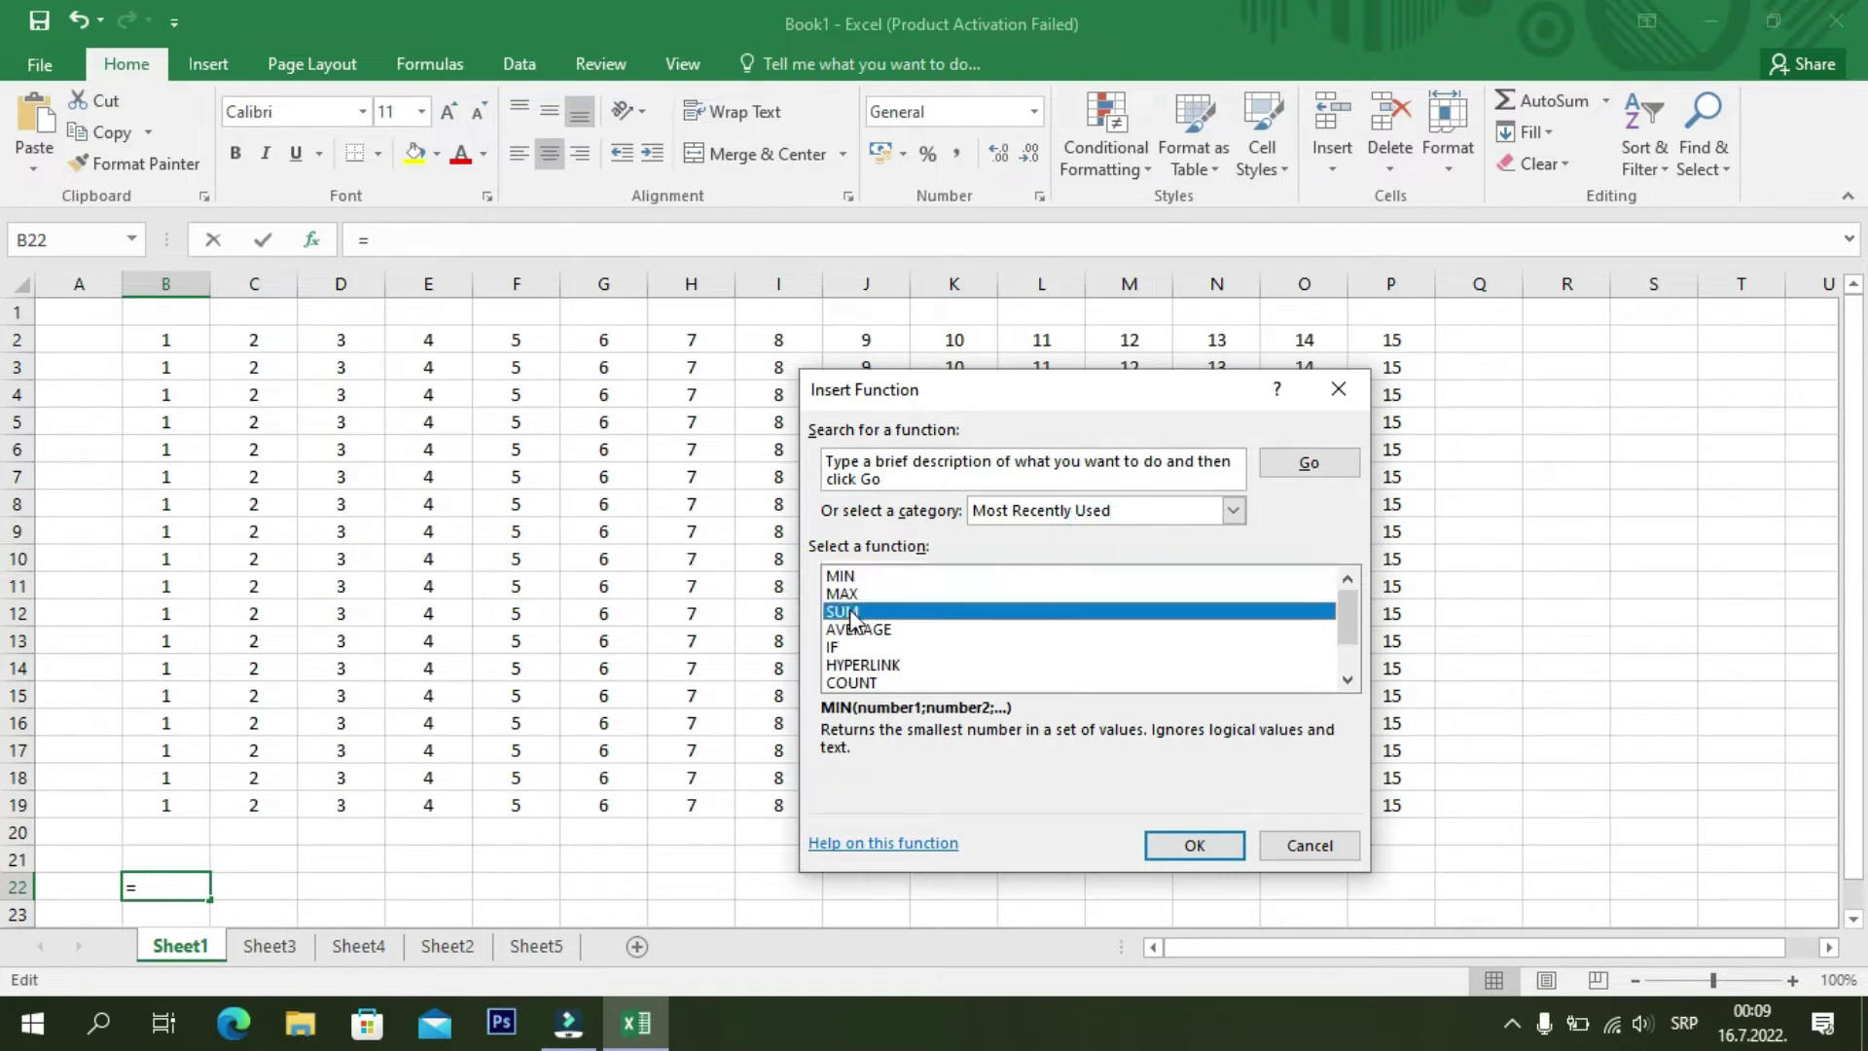
left_click(1195, 845)
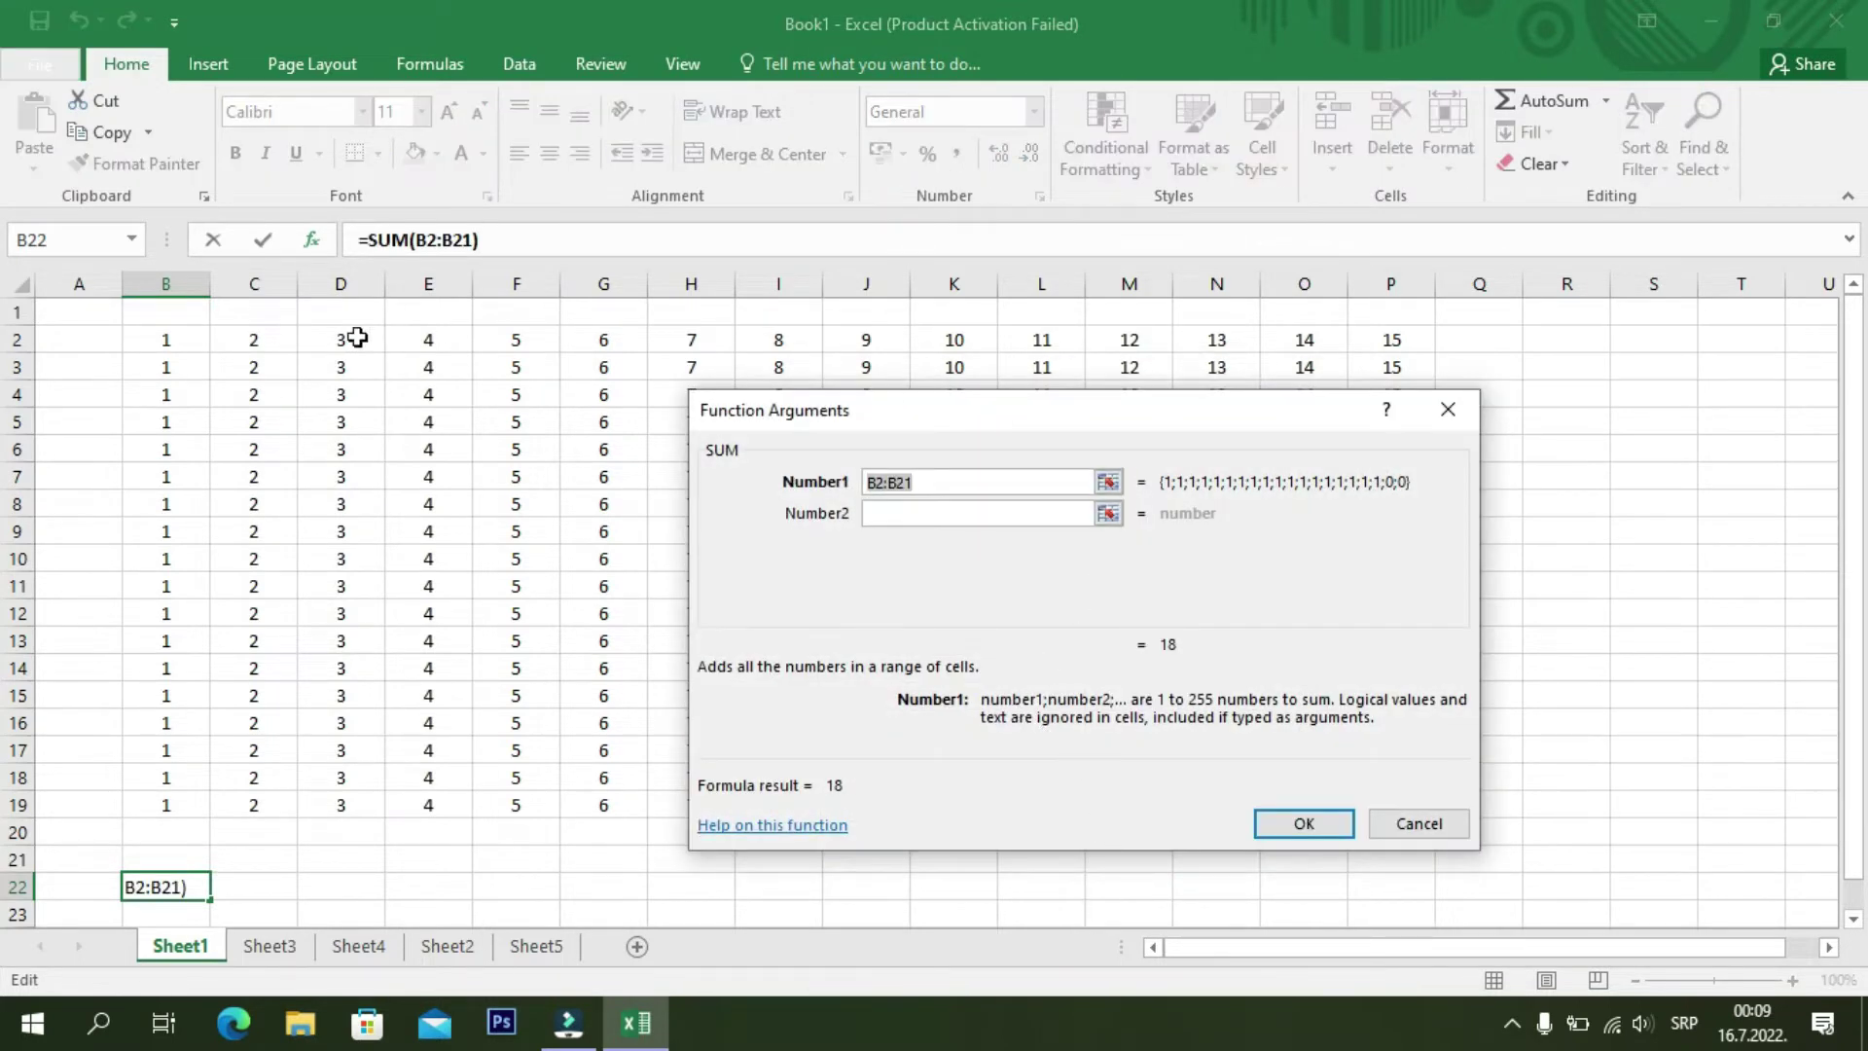
left_click_drag(166, 341, 160, 806)
left_click(1329, 824)
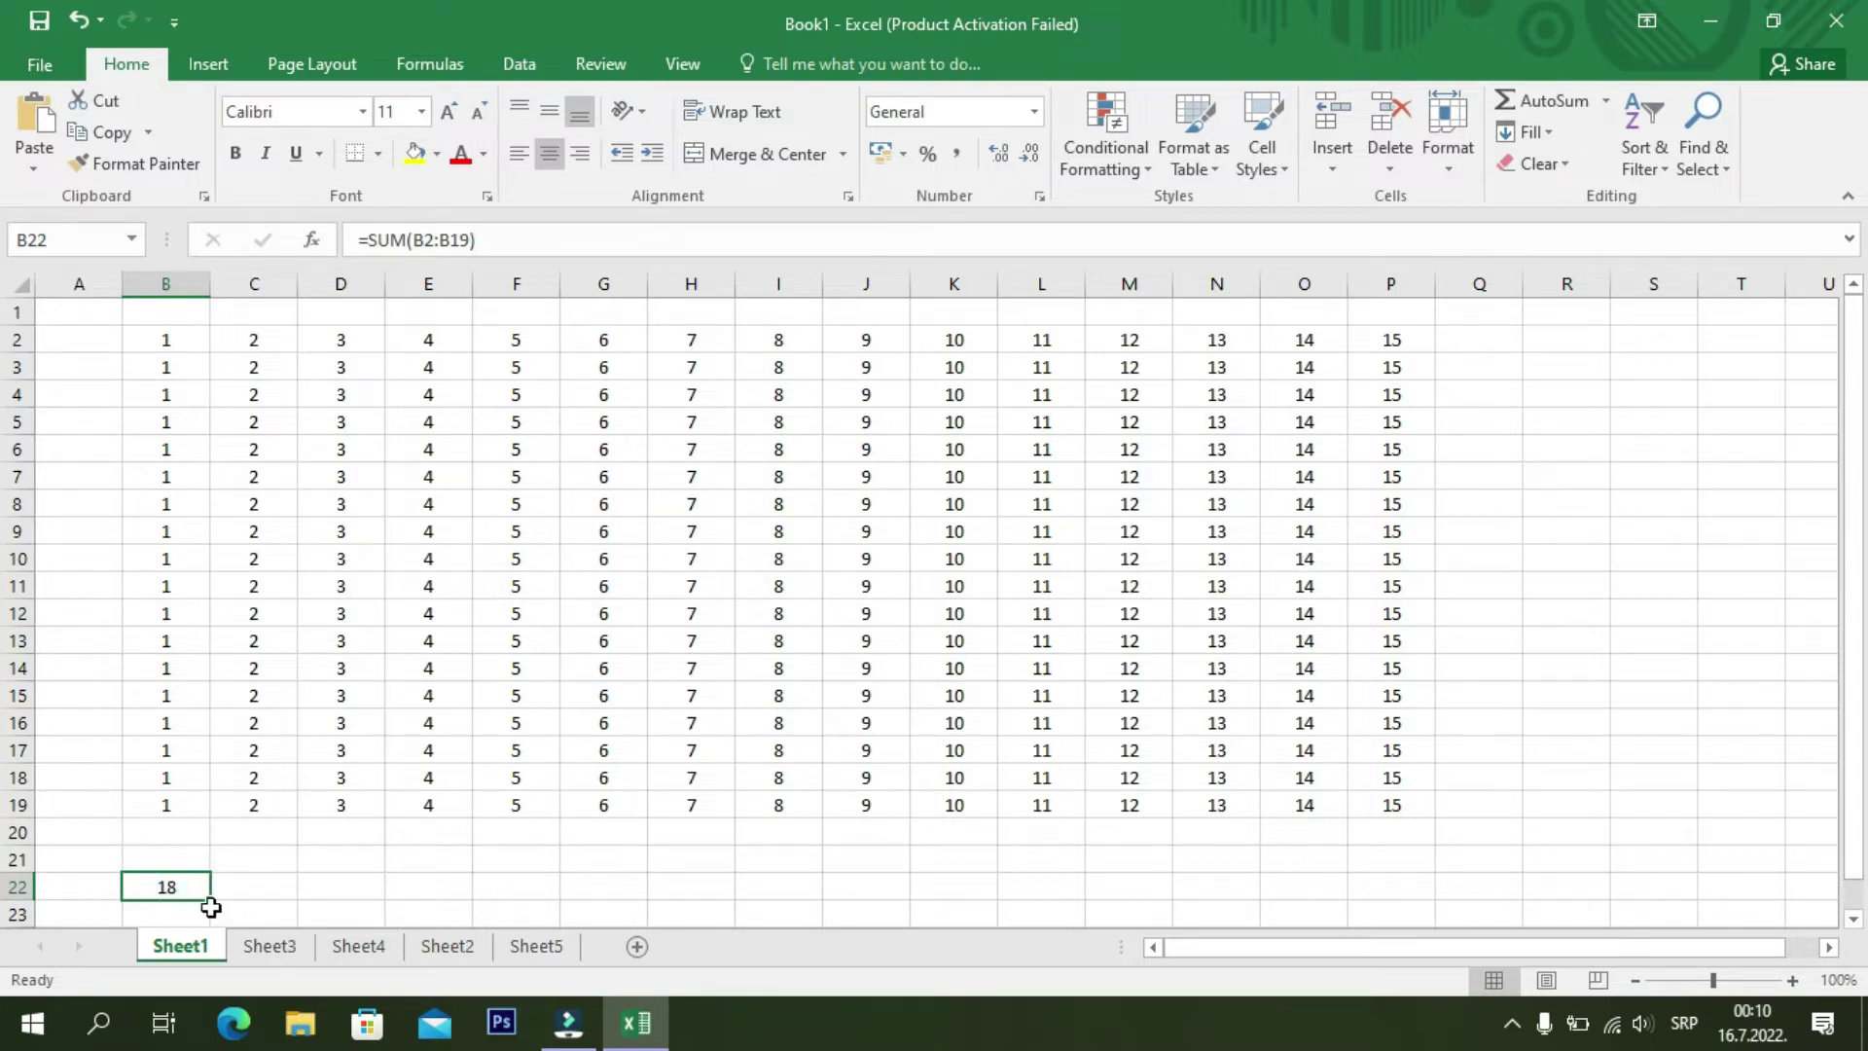
left_click_drag(211, 904, 1438, 908)
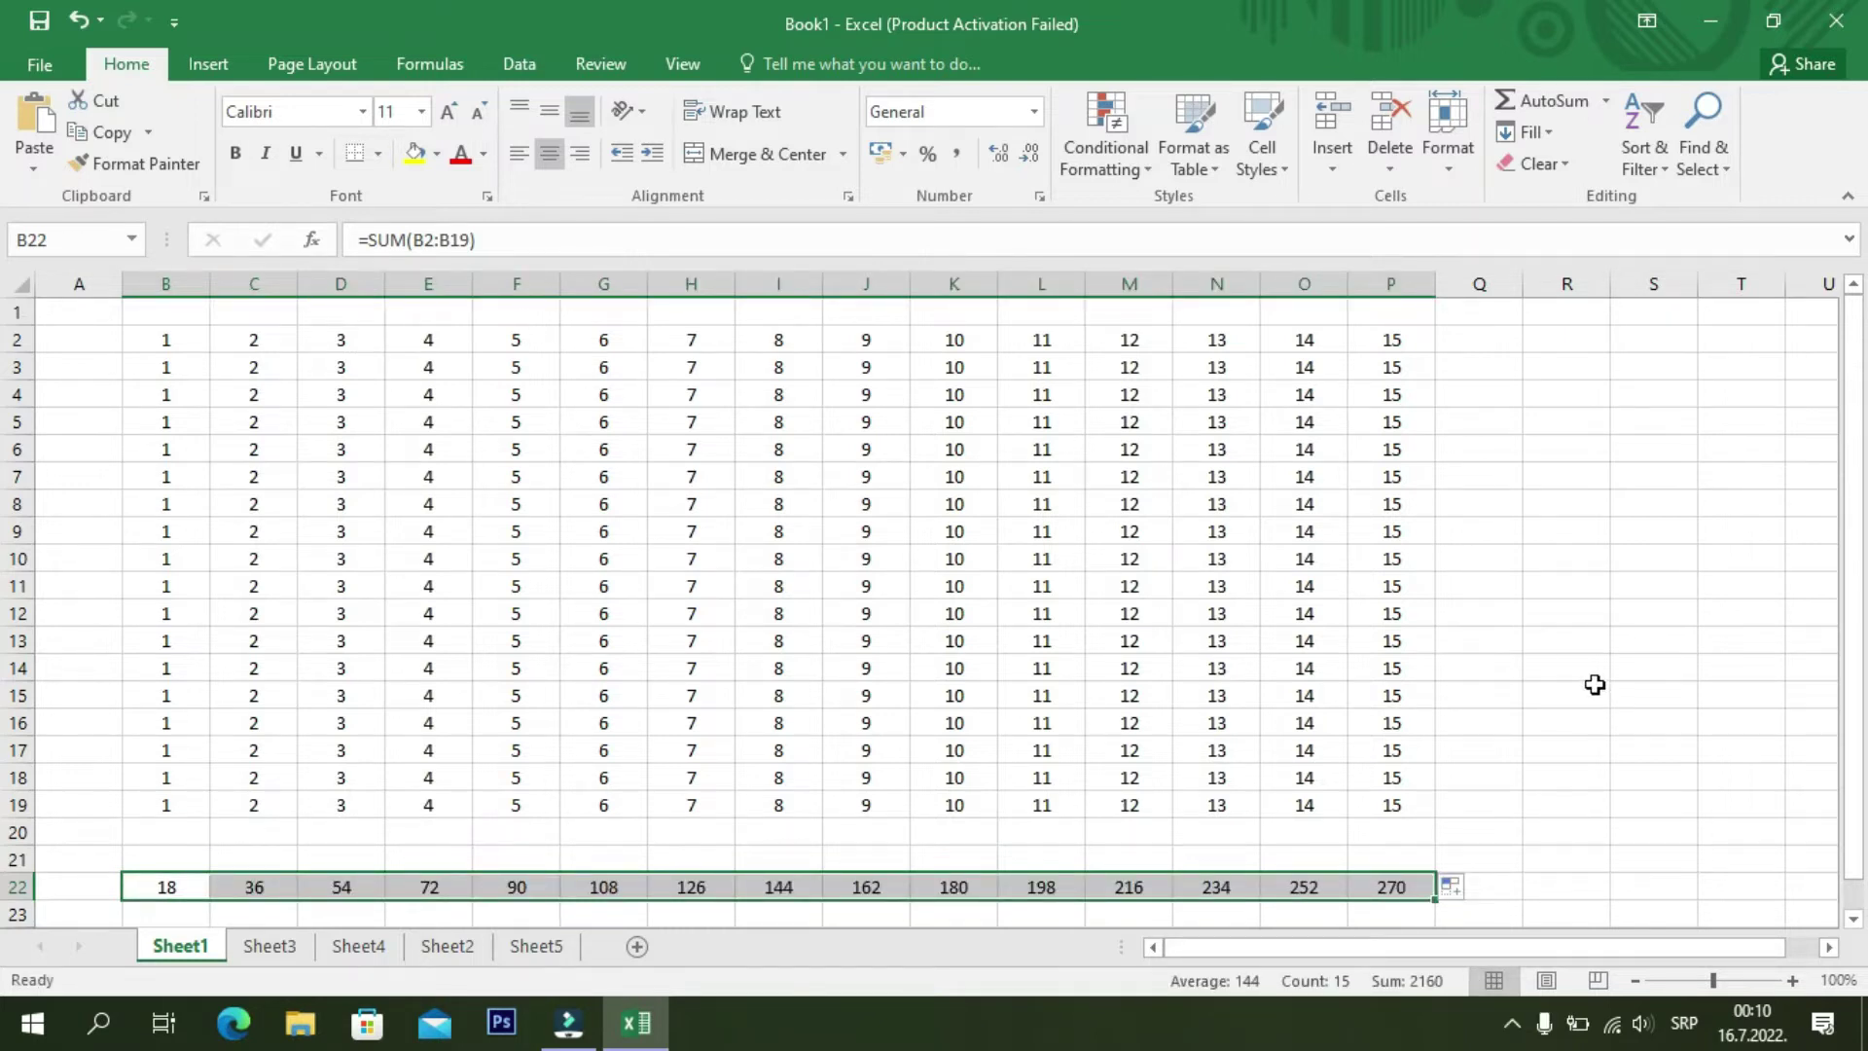
left_click(1565, 338)
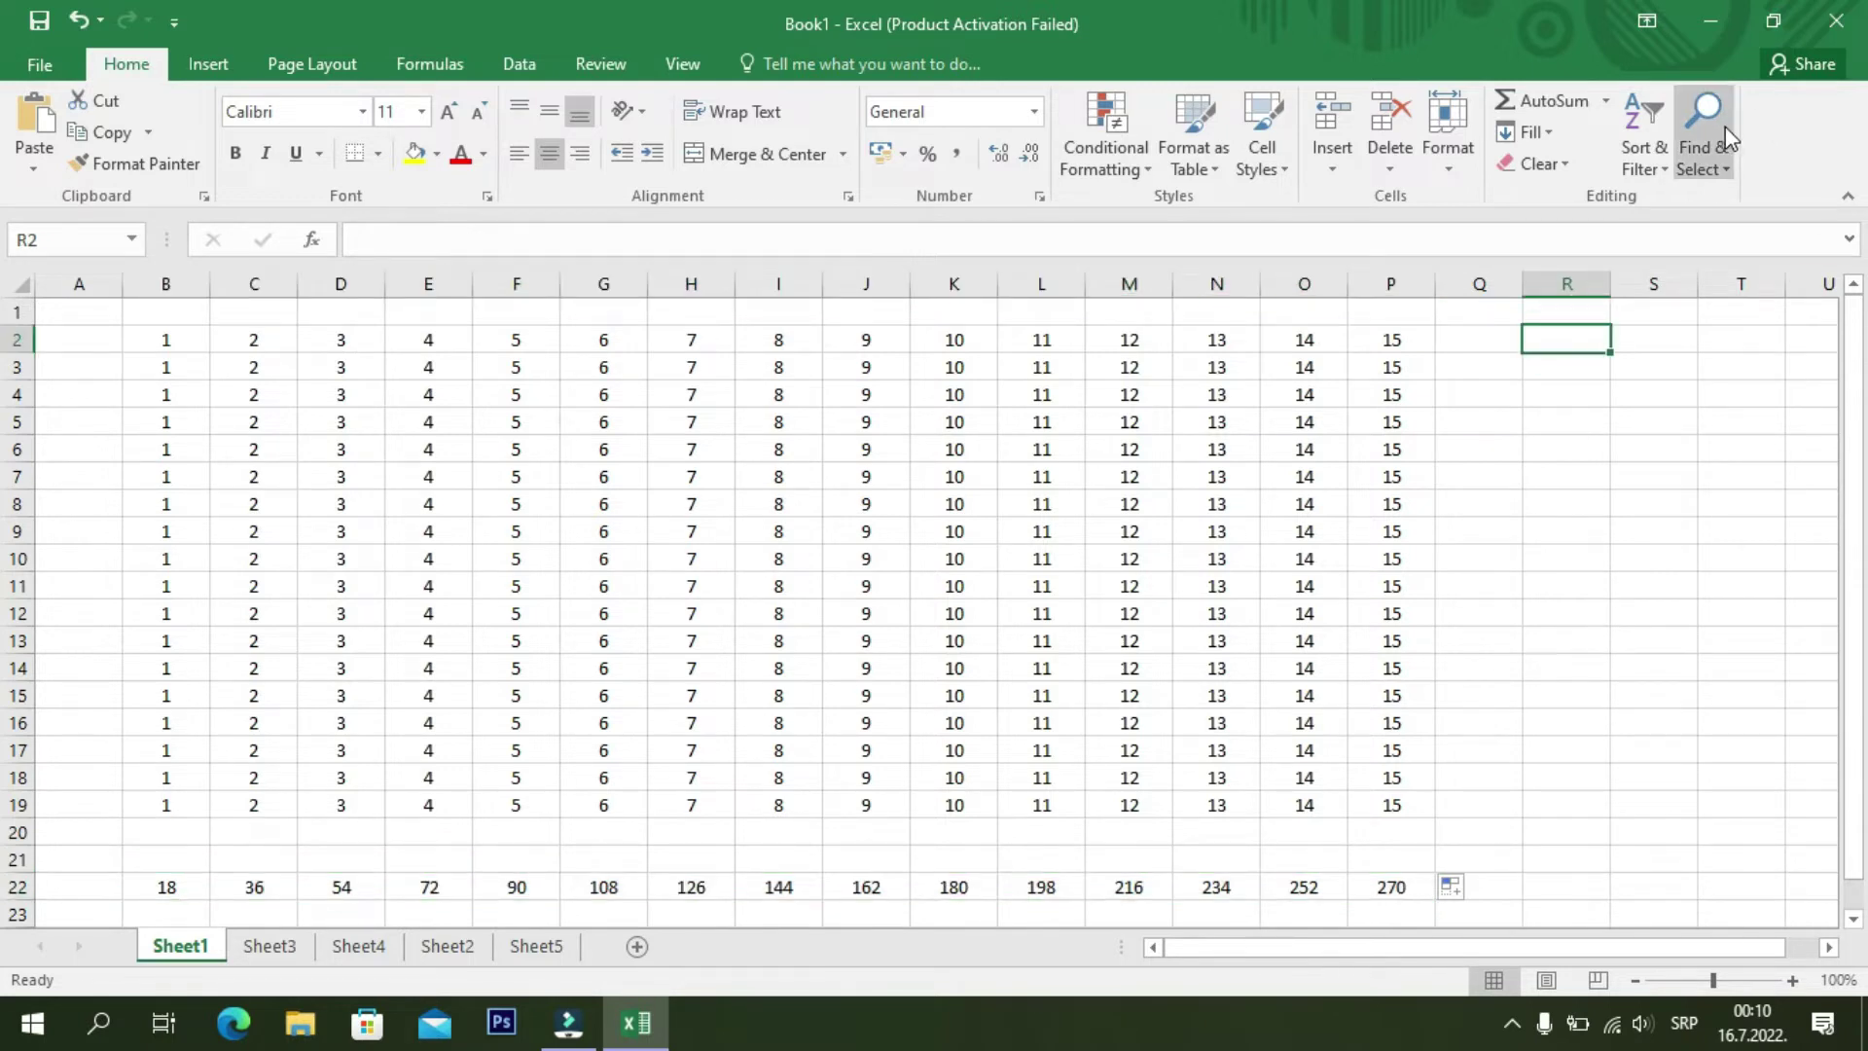
- Enter =SUM(B2:P2) in R2 and fill it down to R19, each showing 120
left_click(312, 242)
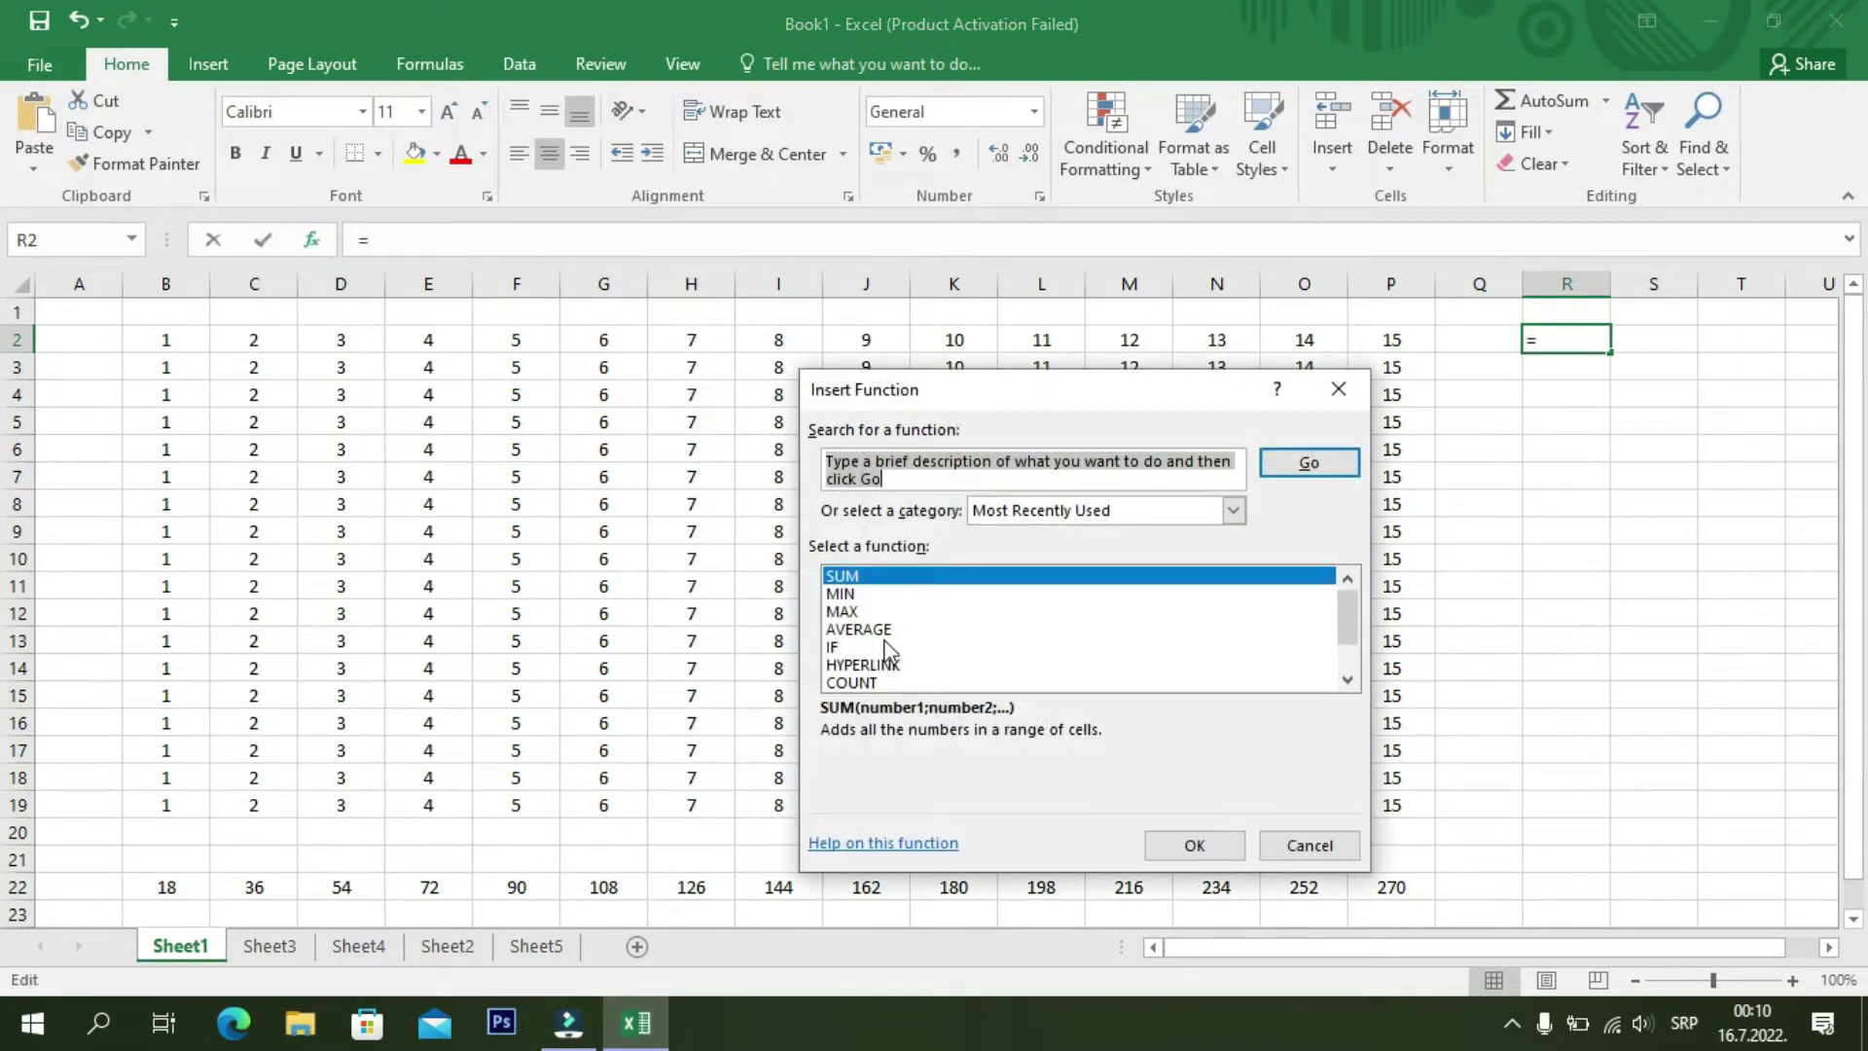
left_click(1195, 846)
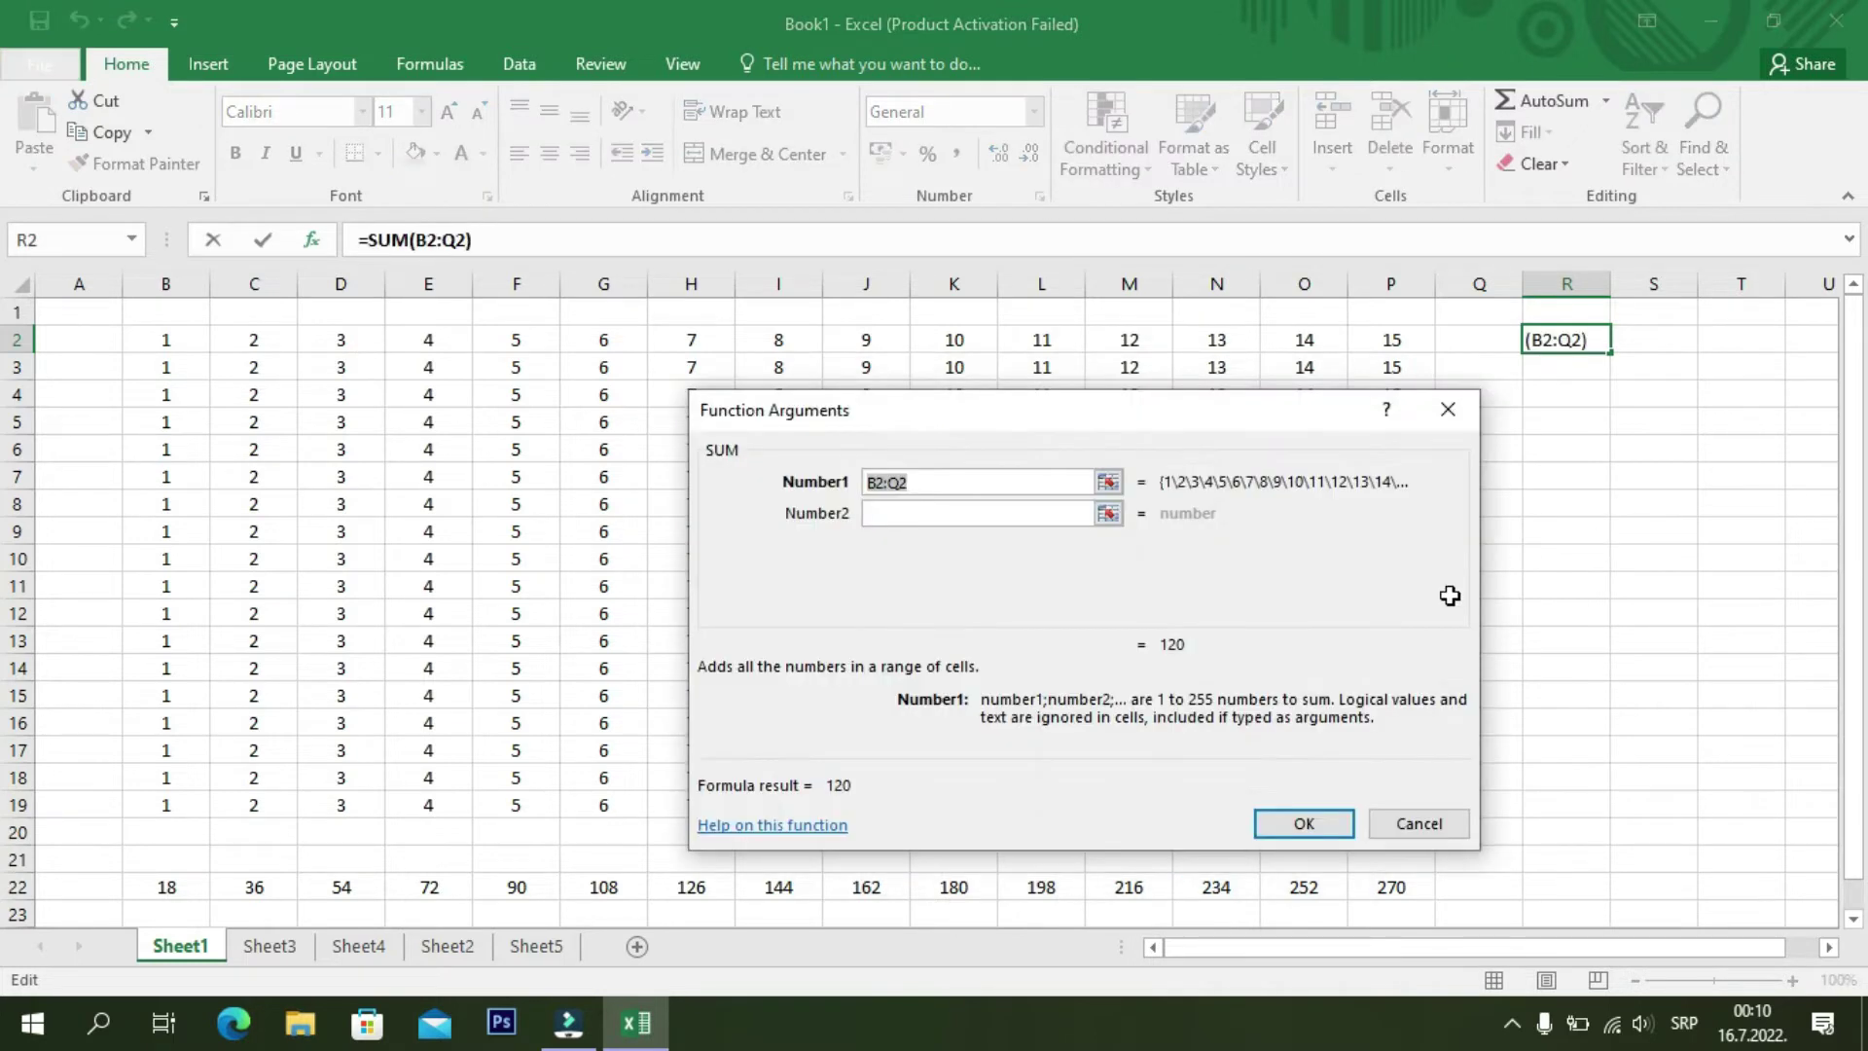
mouse_move(160, 342)
left_mouse_down()
mouse_move(924, 315)
mouse_move(1375, 347)
left_mouse_up()
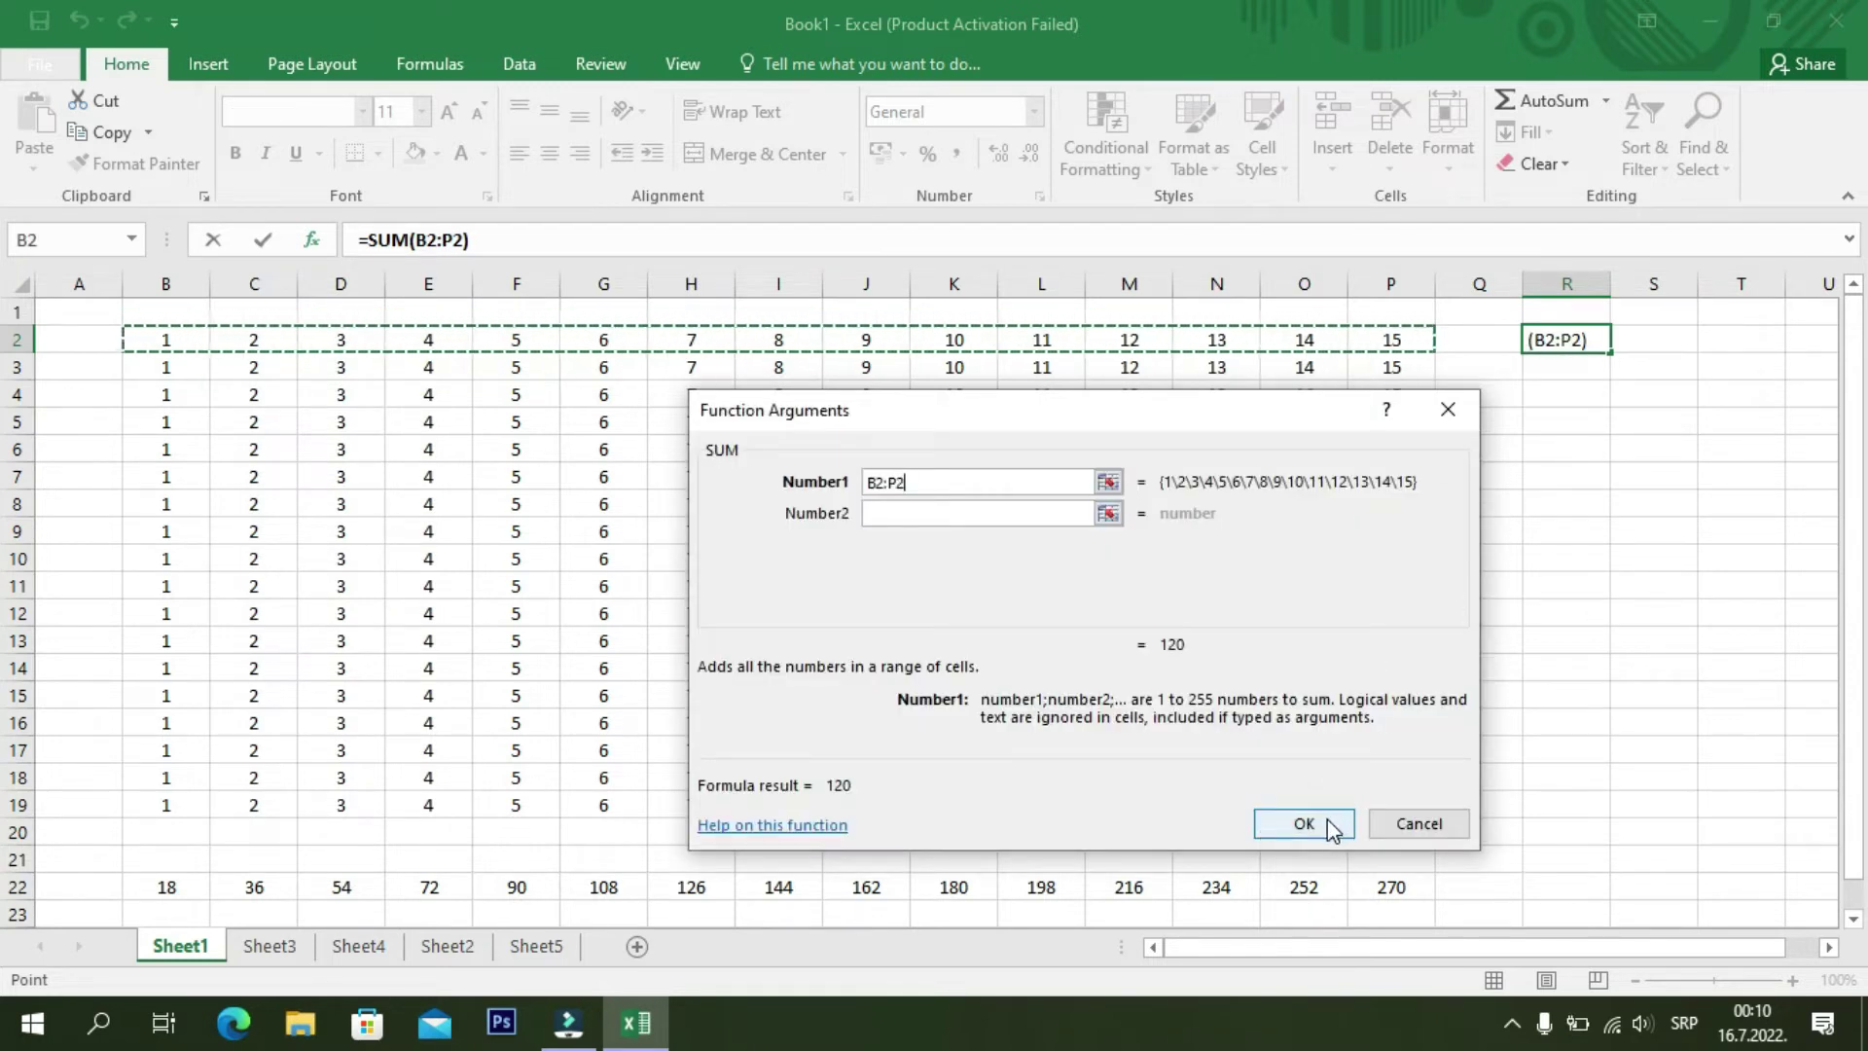
left_click(1327, 821)
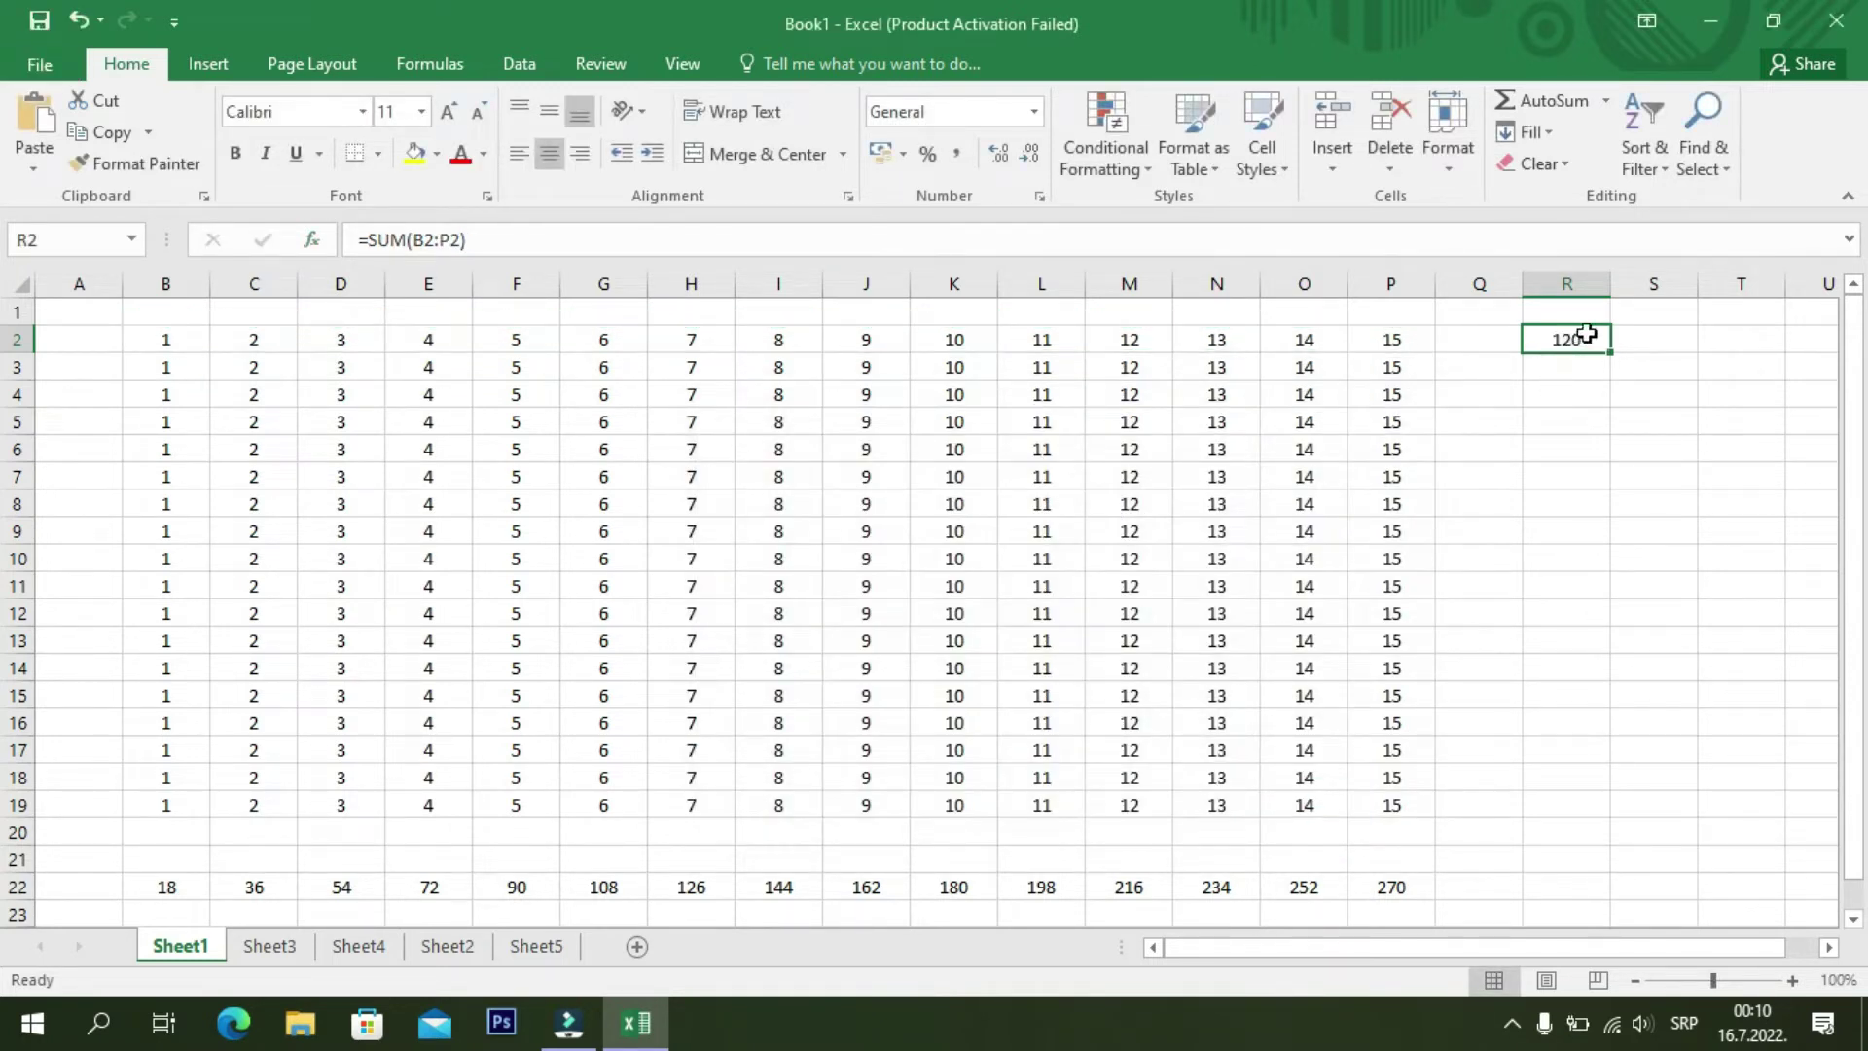
left_click_drag(1611, 354, 1615, 807)
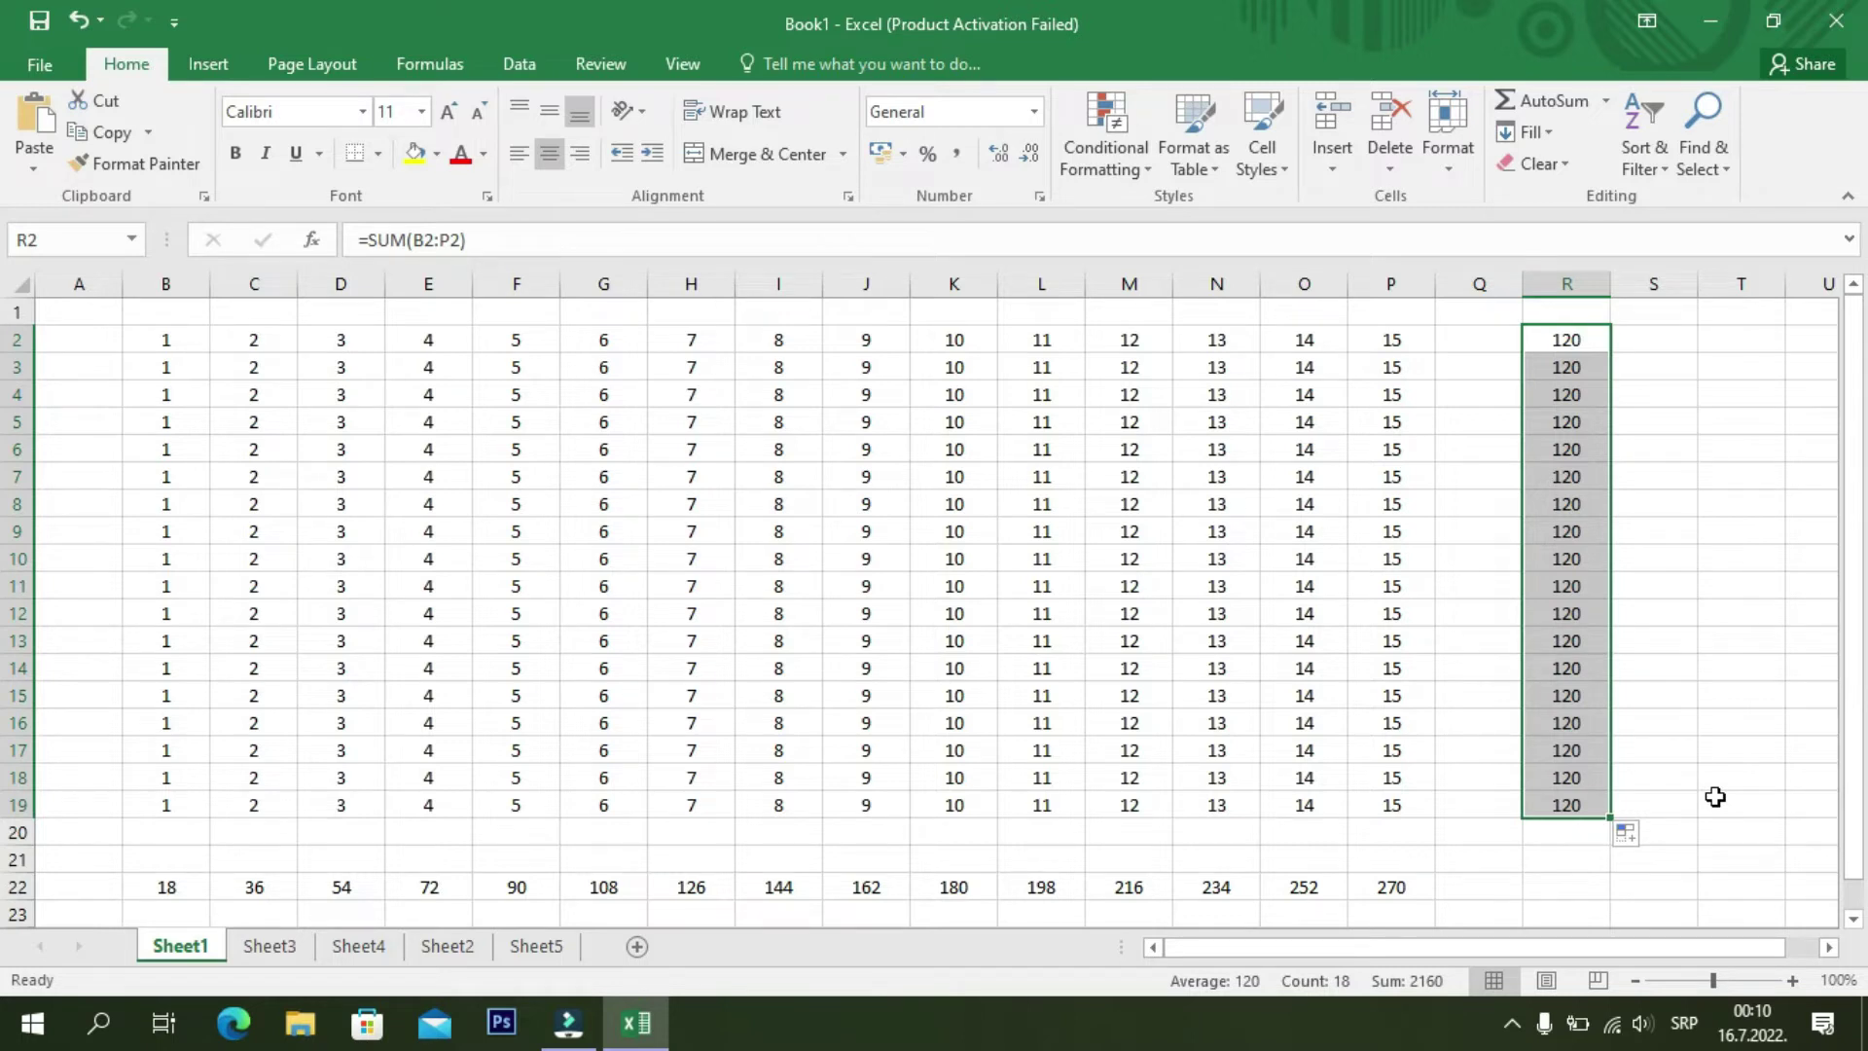
left_click(1554, 888)
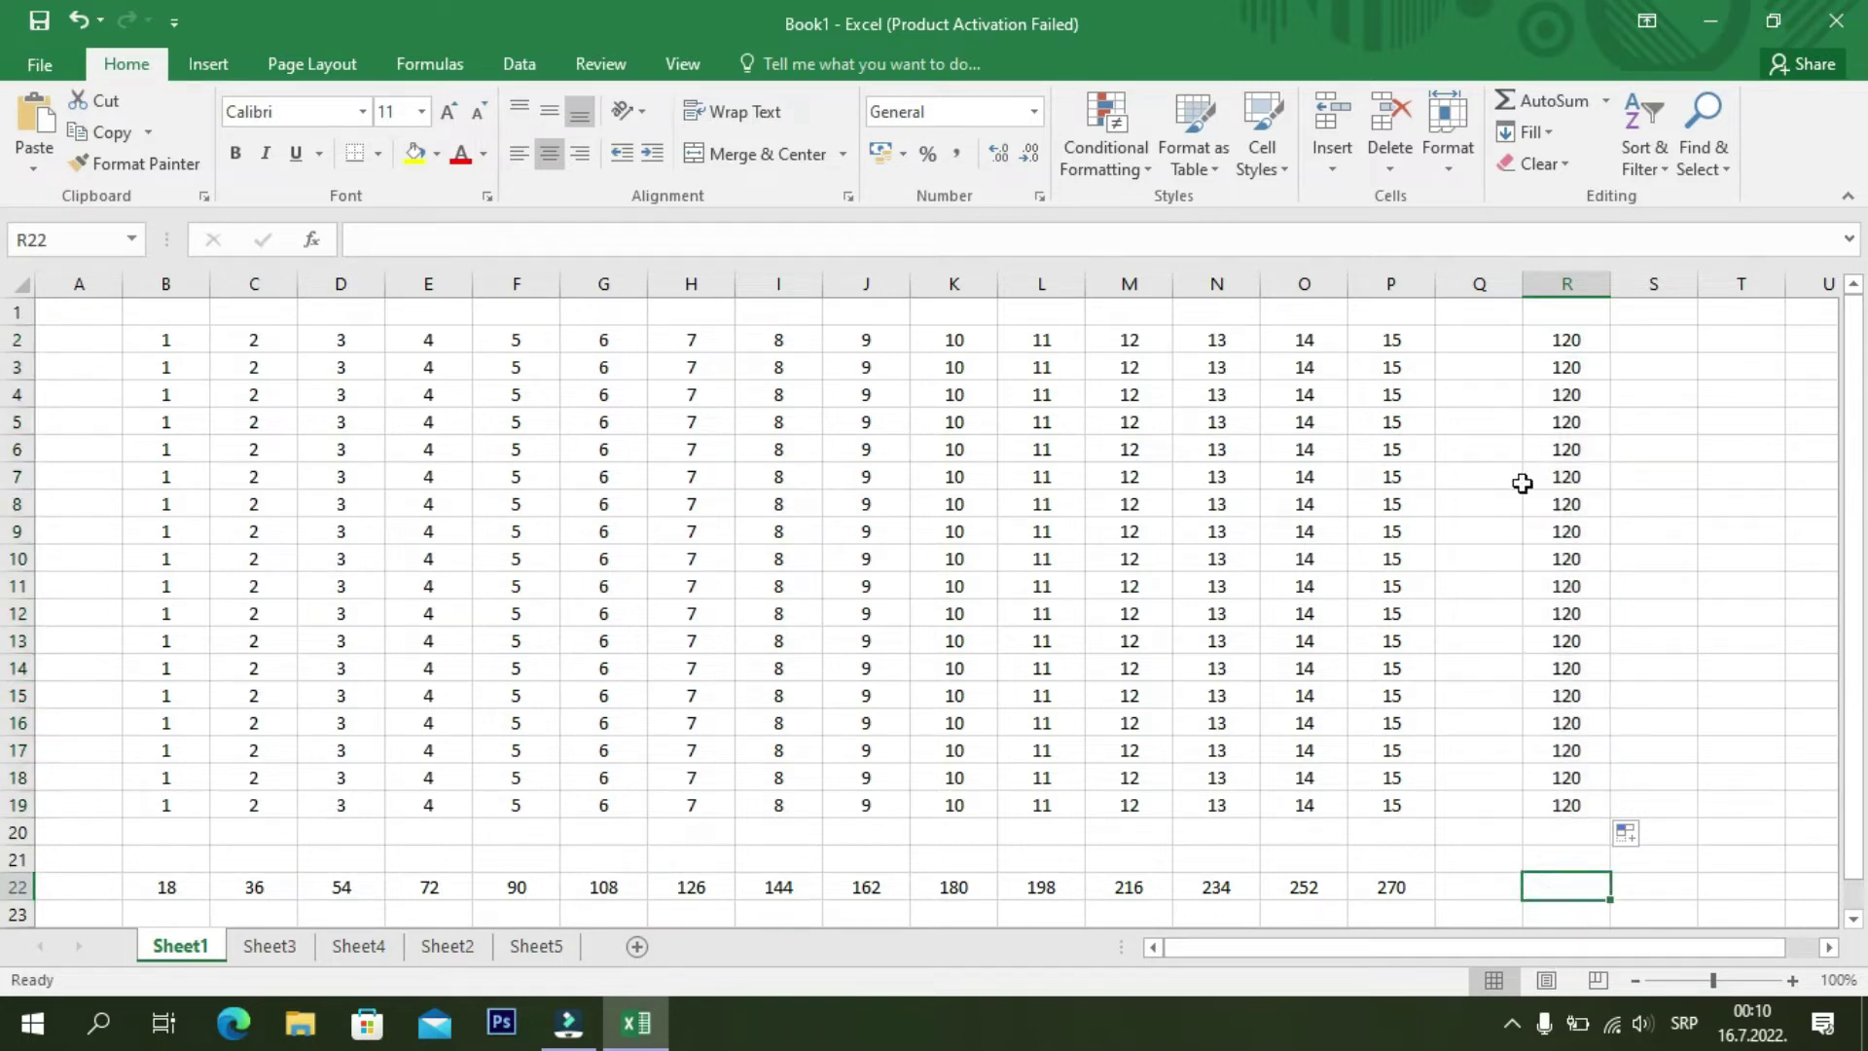
- Enter =SUM(B22:P22) in R22 for a grand total of 2160
left_click(313, 240)
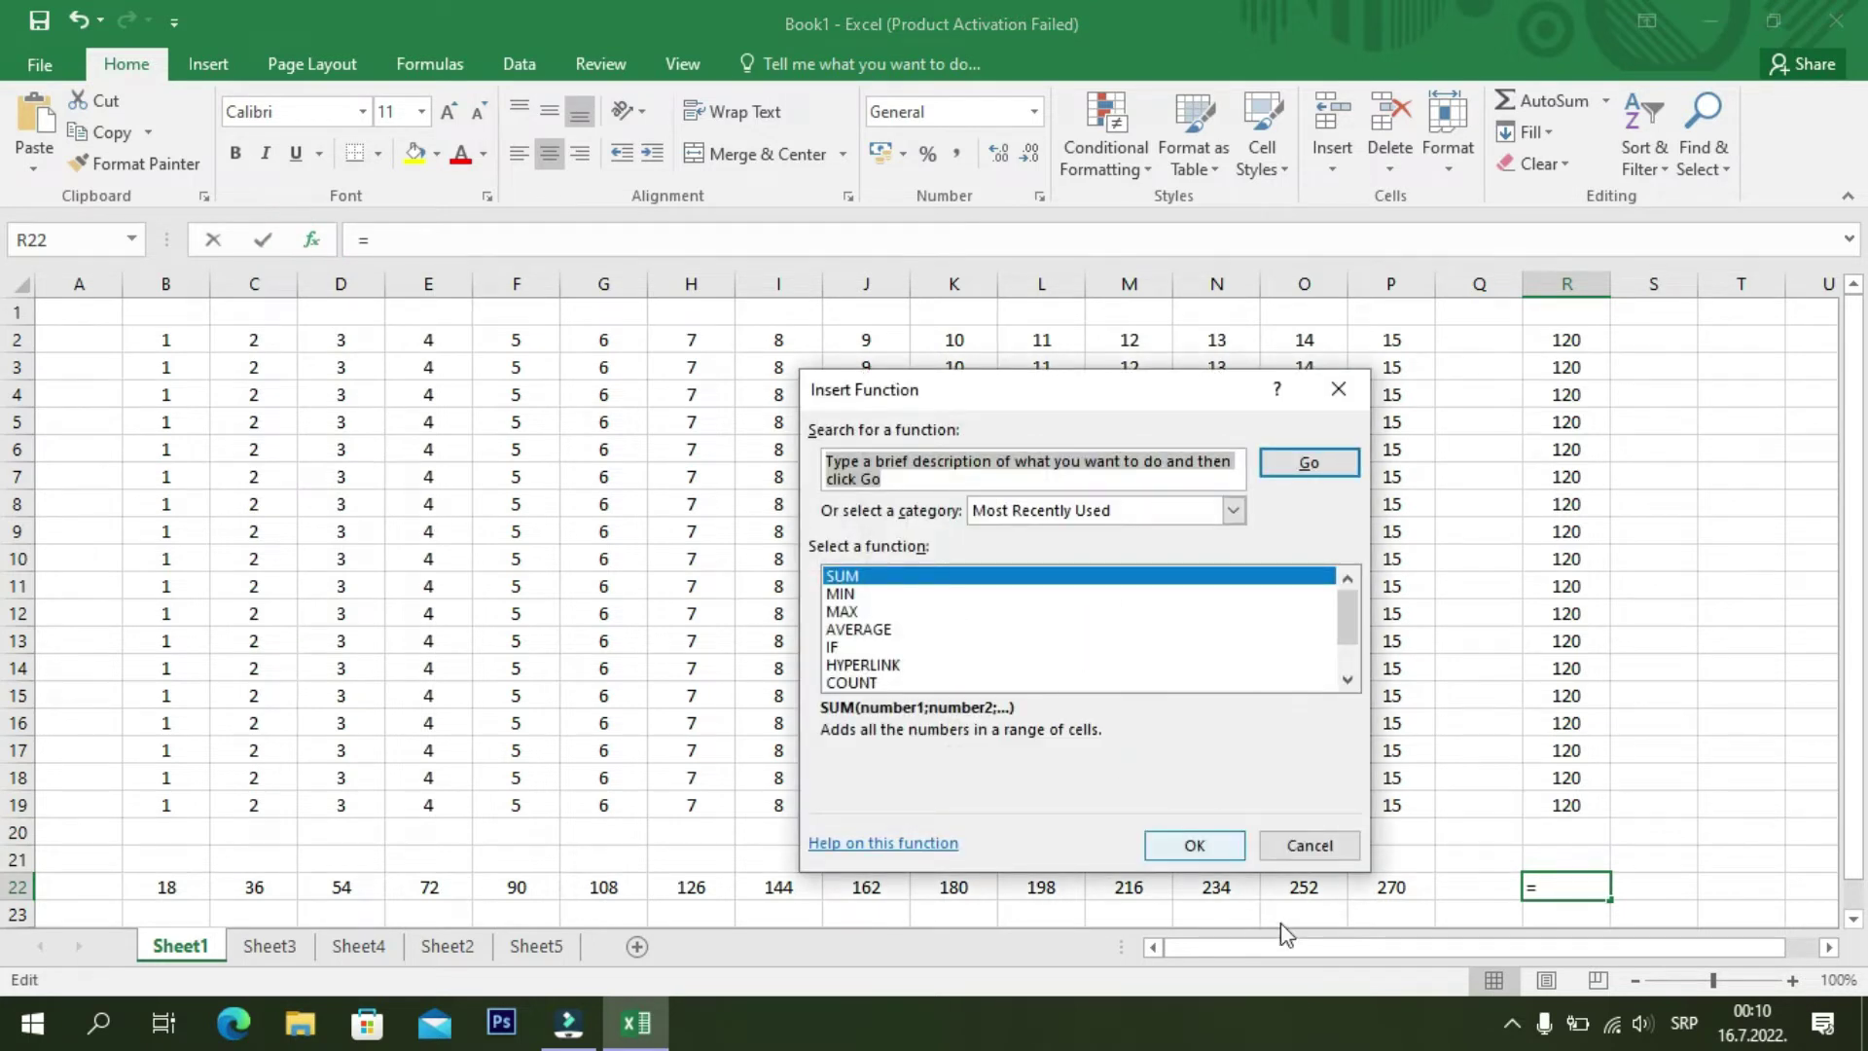
left_click(1203, 846)
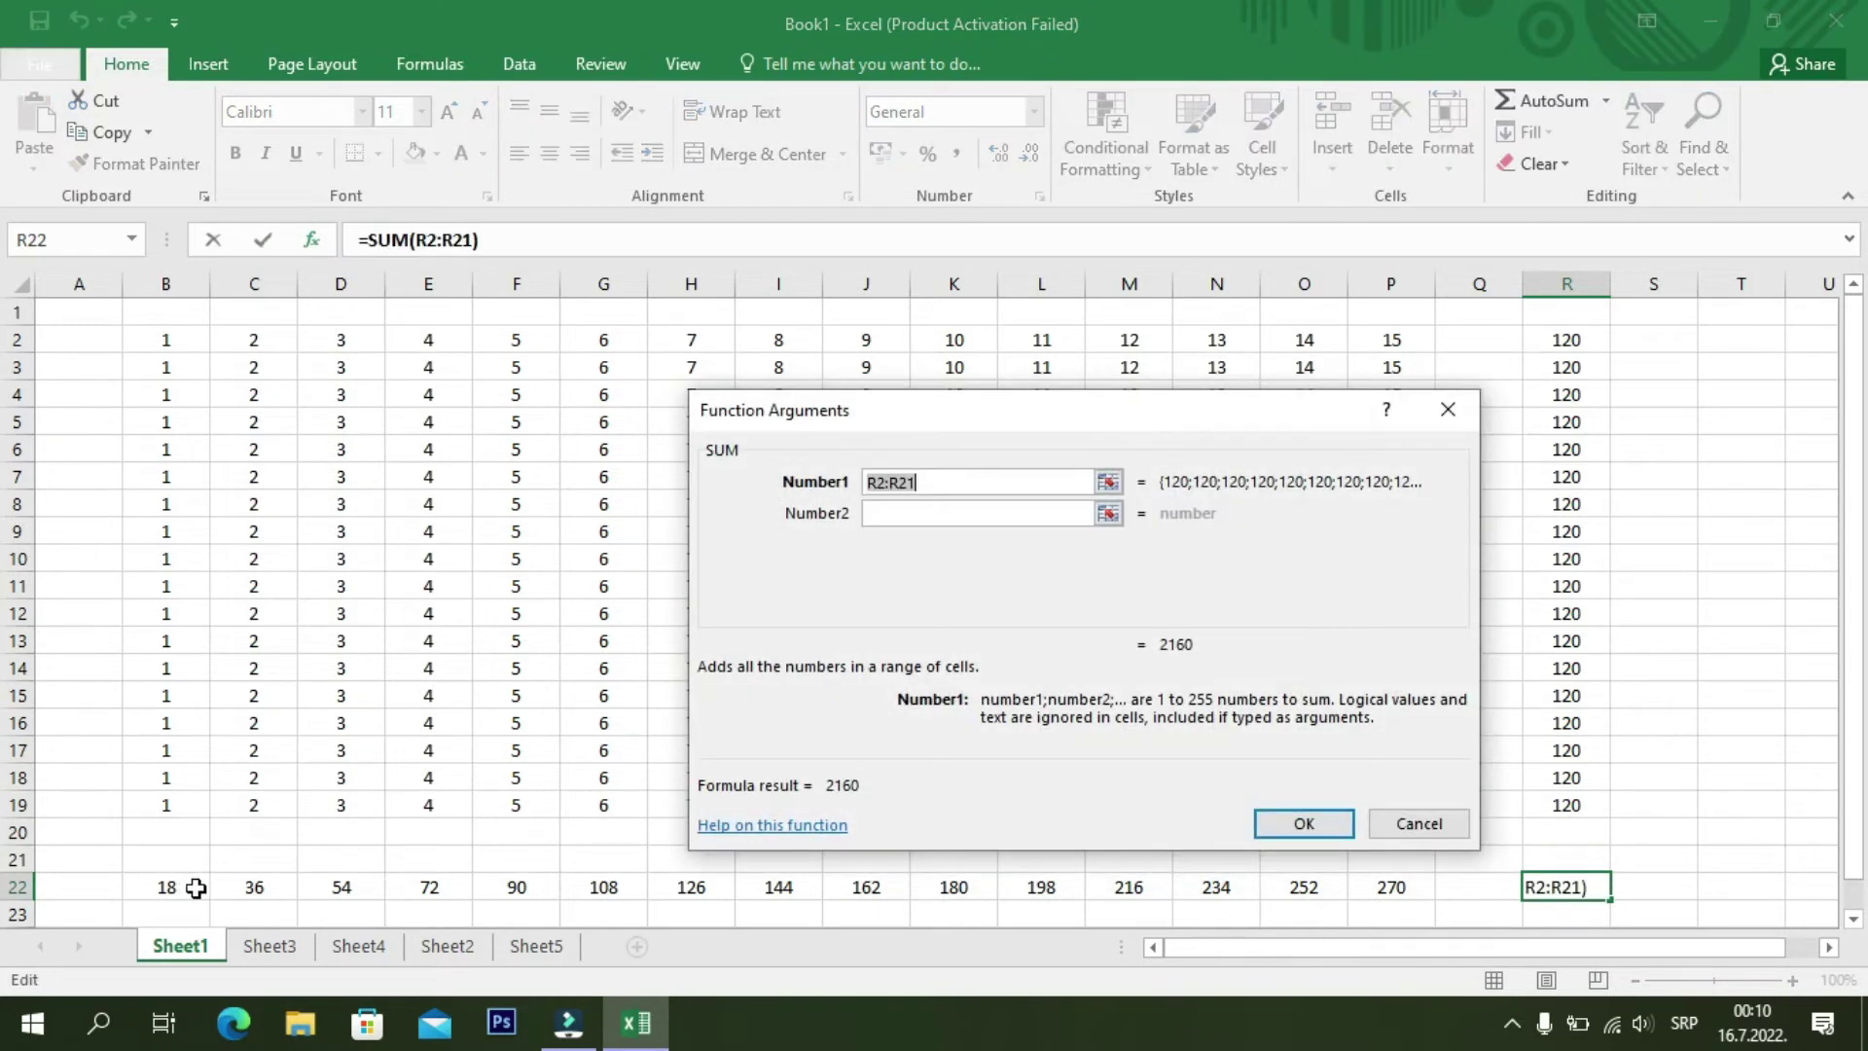
left_click_drag(167, 893, 1389, 880)
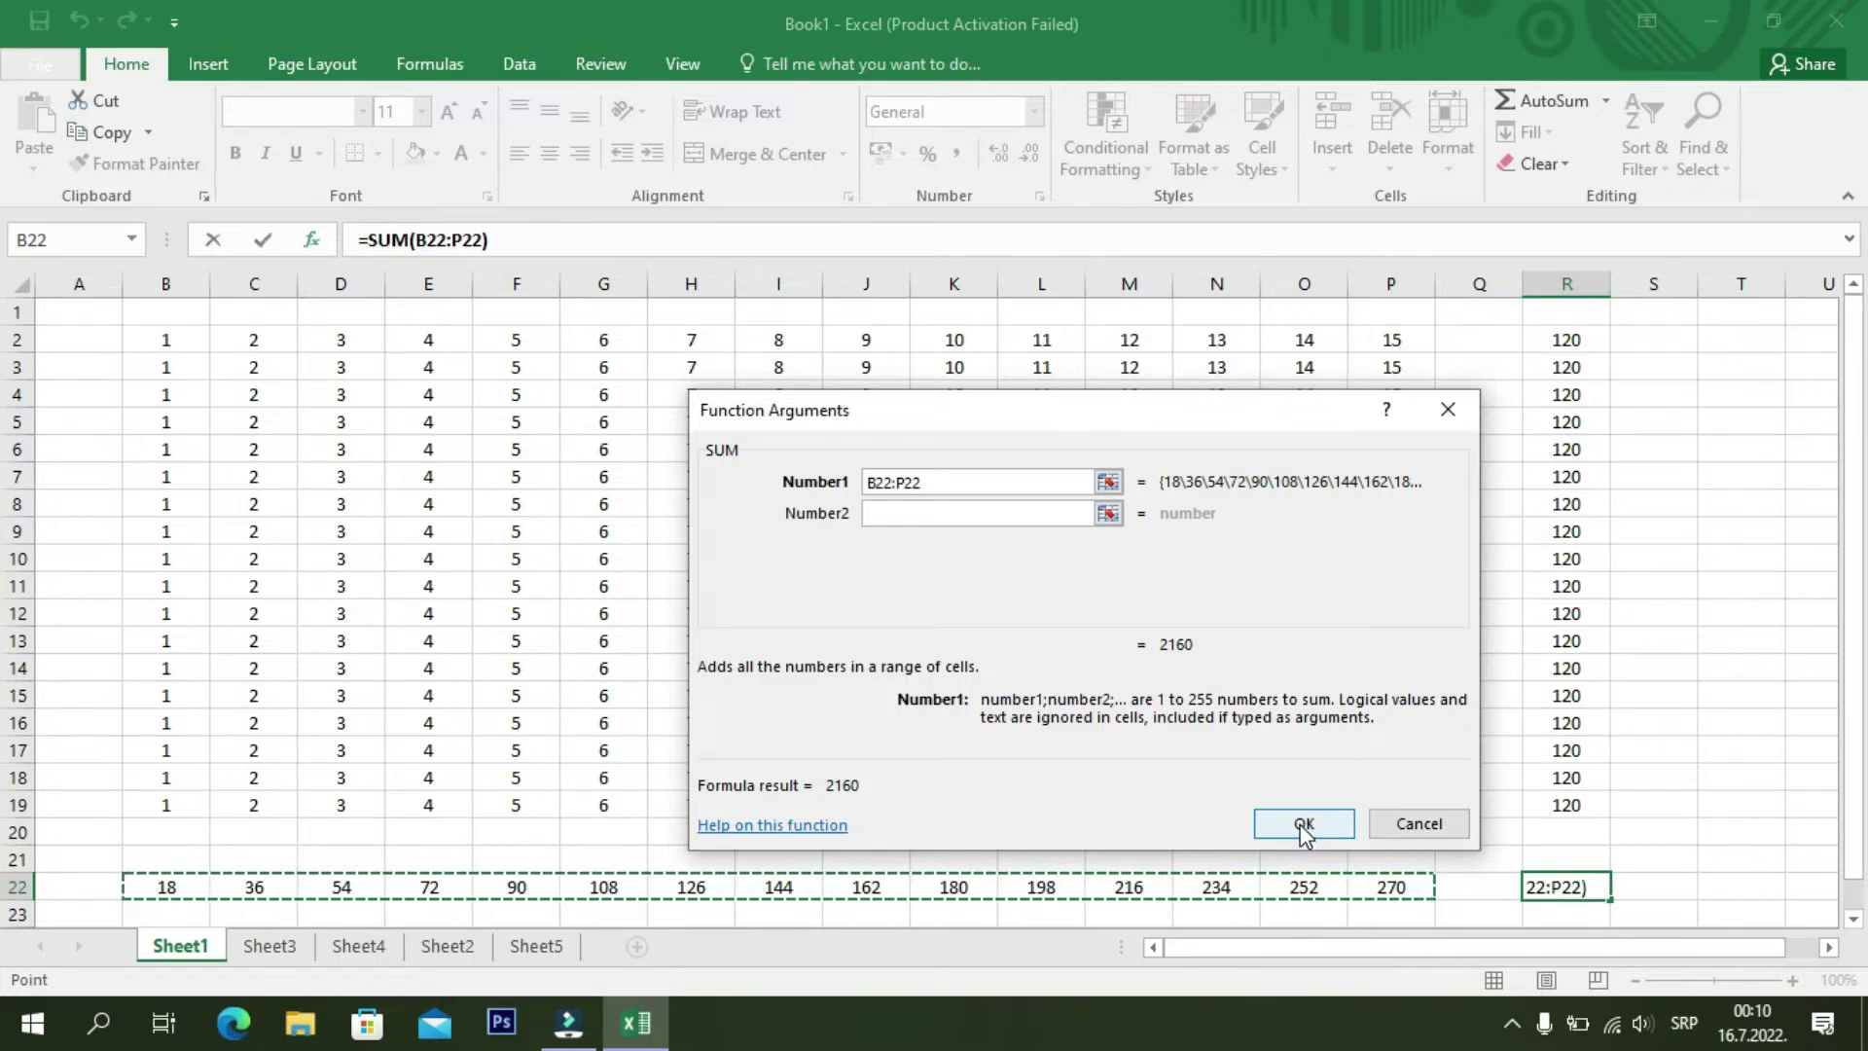
left_click(1304, 826)
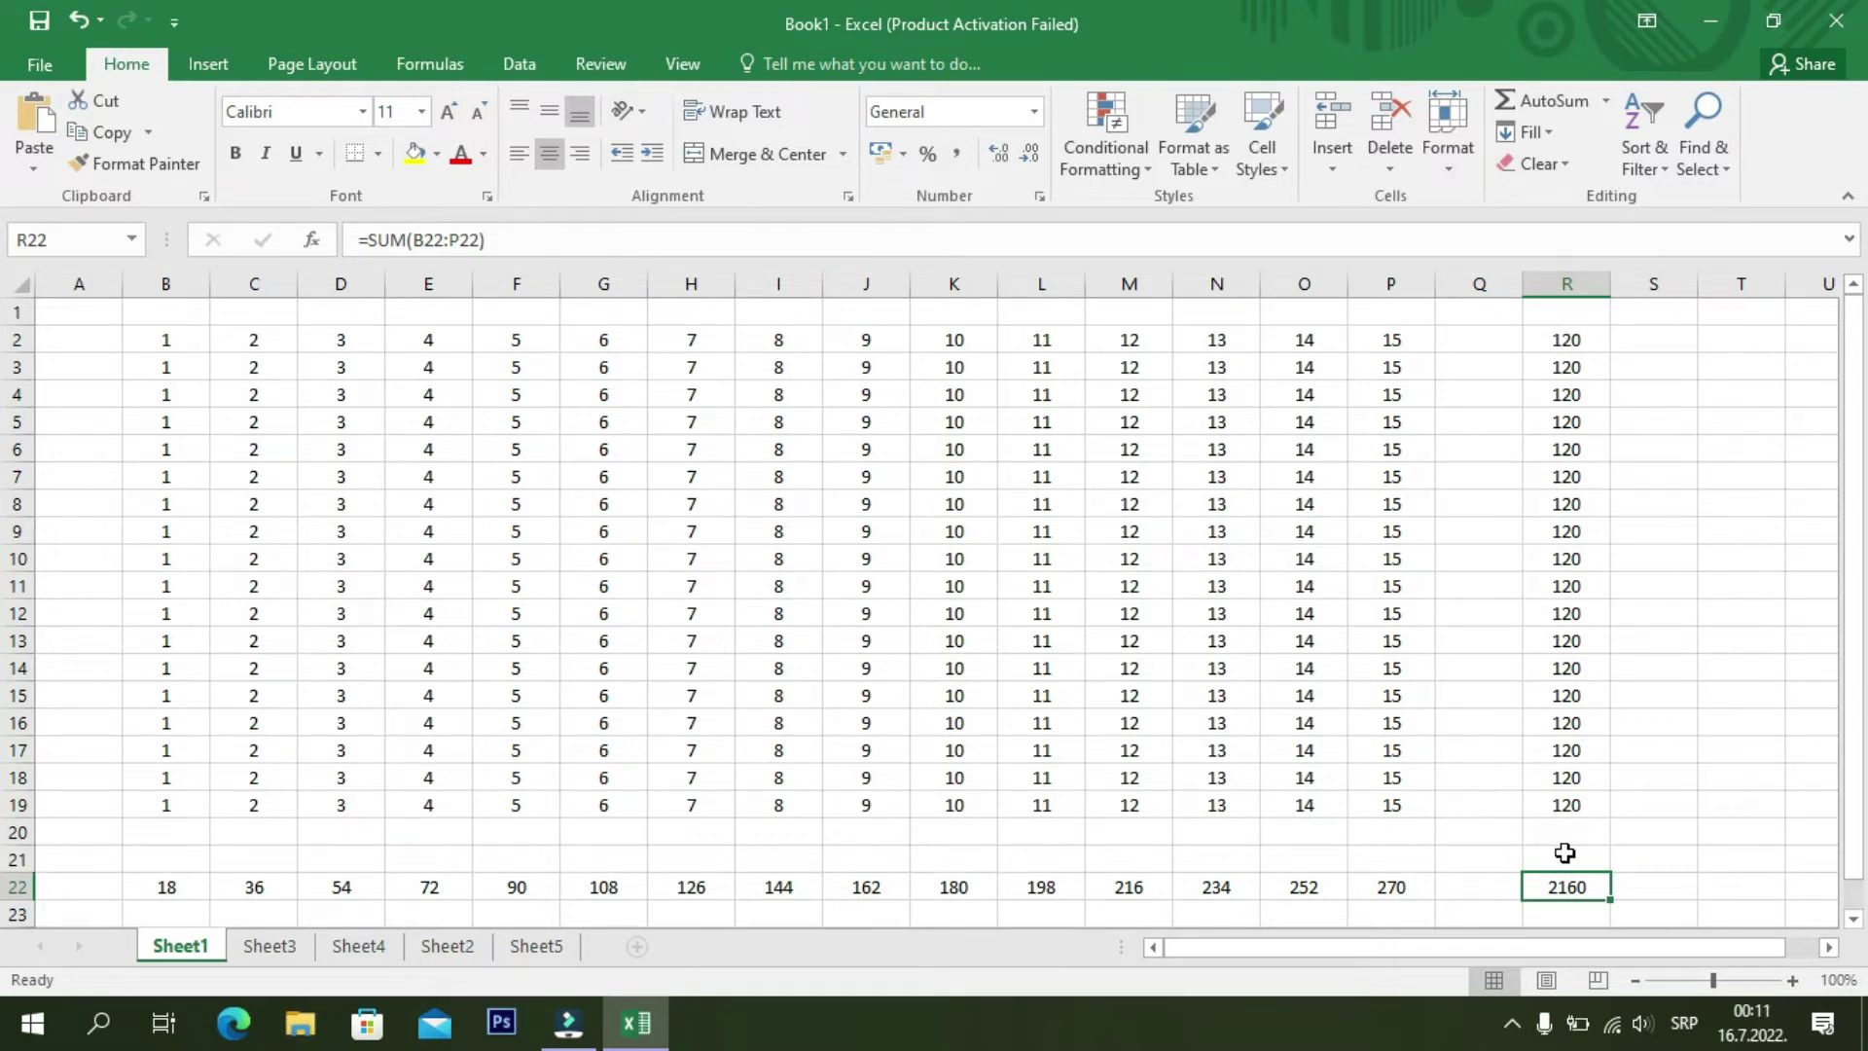
left_click(1564, 854)
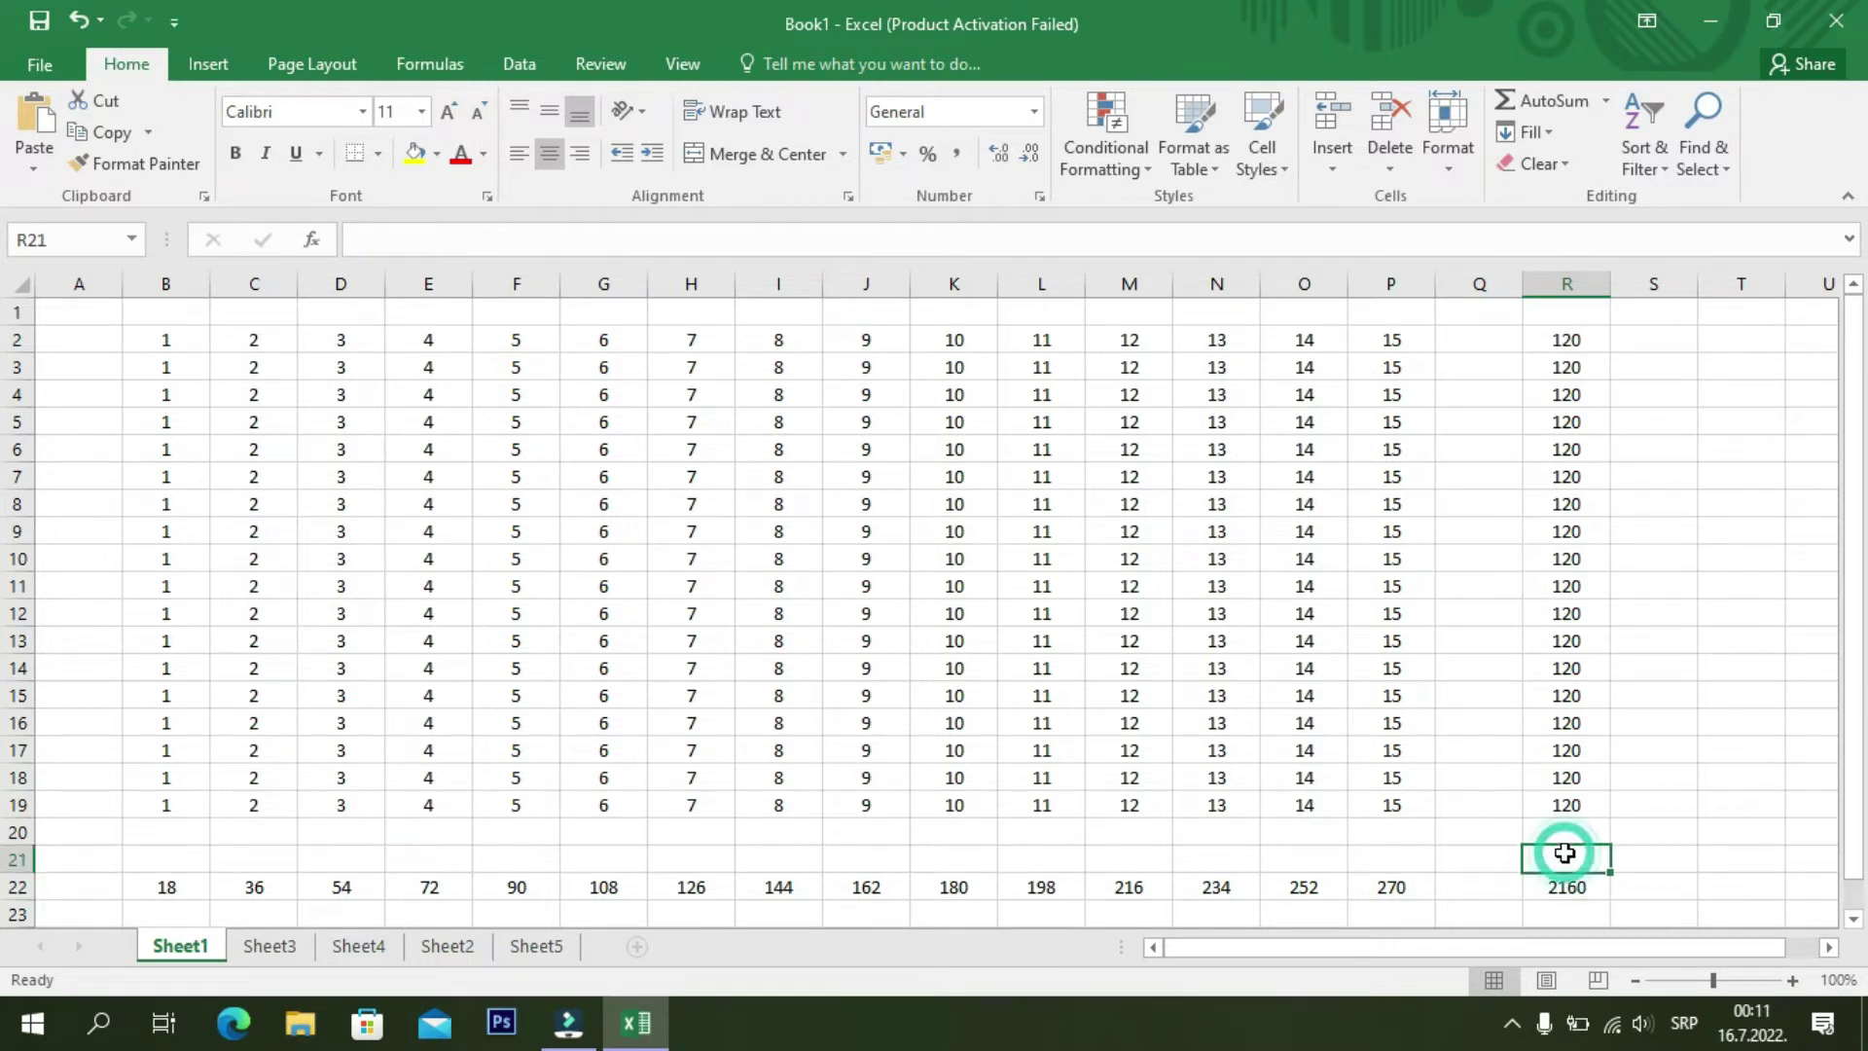
- Enter =SUM(R2:R19) in R21, giving 2160
left_click(311, 239)
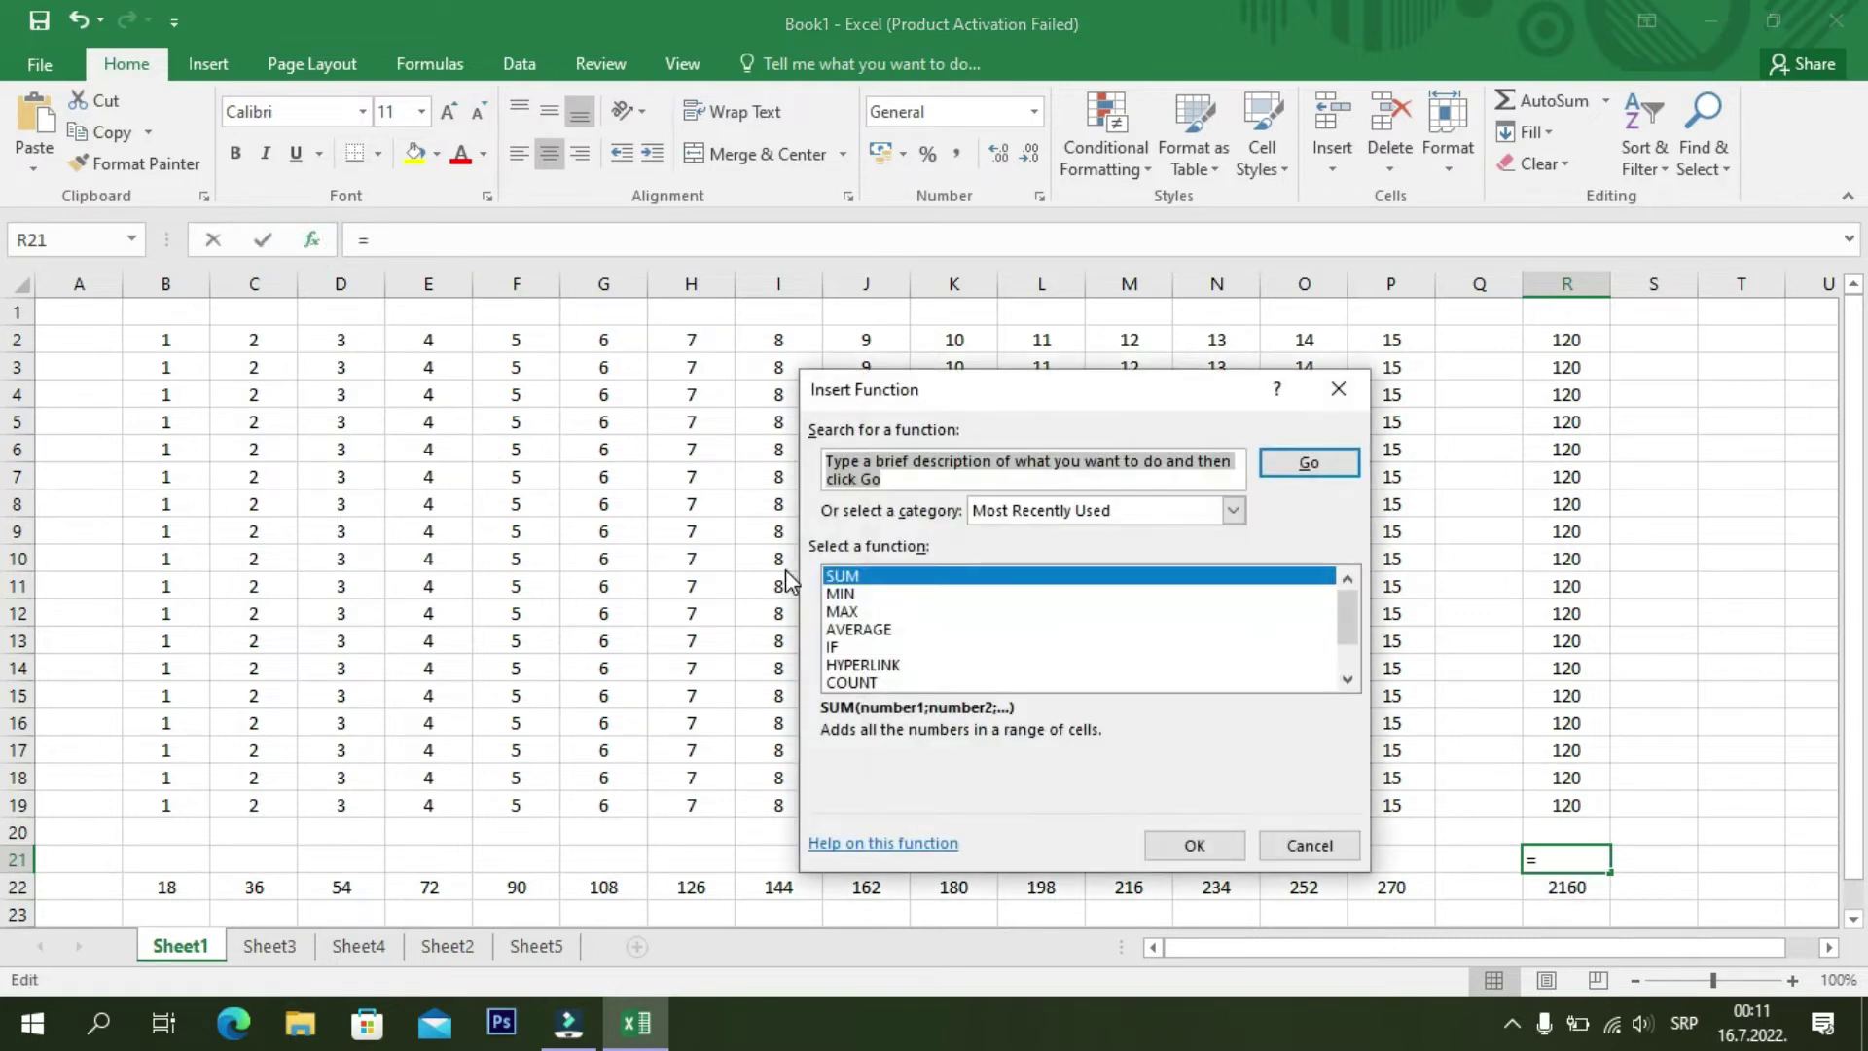
left_click(1224, 845)
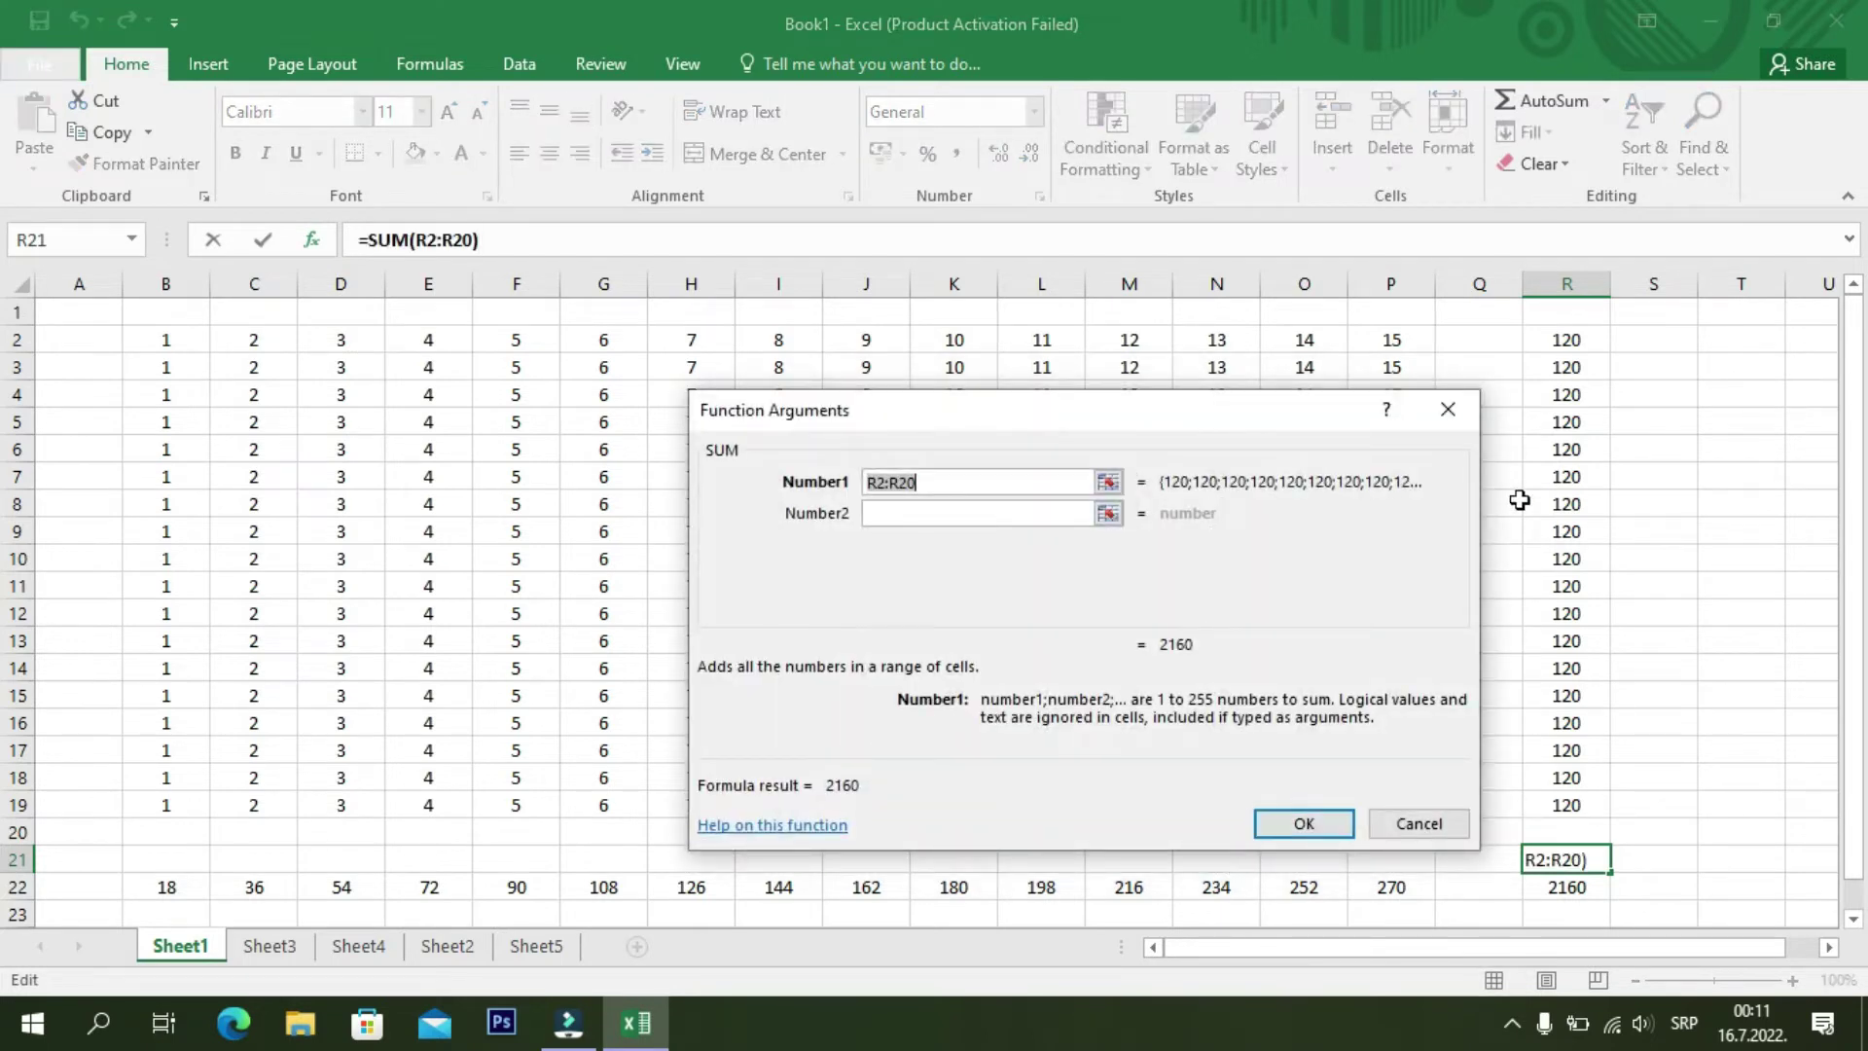
left_click_drag(1562, 338, 1566, 806)
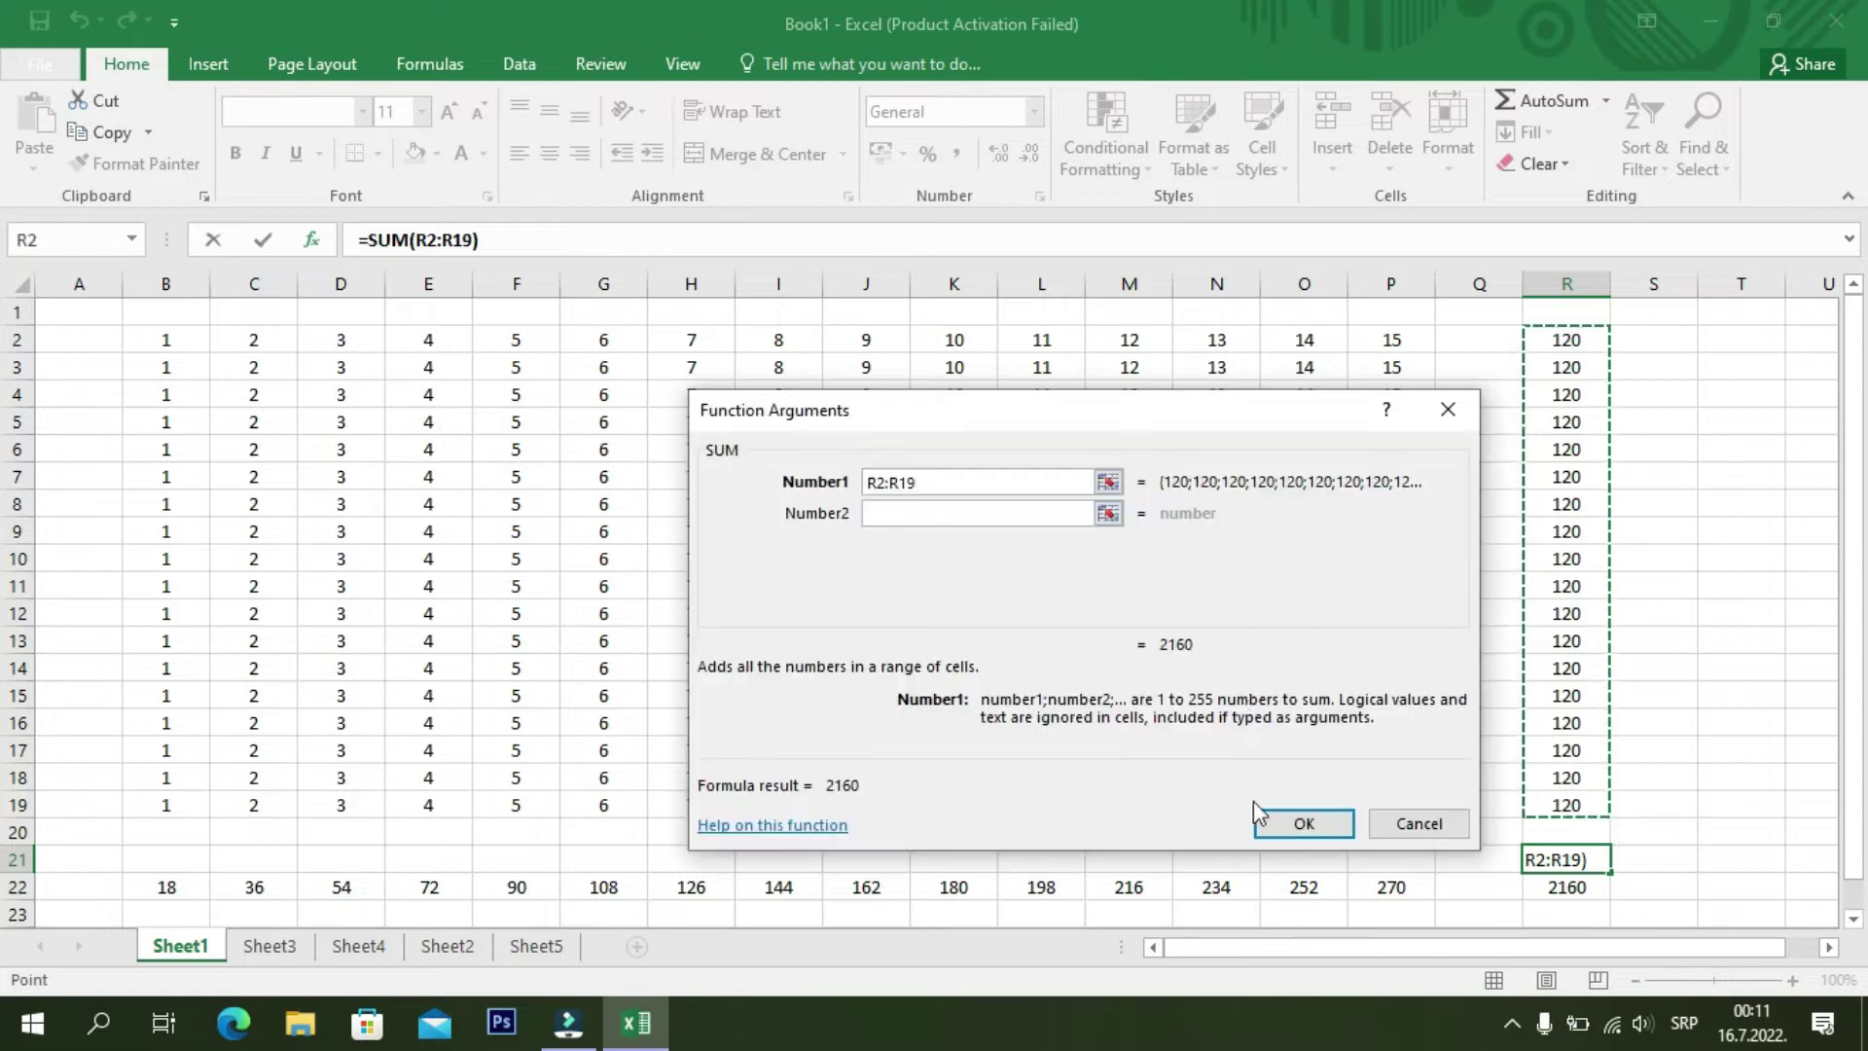
left_click(1299, 824)
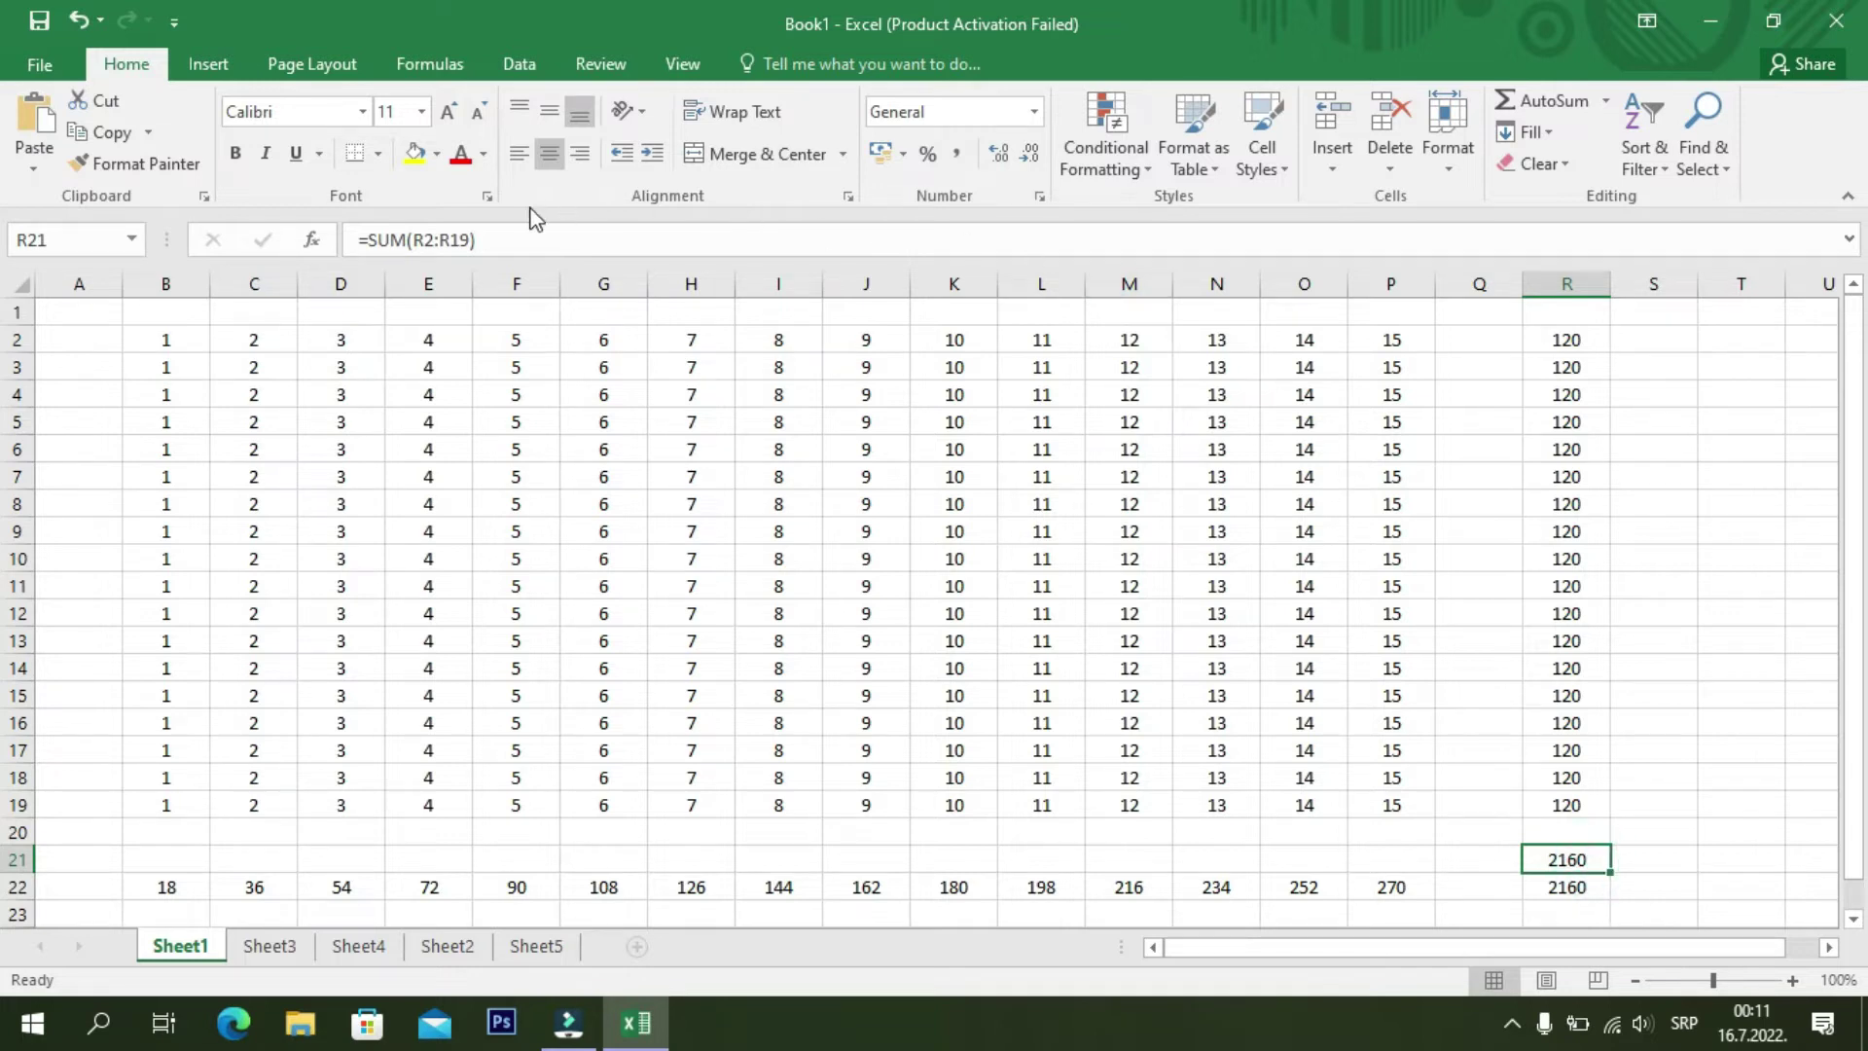
- Shade cells R21 and R22 yellow
left_click(415, 153)
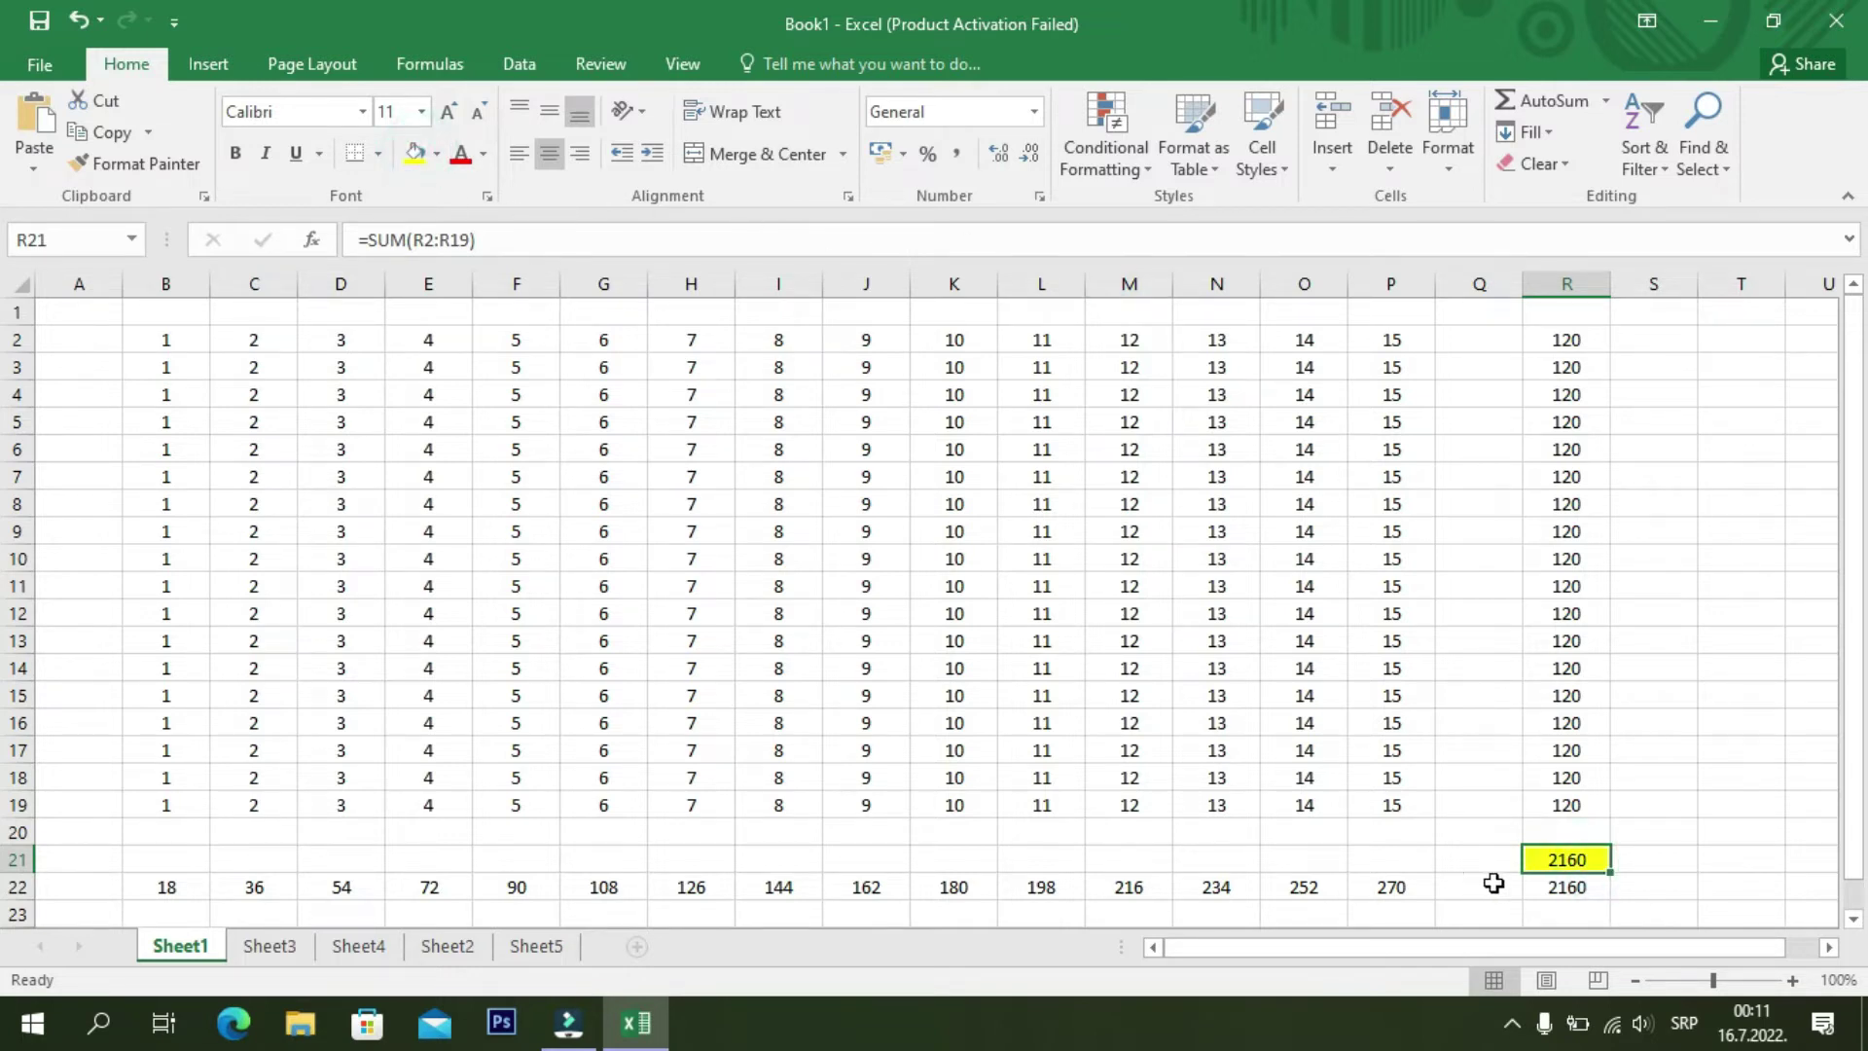
left_click(1571, 894)
left_click(415, 152)
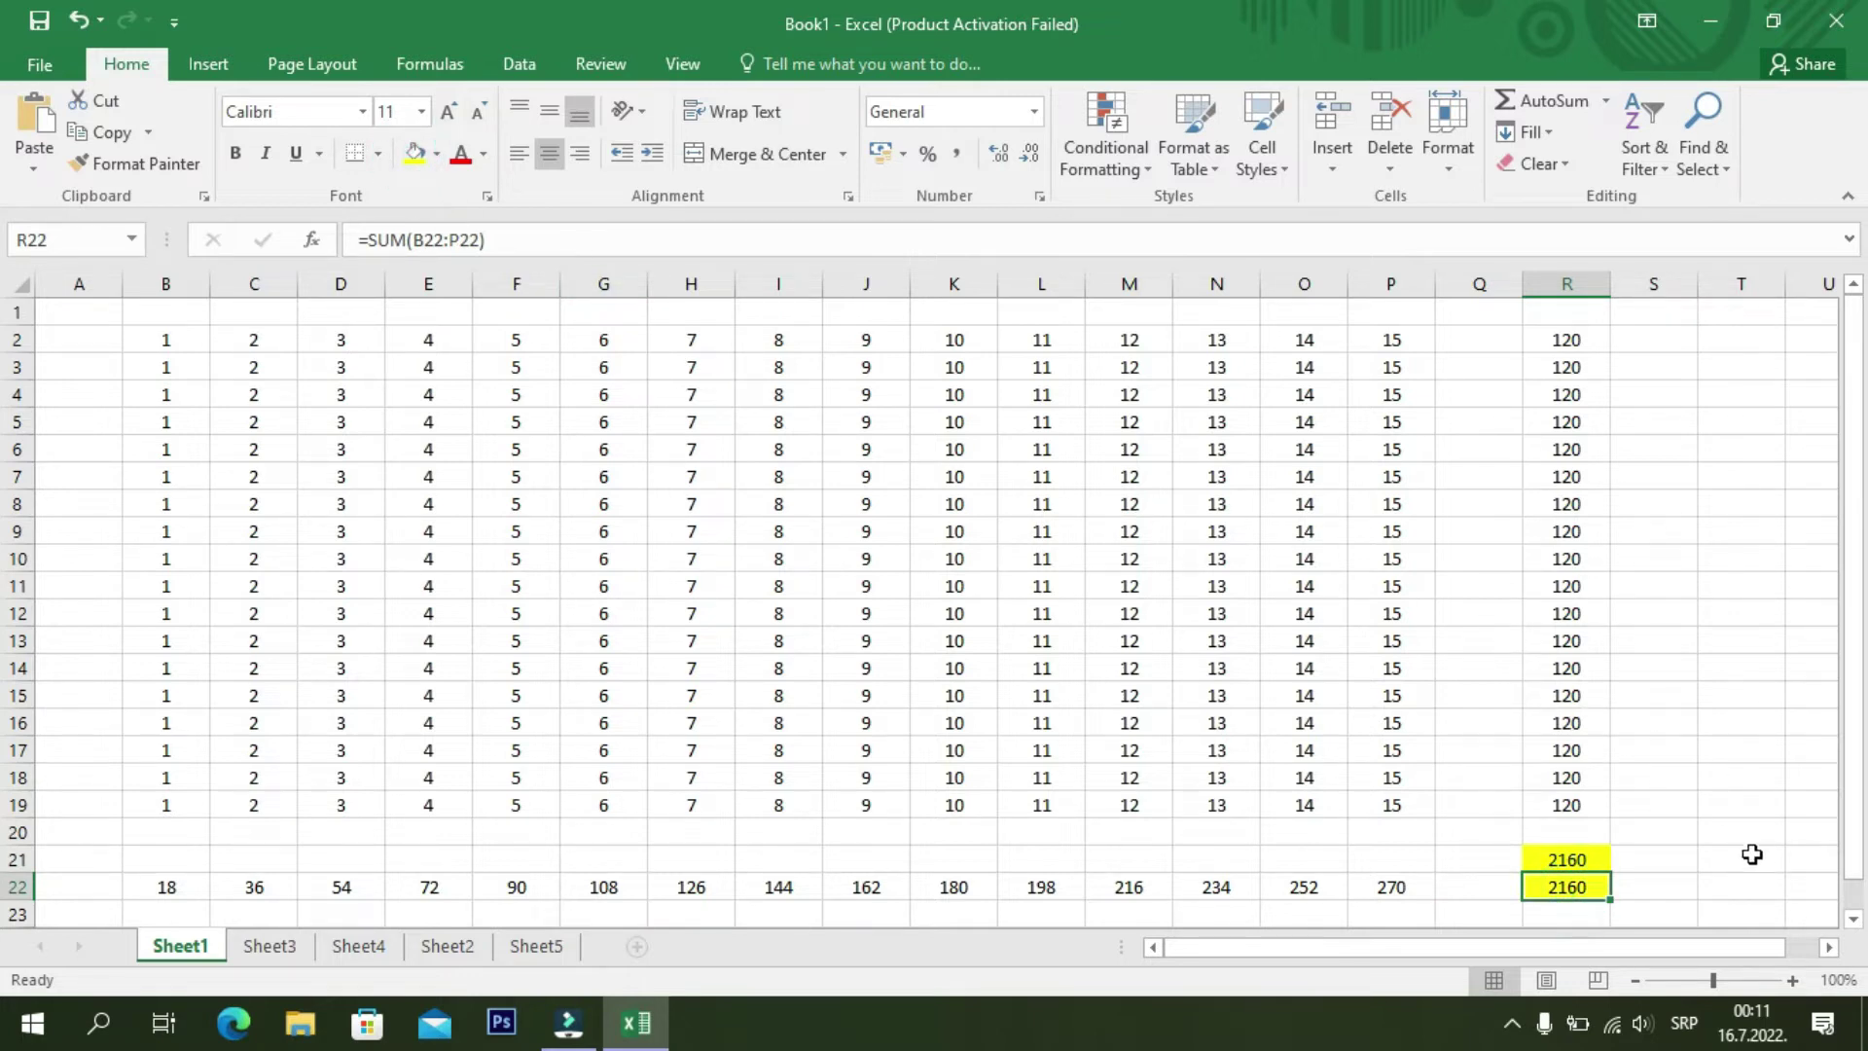
left_click(1750, 780)
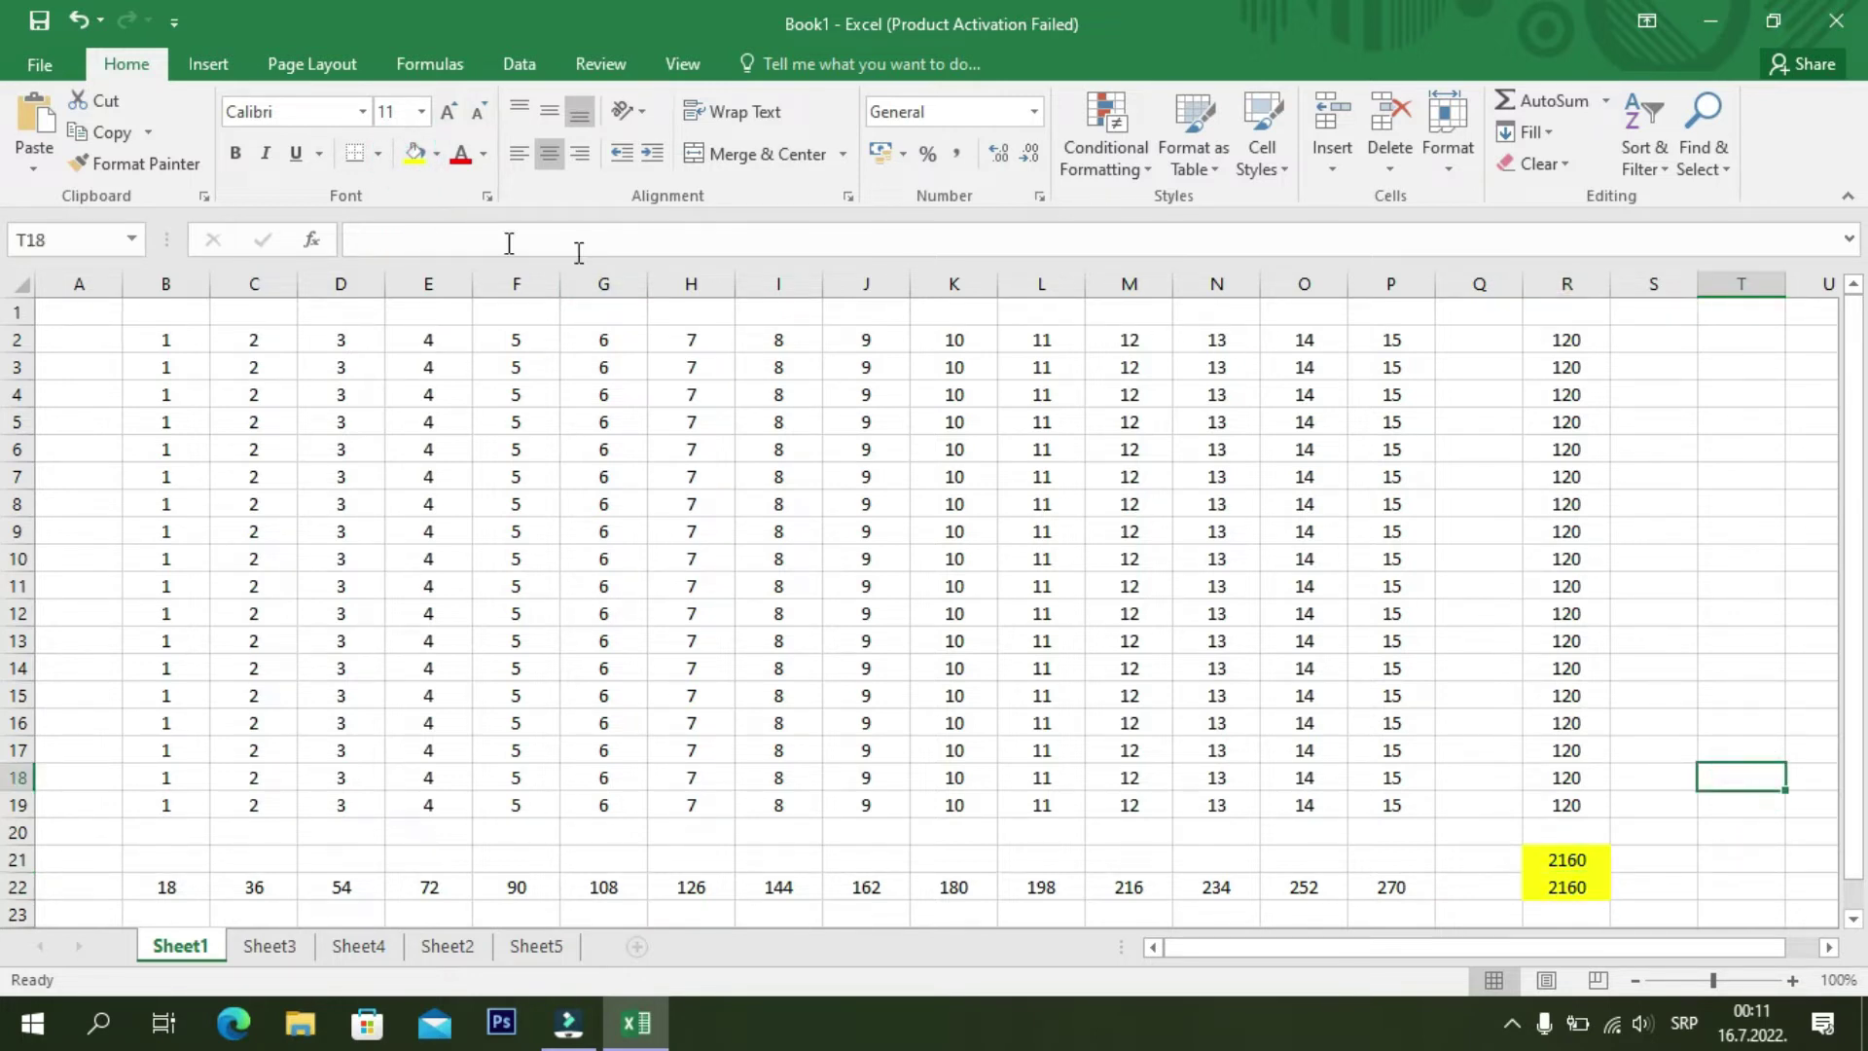
- Enter =SUM(B2:P19) in T18 to total the whole table, giving 2160
left_click(312, 240)
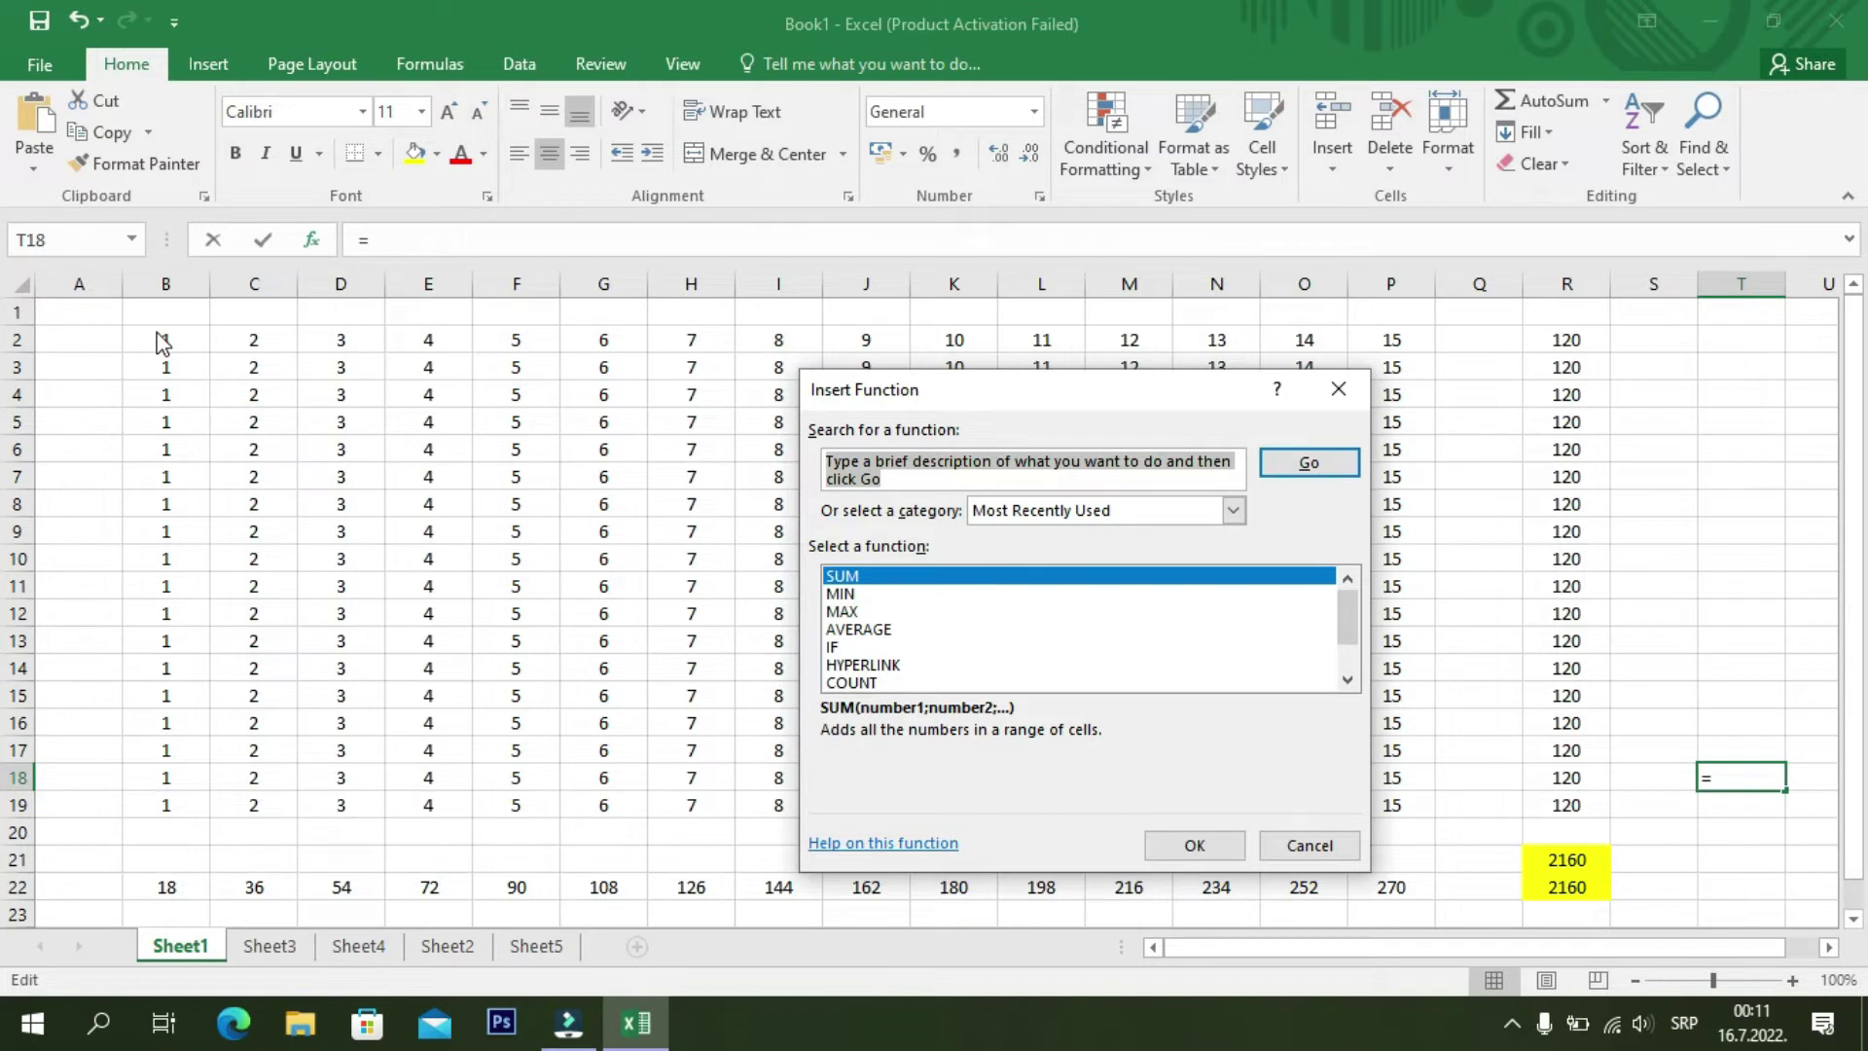
left_click(1195, 845)
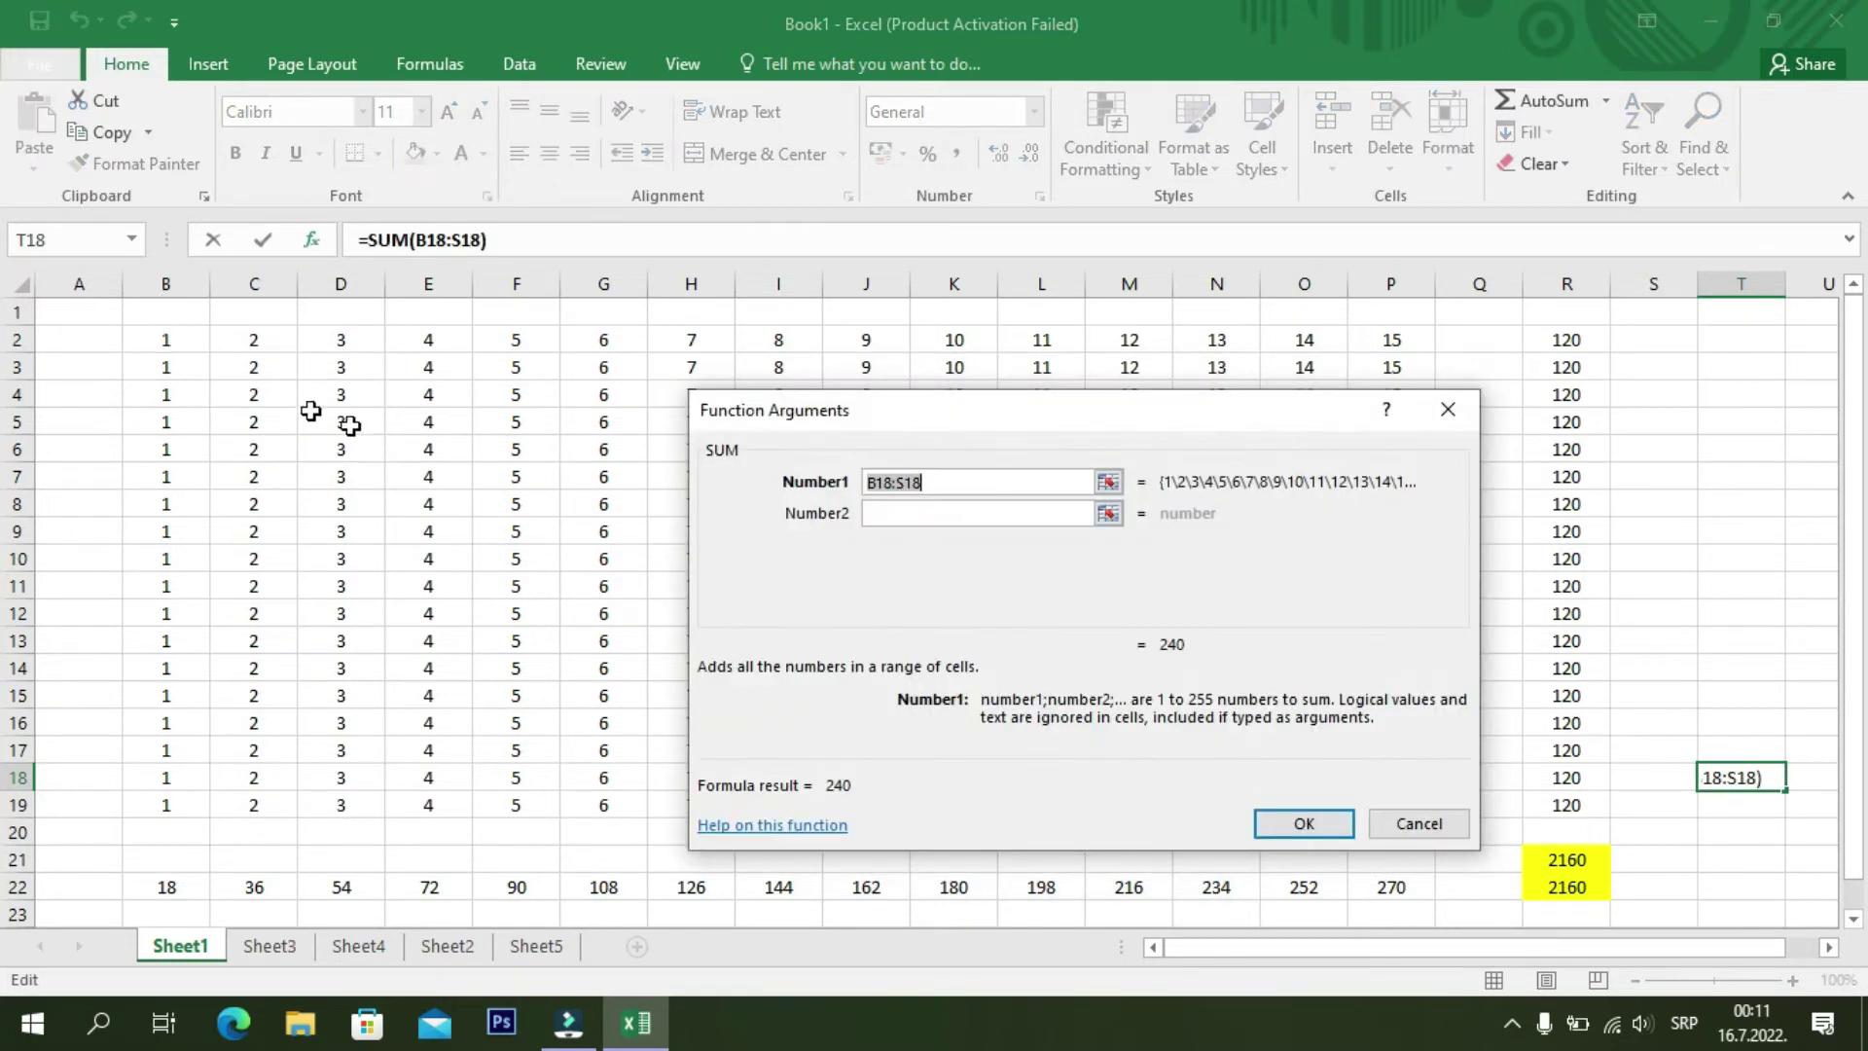
left_click_drag(155, 344, 1386, 799)
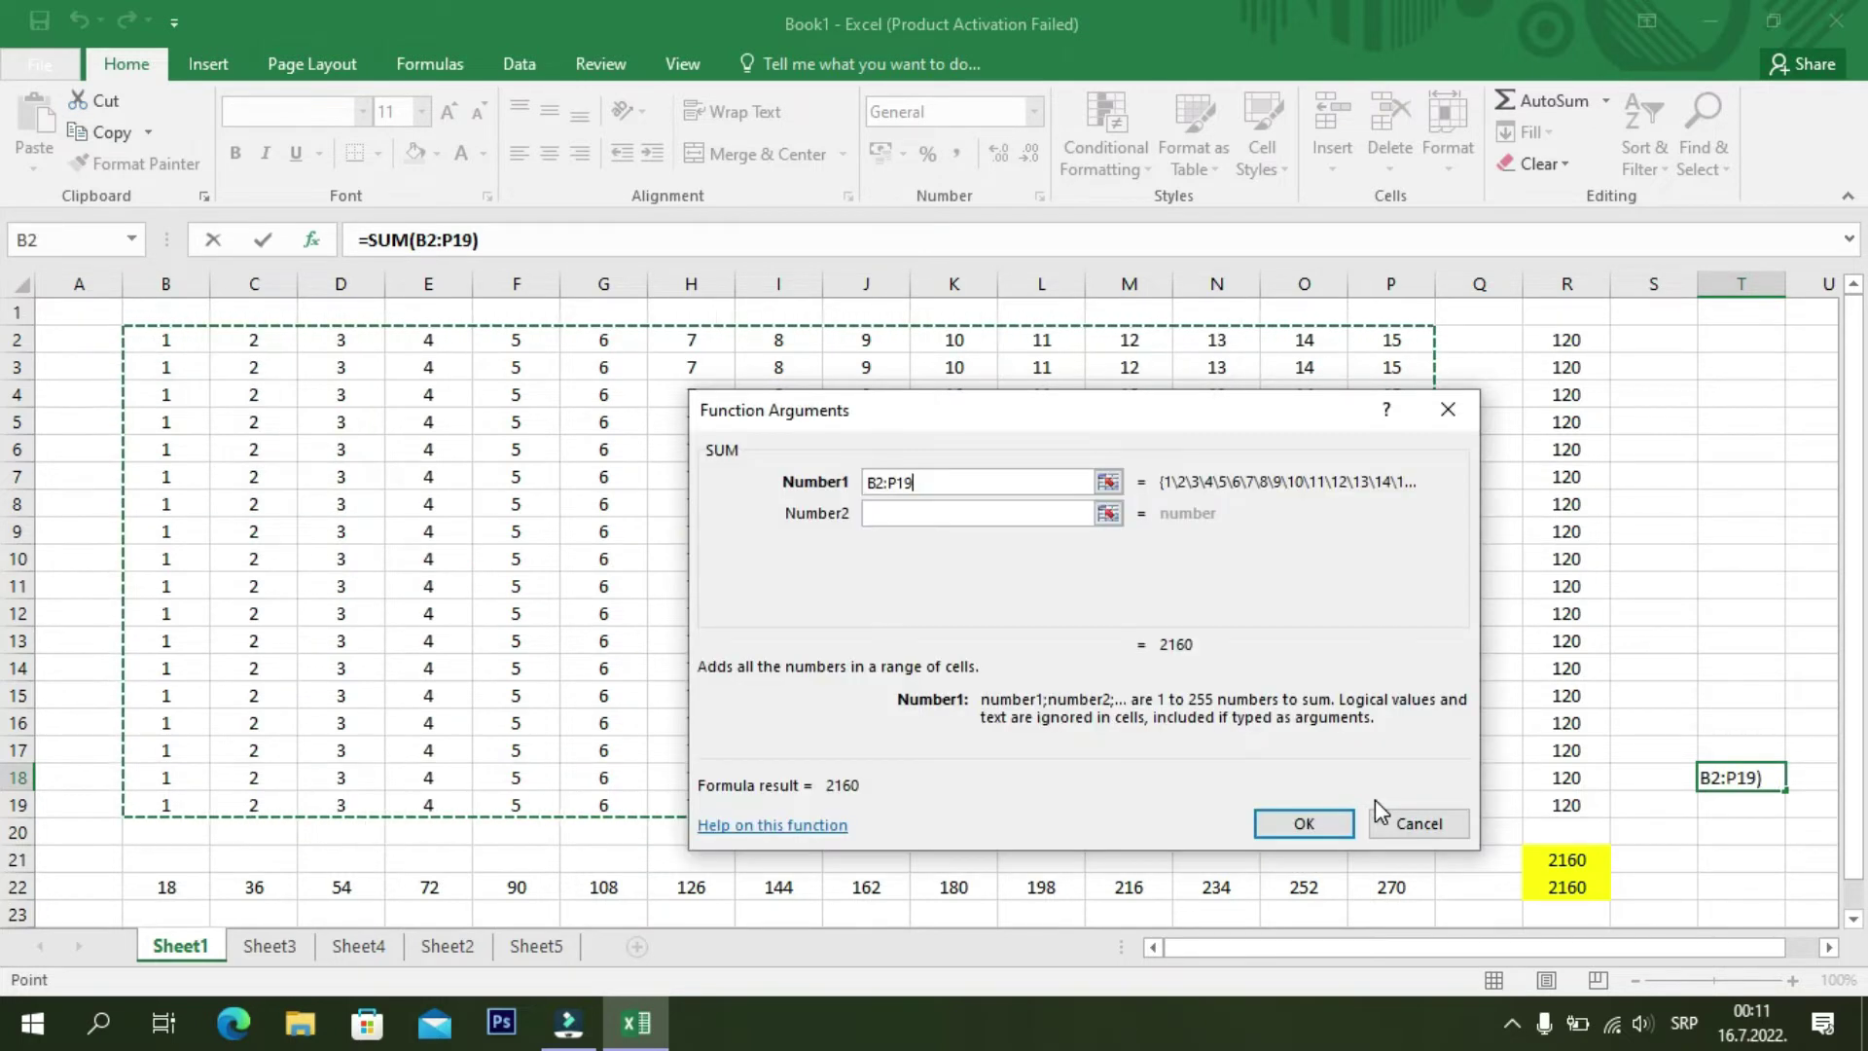
left_click(1302, 824)
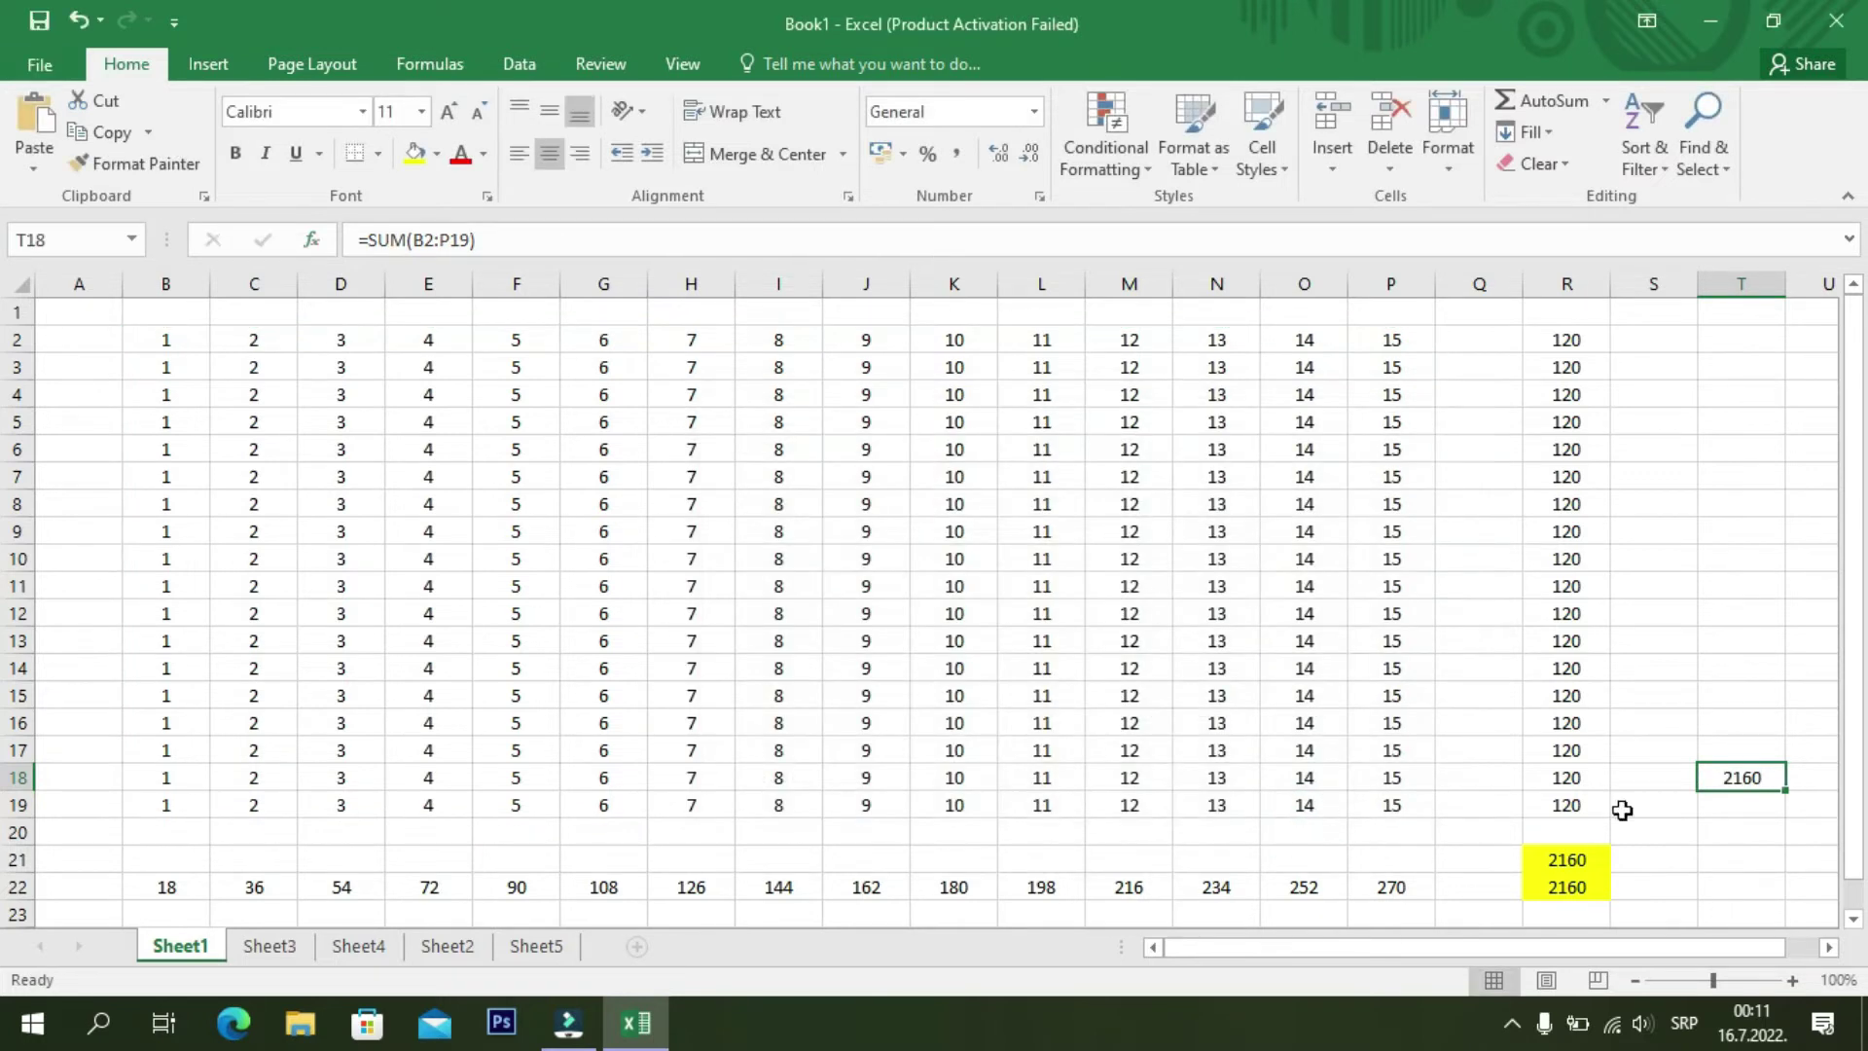
- Shade cell T18 yellow
left_click(1749, 809)
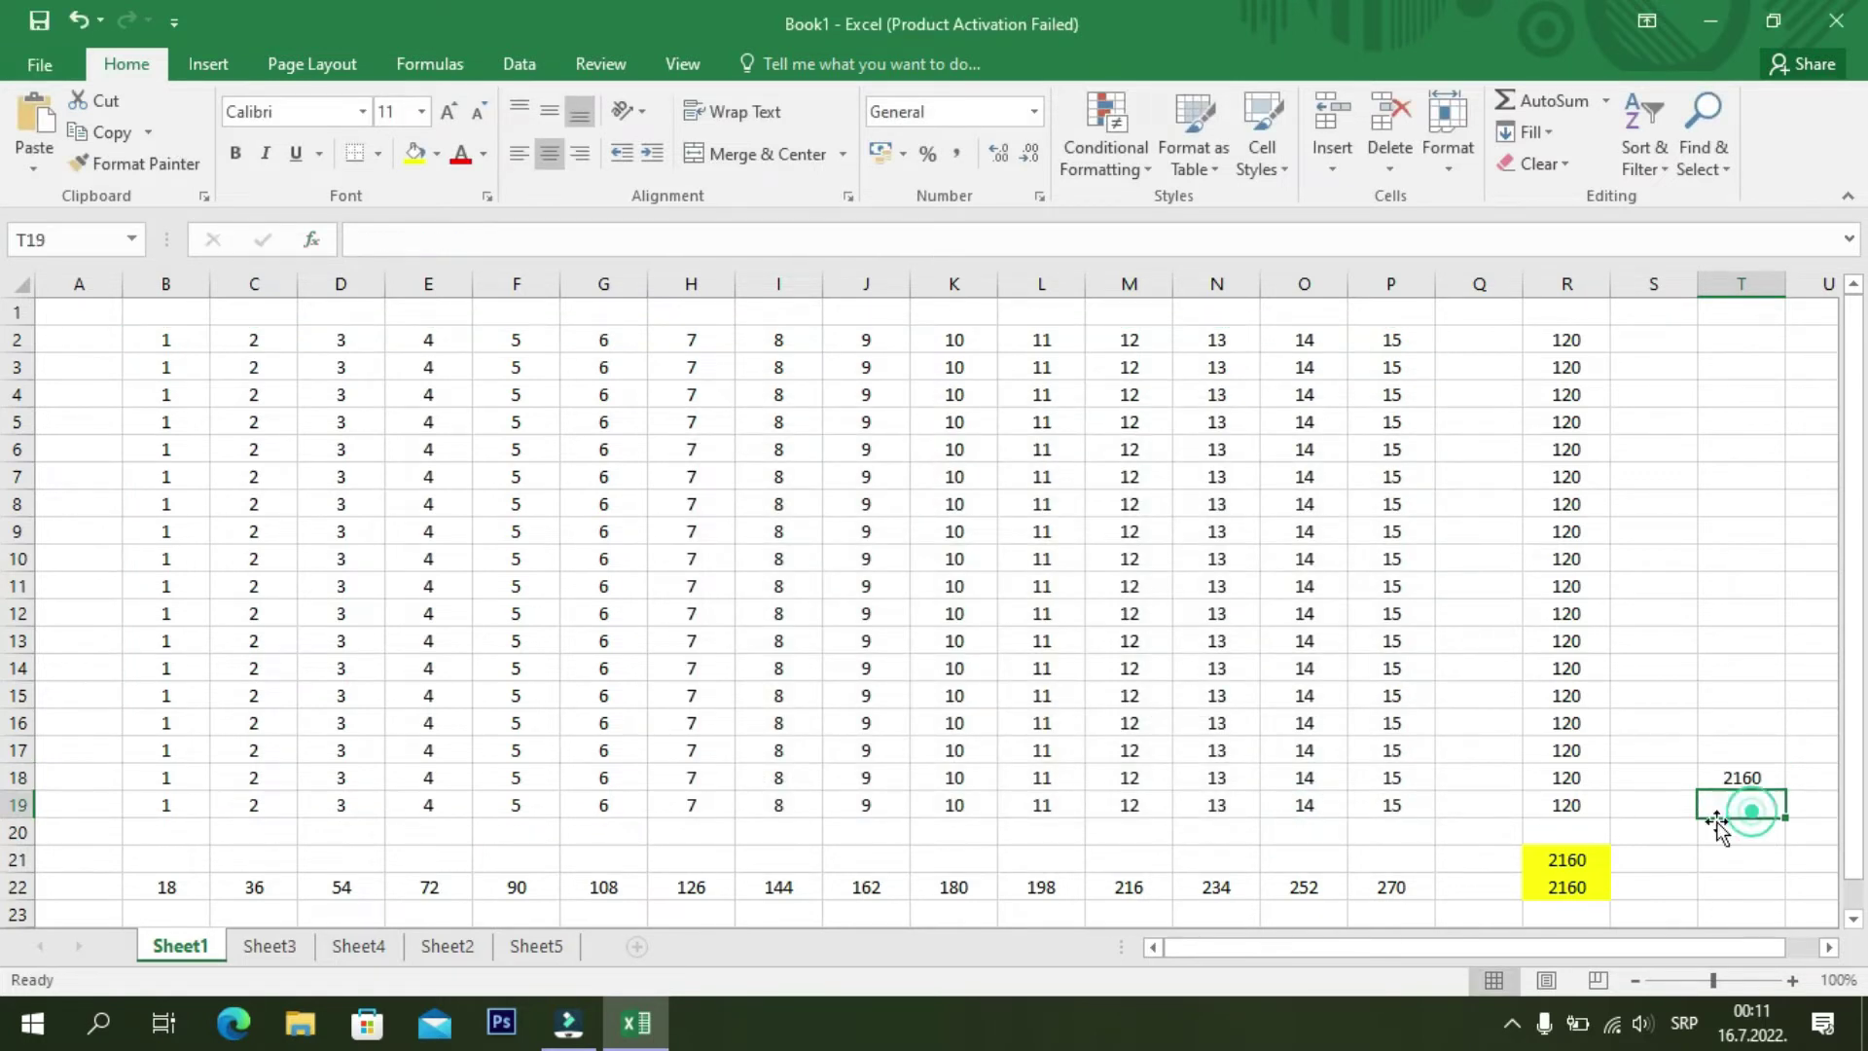
left_click(1745, 778)
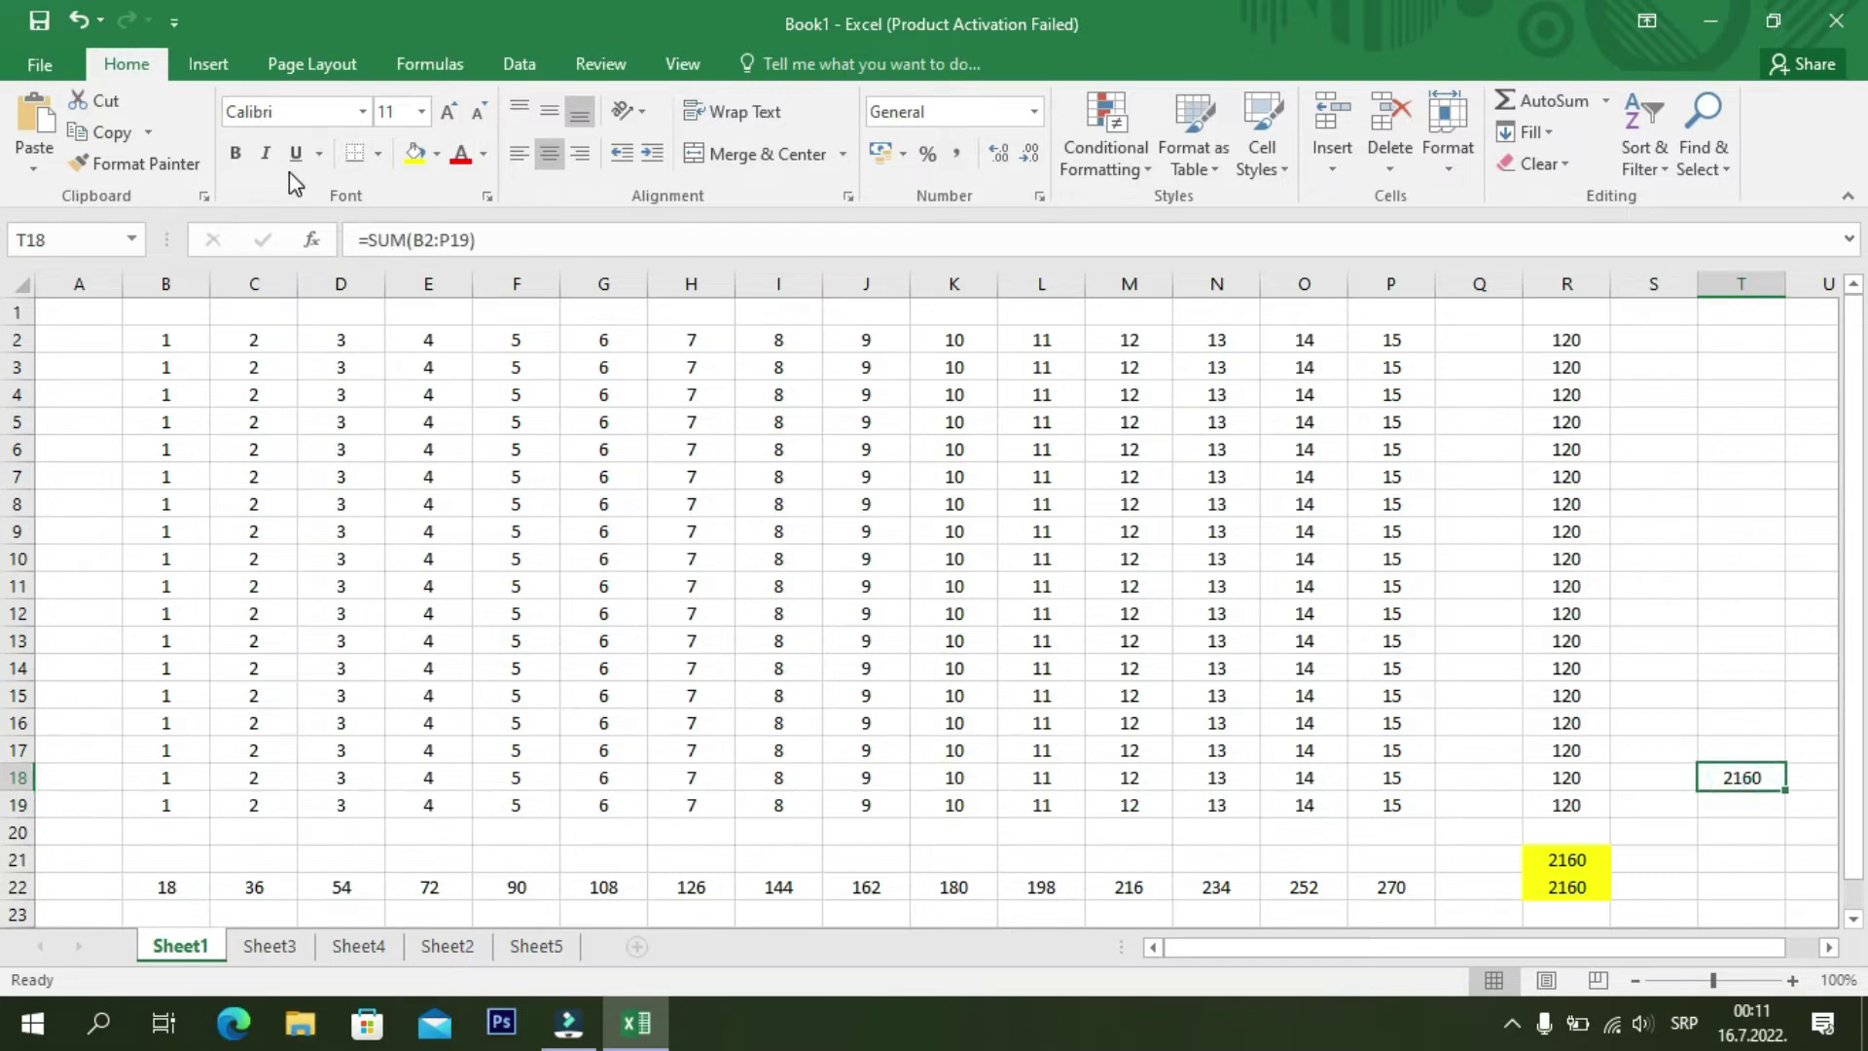
left_click(410, 156)
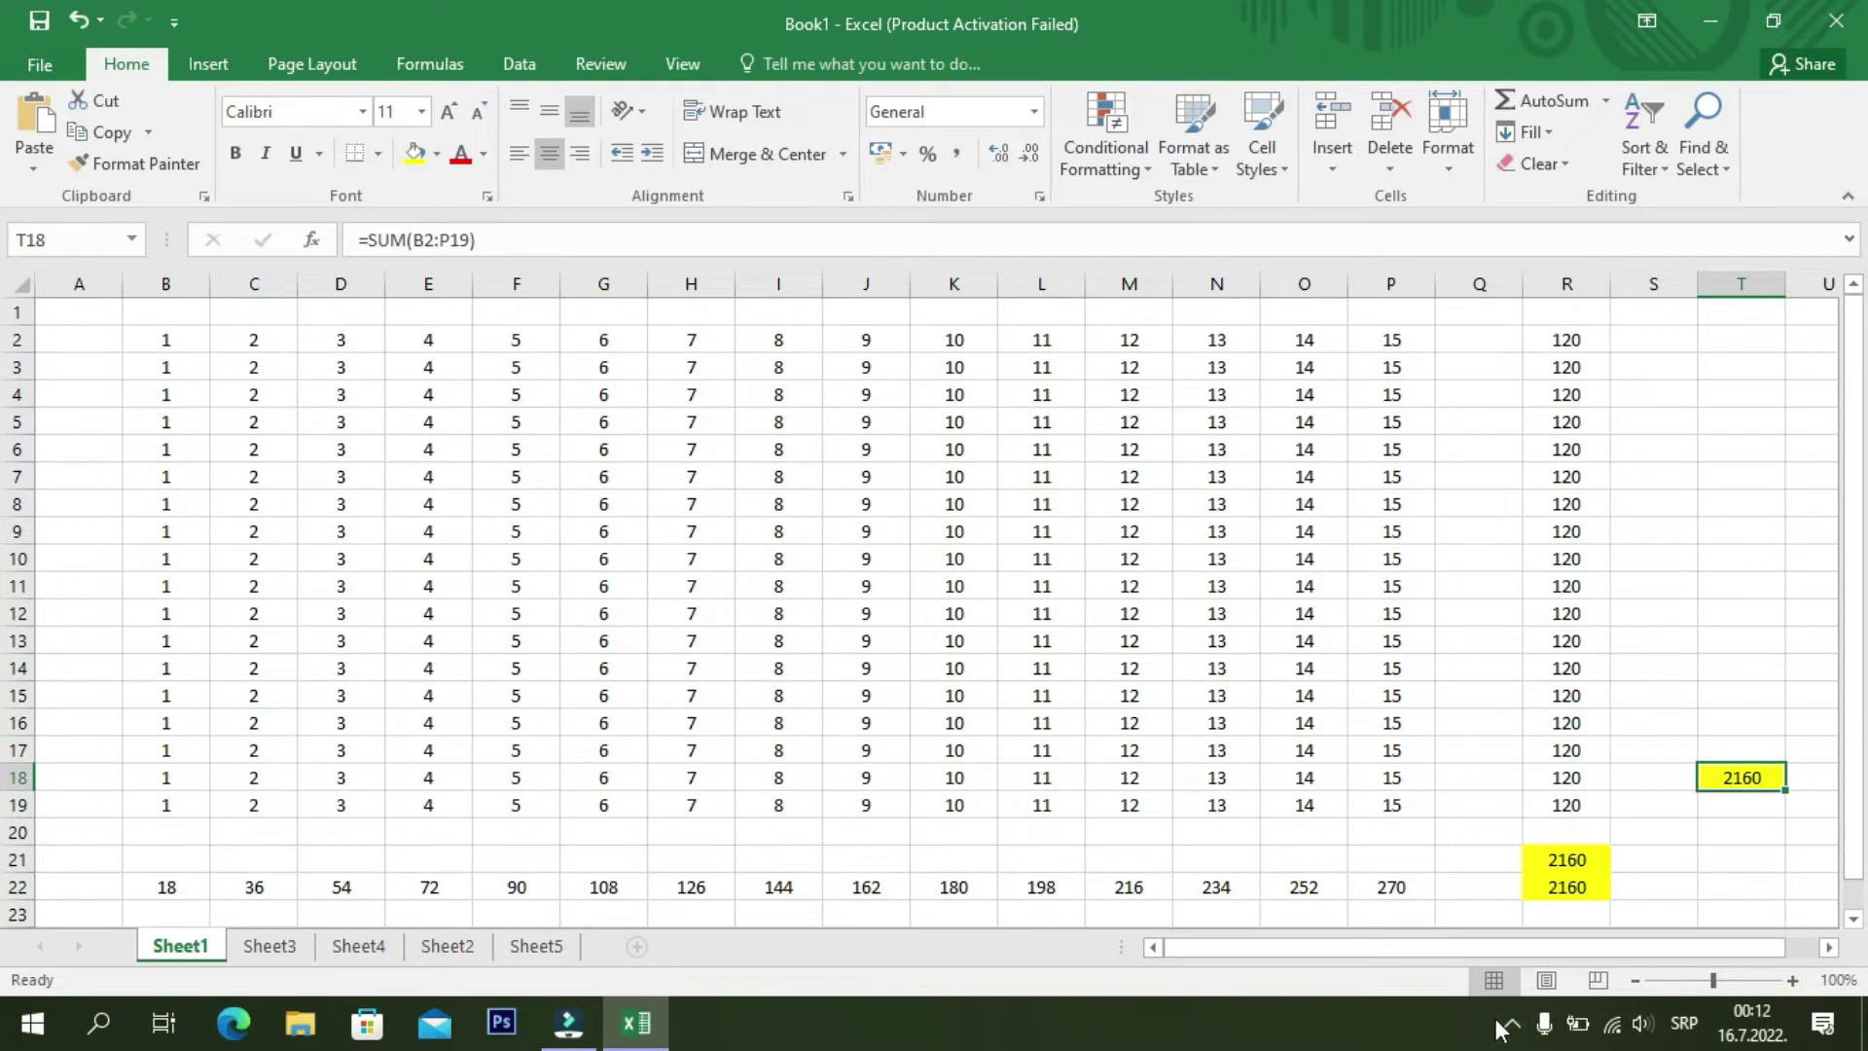
key("ctrl+Page_Down")
key("ctrl+Page_Down")
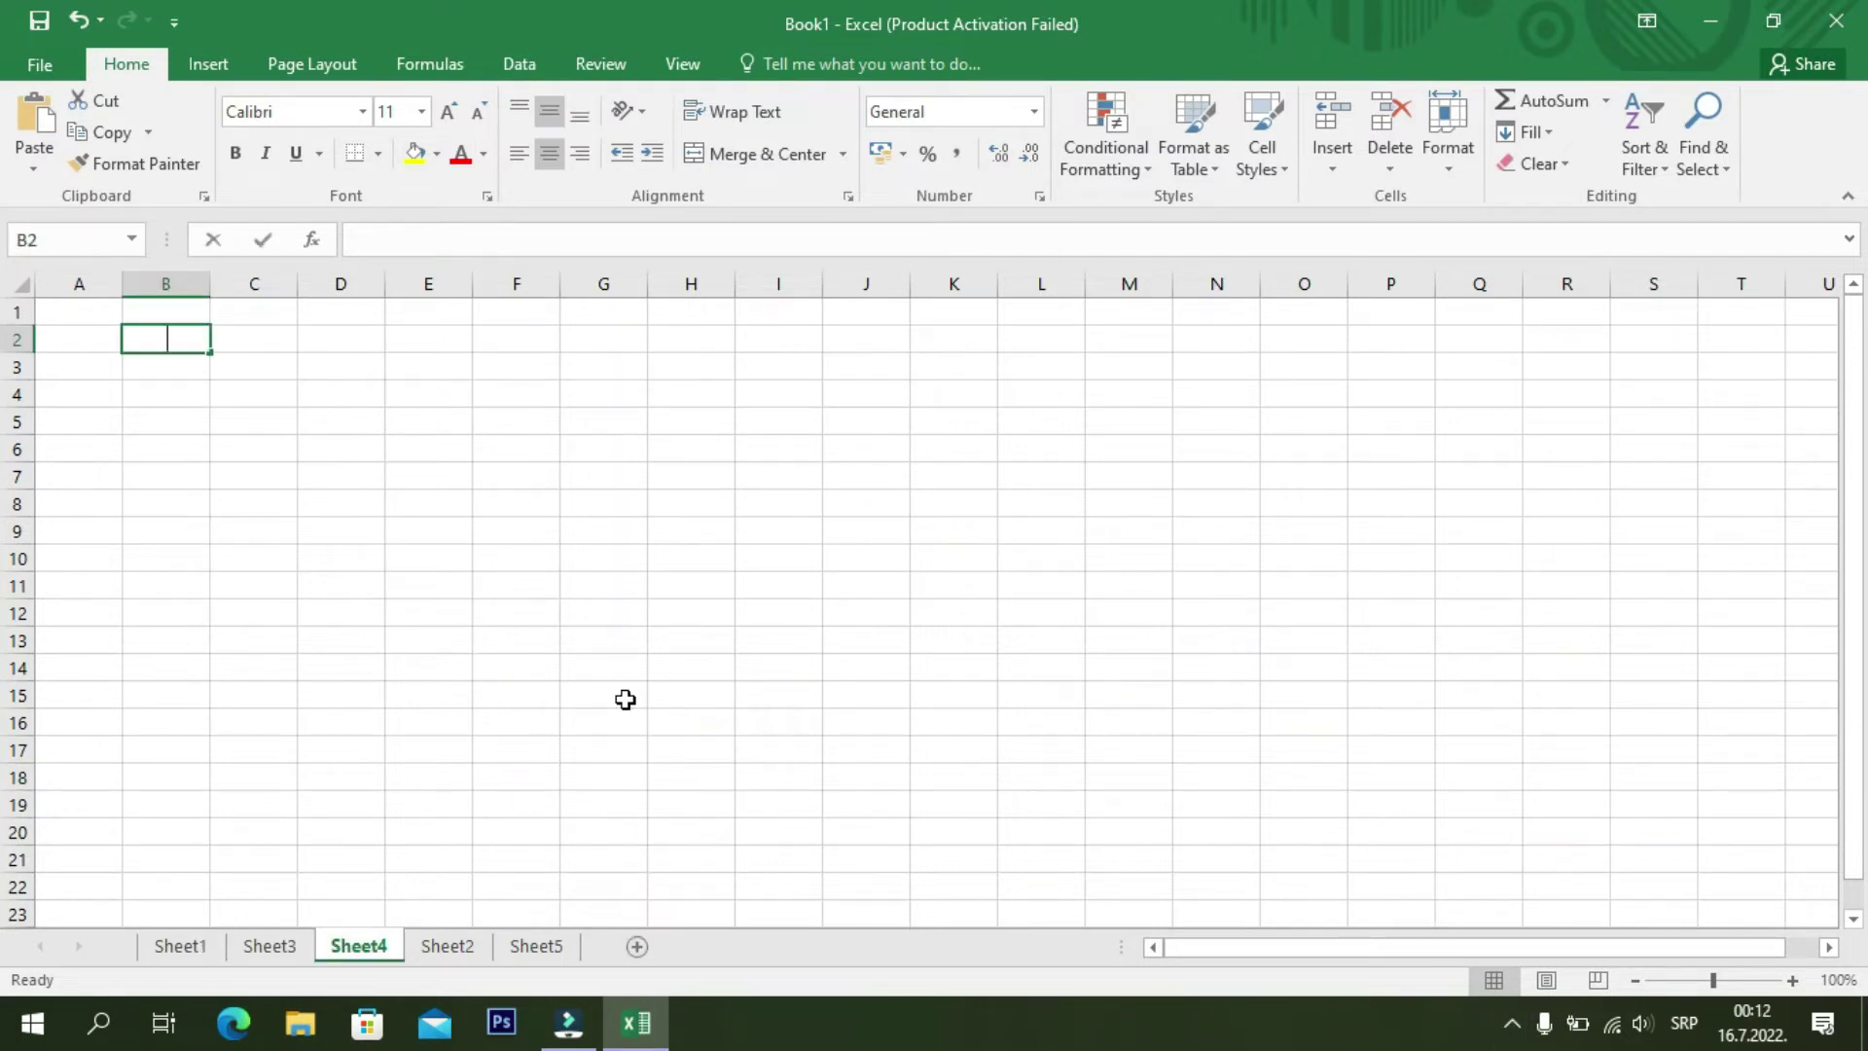
- On Sheet4, fill B2:B19 with 10
type("10")
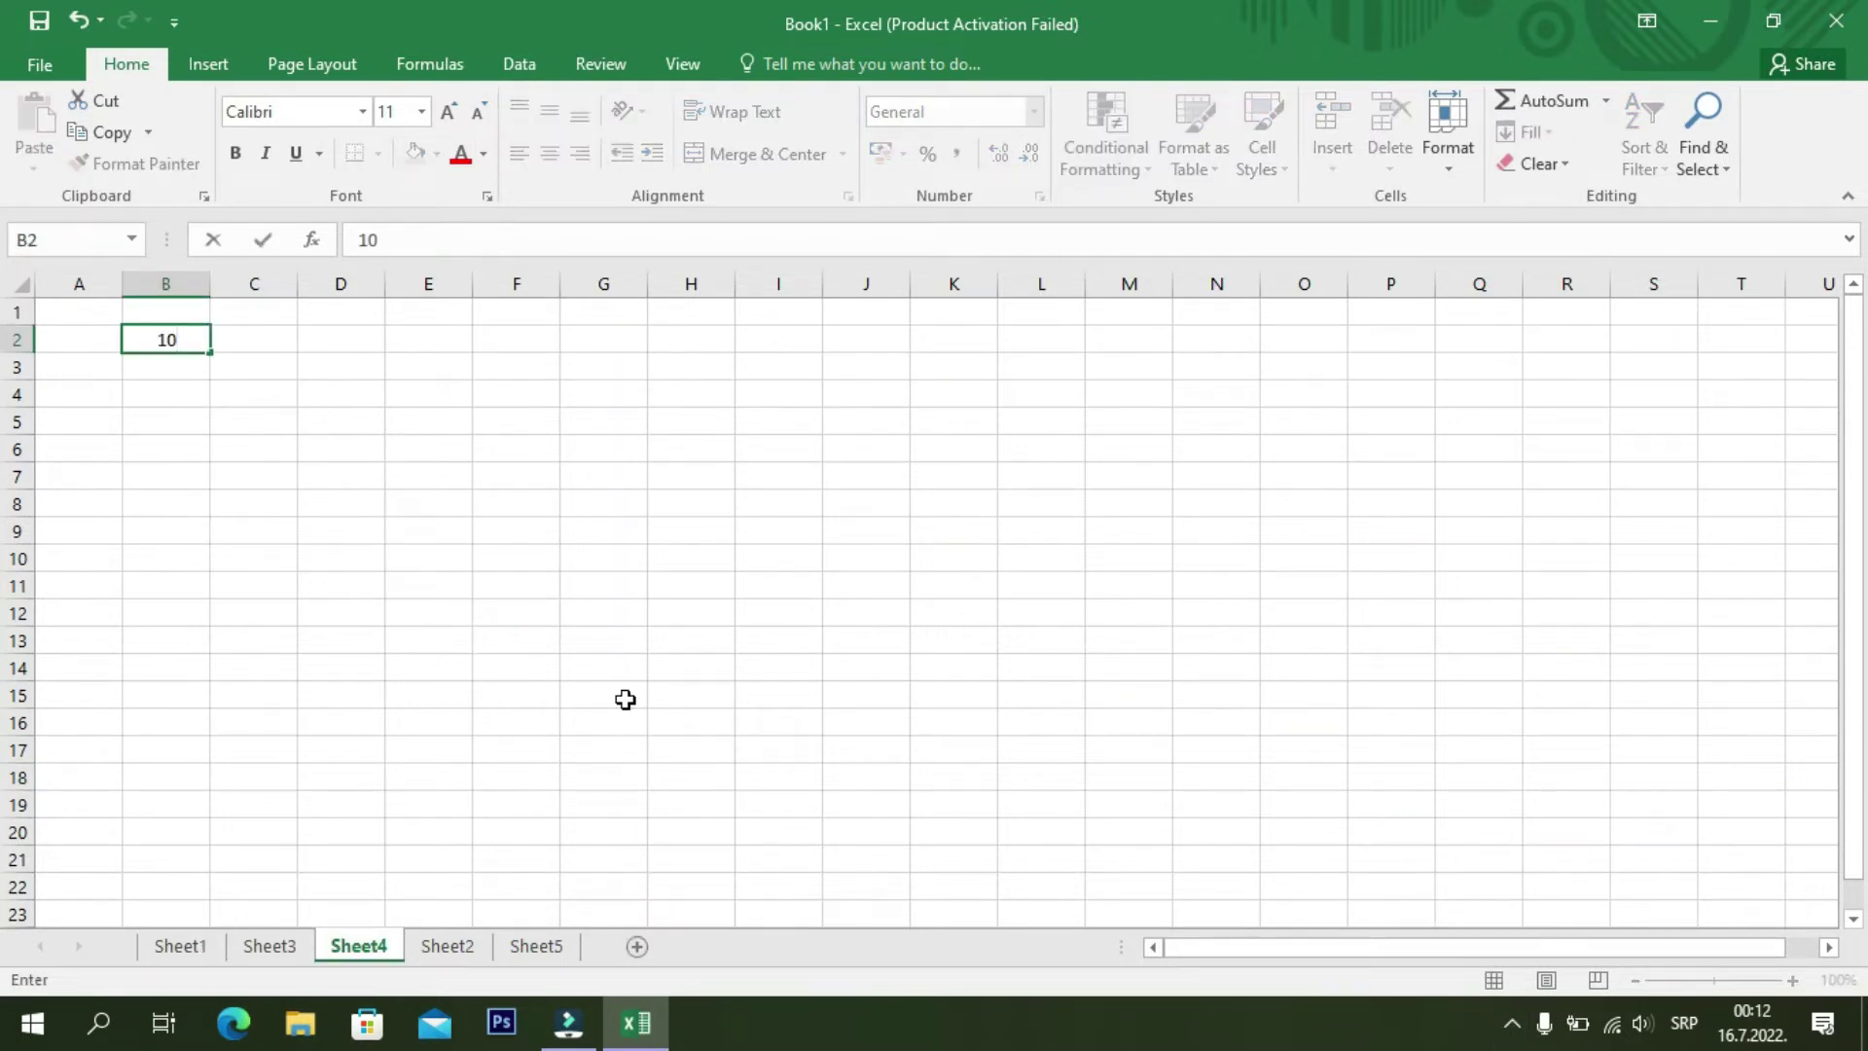
key("Return")
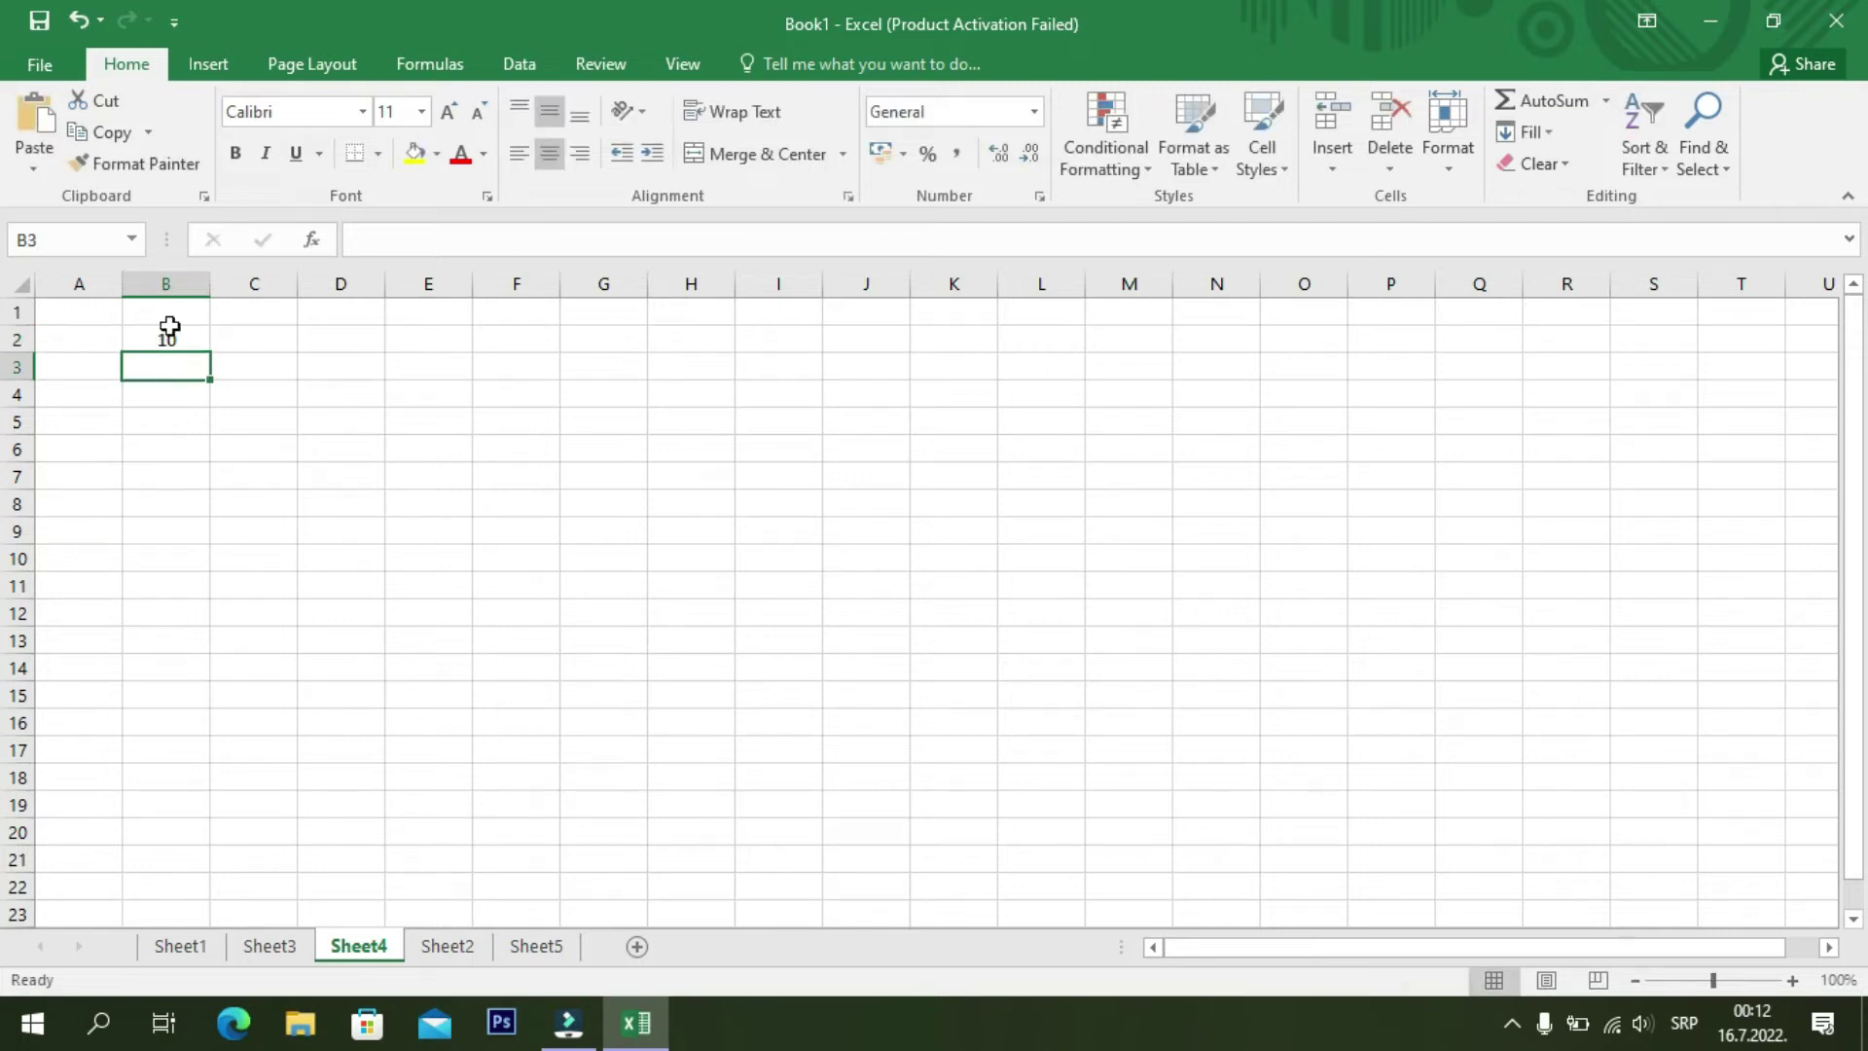
left_click(174, 341)
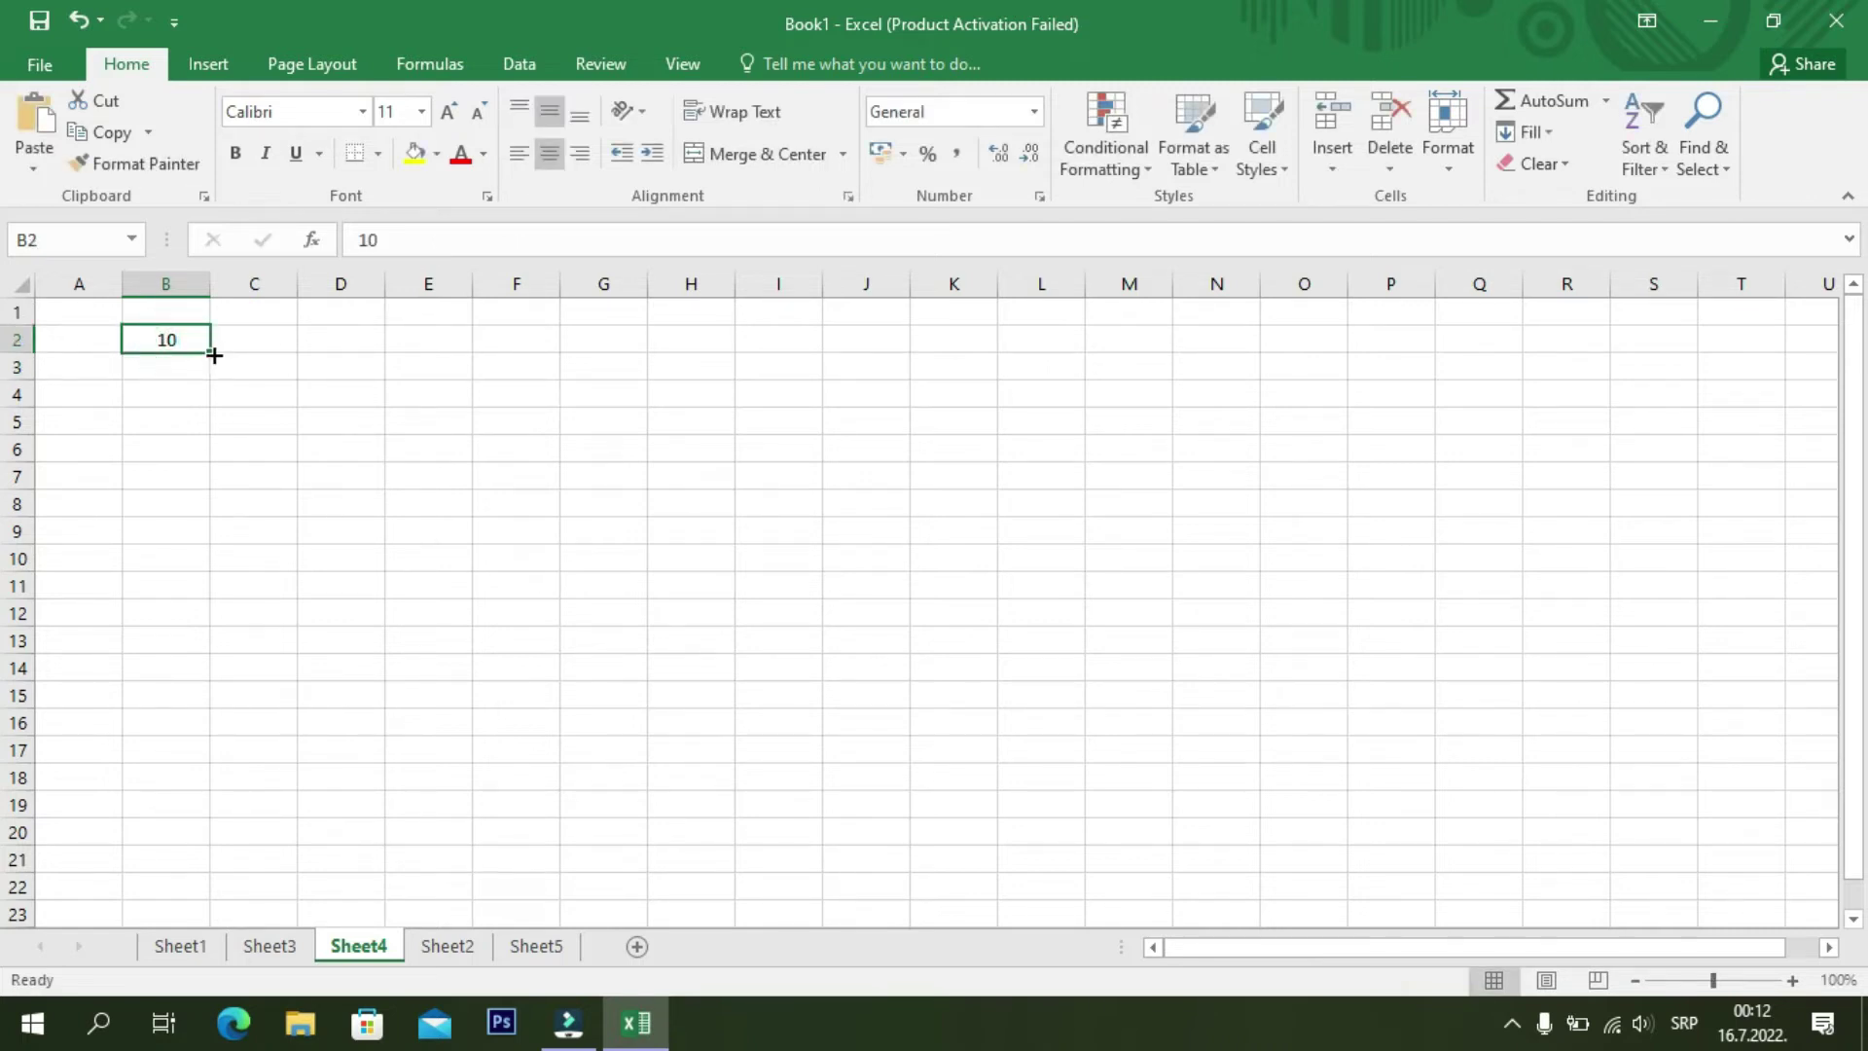
left_click_drag(209, 366, 216, 822)
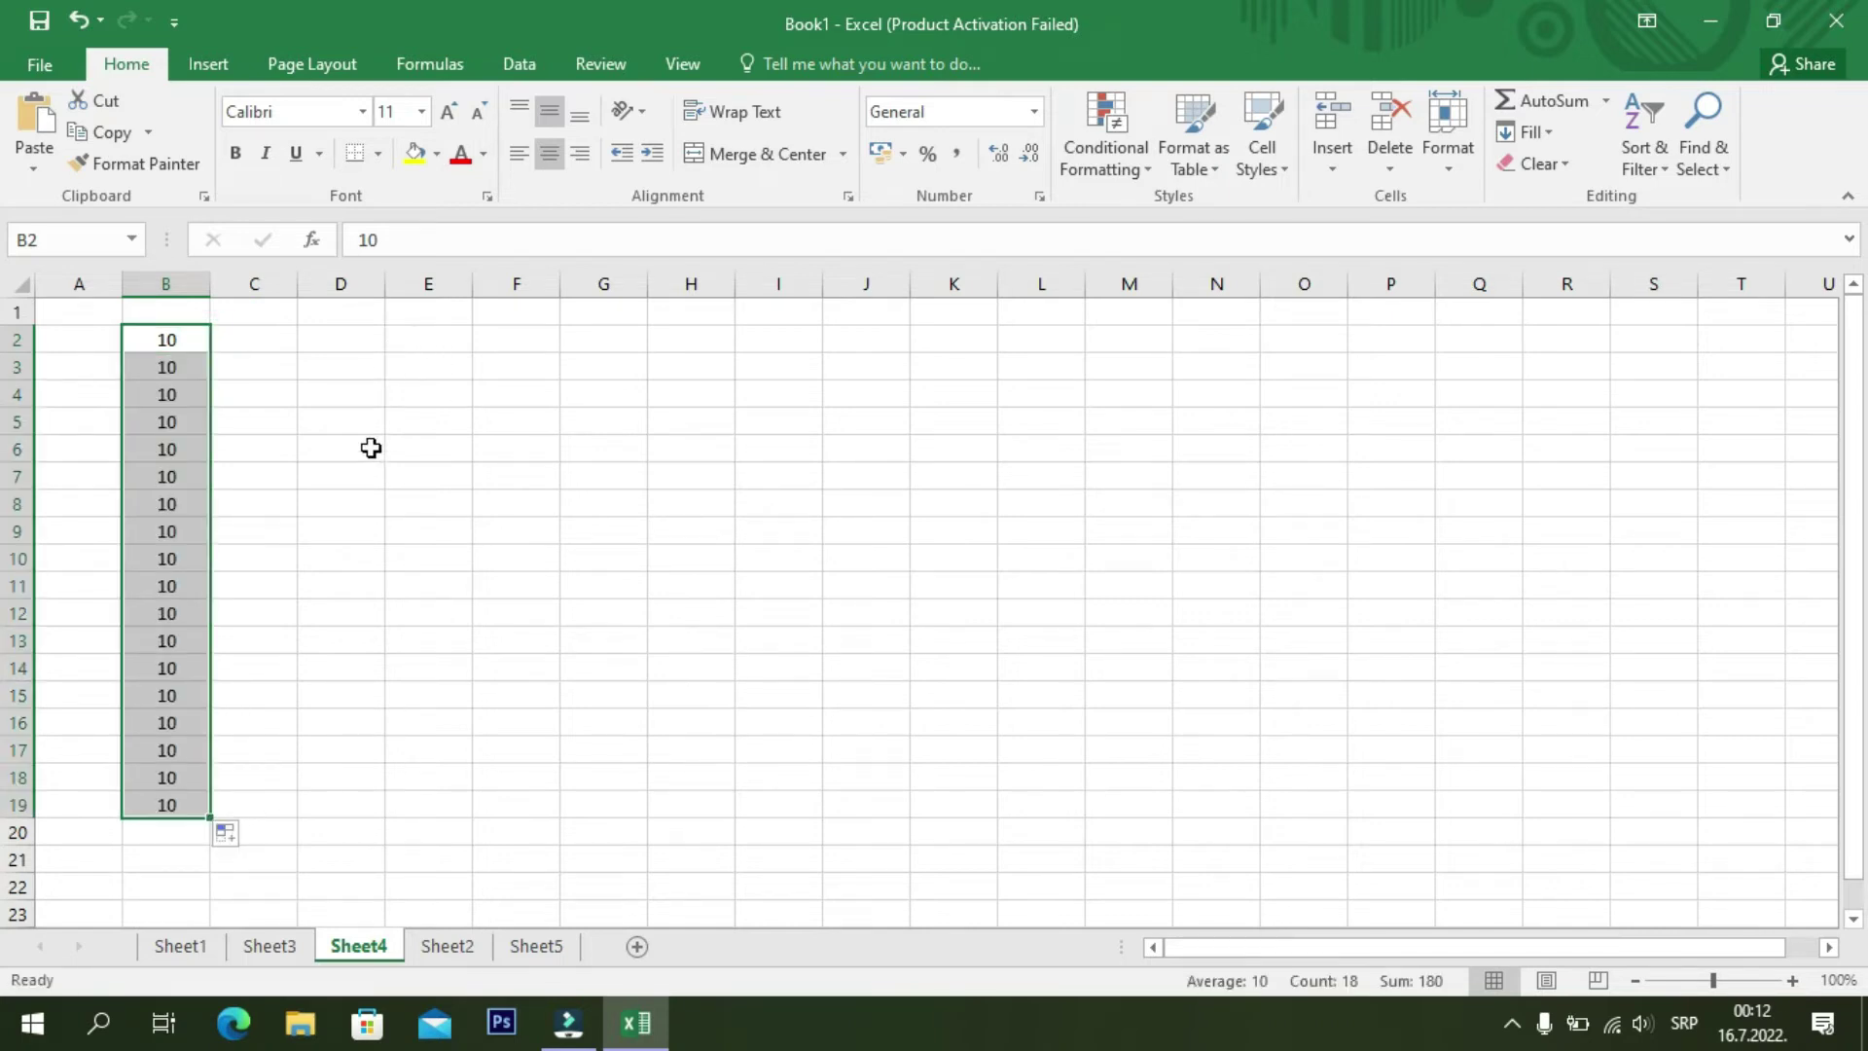
- Enter 8 in C2 and copy it down through C19
left_click(260, 336)
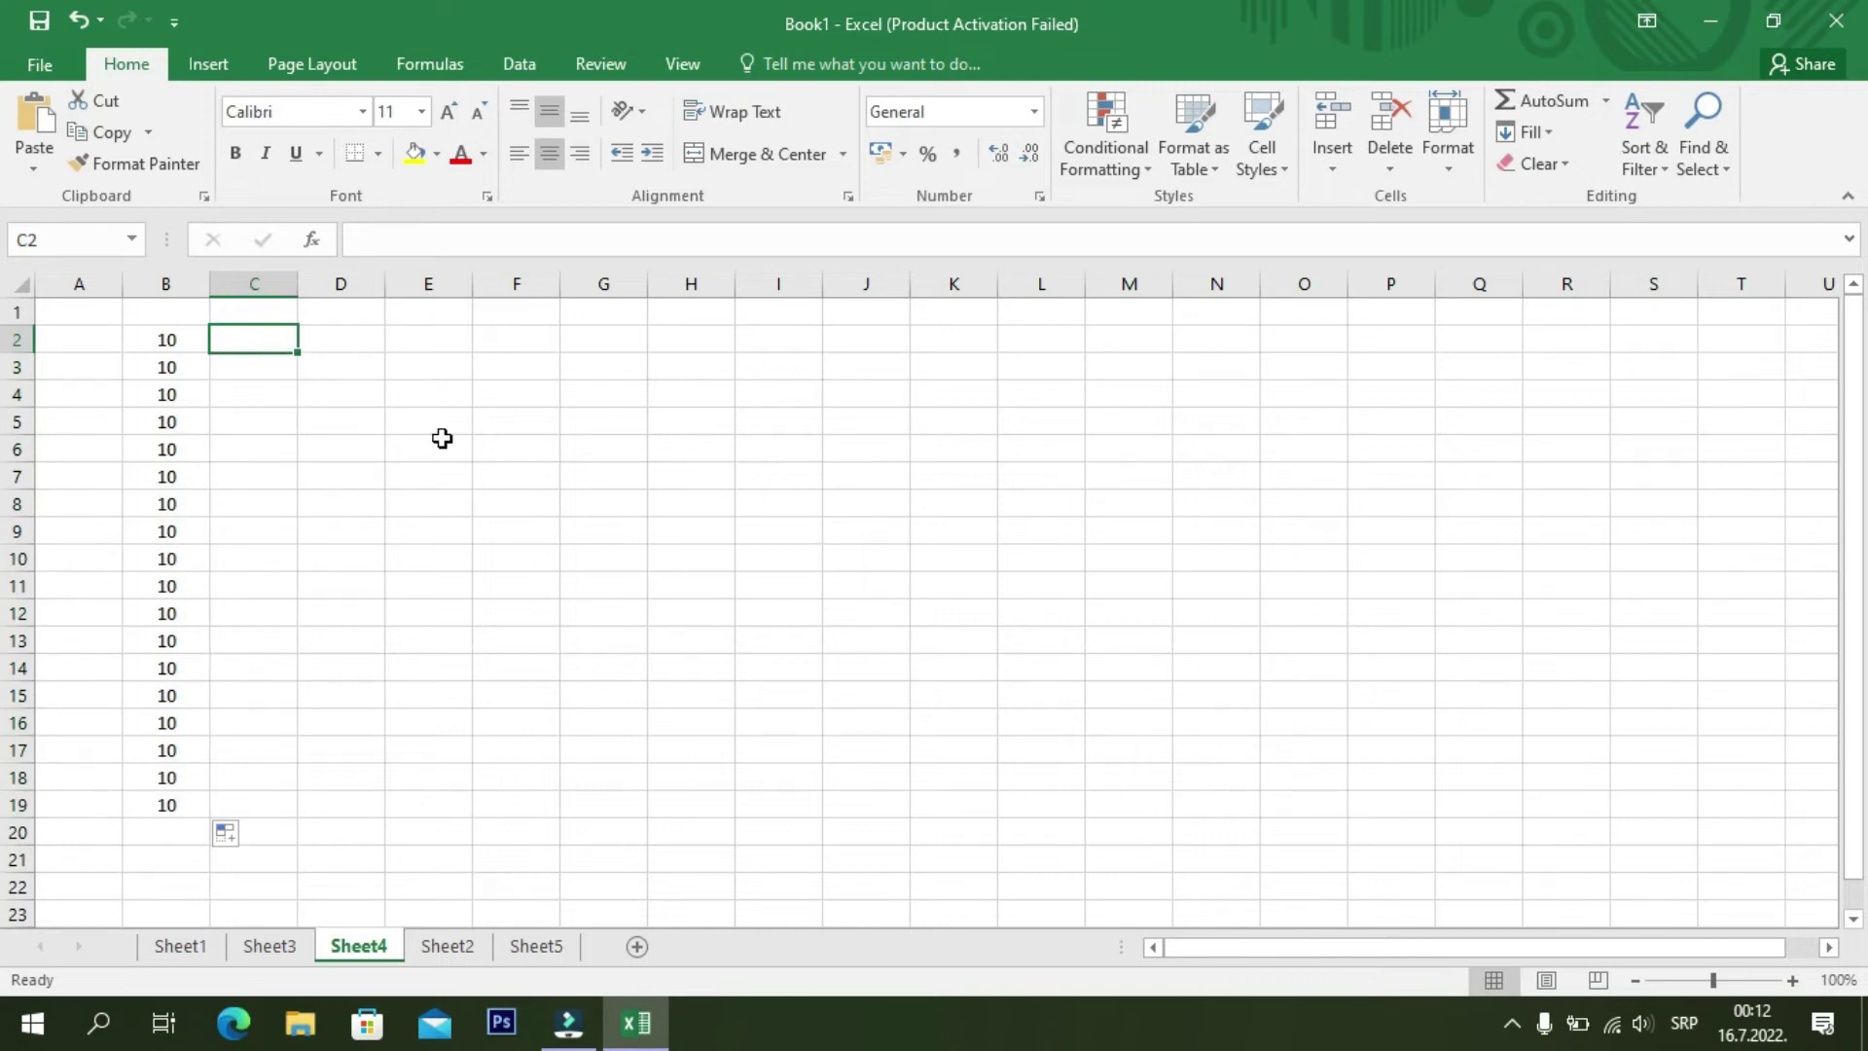
type("8")
key("Return")
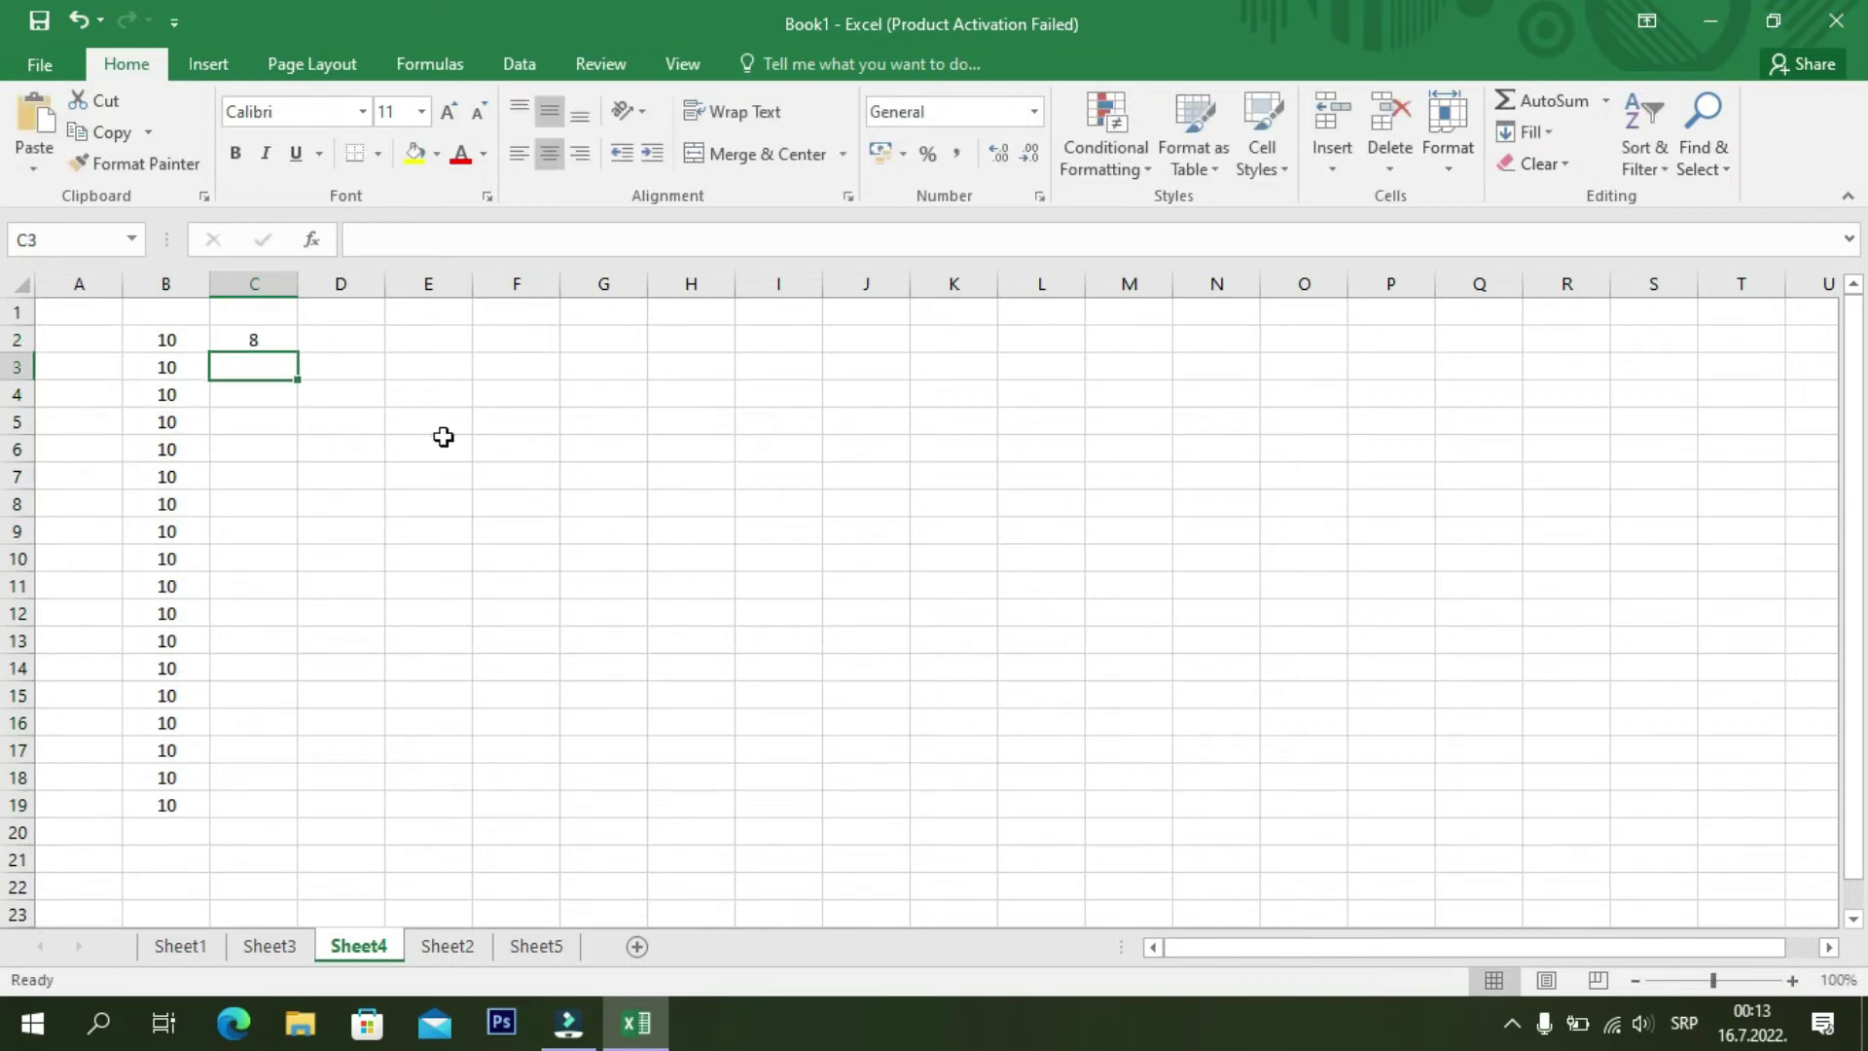
left_click(265, 340)
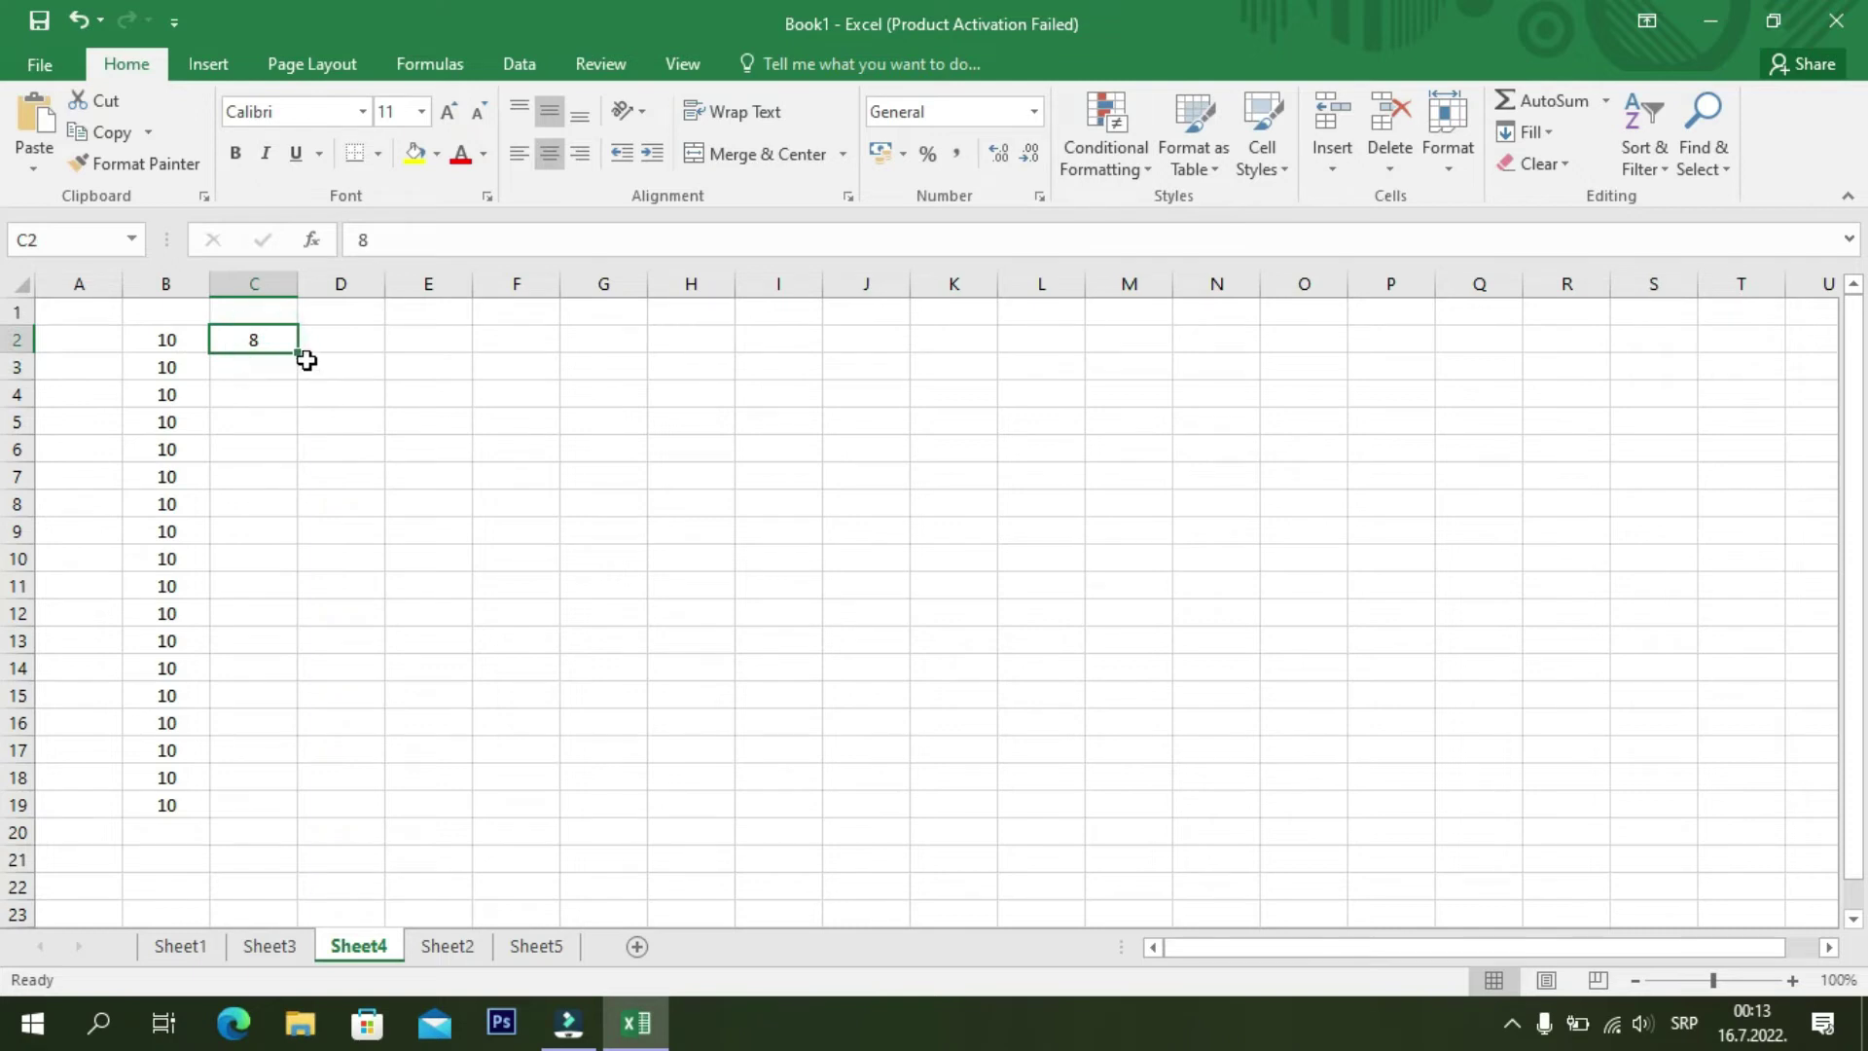
left_click_drag(302, 358, 303, 820)
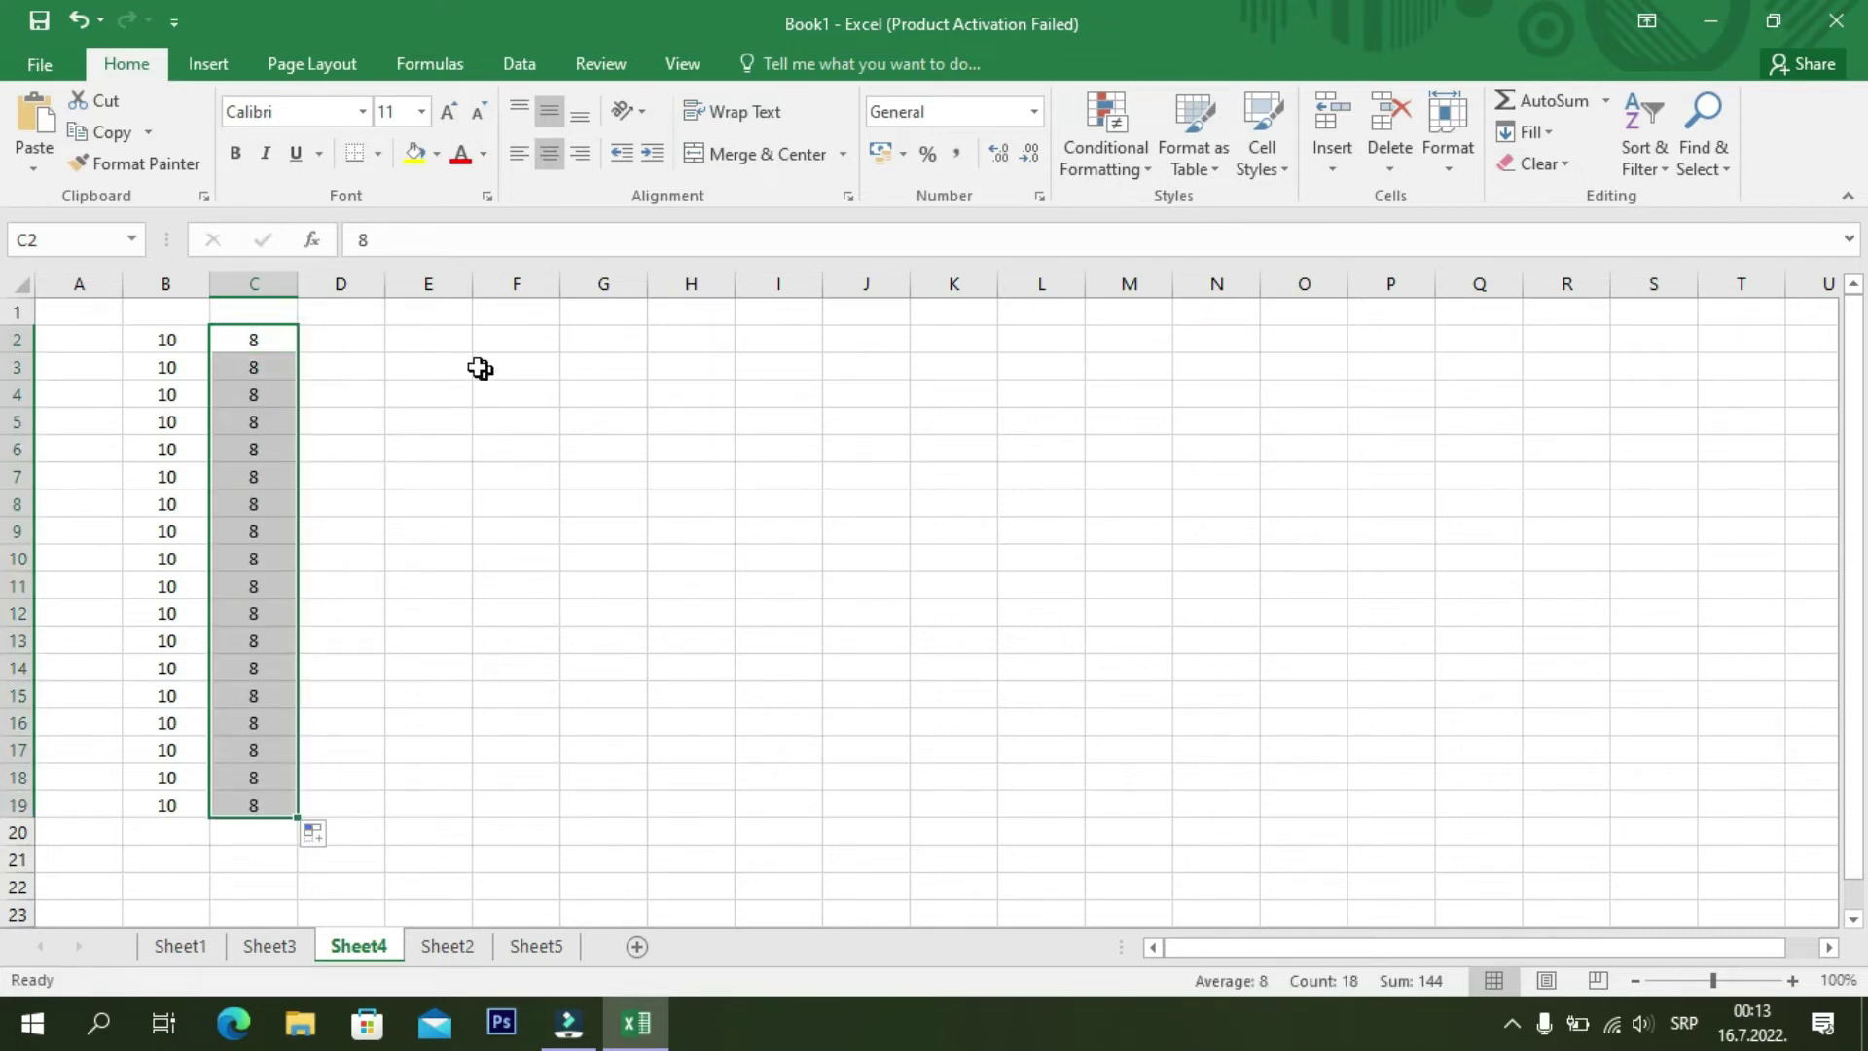
left_click(428, 341)
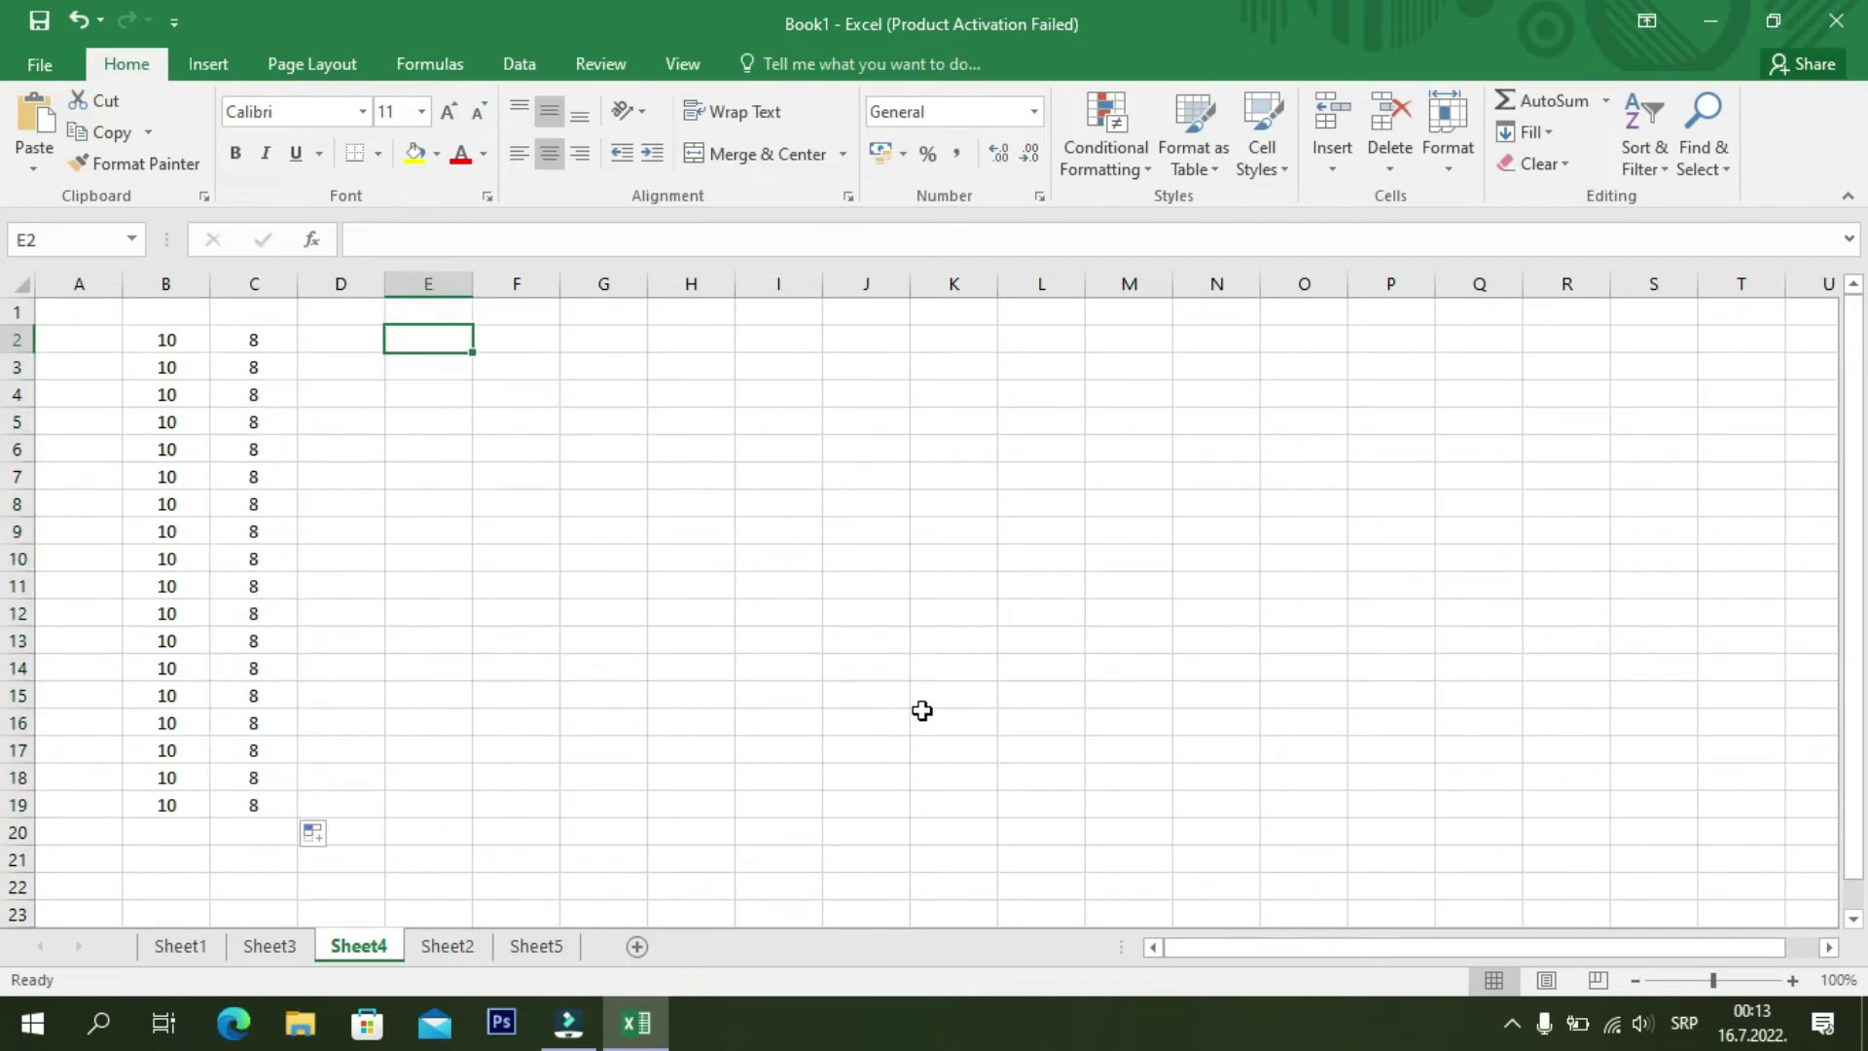
- Enter =B2+C2 in E2 and fill it down to E19, showing 18 in each row
type("=")
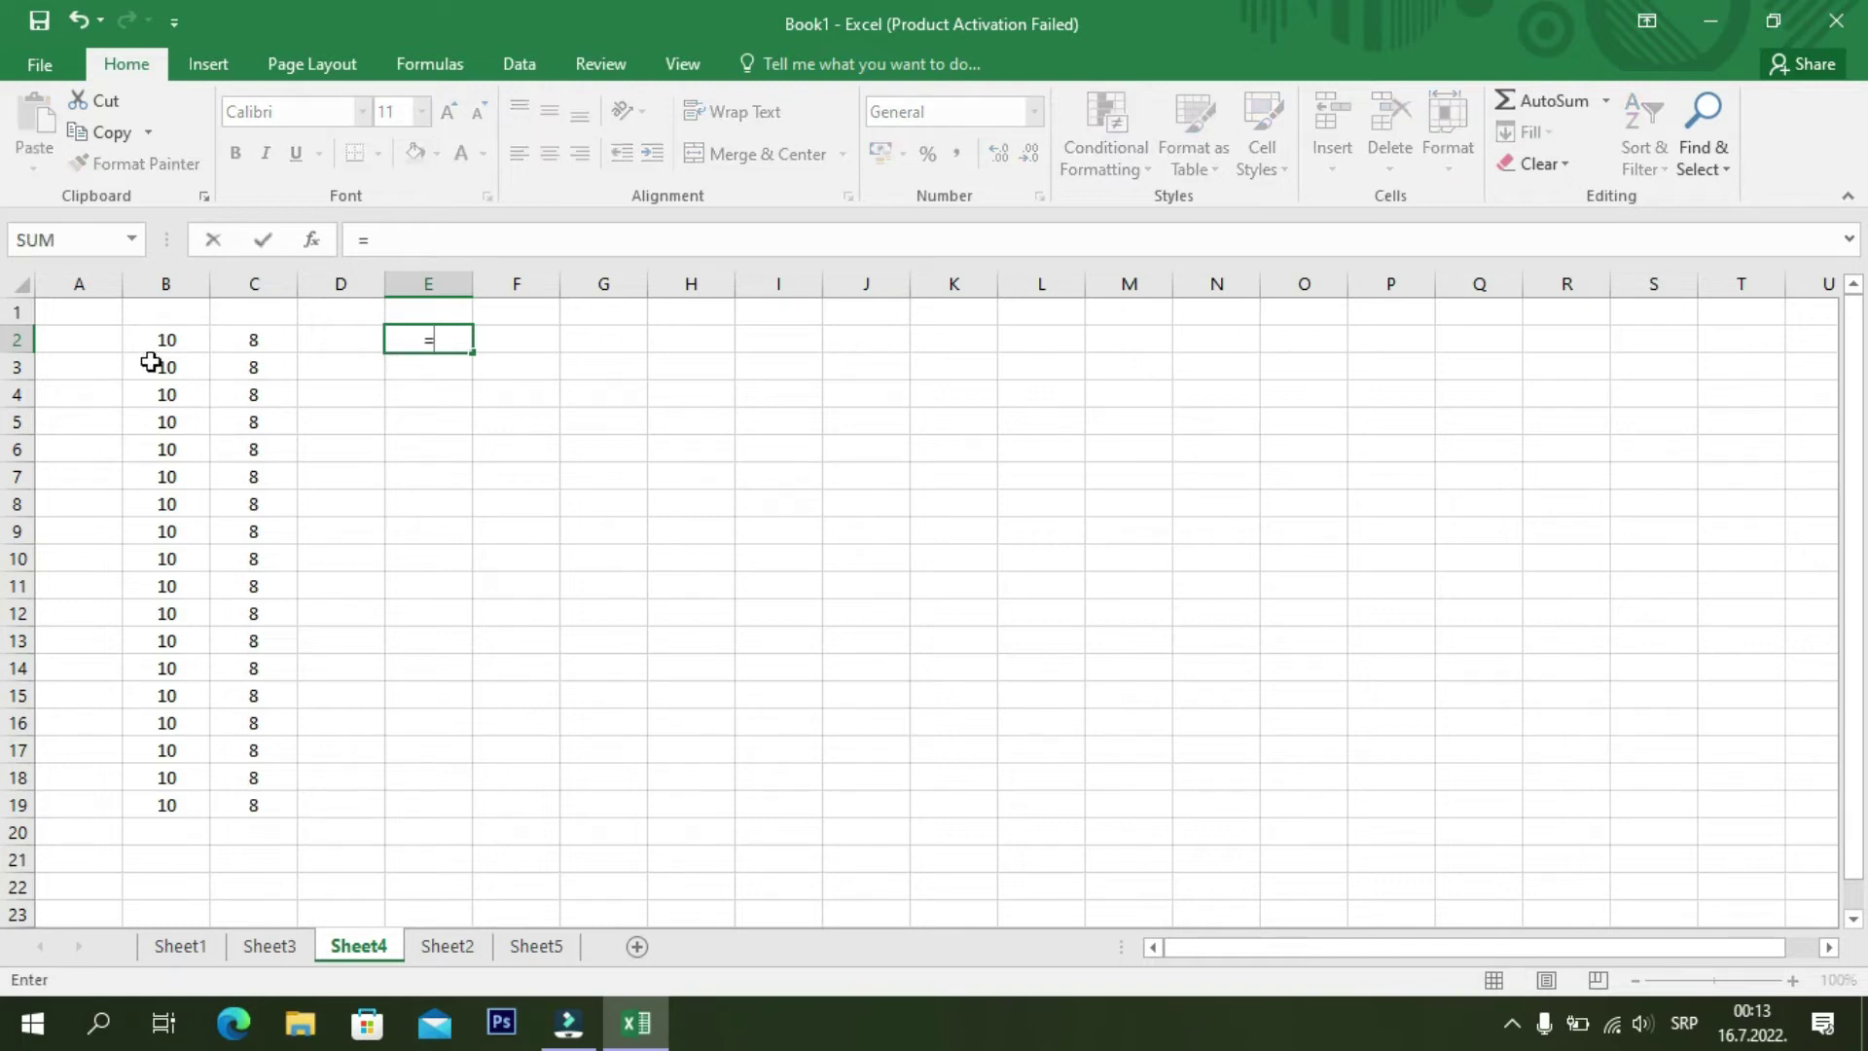
left_click(164, 347)
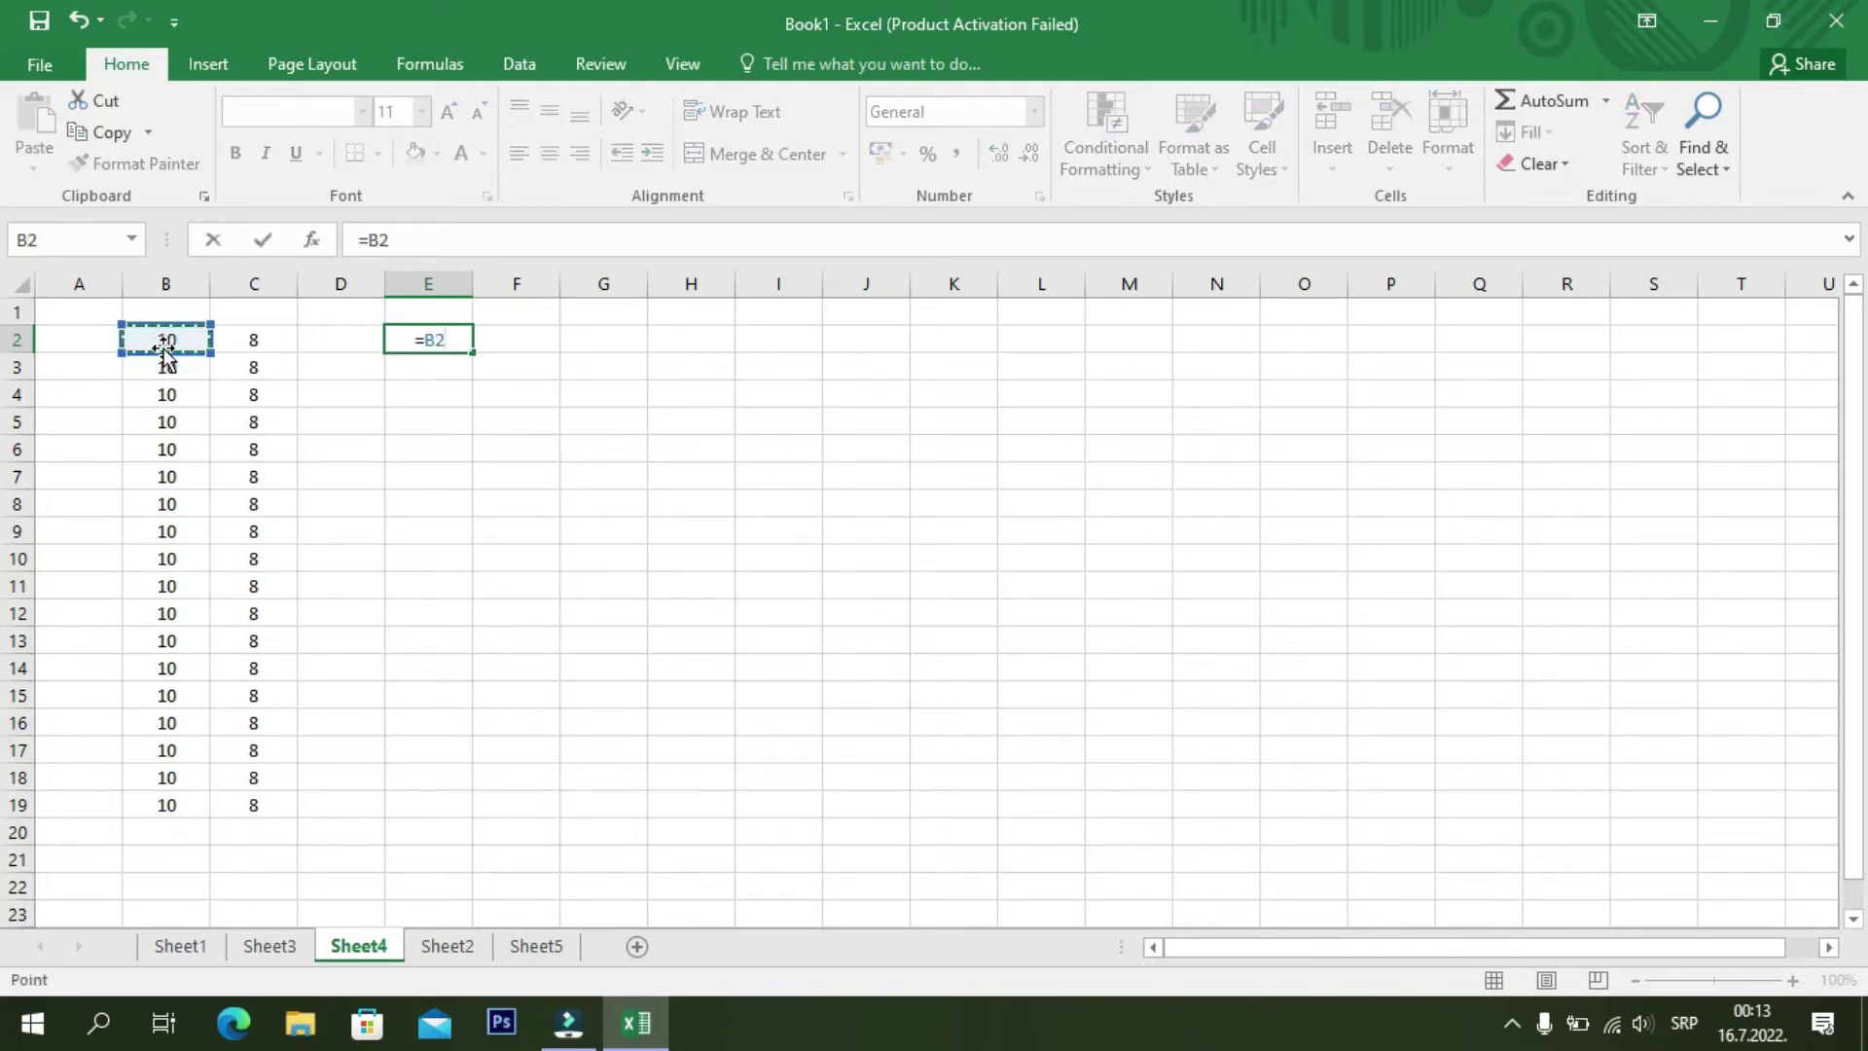
type("+")
left_click(254, 340)
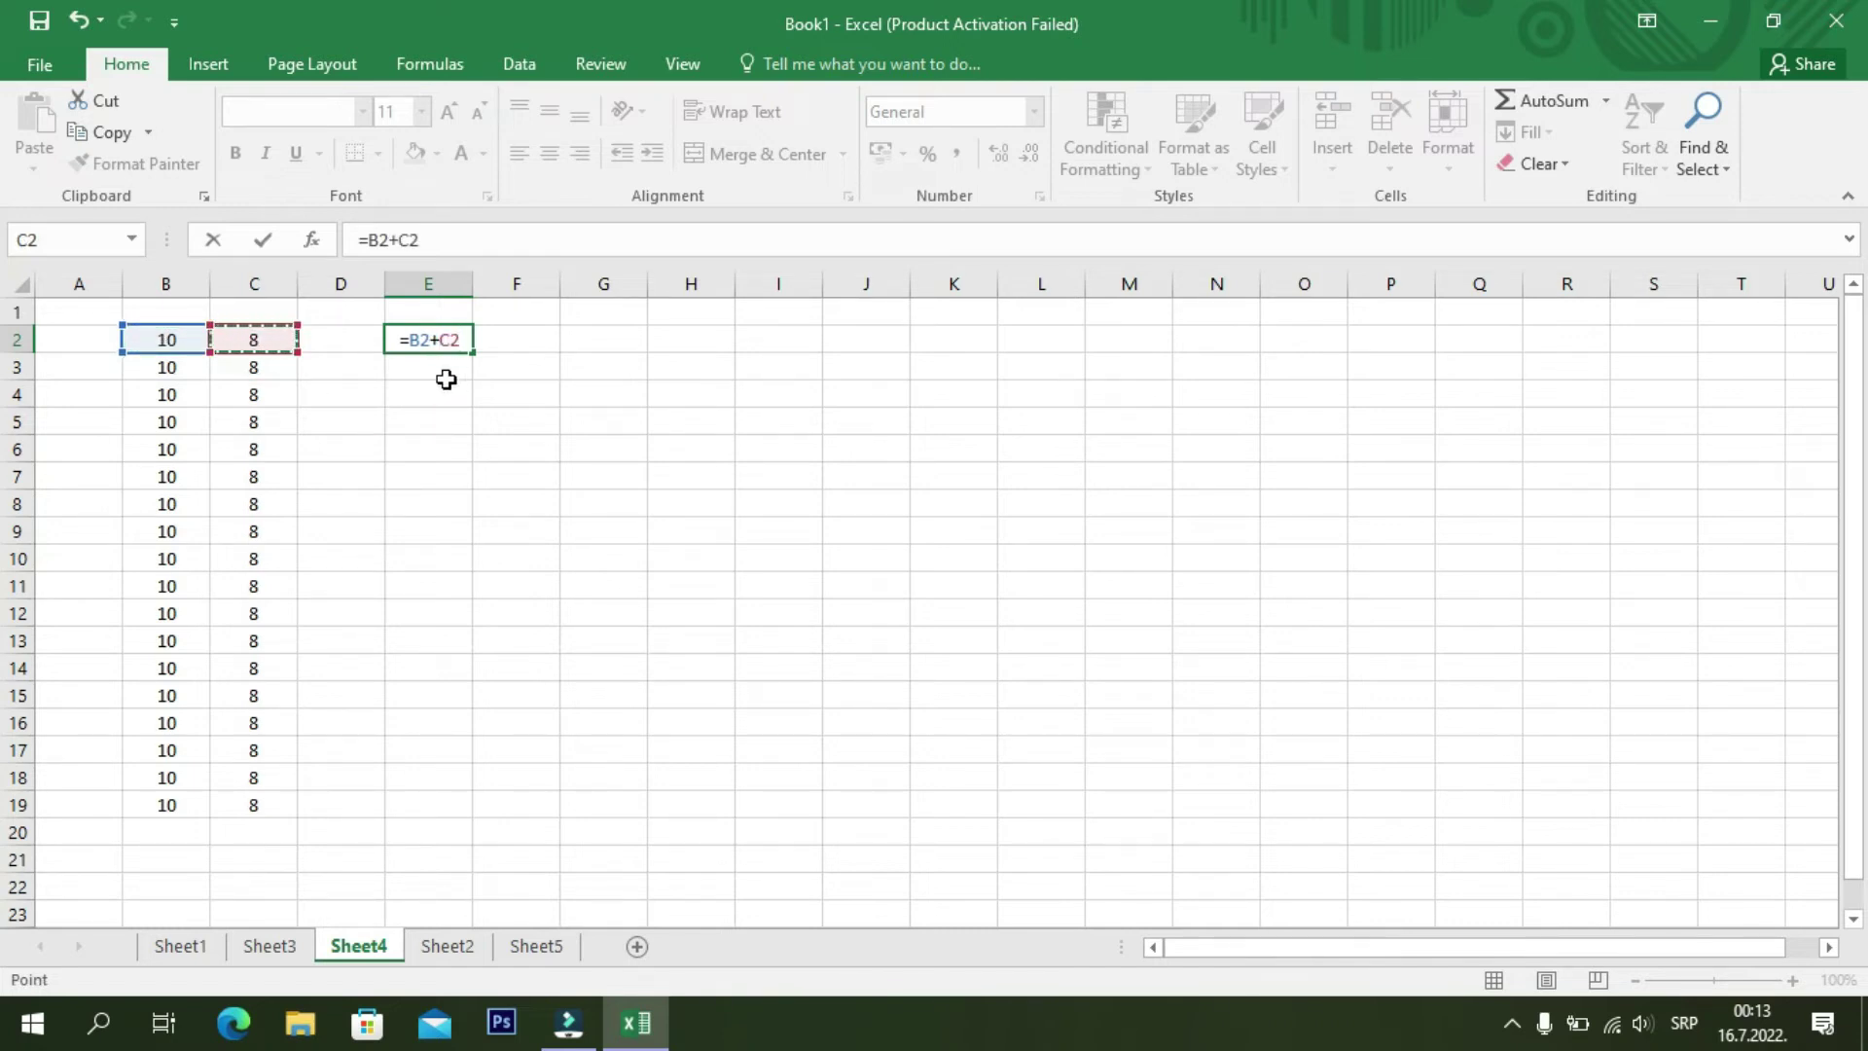
key("Return")
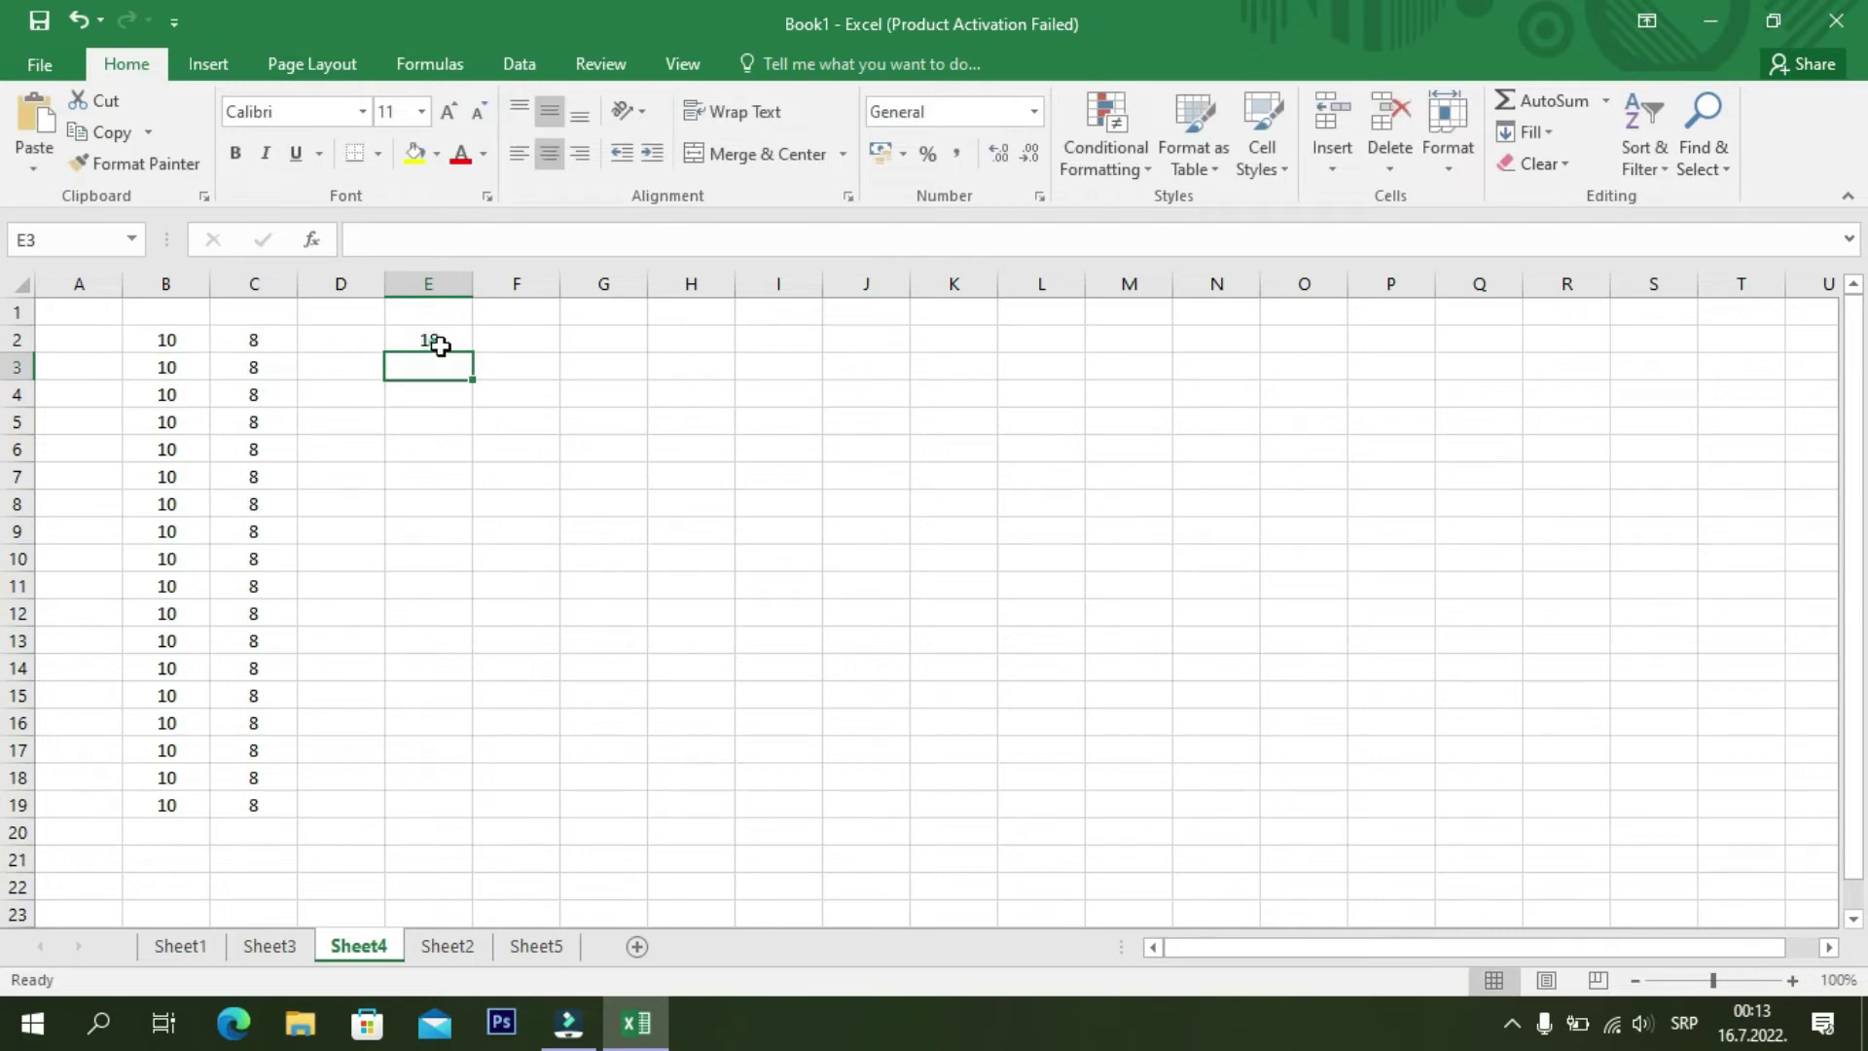
left_click(440, 347)
left_click_drag(476, 358, 487, 813)
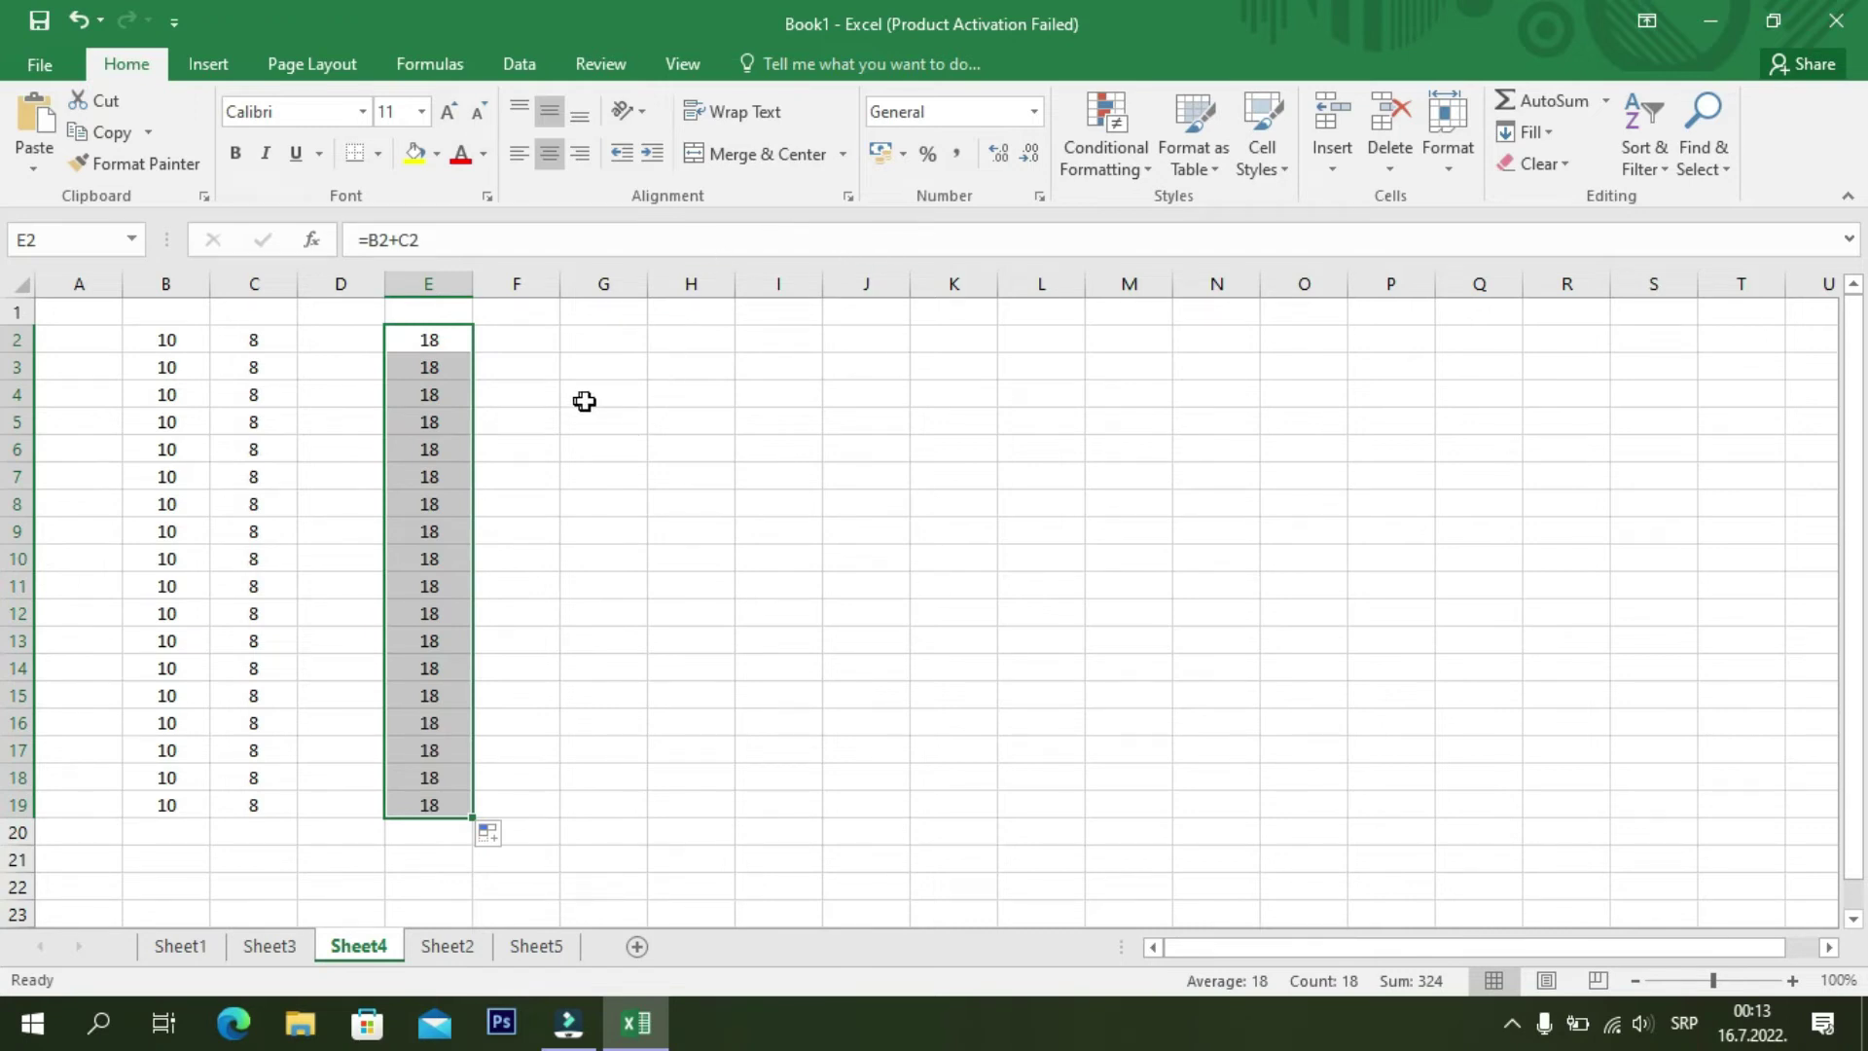
left_click(602, 340)
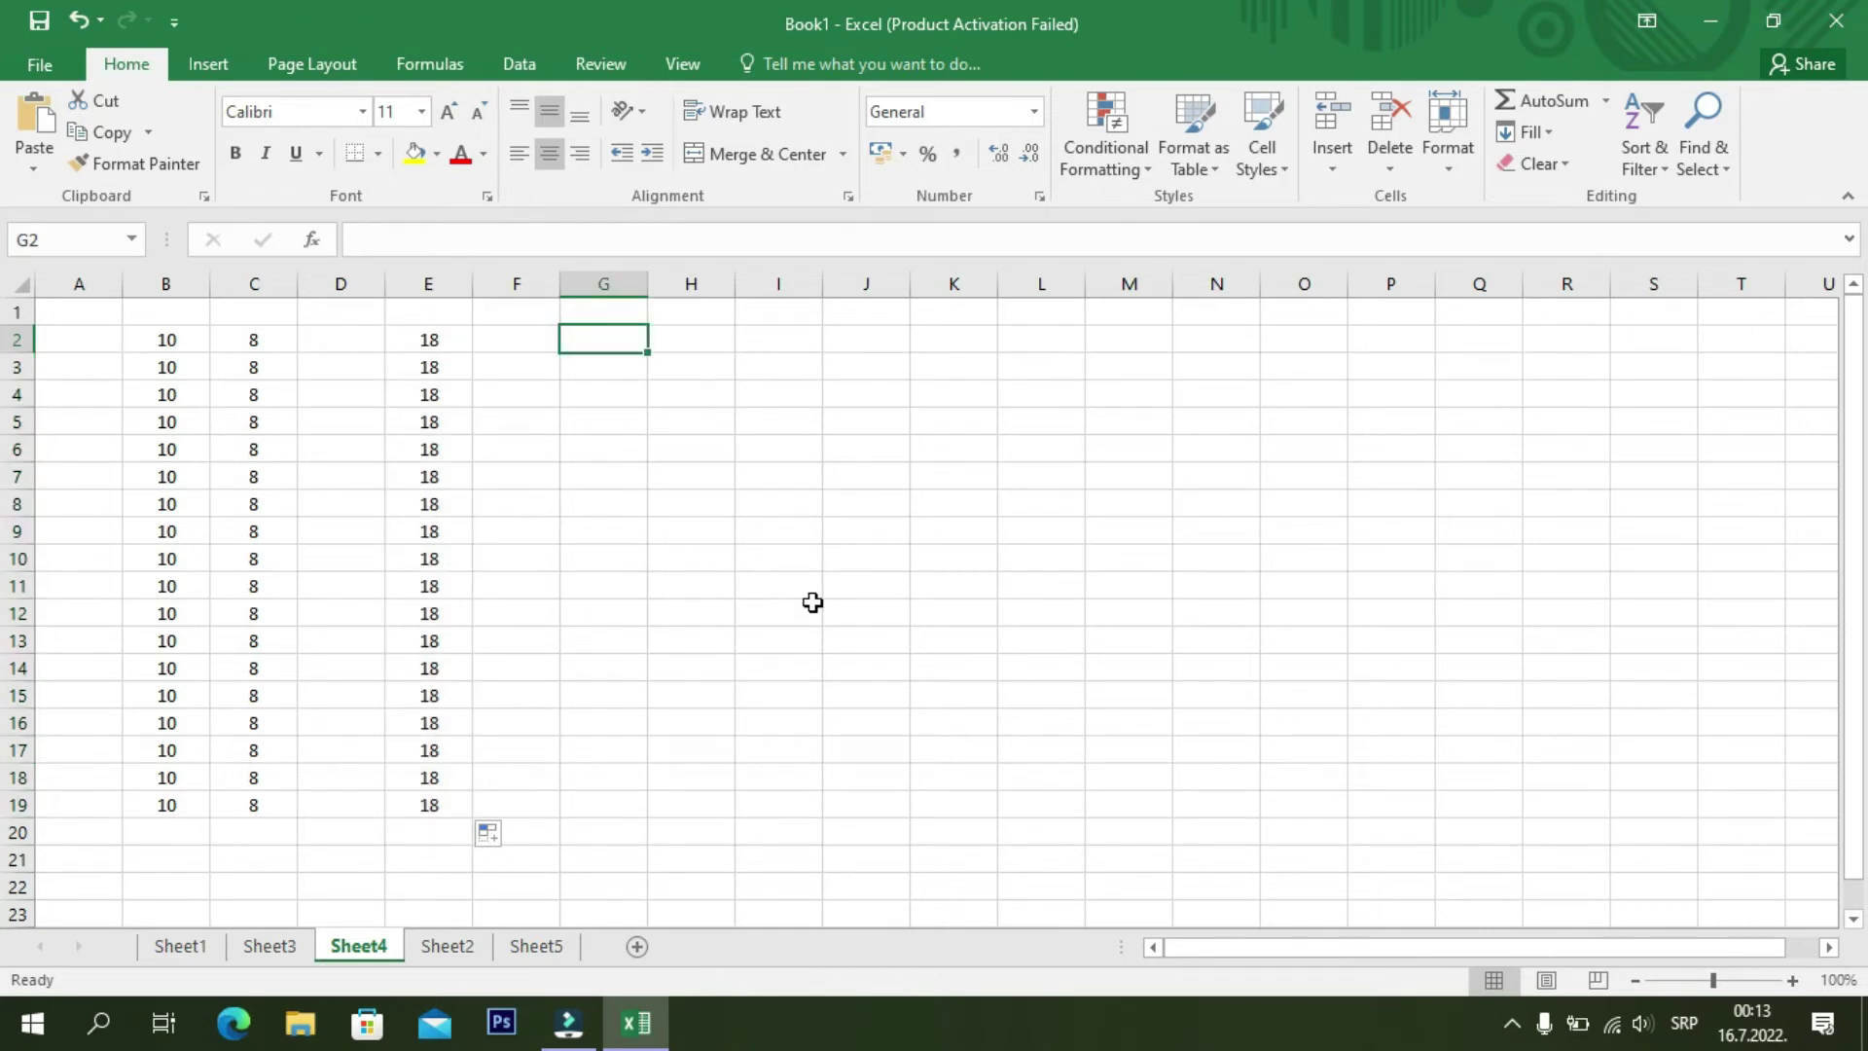
- Enter =B2-C2 in G2 and fill it down to G19, showing 2 in each row
type("=")
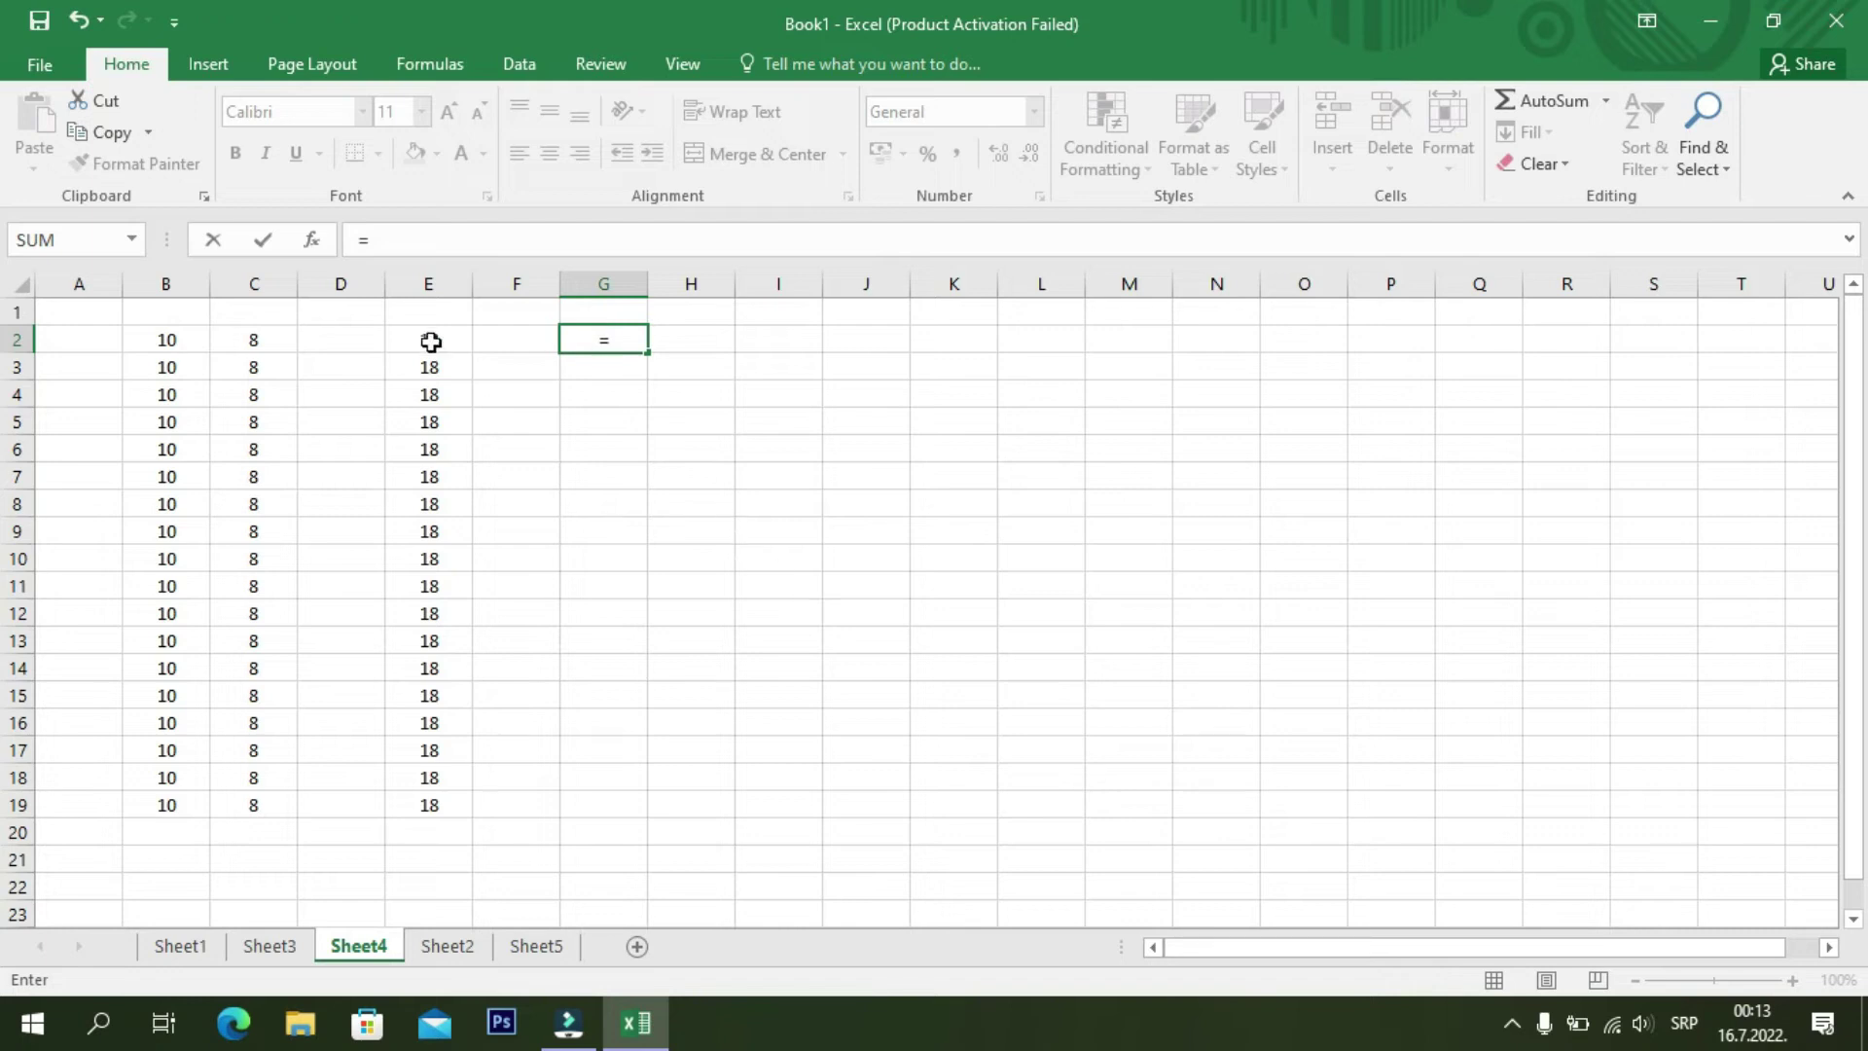
left_click(155, 335)
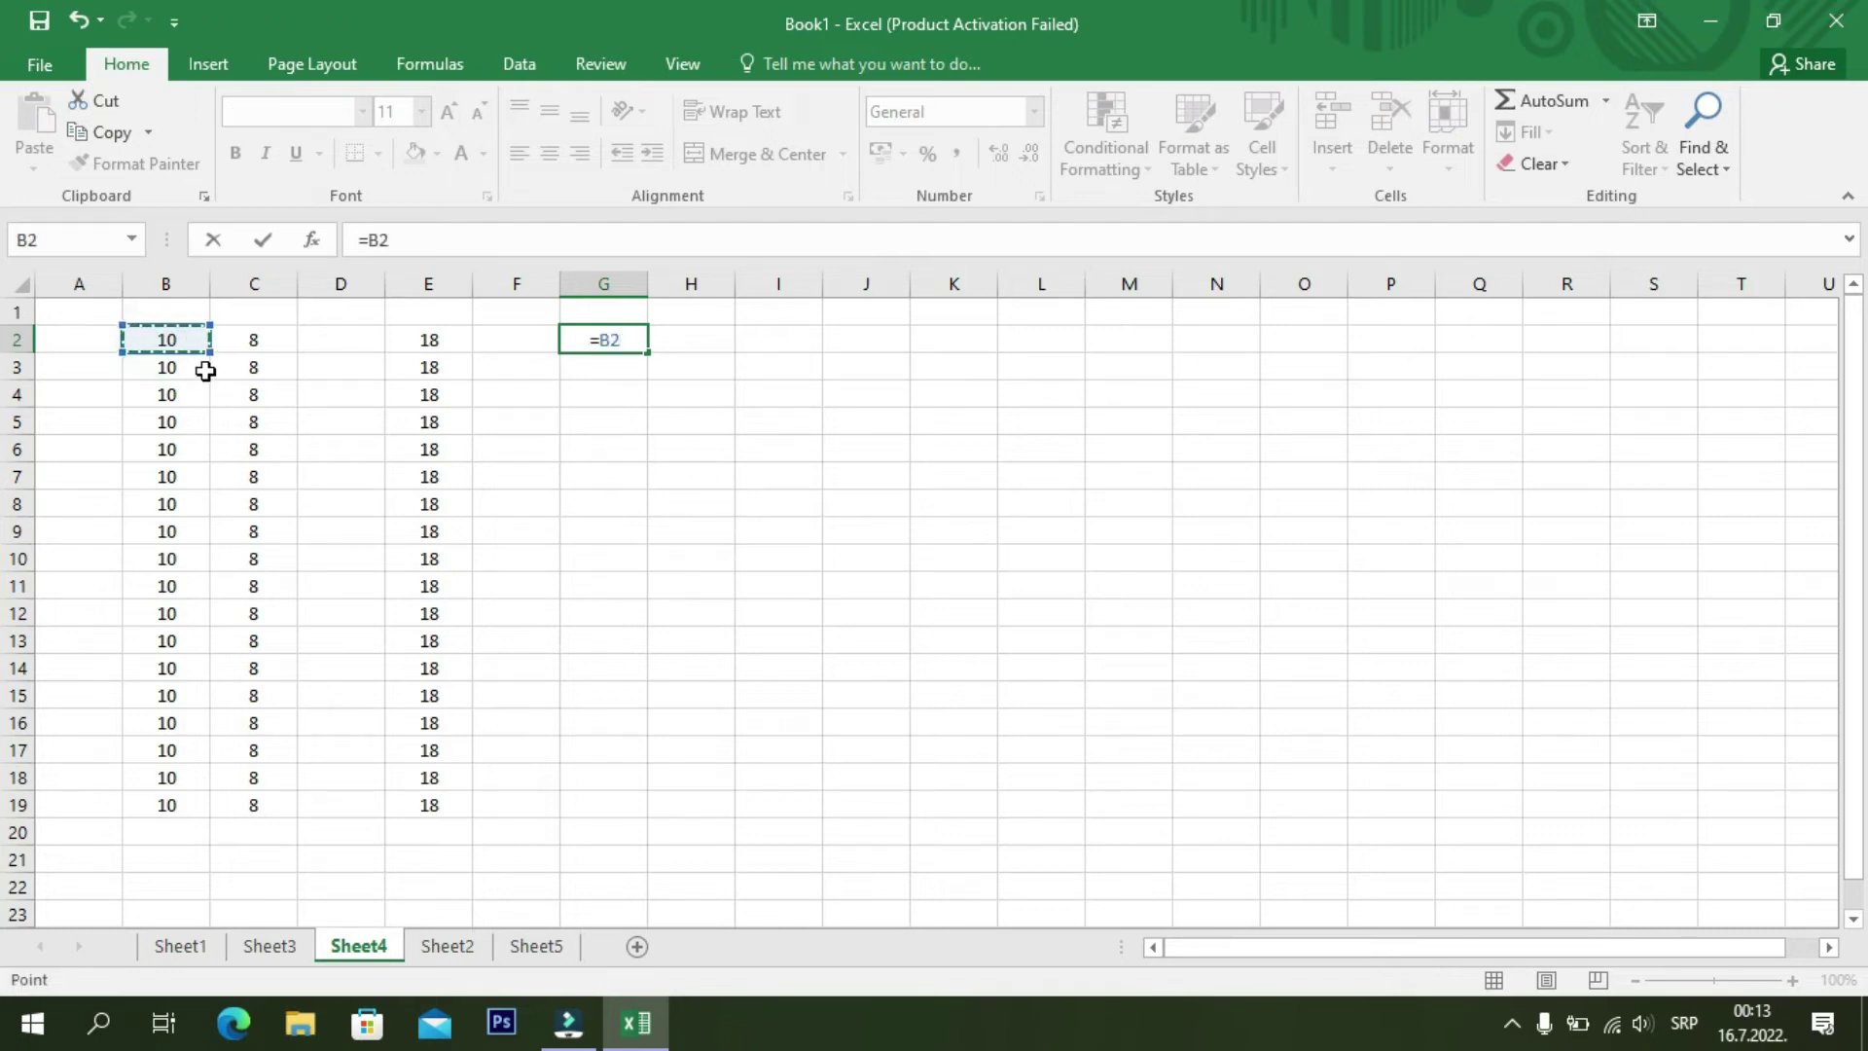
type("-")
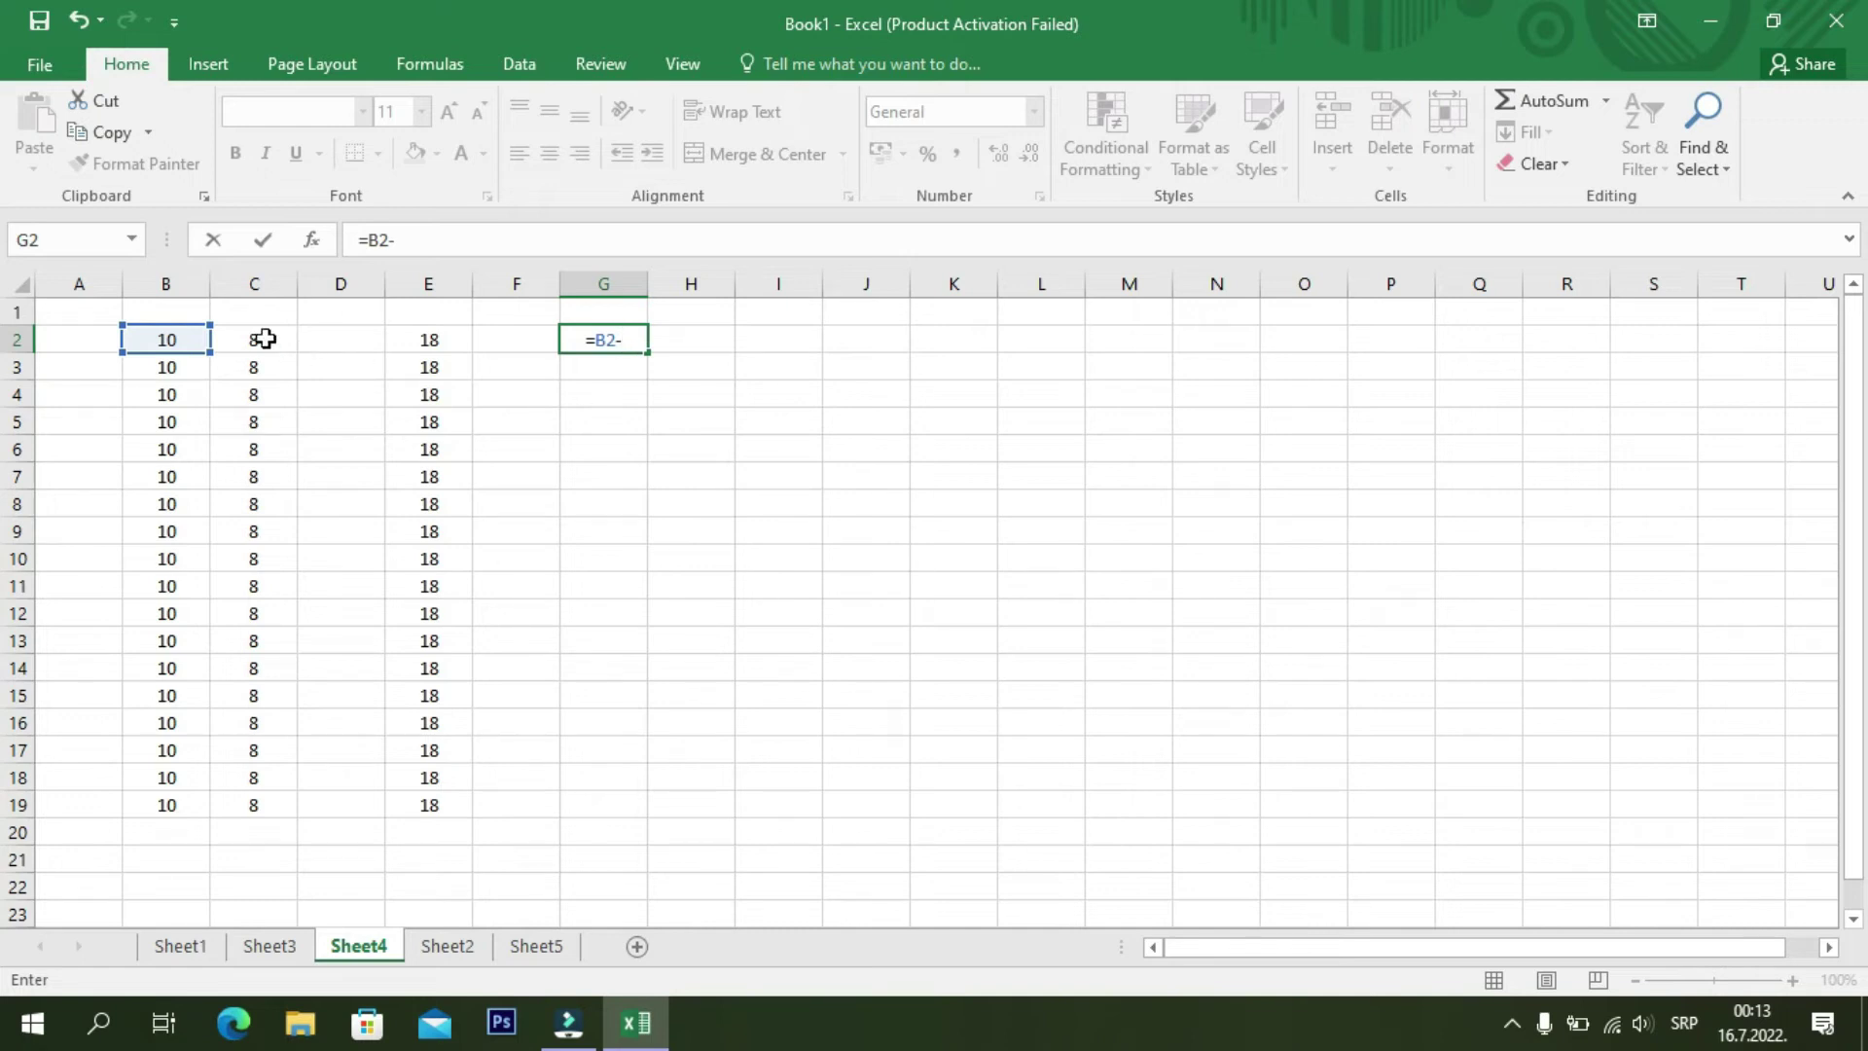
left_click(257, 341)
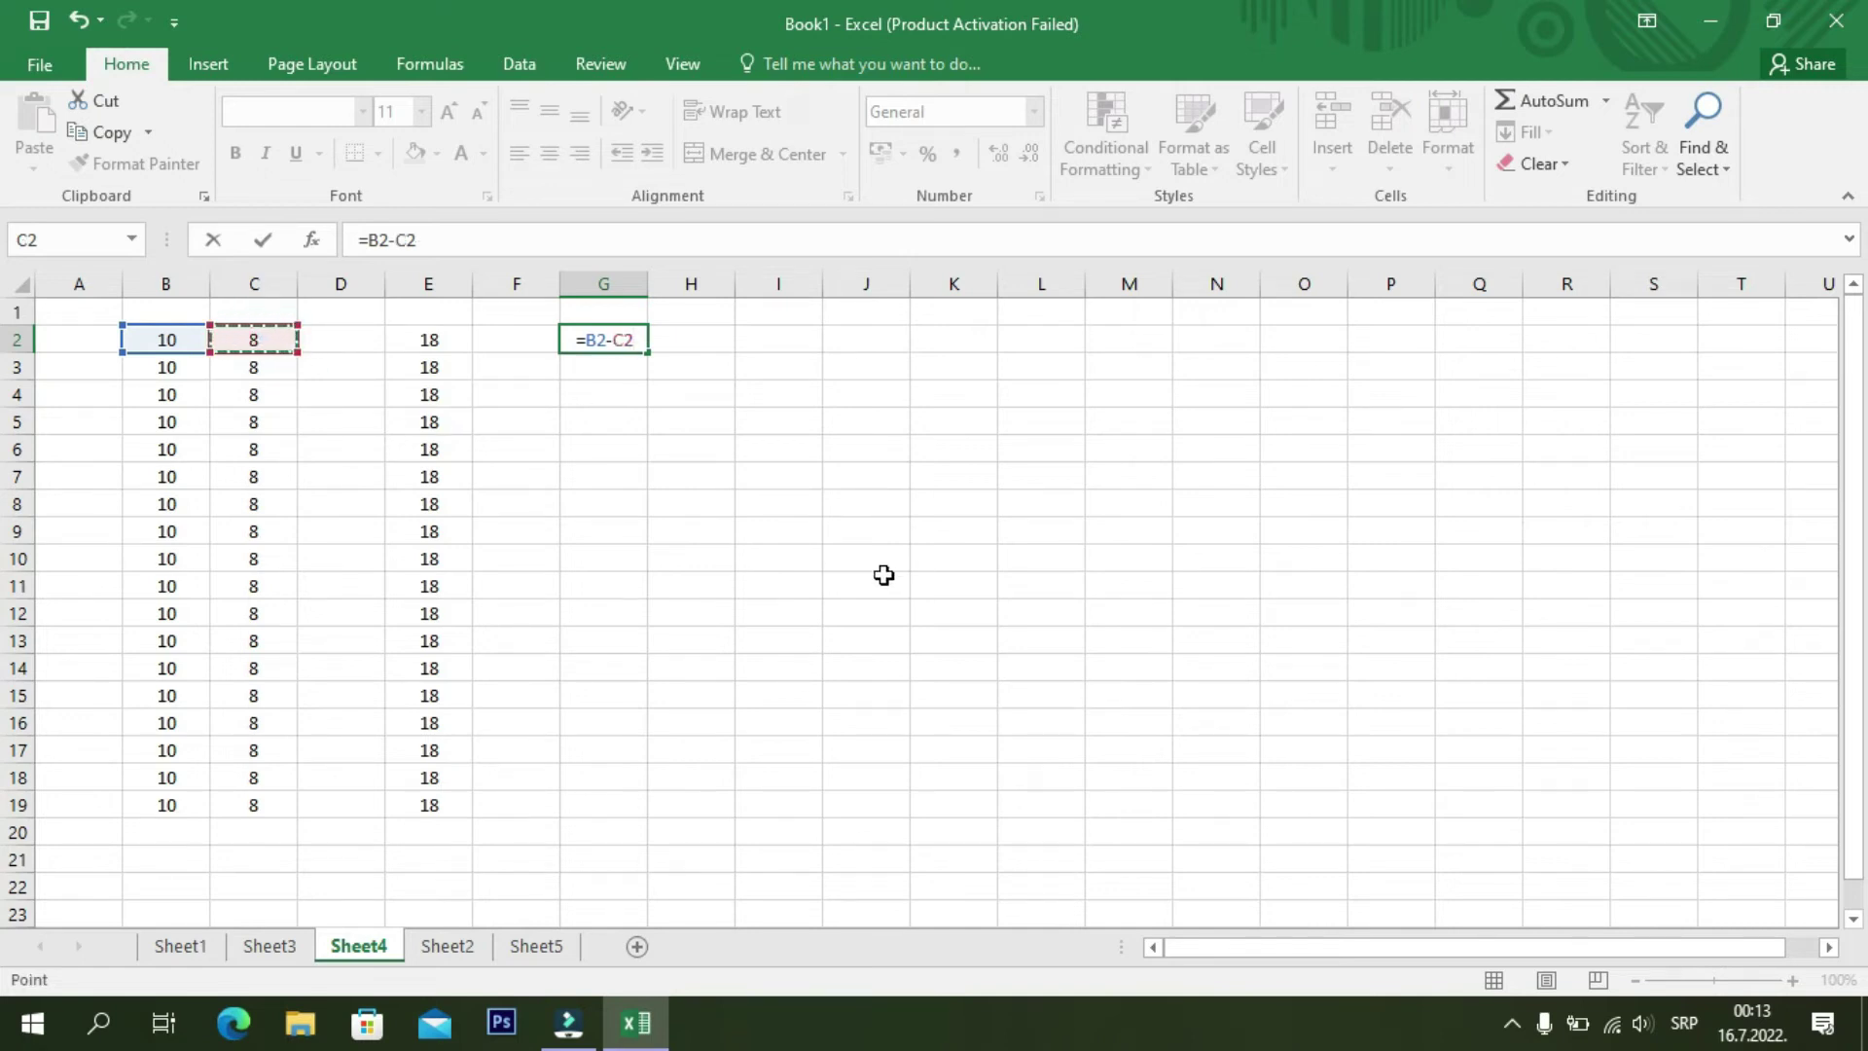
key("Return")
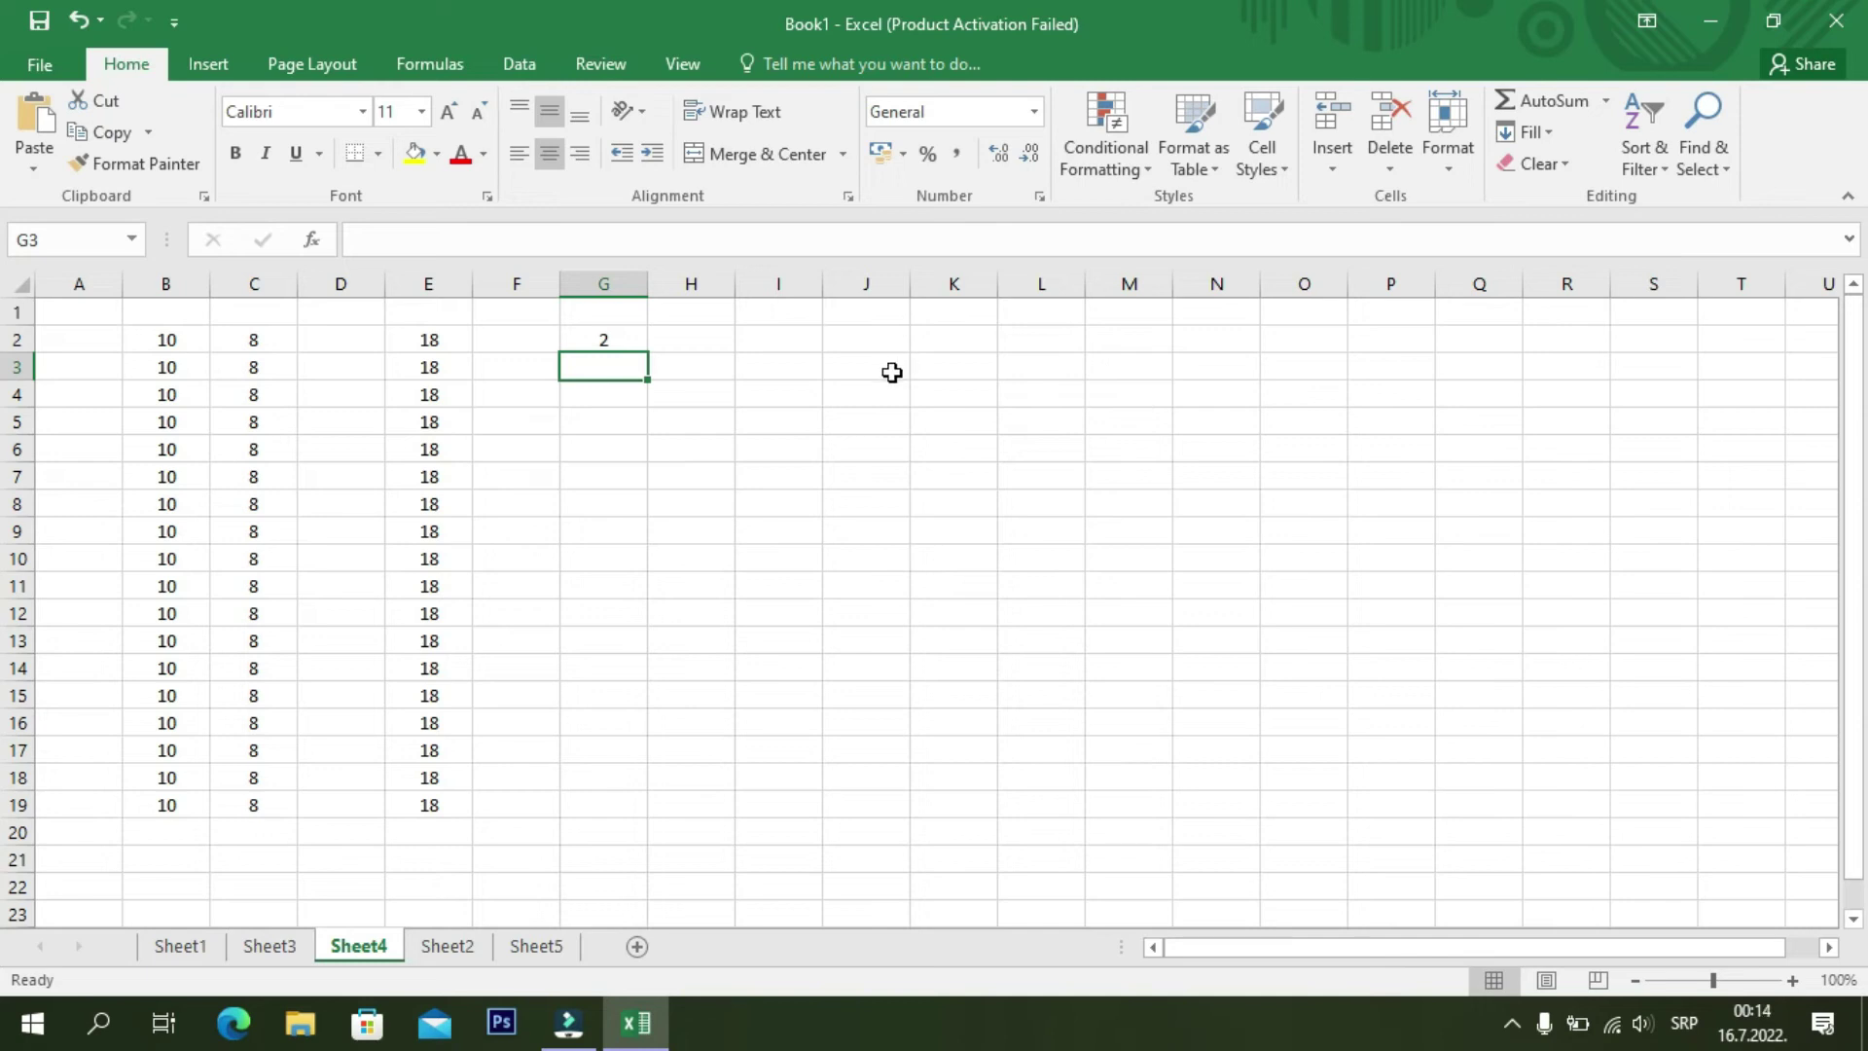
left_click(627, 341)
left_click_drag(651, 356, 671, 808)
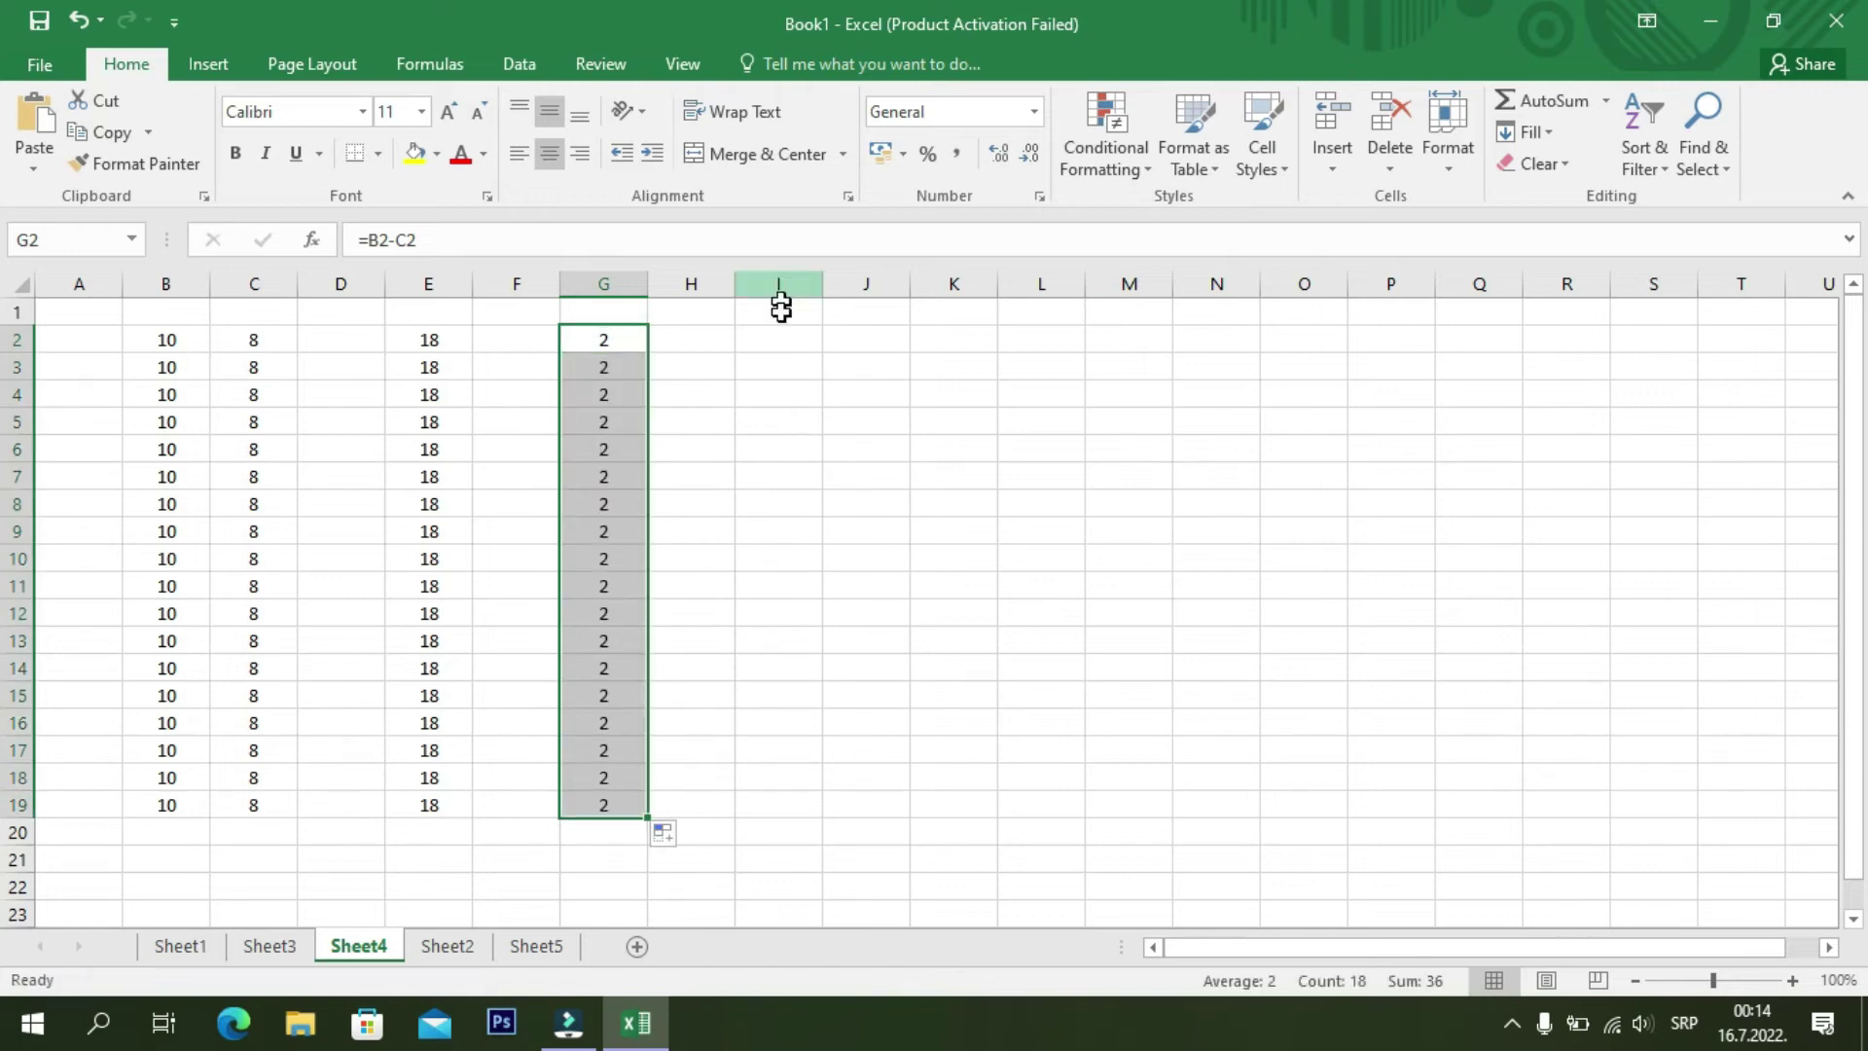
left_click(786, 340)
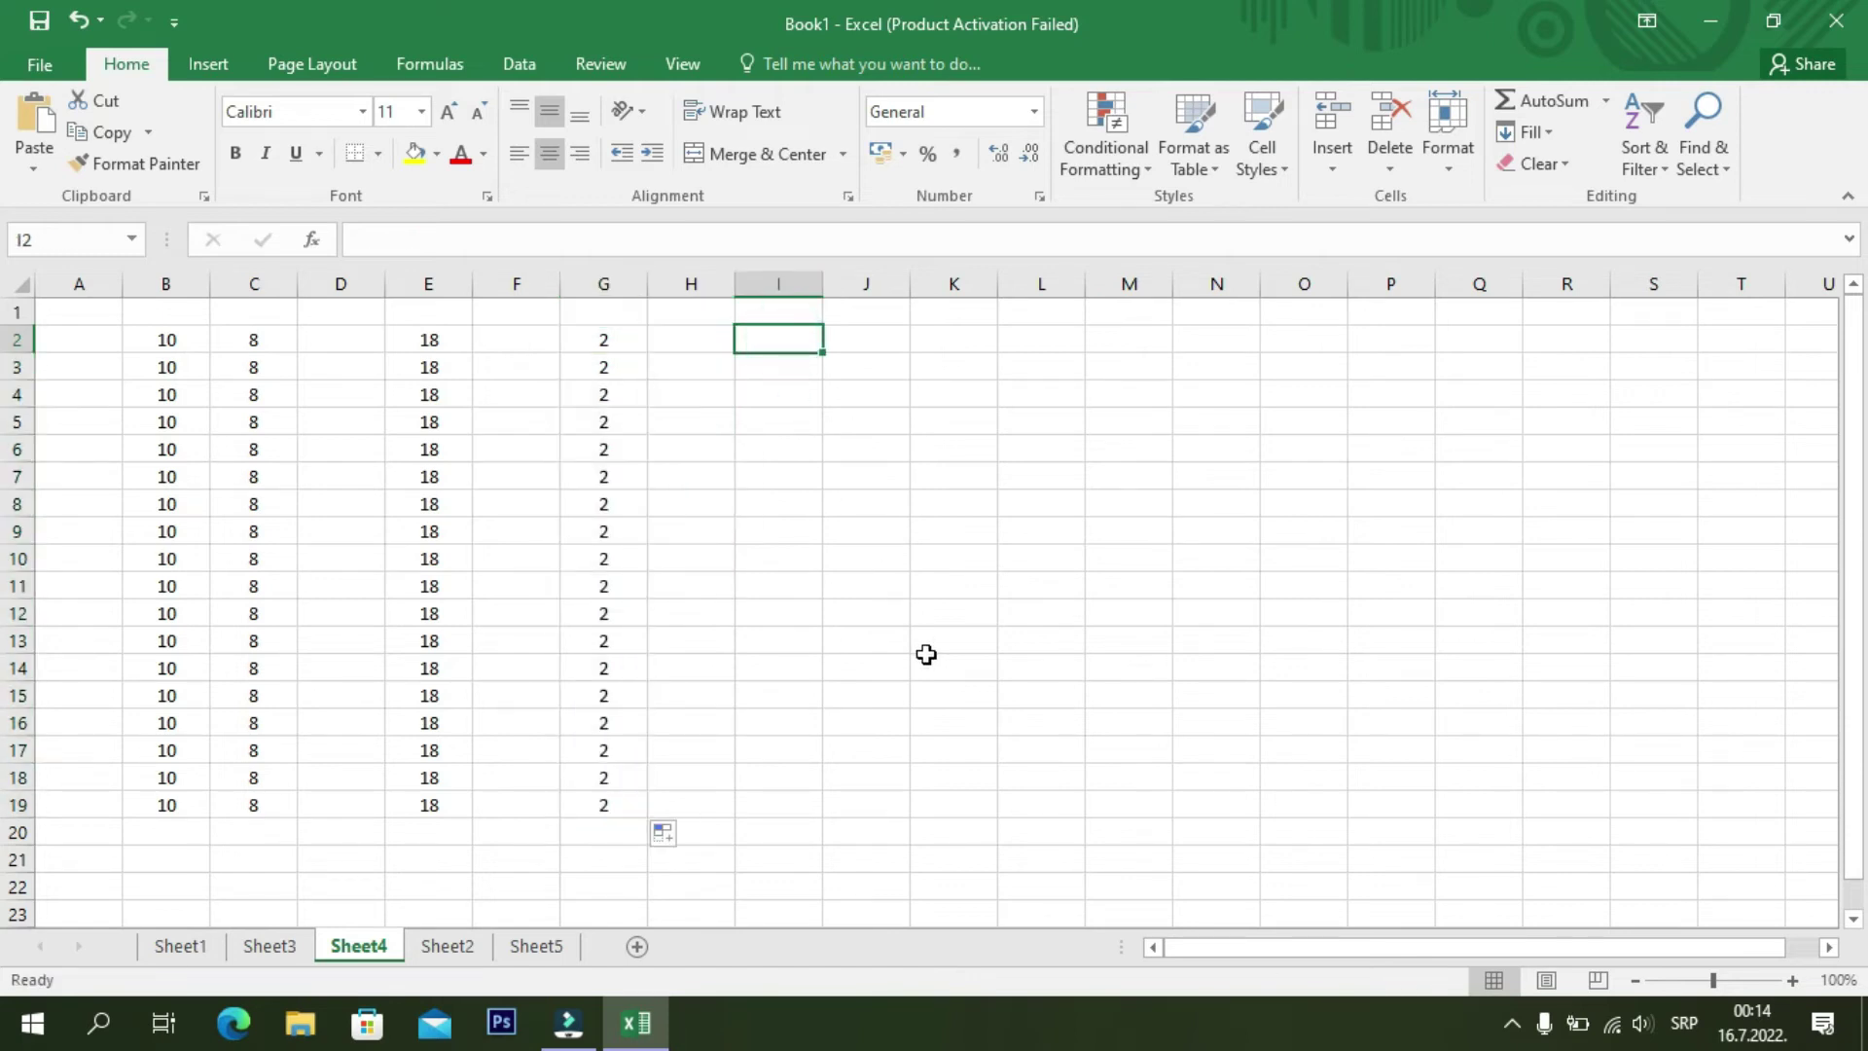
- Enter =B2*C2 in I2 and fill it down to I19, showing 80 in each row
type("=")
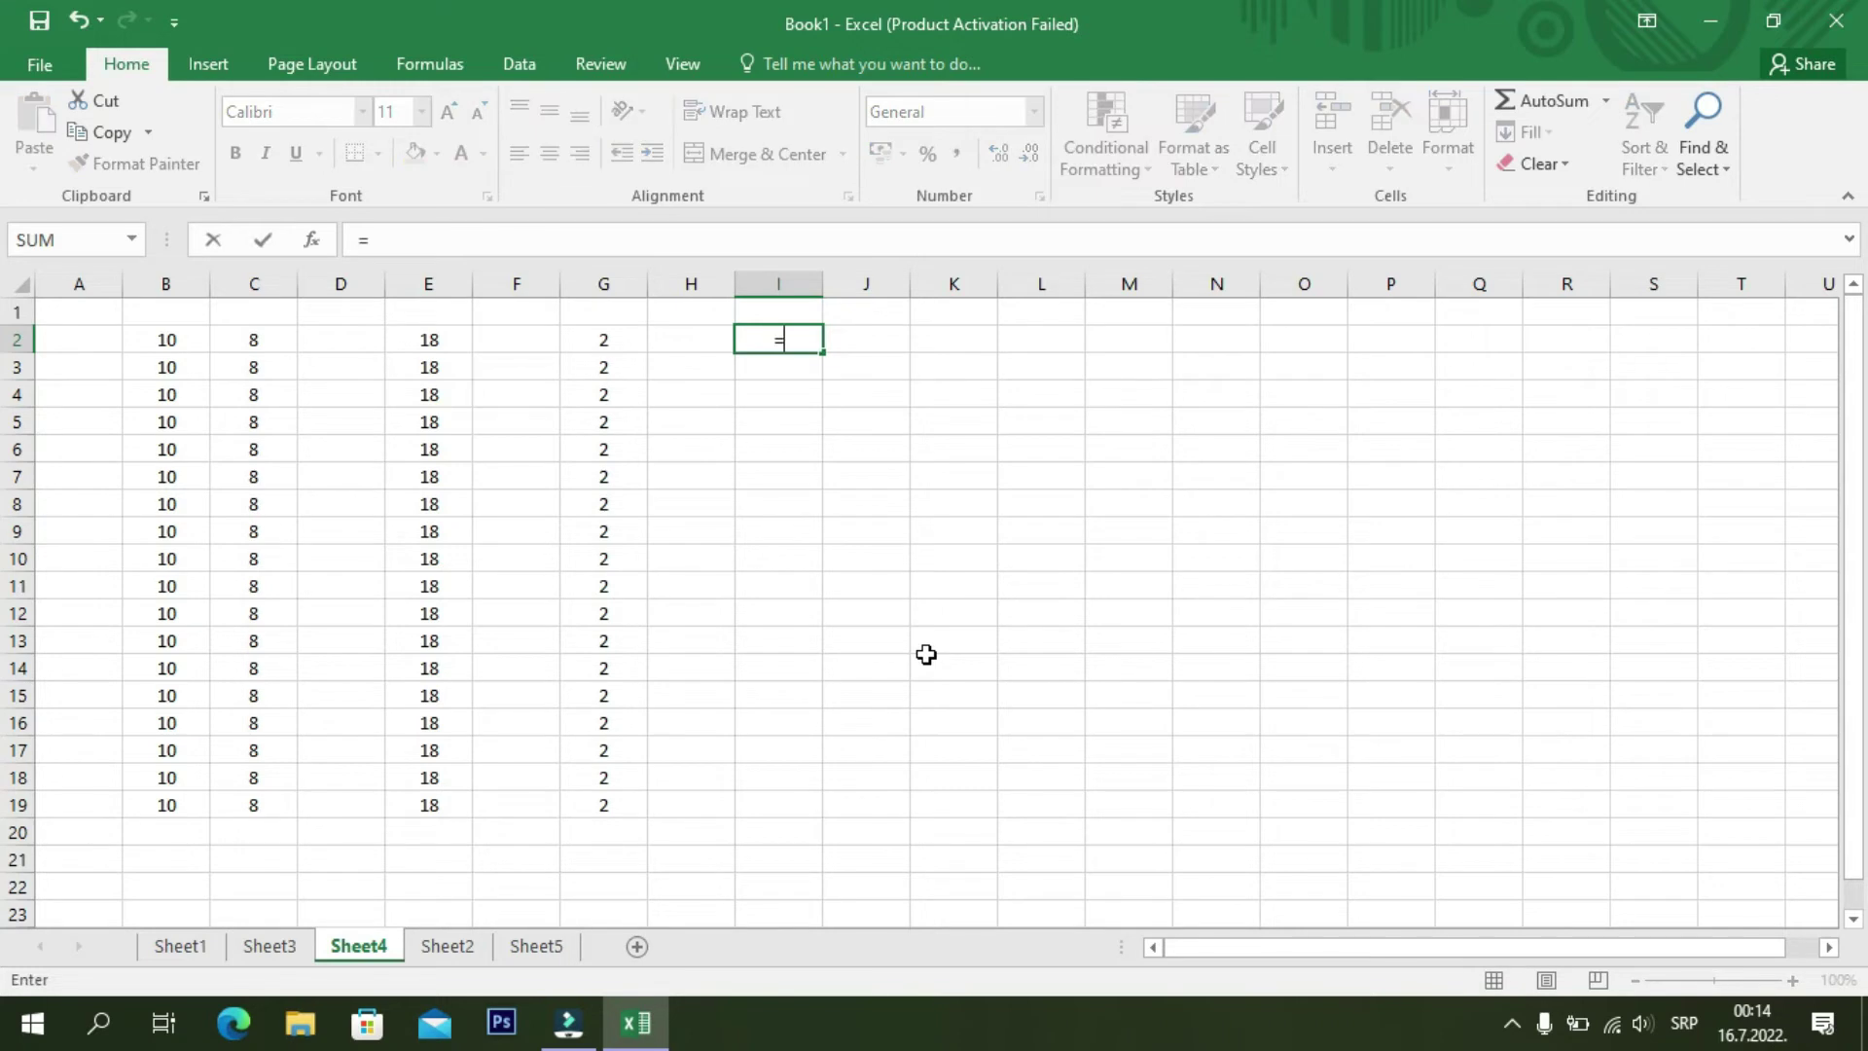
left_click(159, 338)
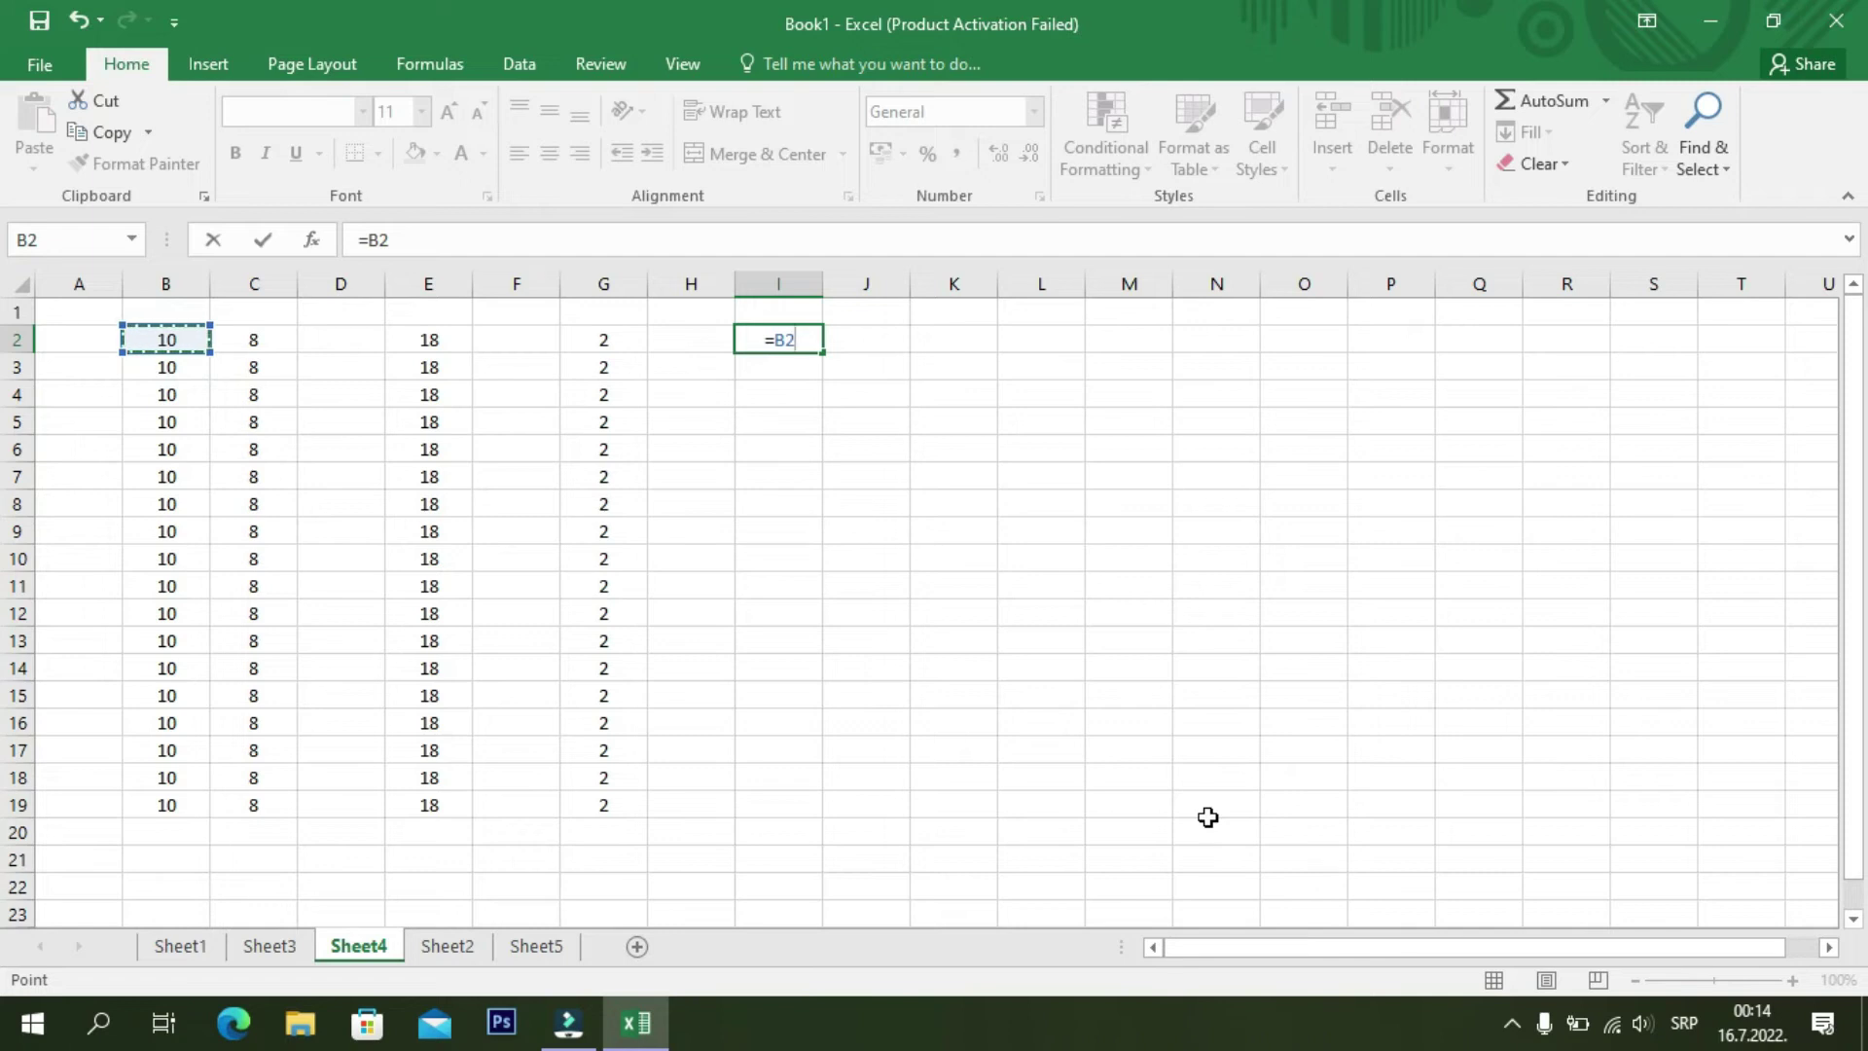
type("*")
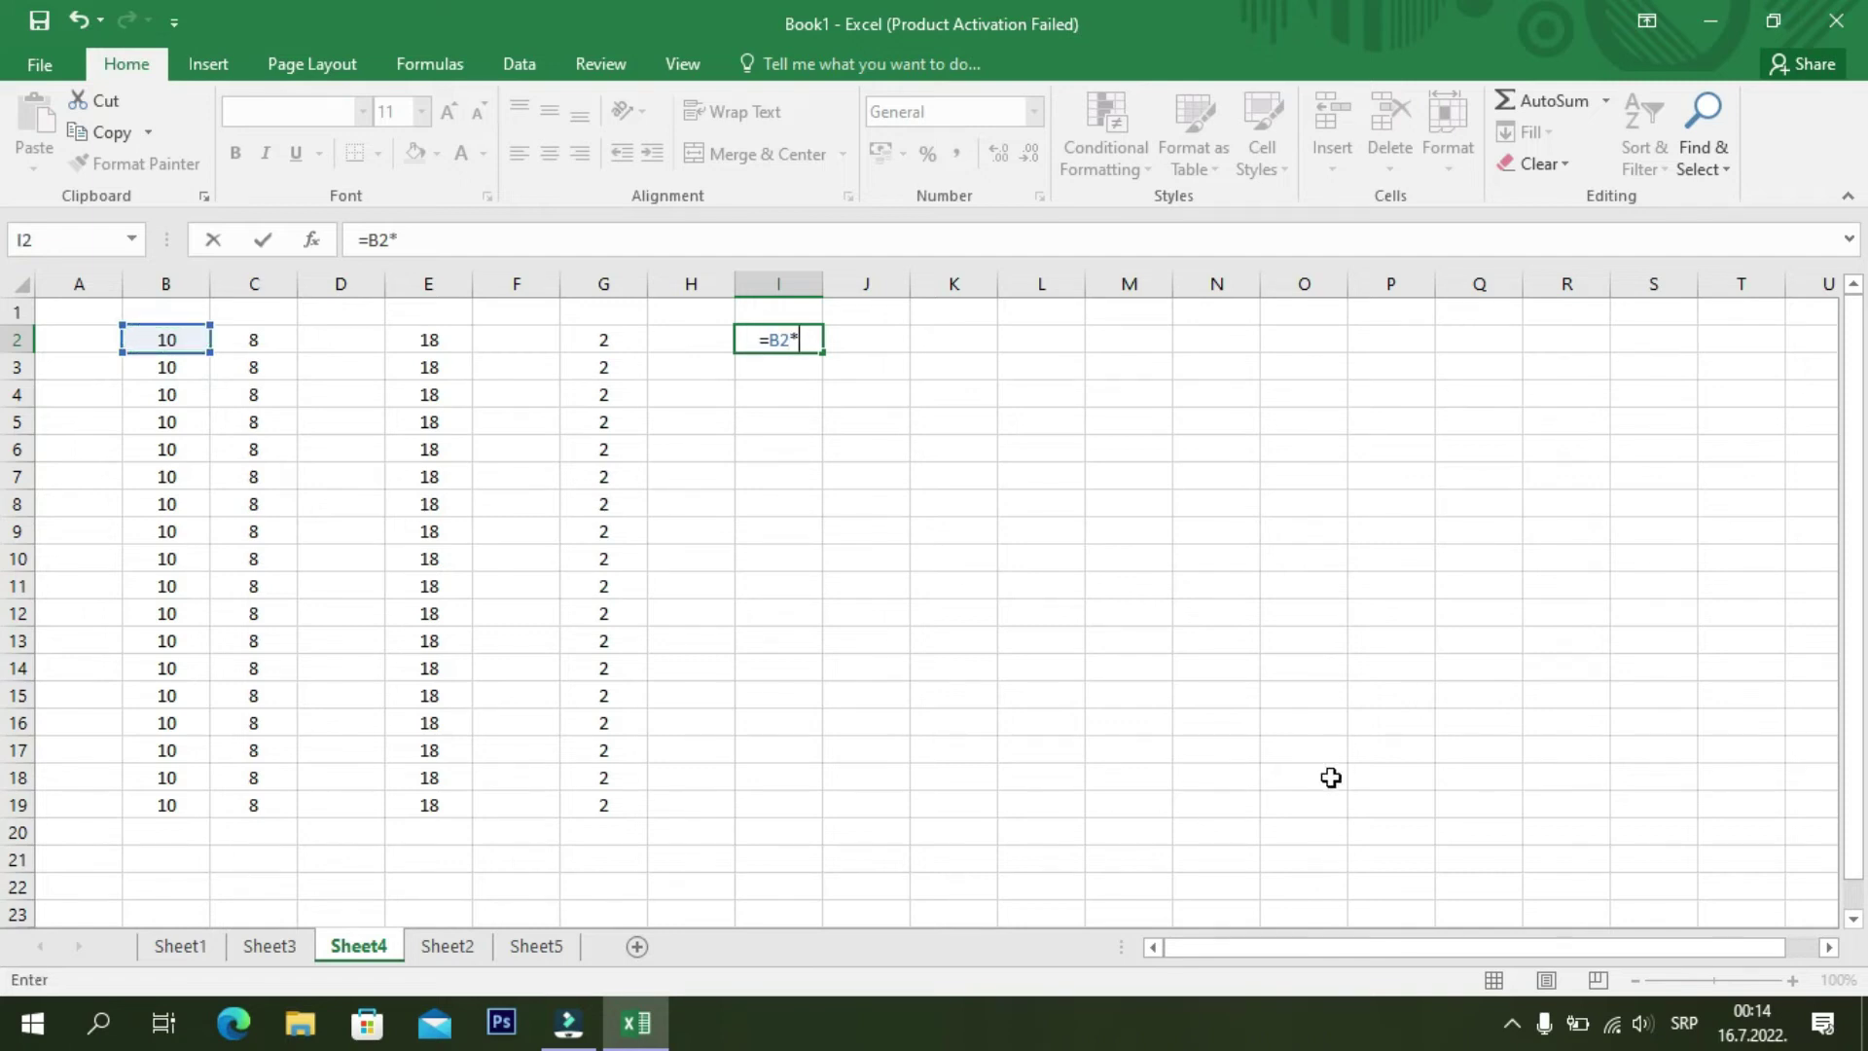
left_click(266, 341)
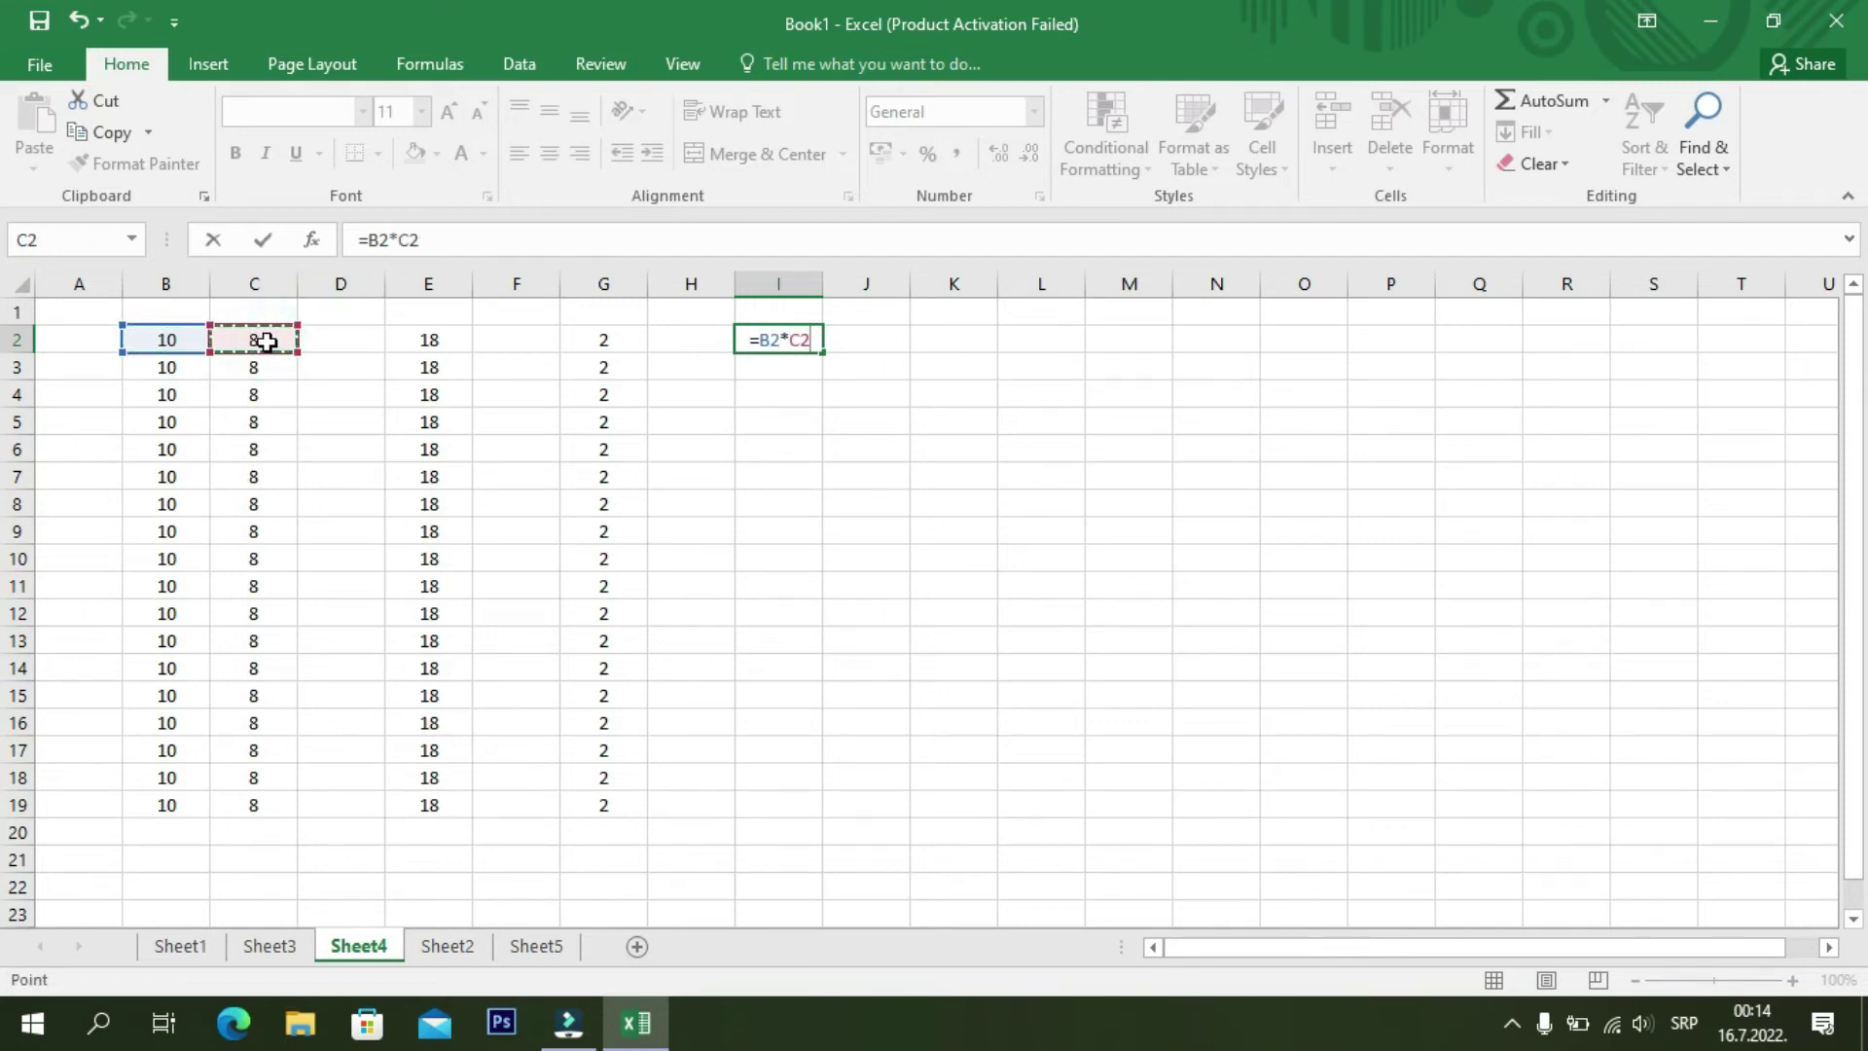
key("Return")
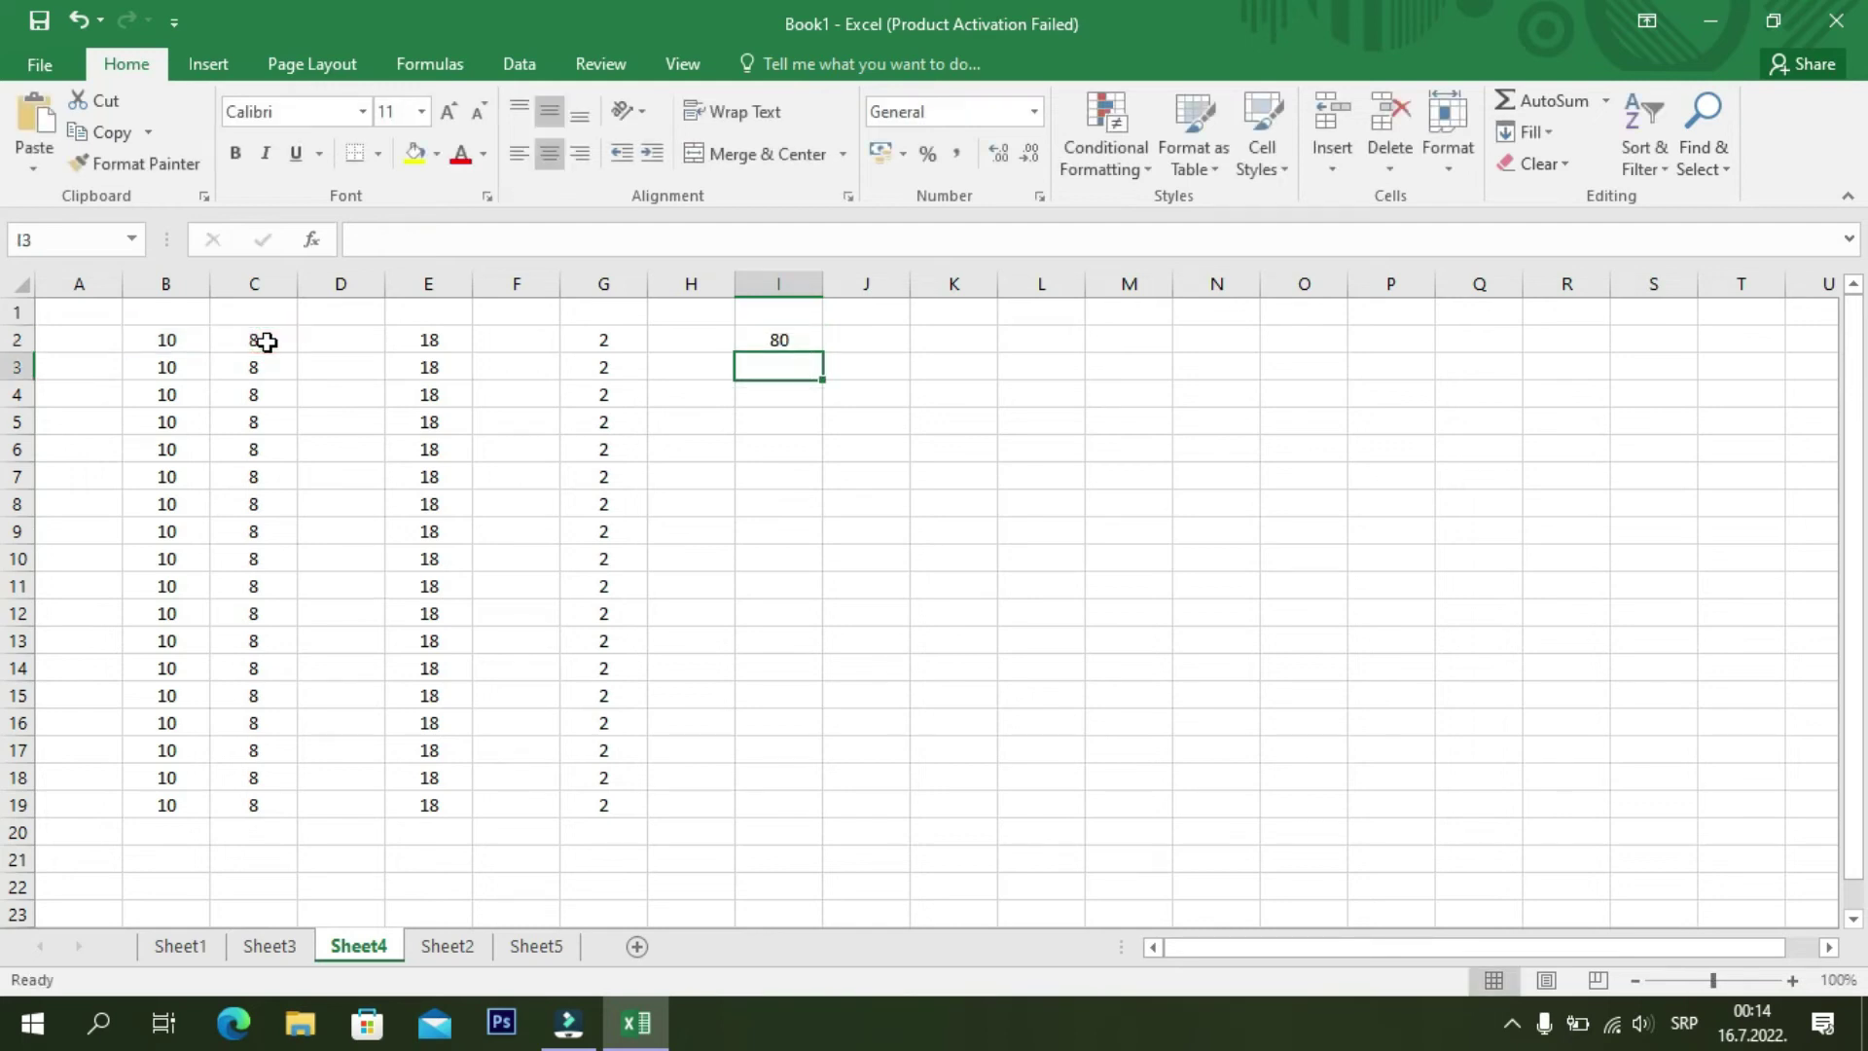
left_click(764, 340)
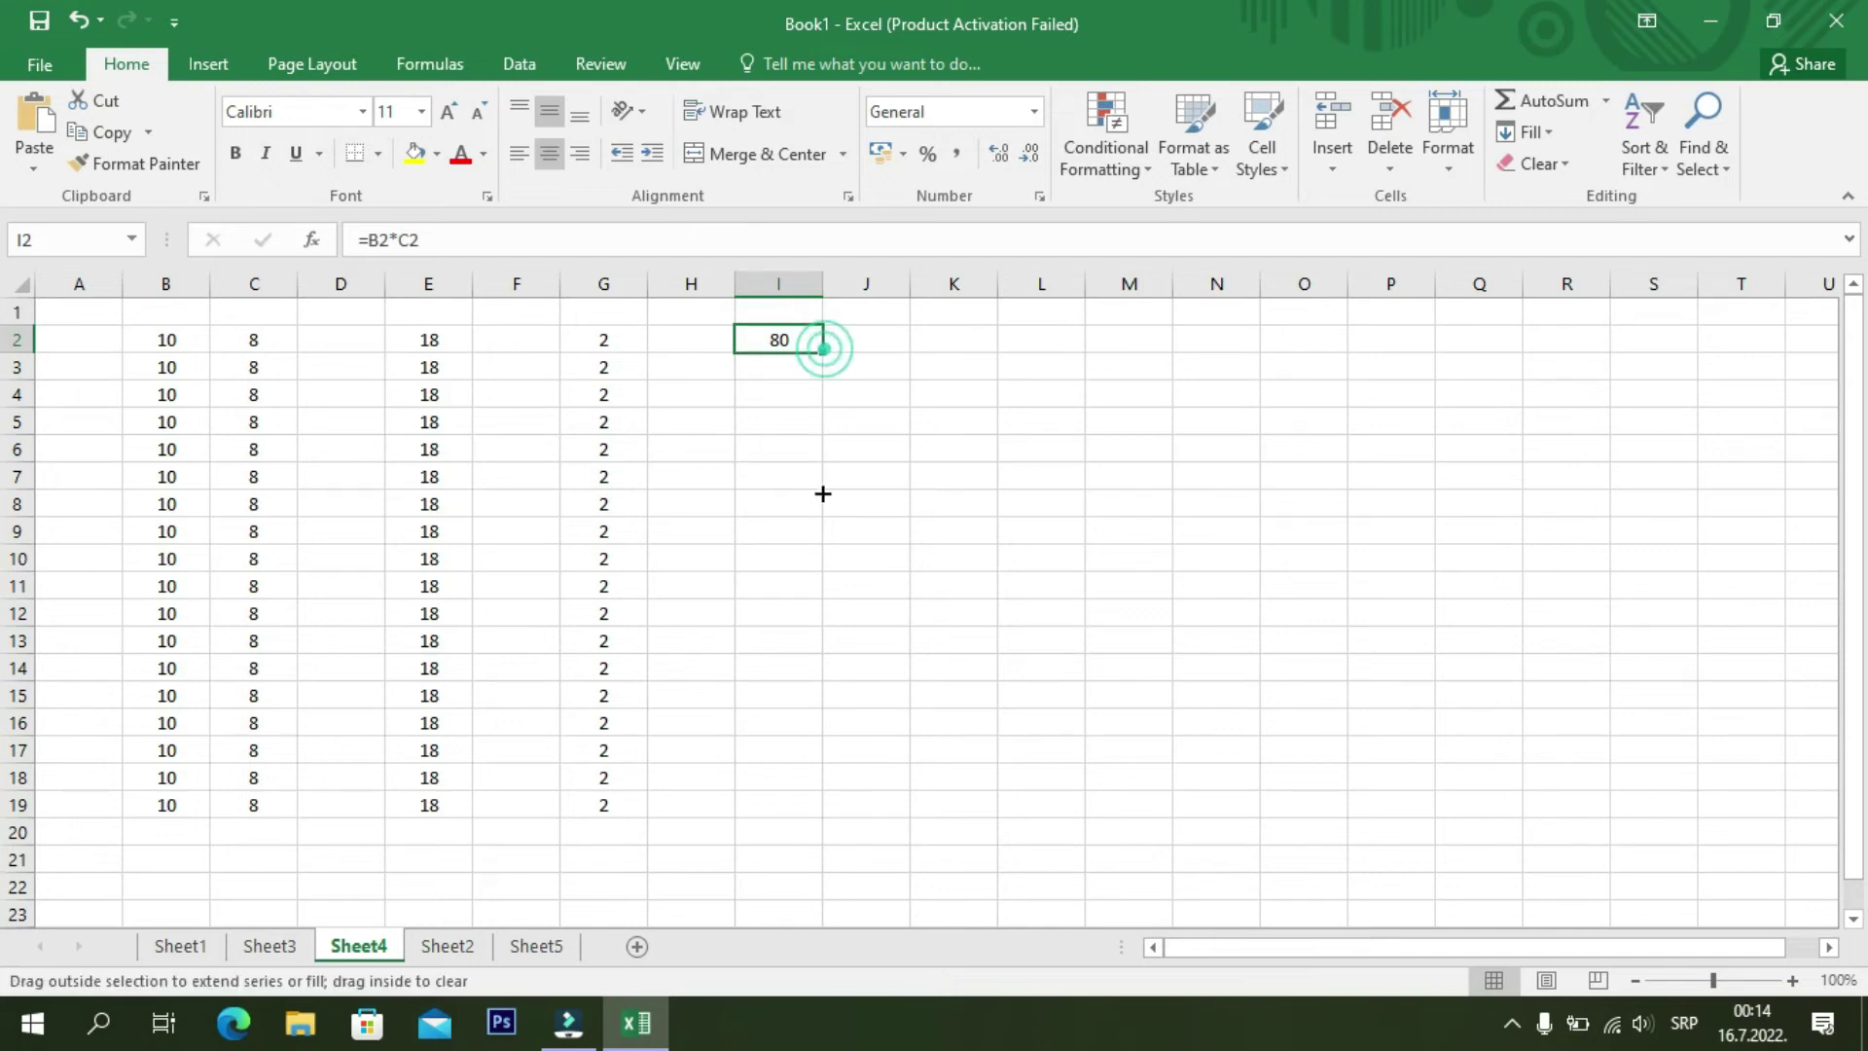
left_click_drag(828, 352, 835, 813)
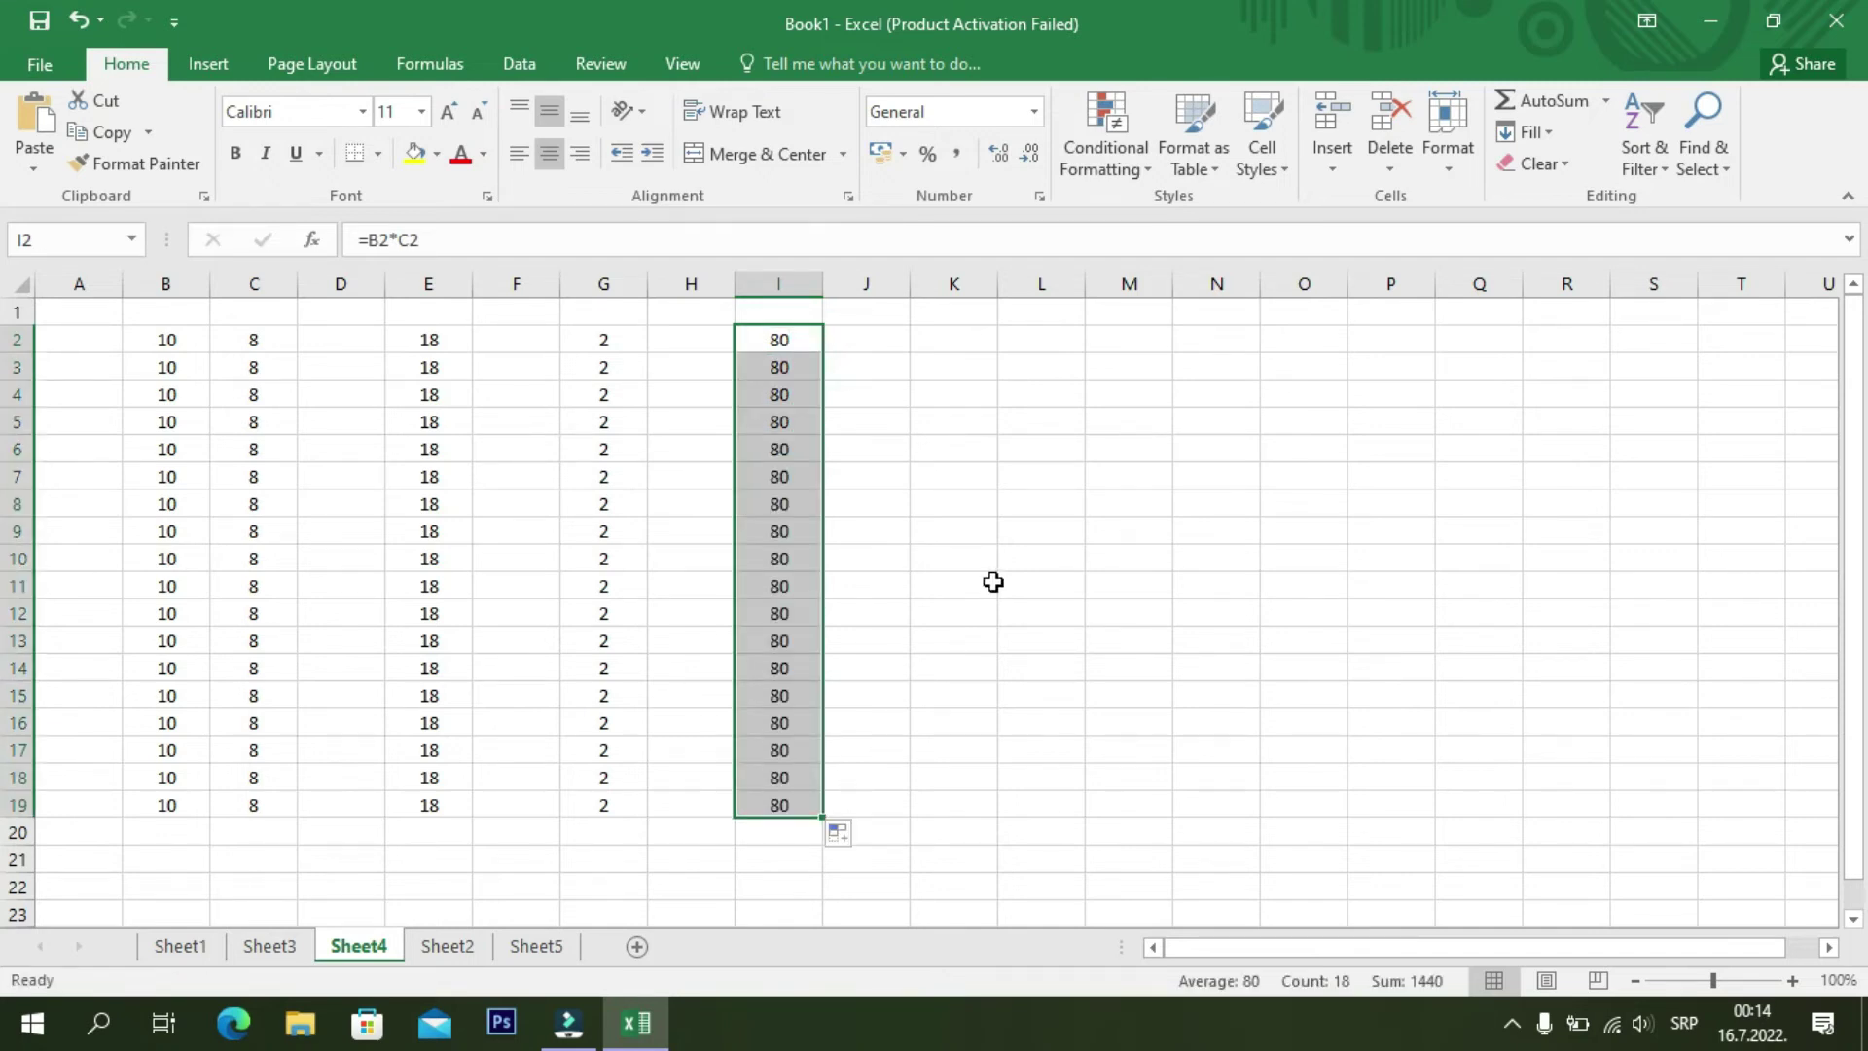
left_click(952, 338)
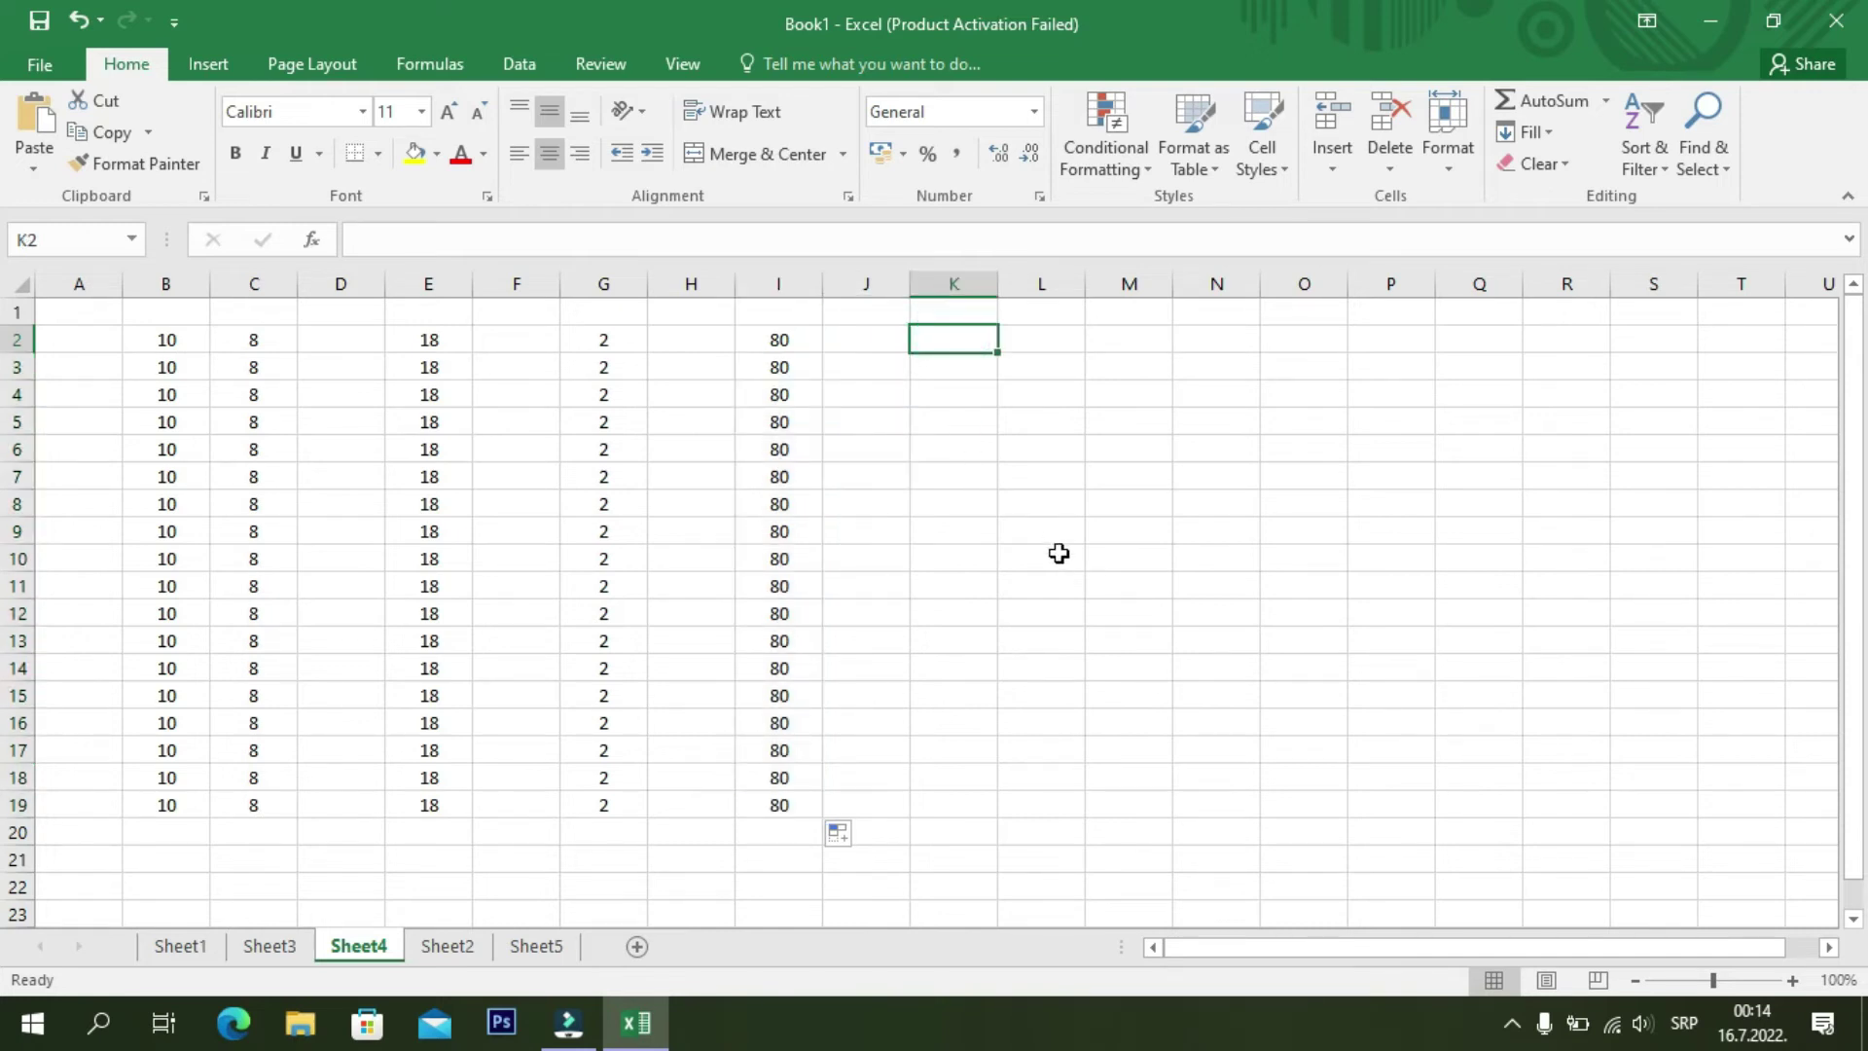
- Enter =B2/C2 in K2 and fill it down to K19, showing 1,25 in each row
type("?")
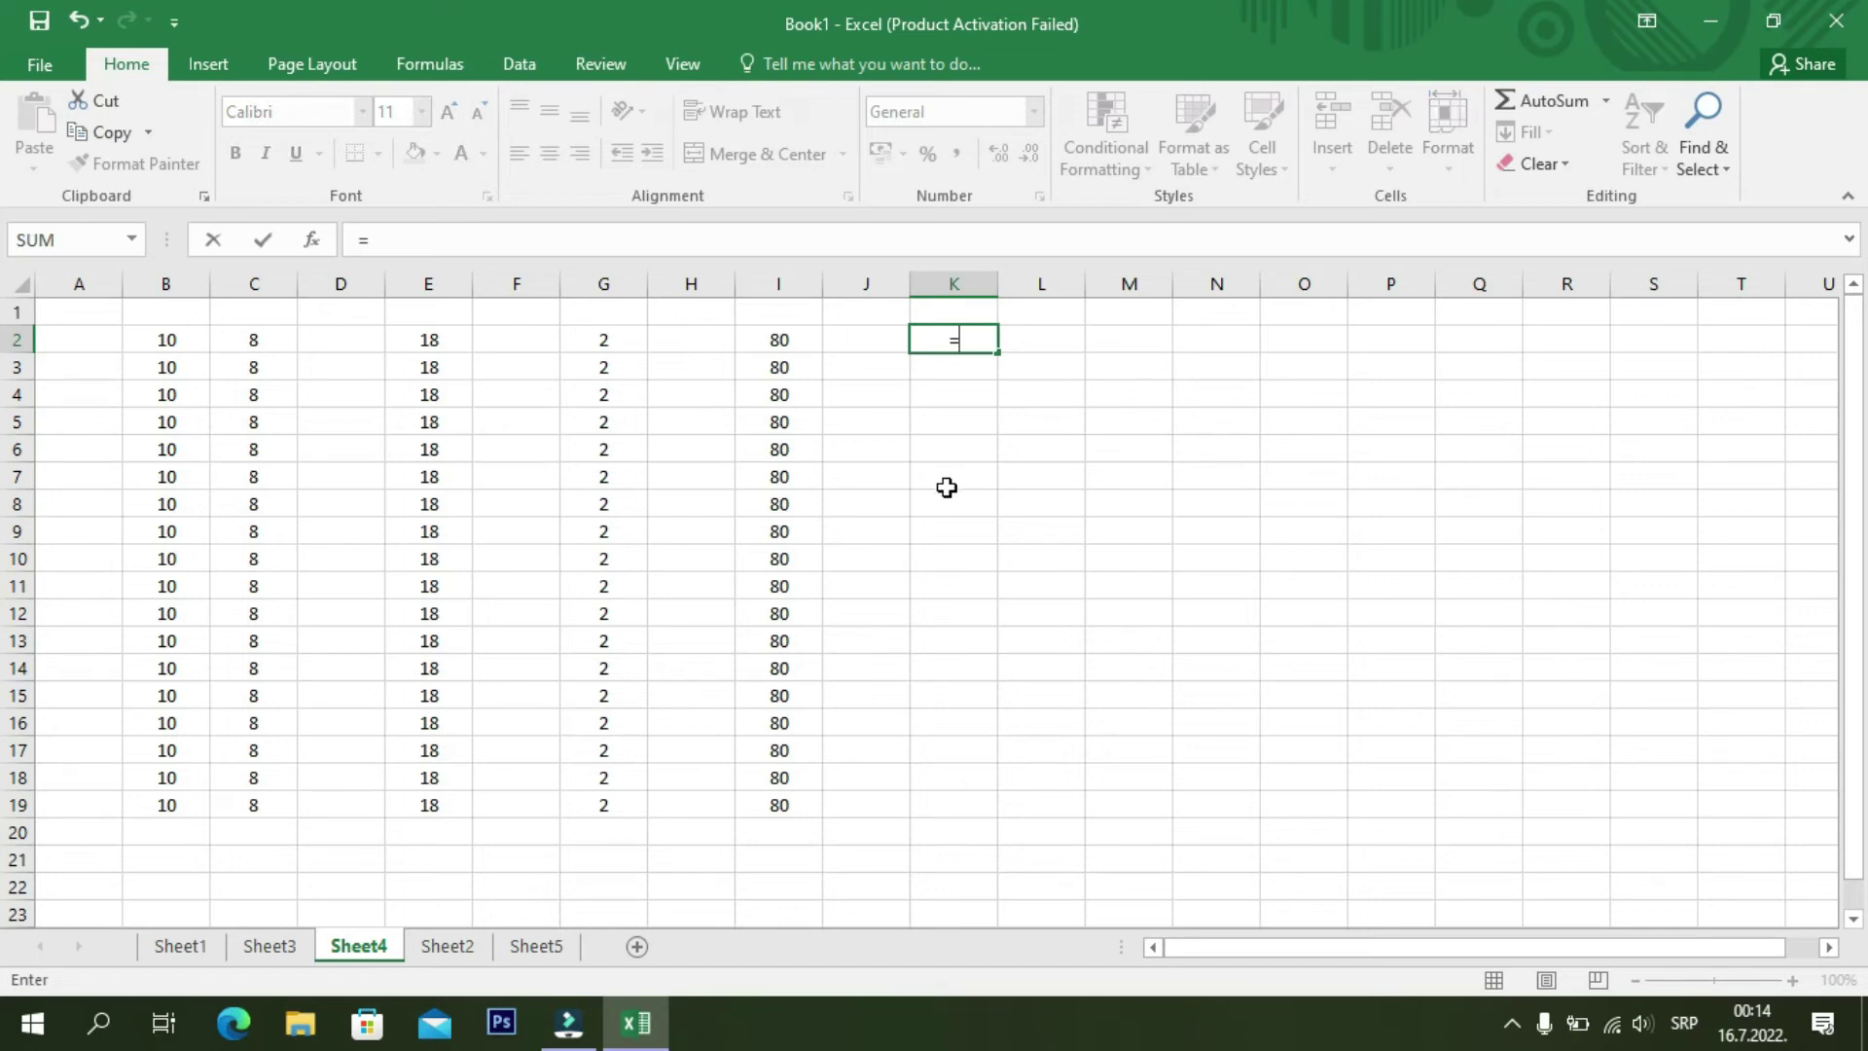
left_click(164, 343)
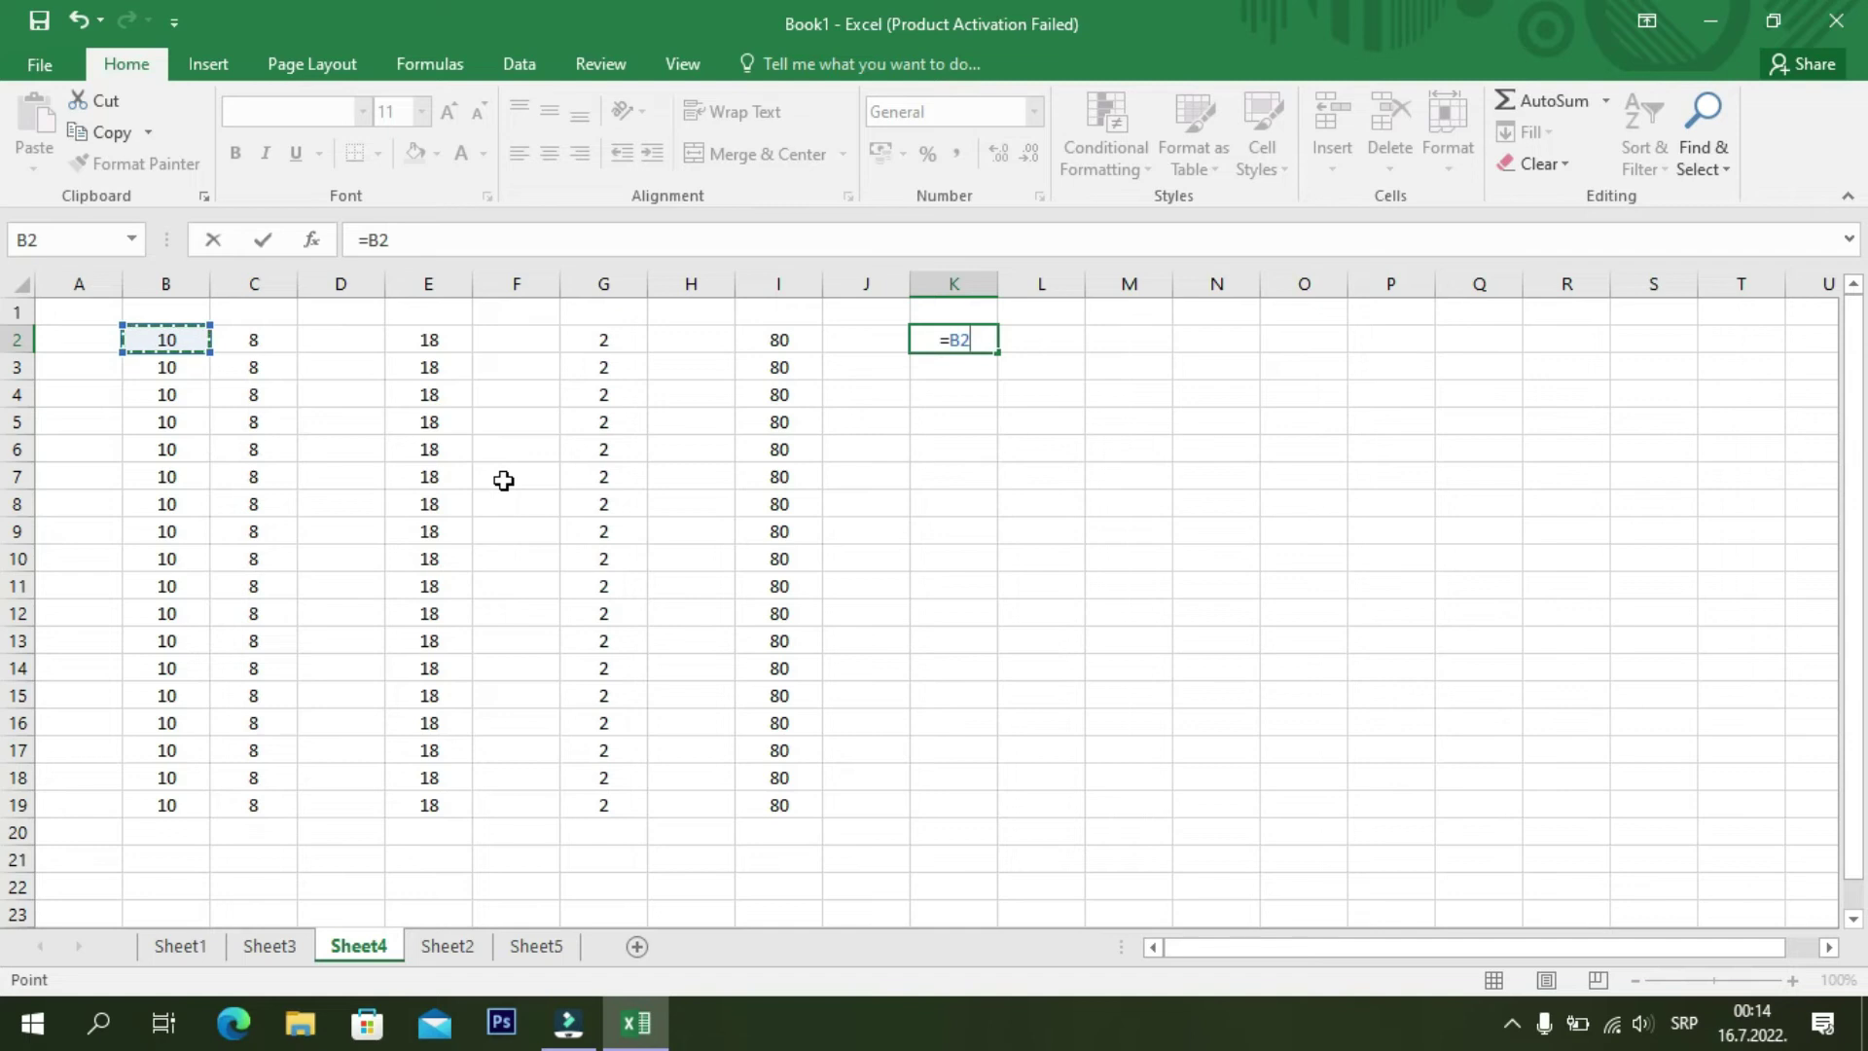
type("/")
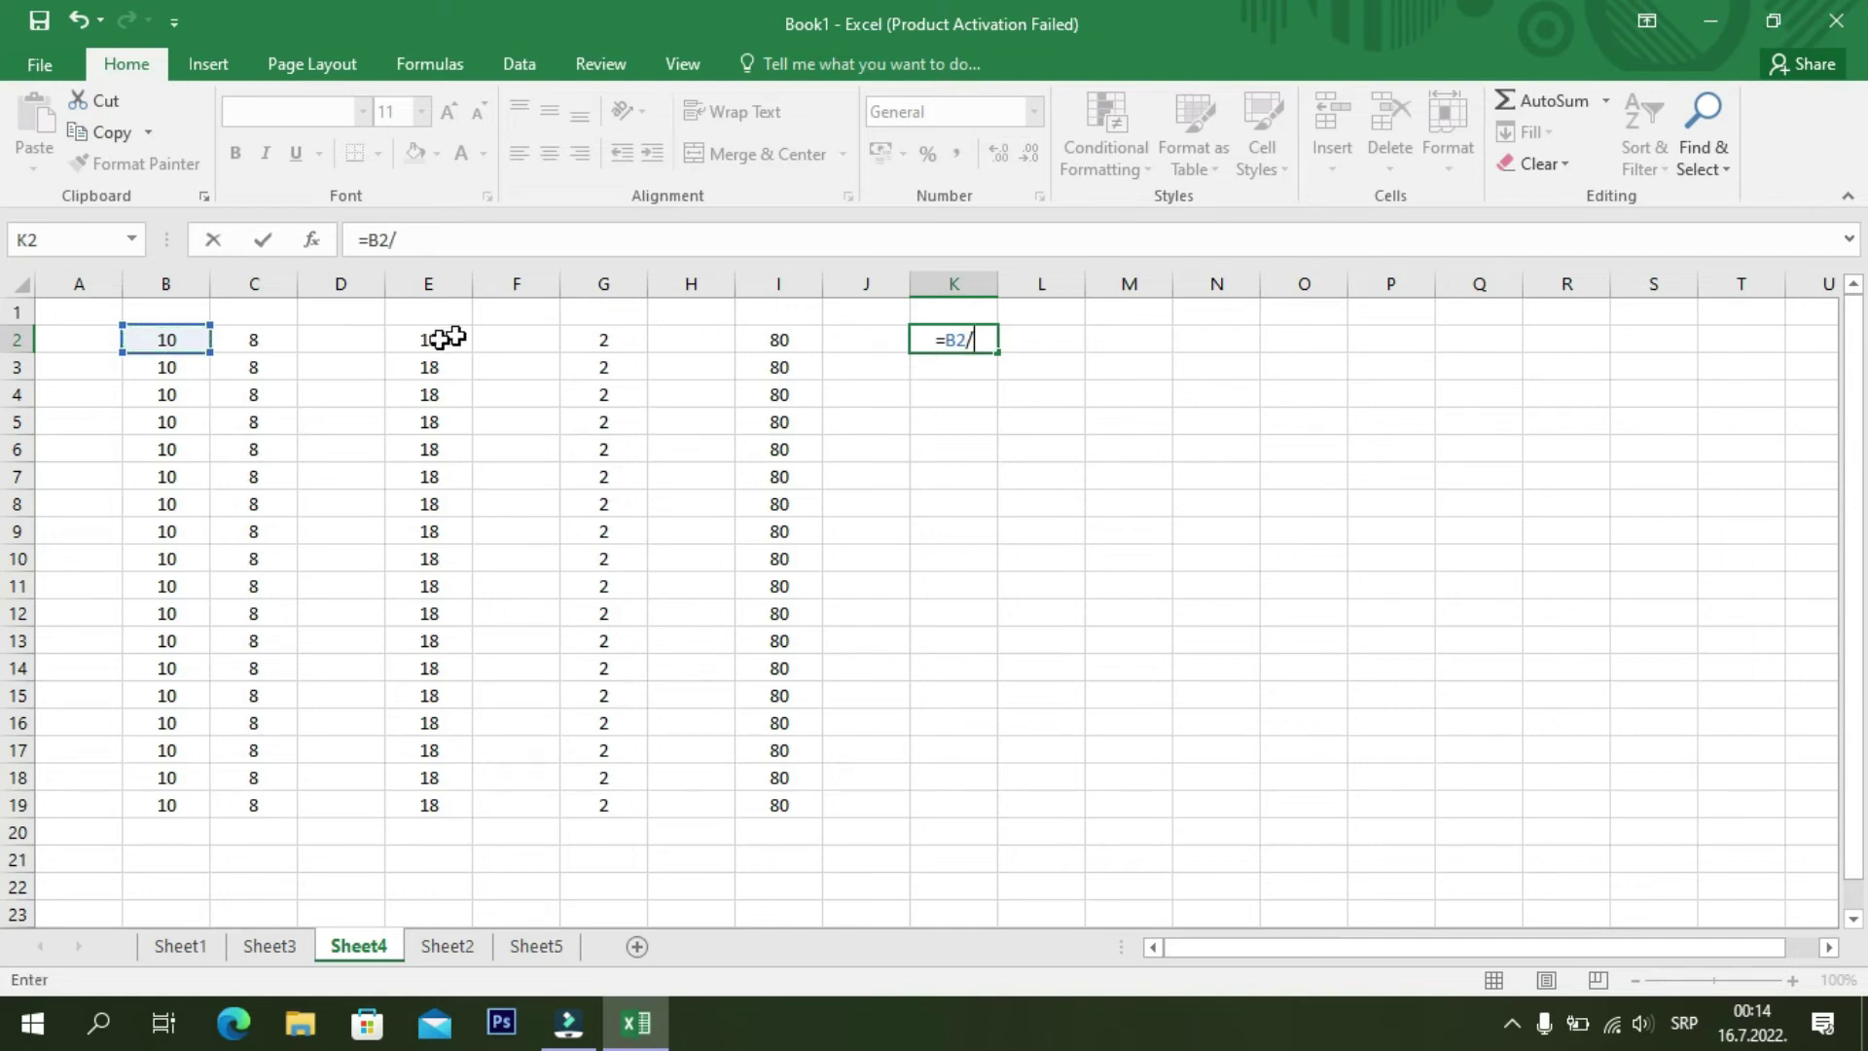
left_click(254, 344)
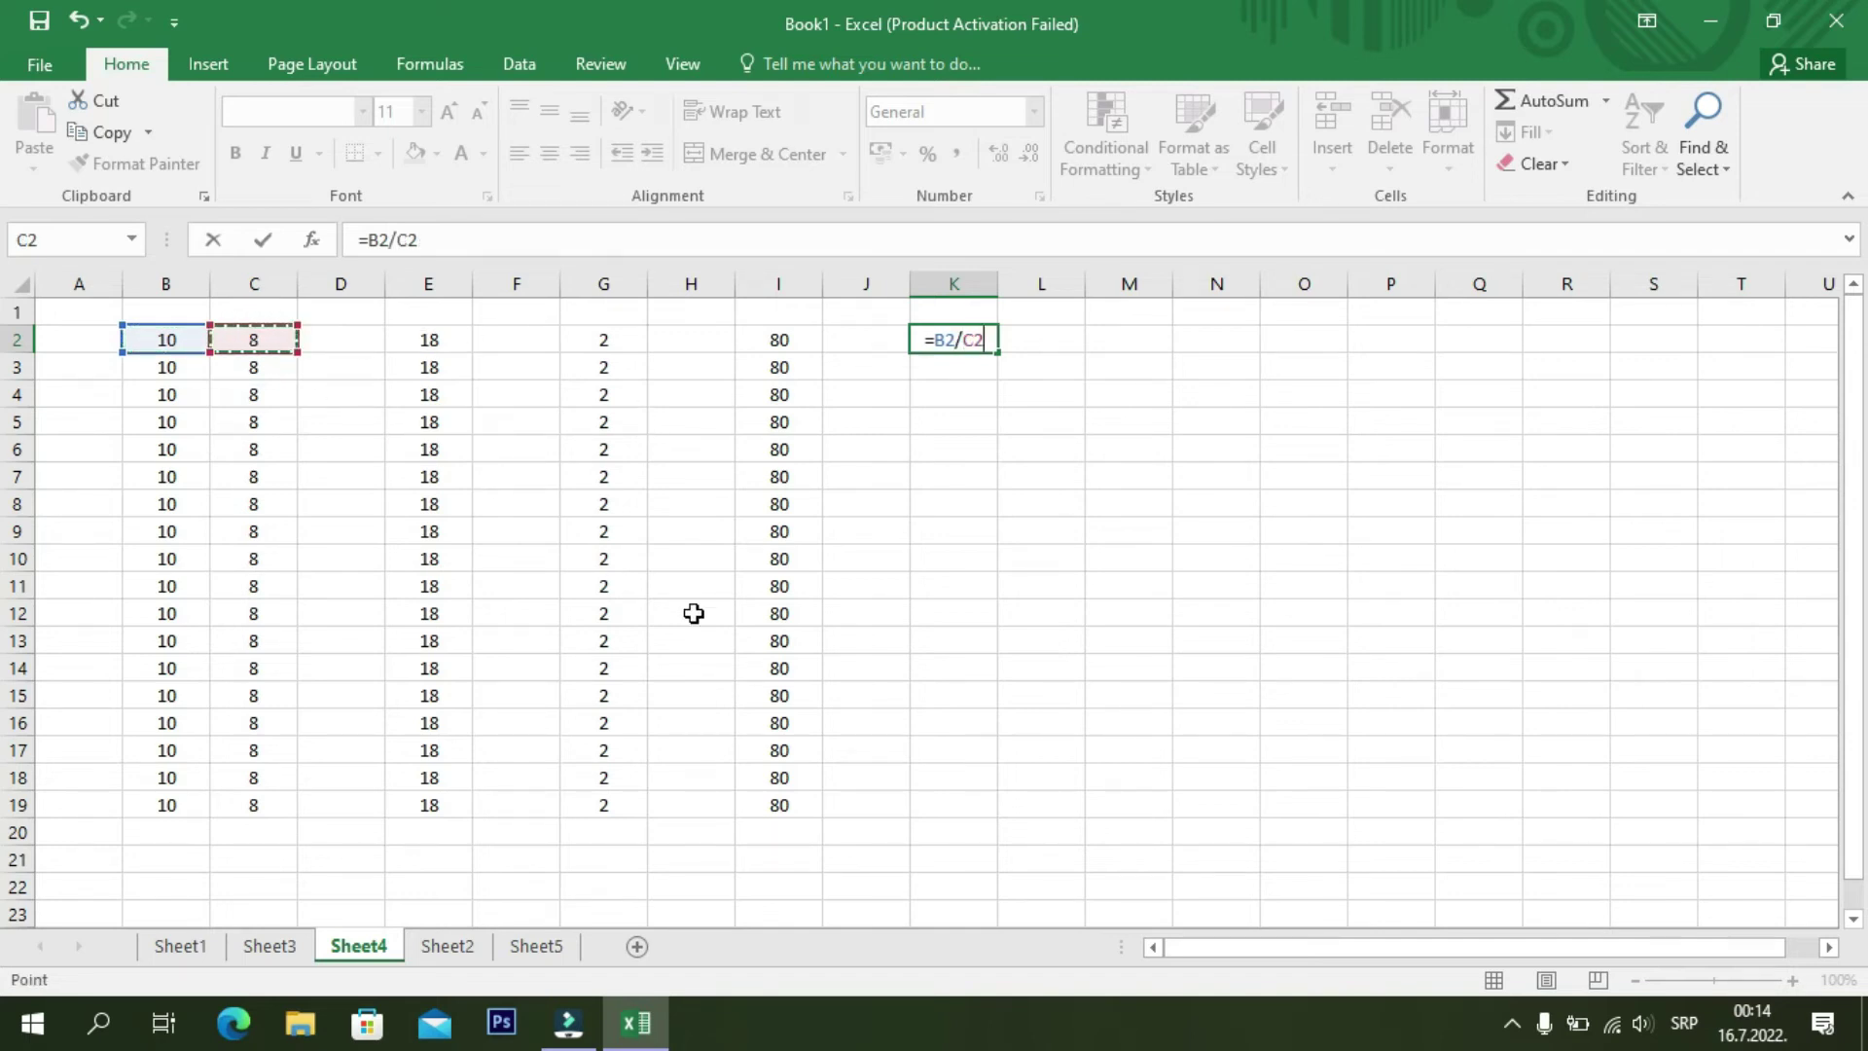
key("ctrl+Return")
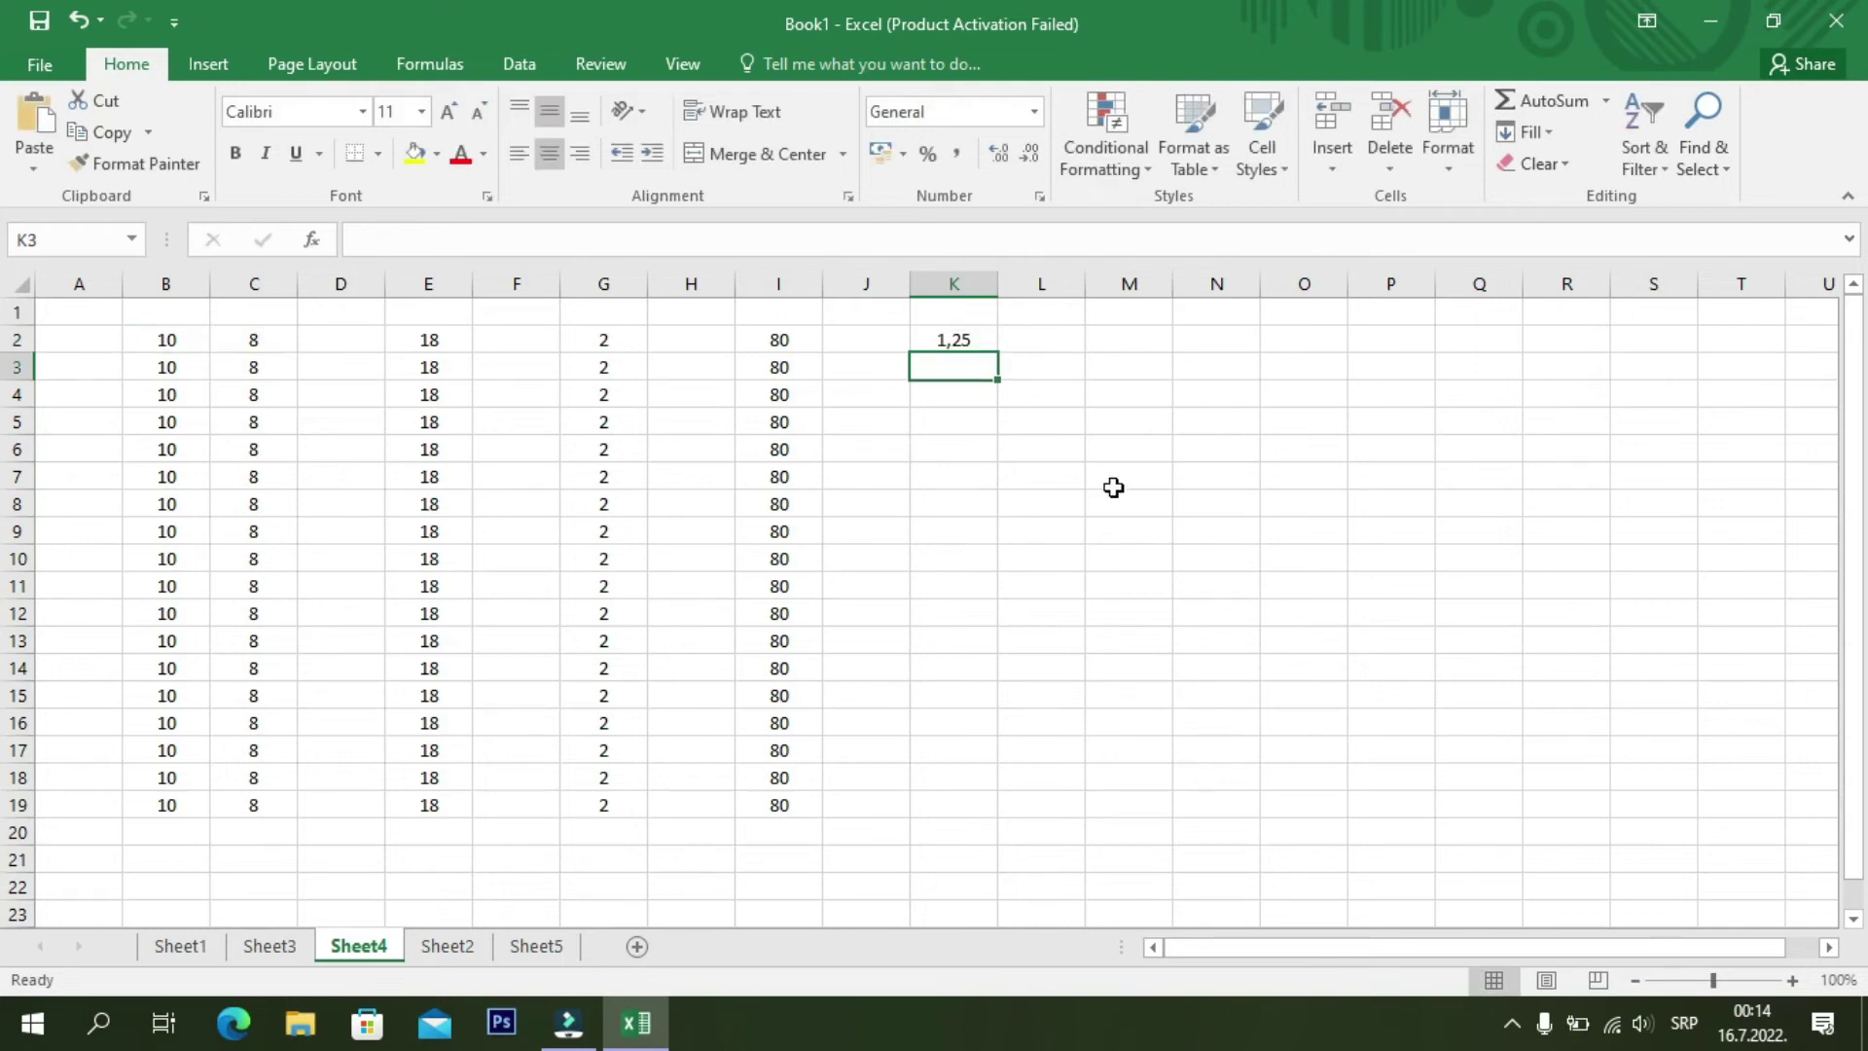
left_click(979, 340)
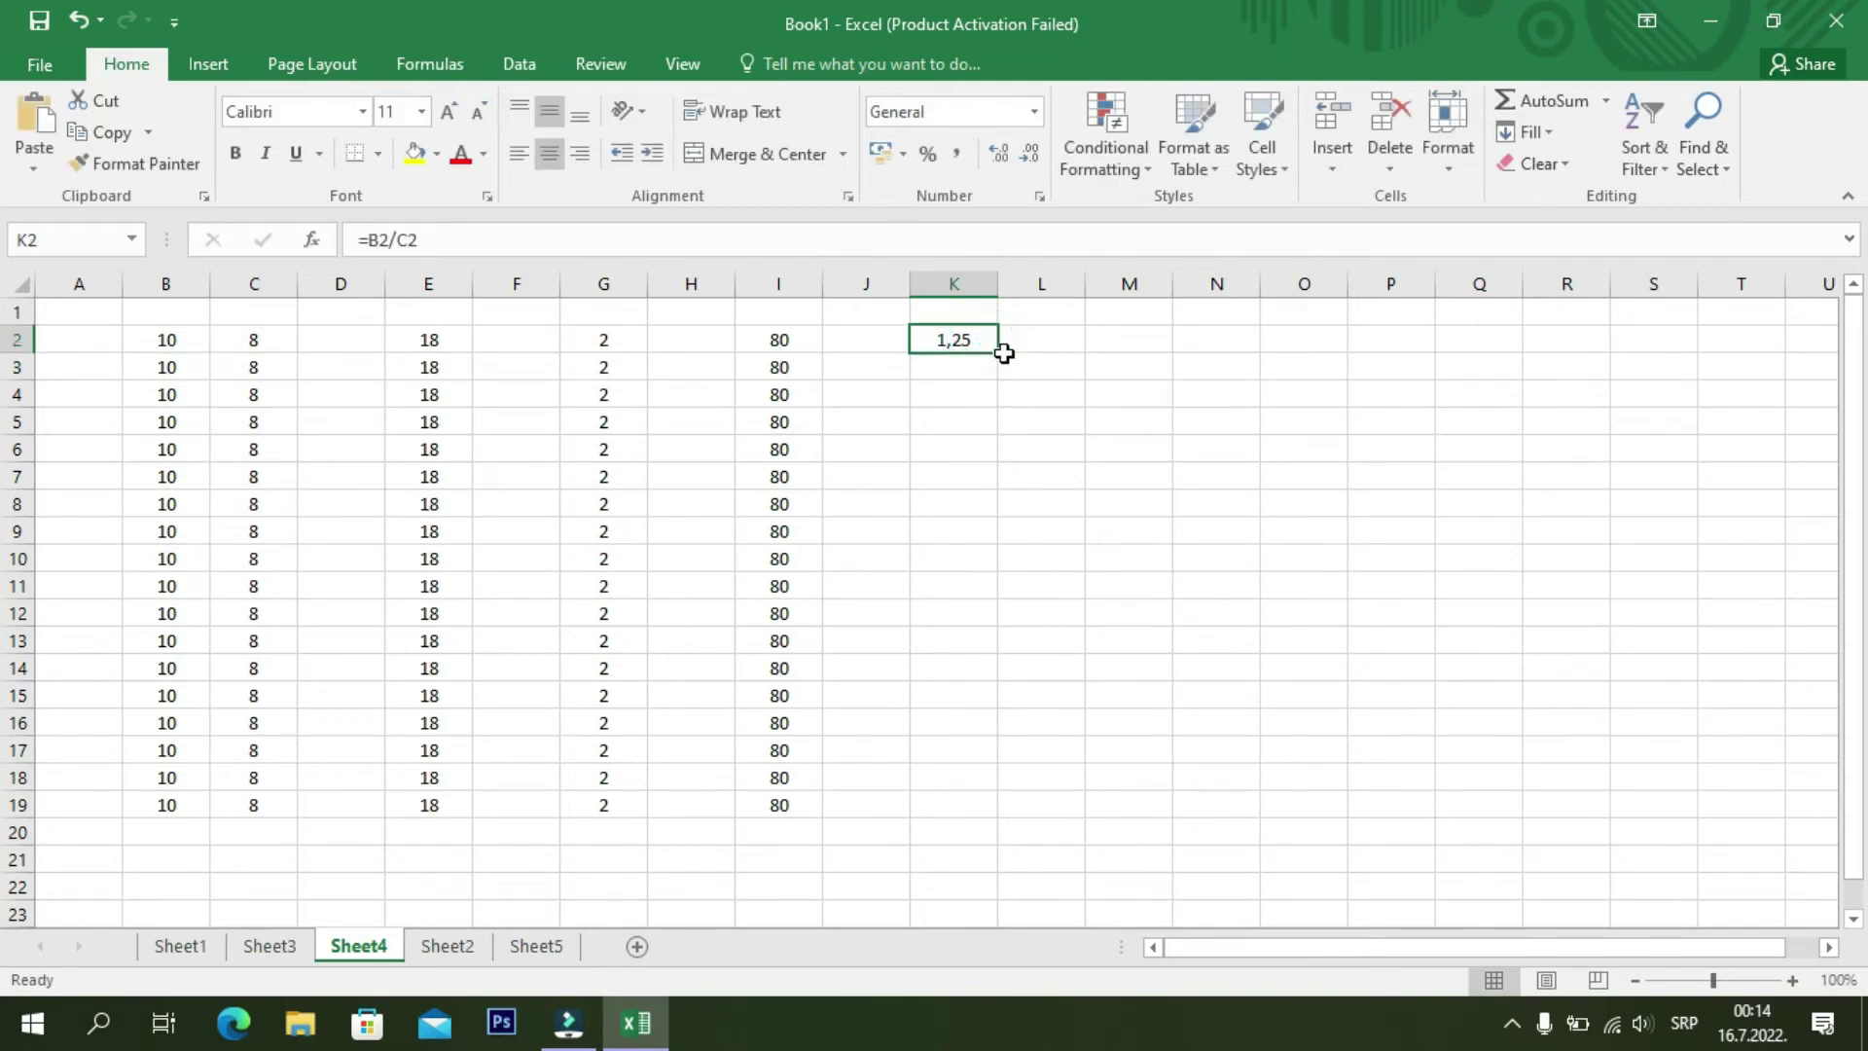
left_click_drag(1001, 355, 1008, 827)
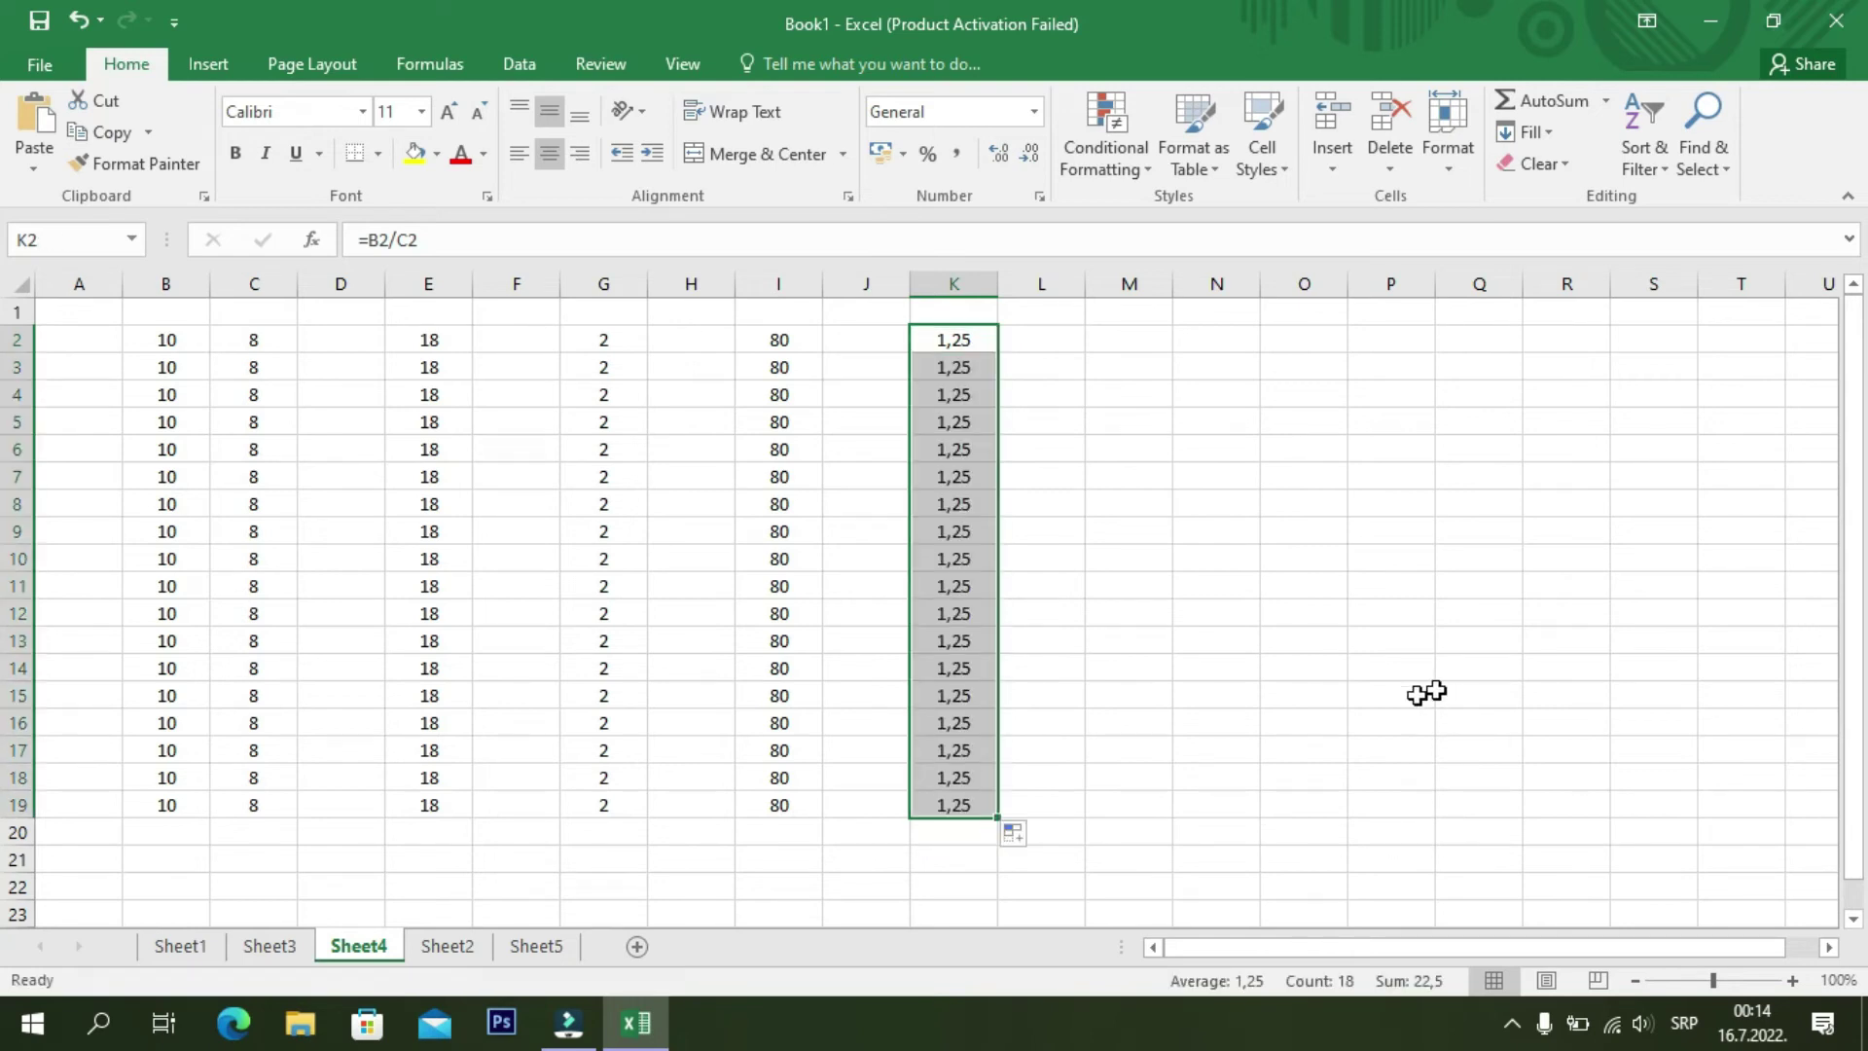
left_click(1122, 344)
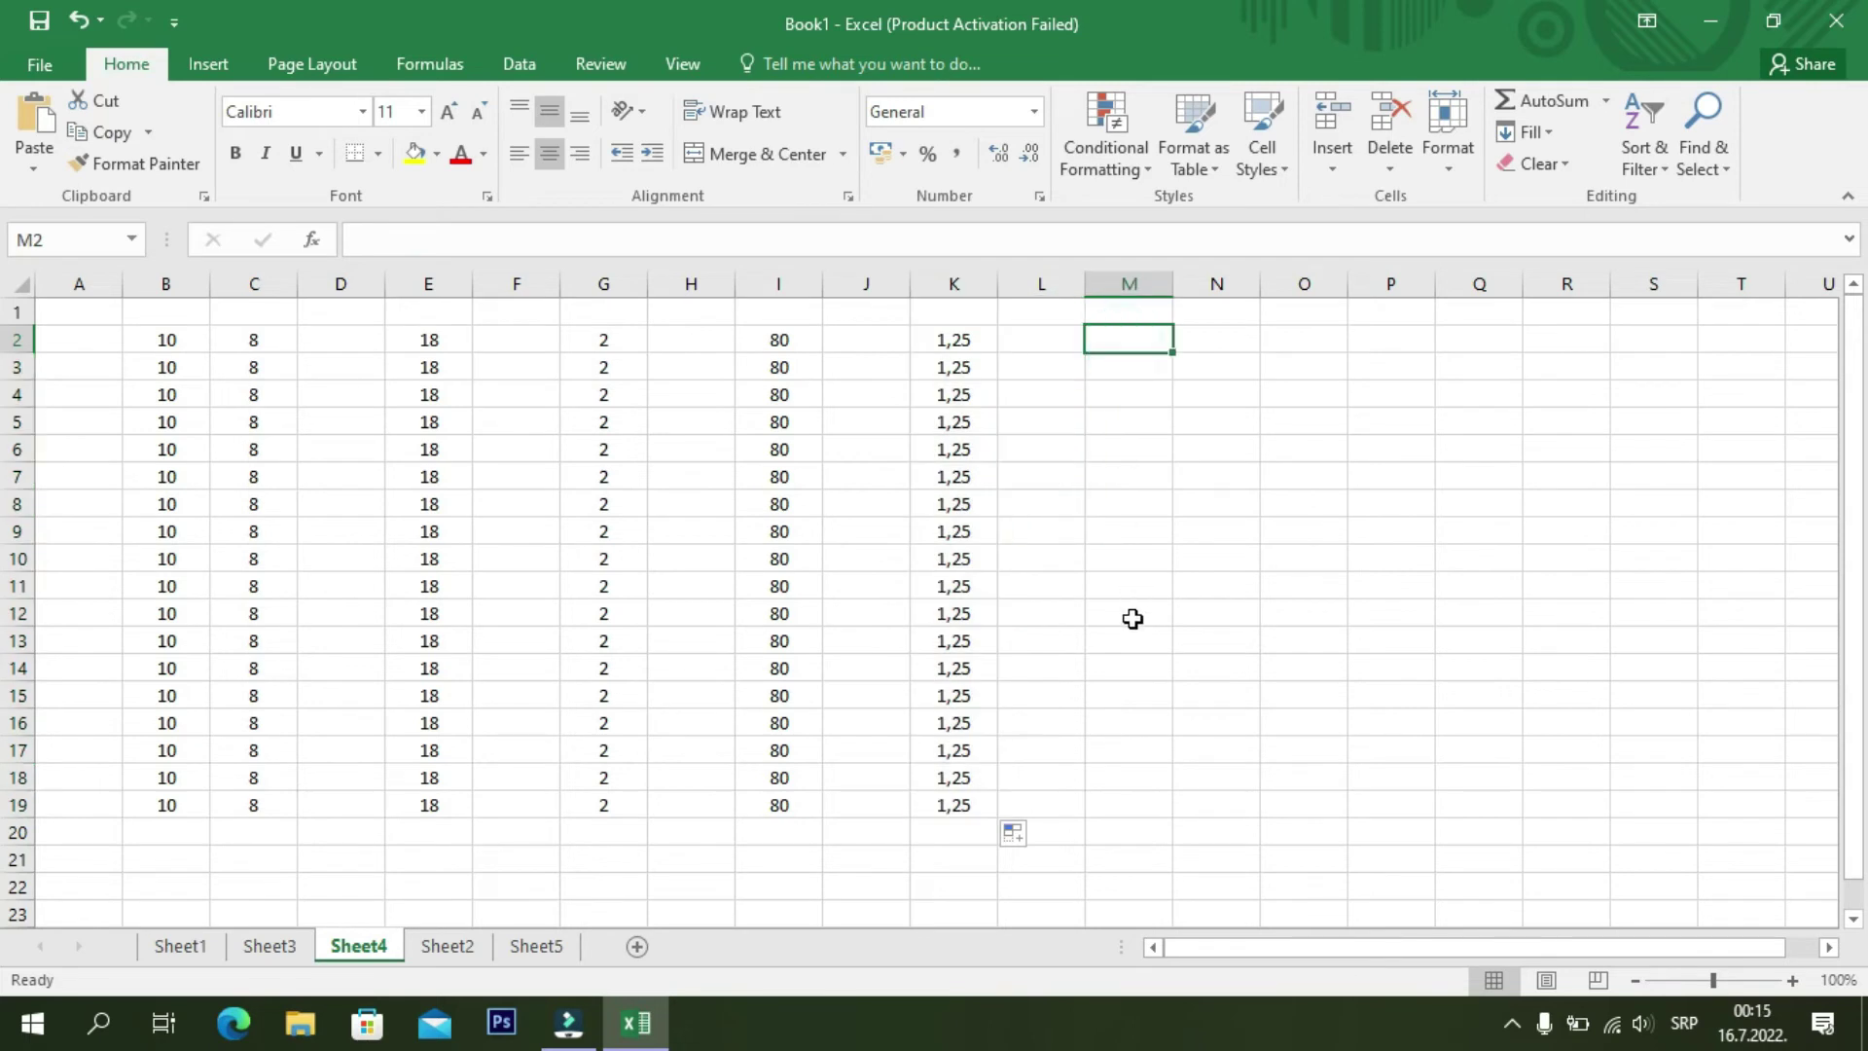
key("ctrl+Page_Down")
key("ctrl+Page_Down")
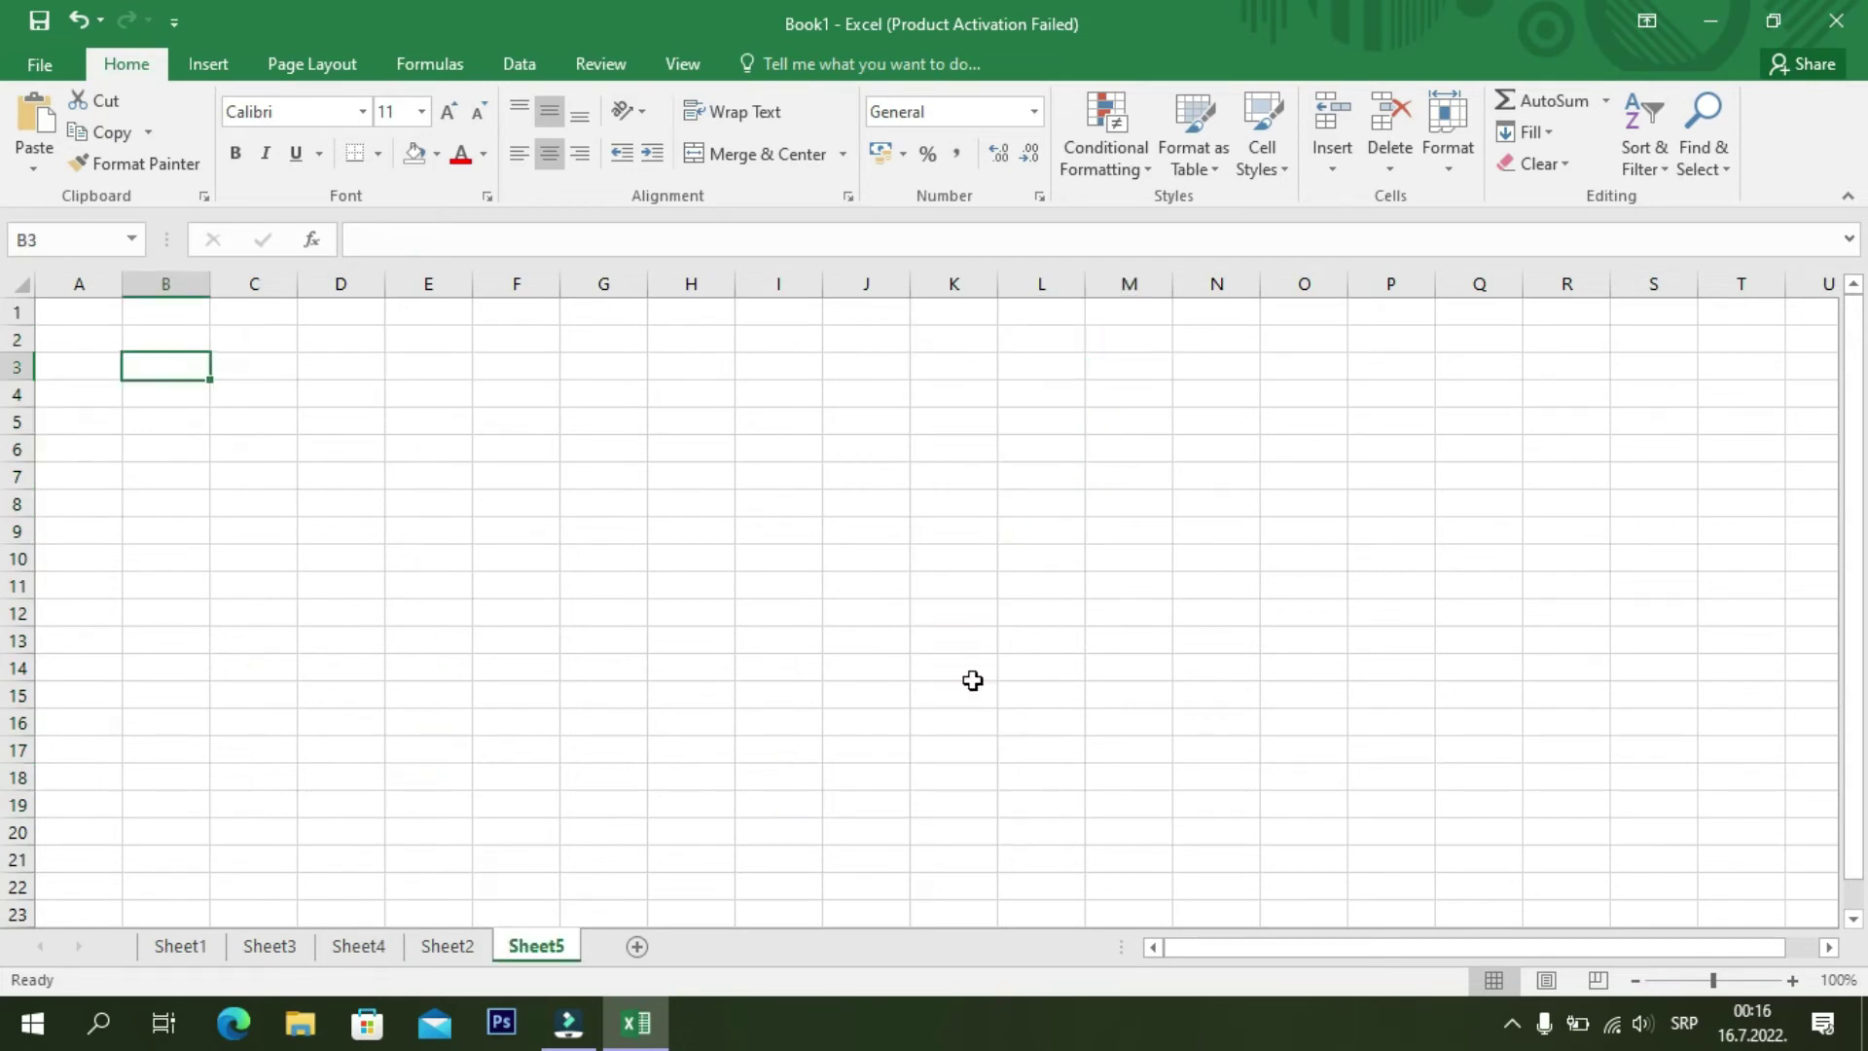
- On Sheet5, type 1 and 2 in B3:B4 and extend the series to 16 in B18
type("1")
key("Return")
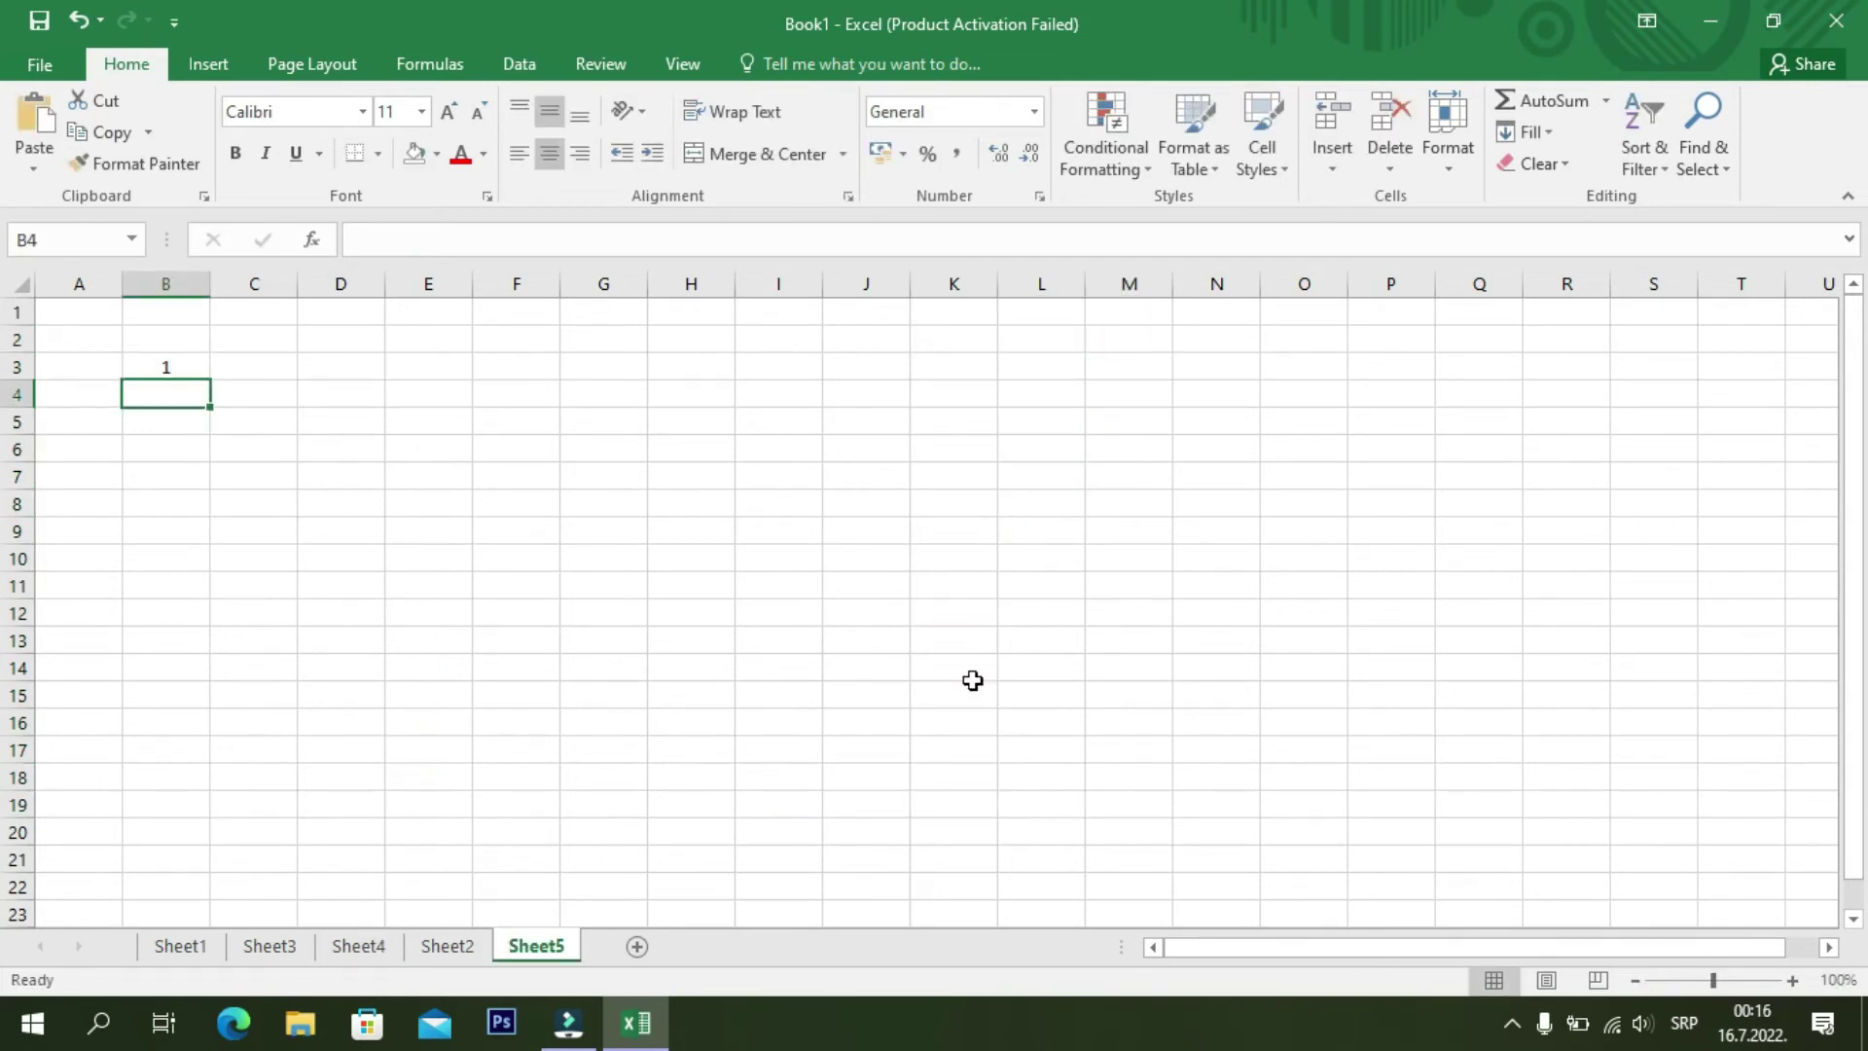
type("2")
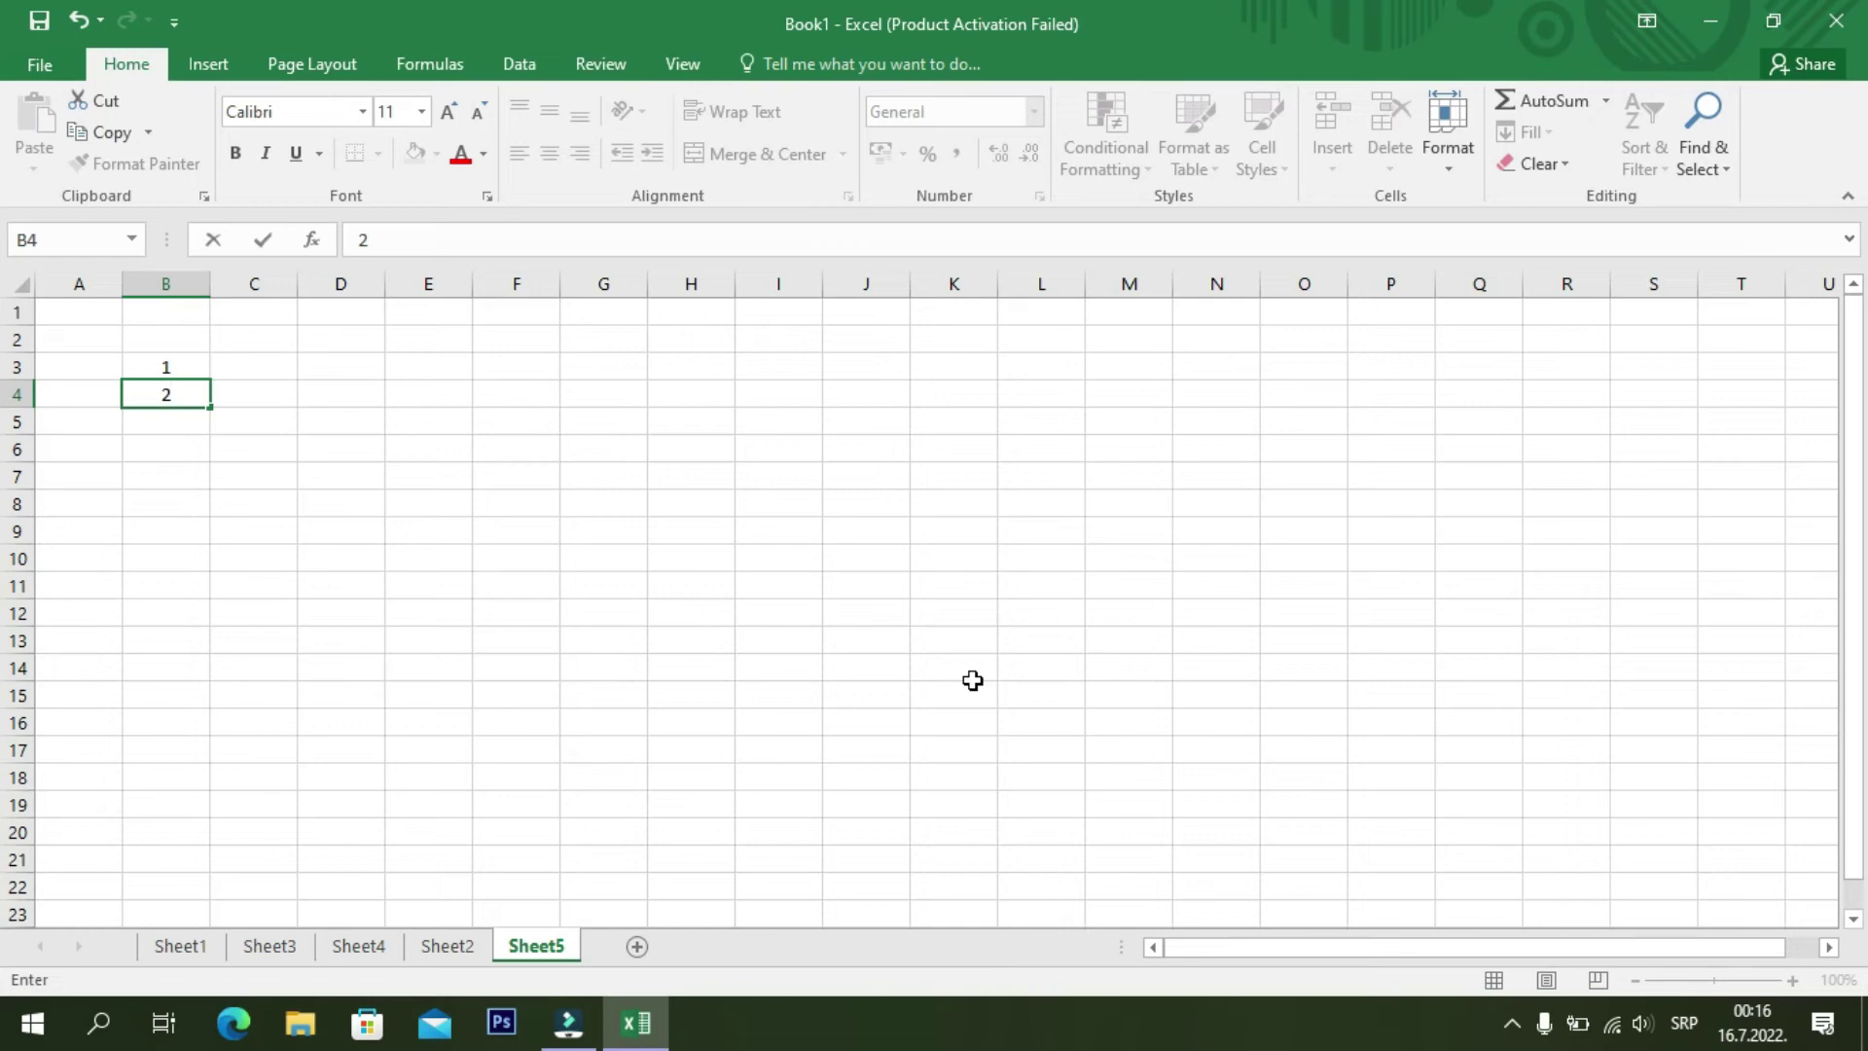
key("Return")
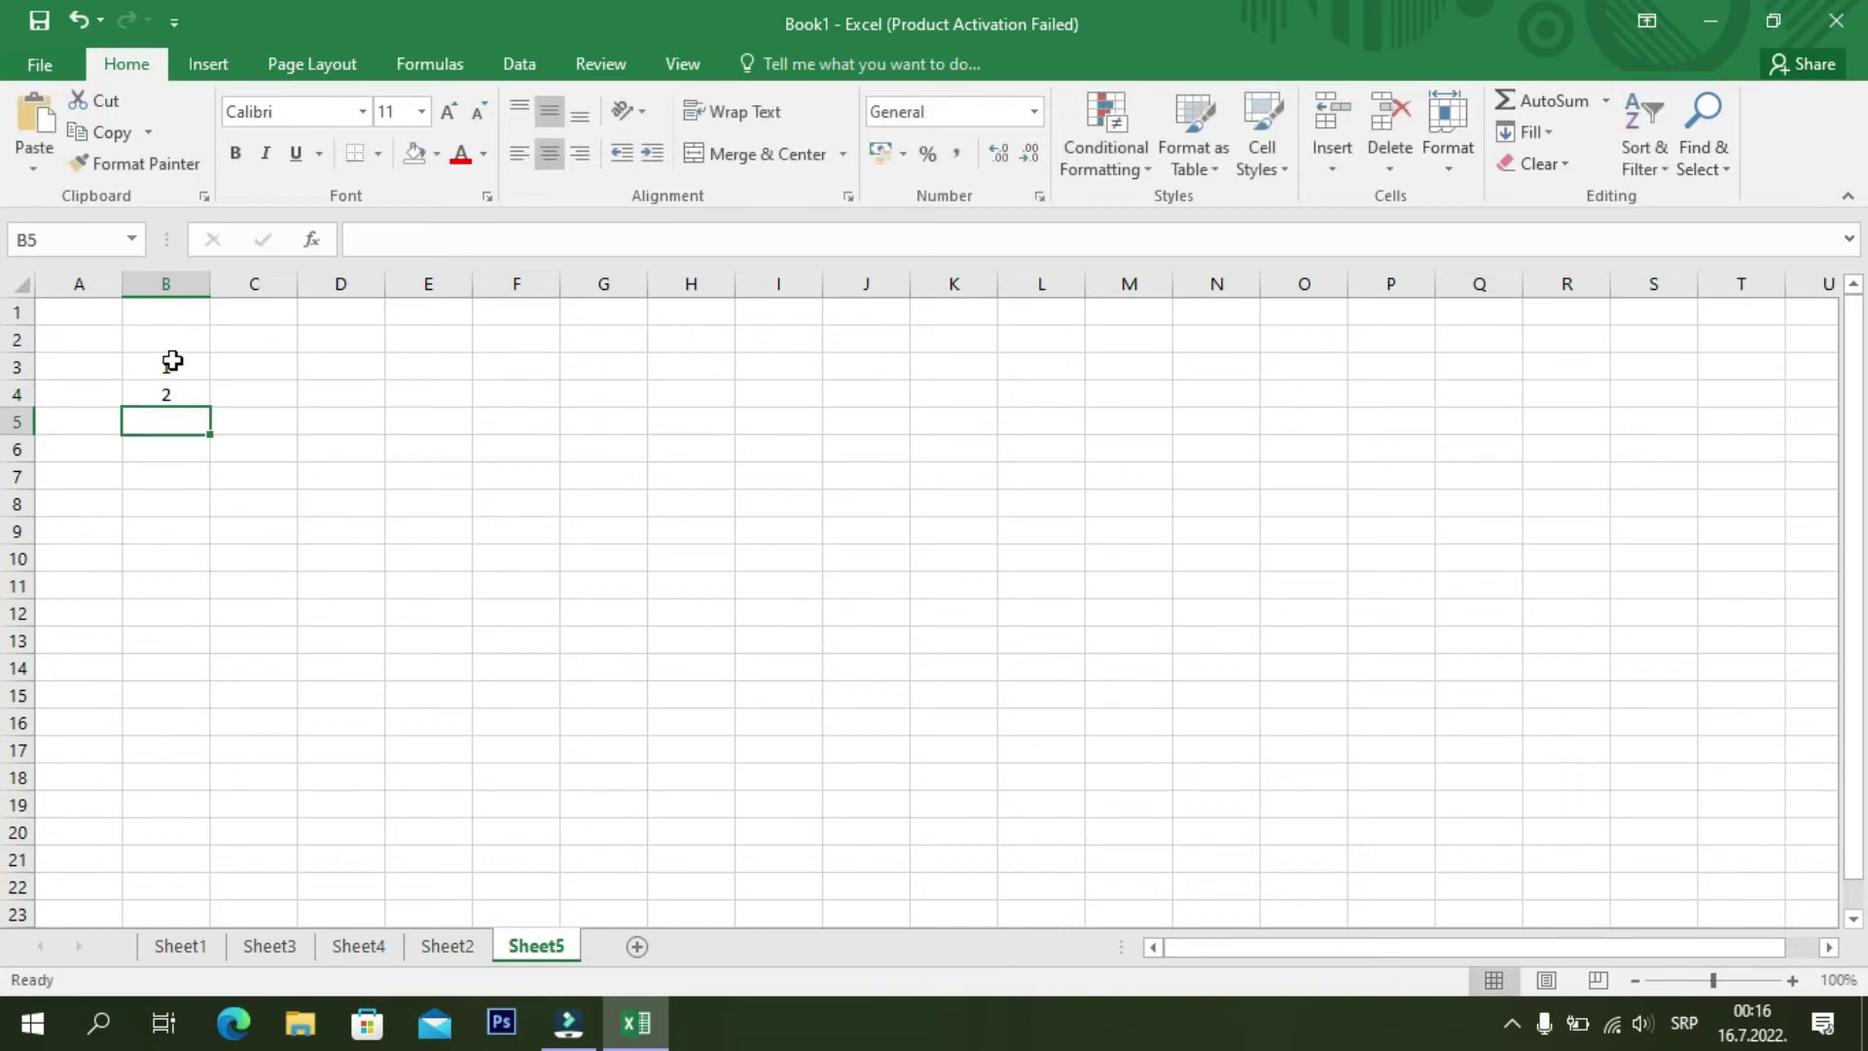
left_click(173, 364)
left_click_drag(183, 366, 237, 804)
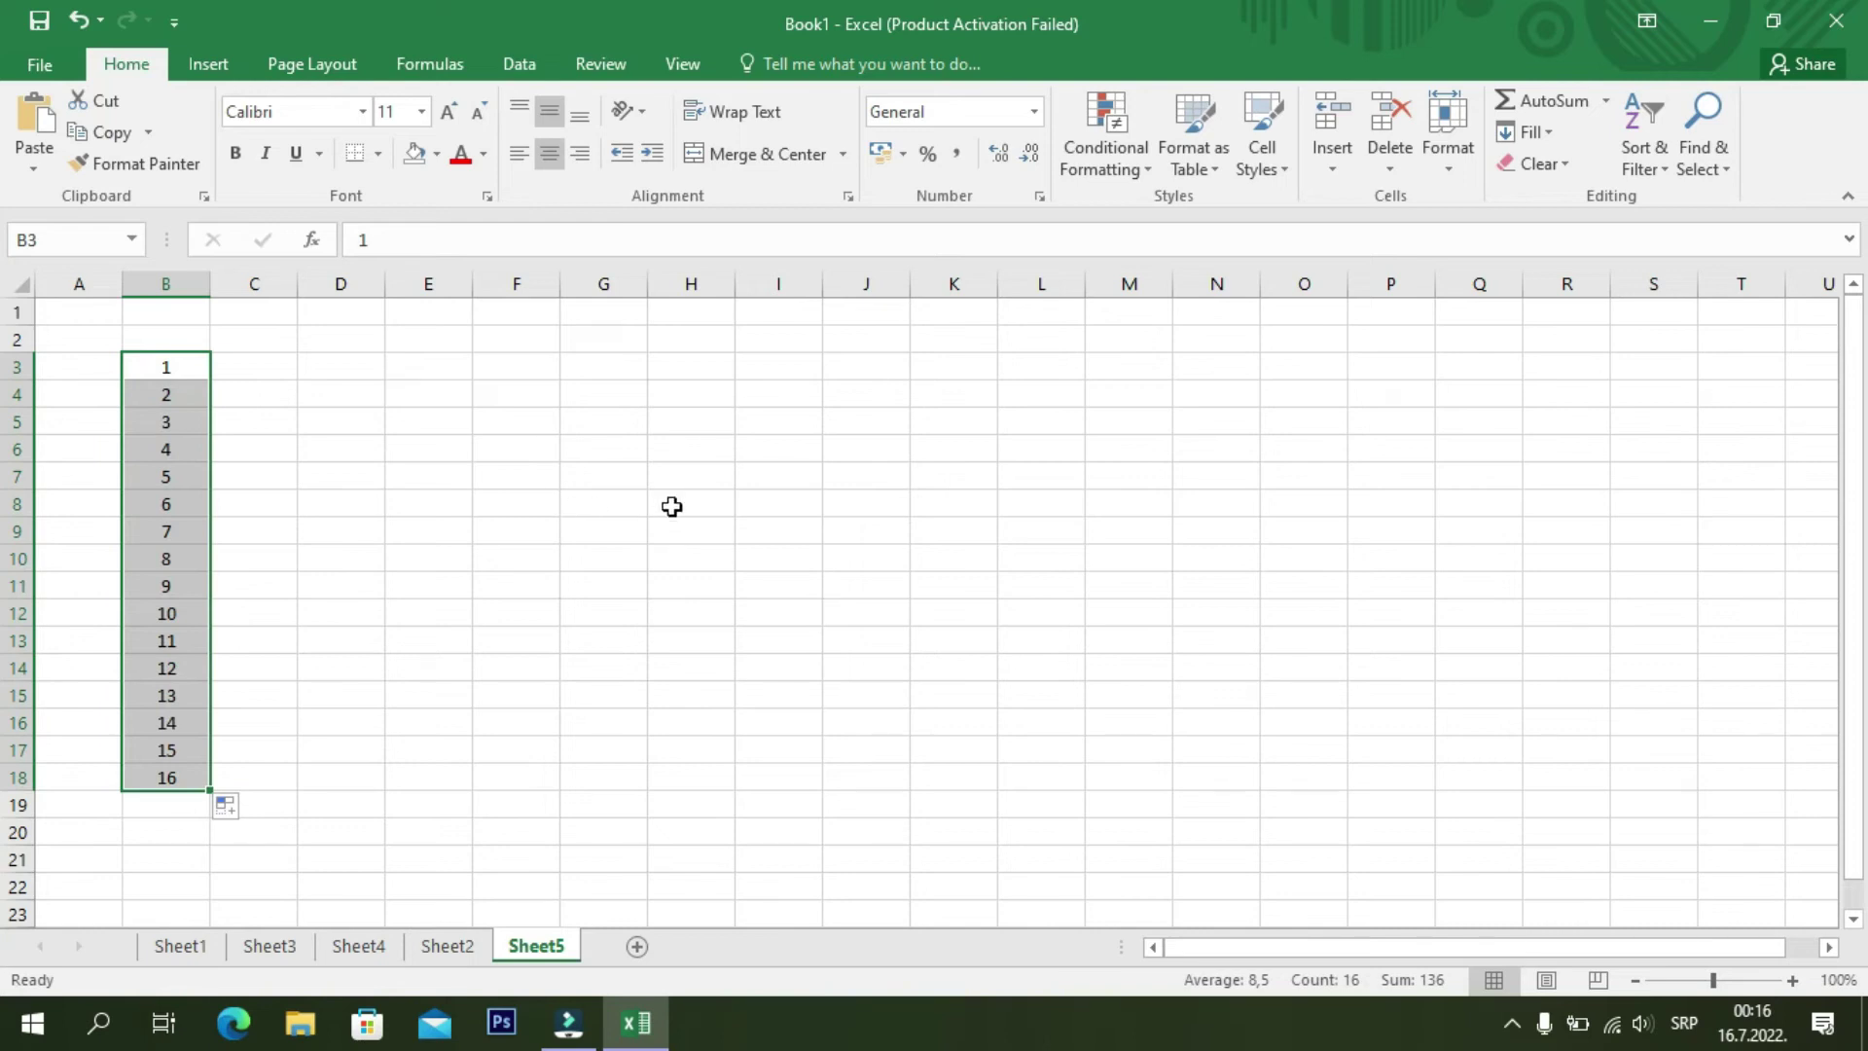
left_click(269, 366)
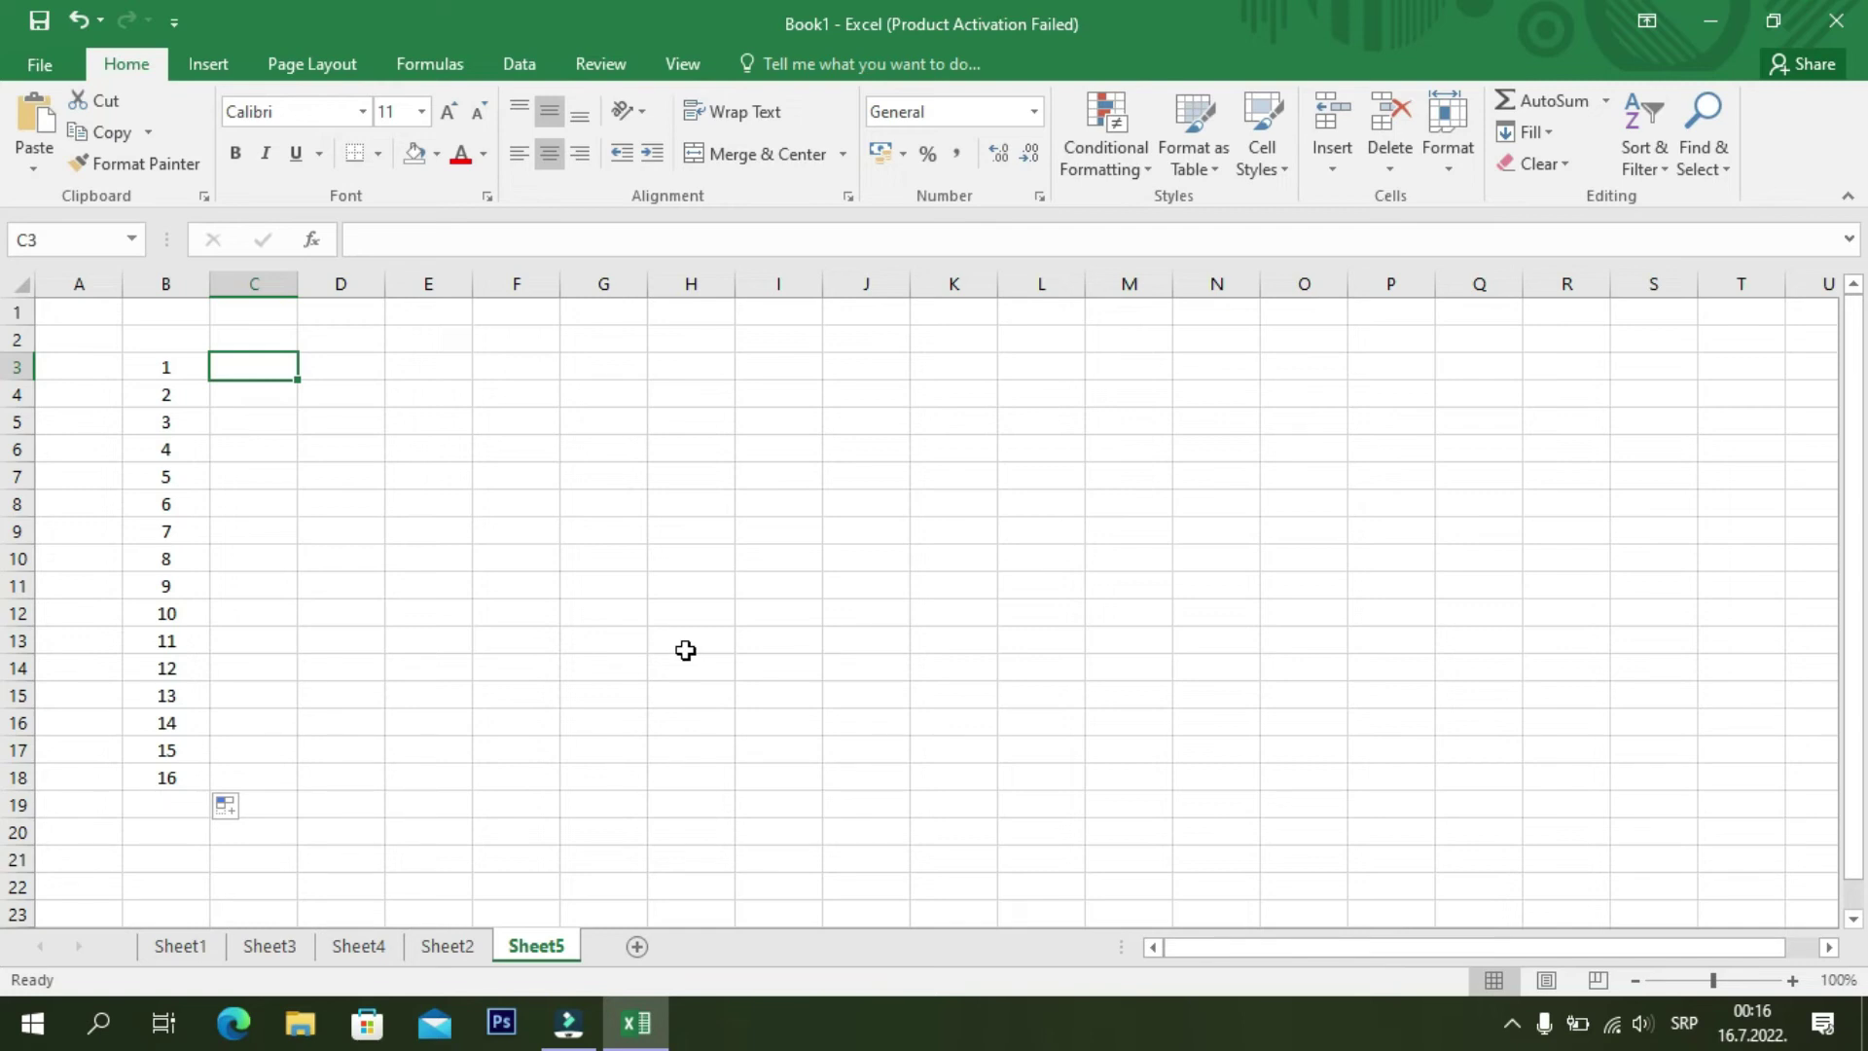
- Enter 5, 6, 25, 34 and 82 into C3 through C7
type("5")
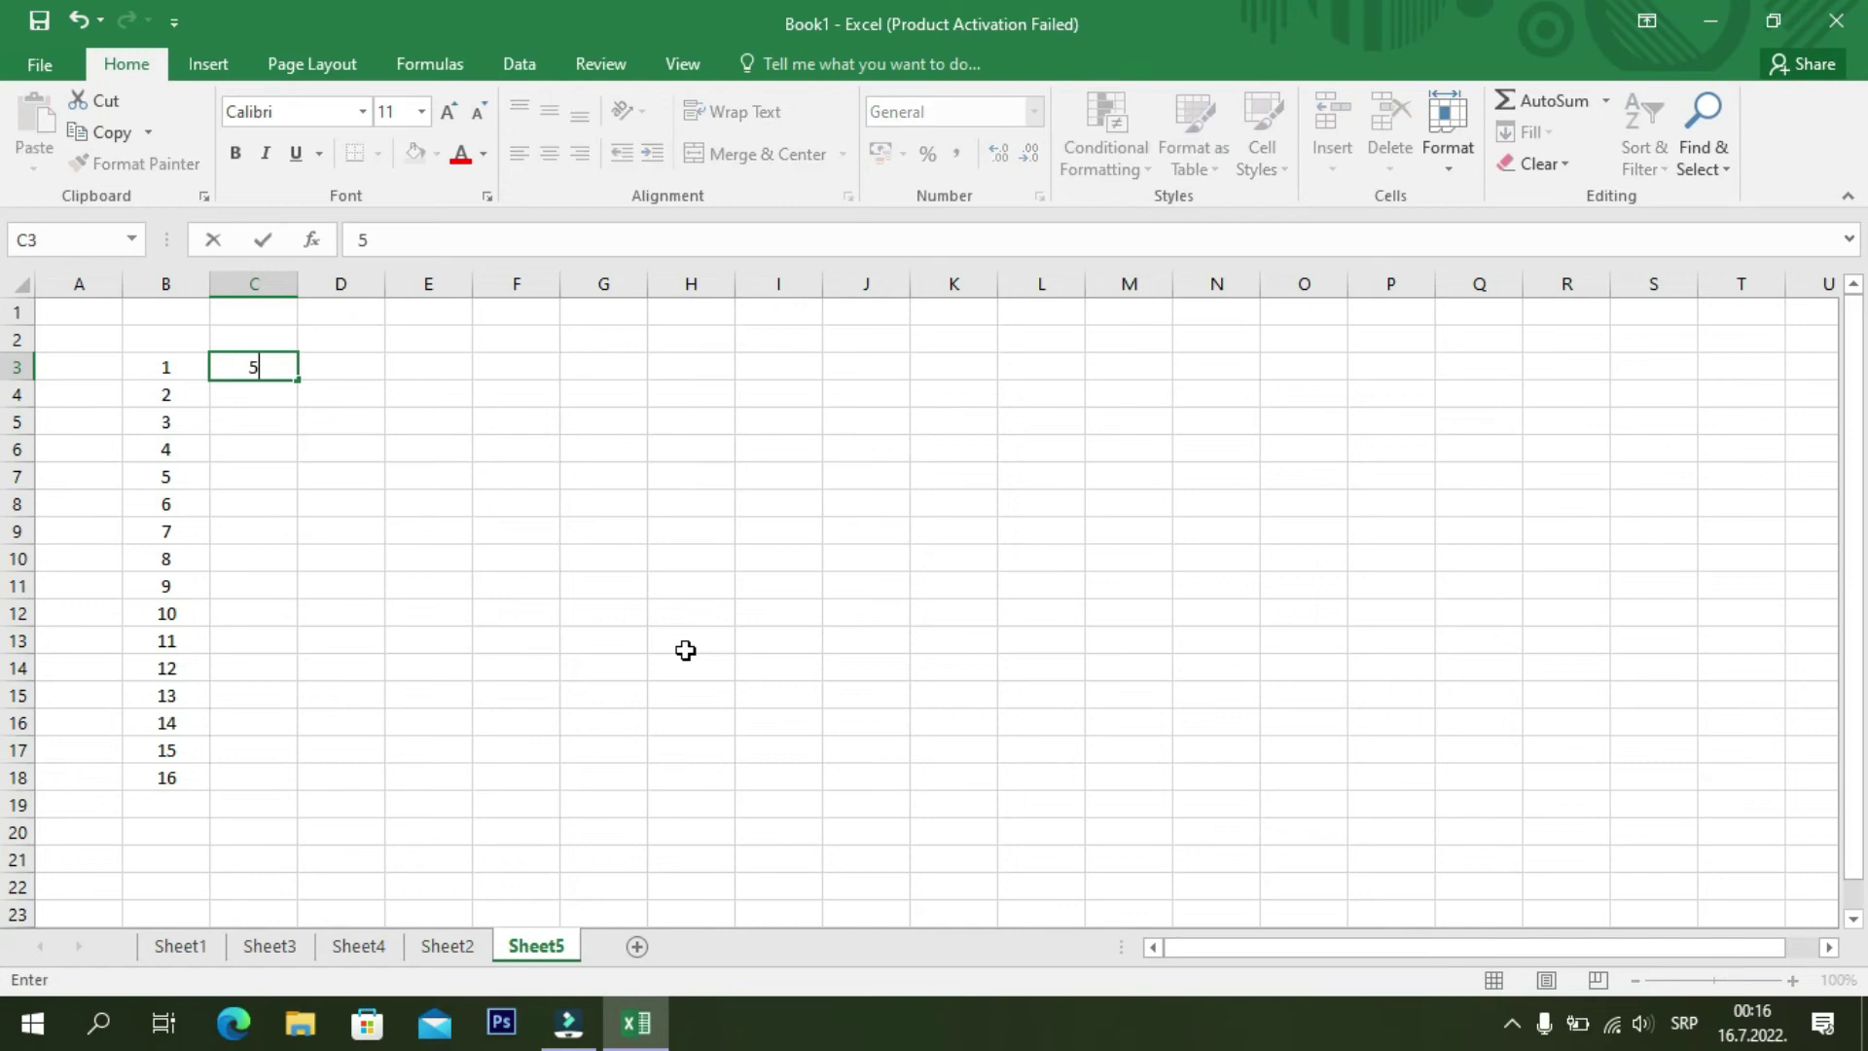
key("Return")
type("6")
key("Return")
type("25")
key("Return")
type("34")
key("Return")
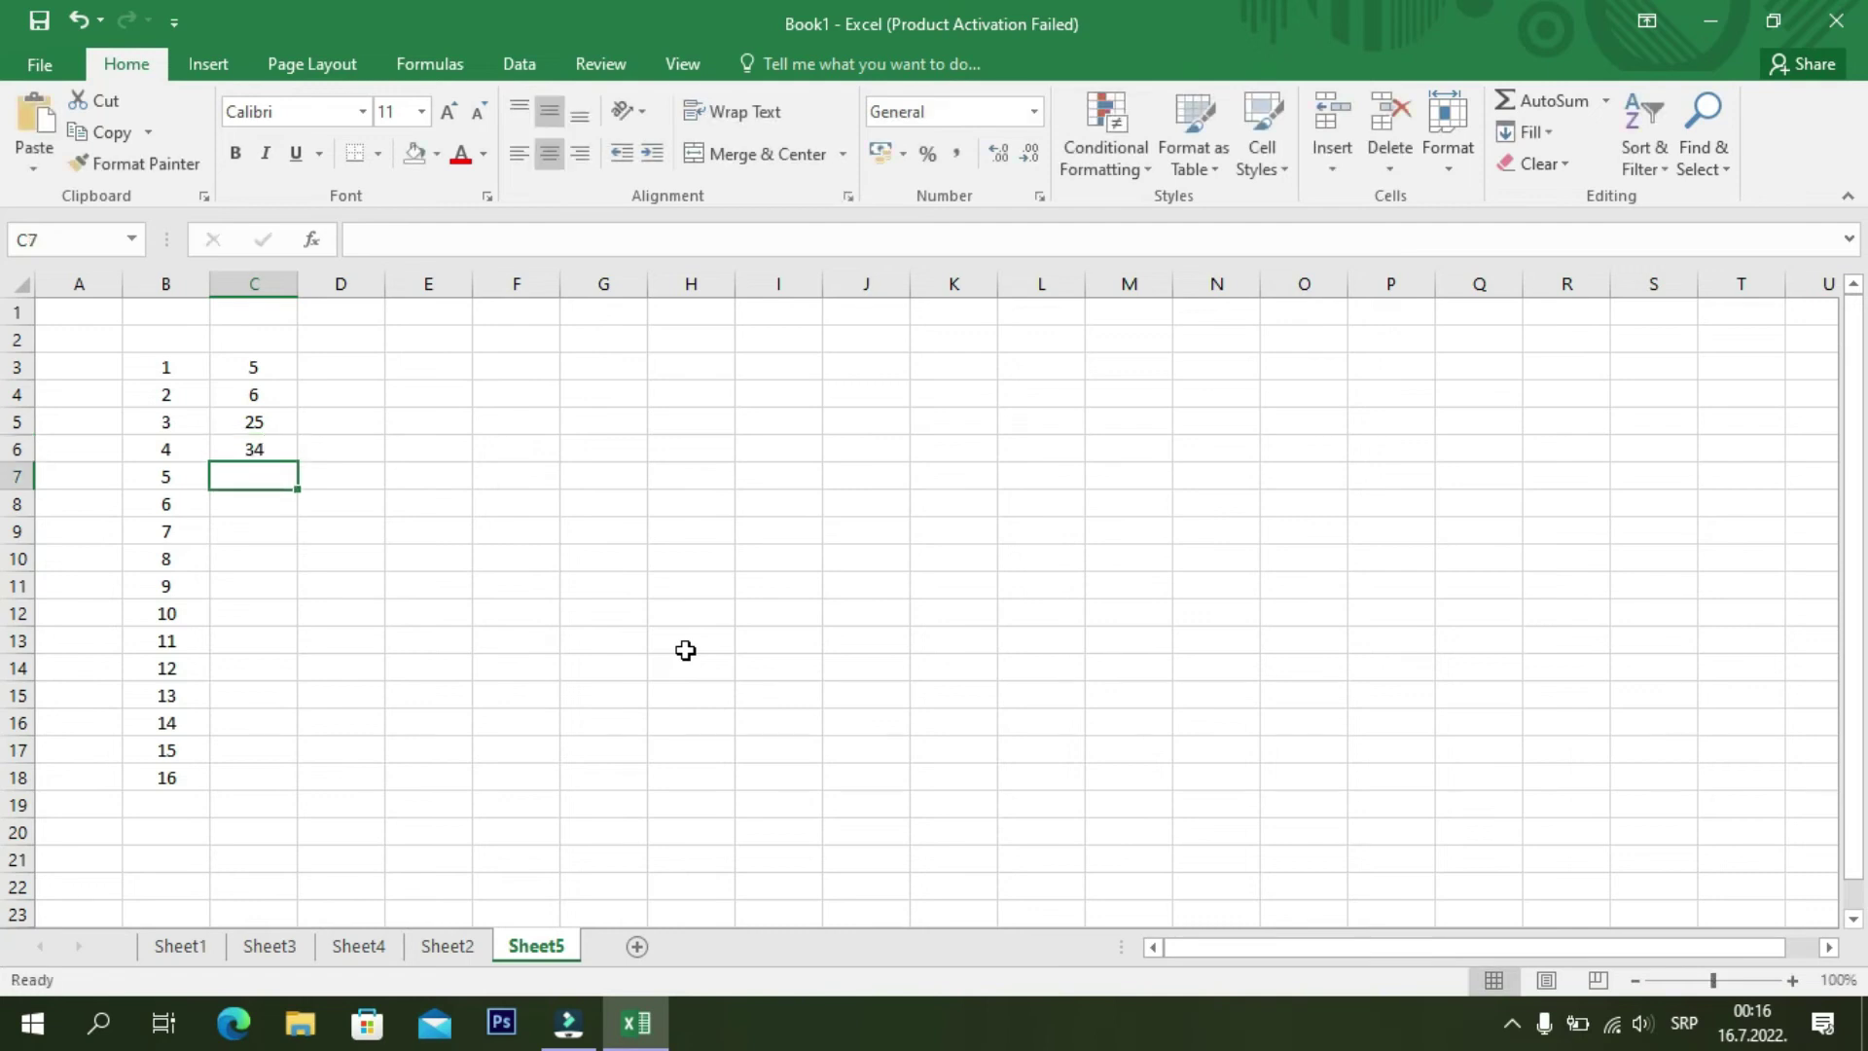
type("82")
key("Return")
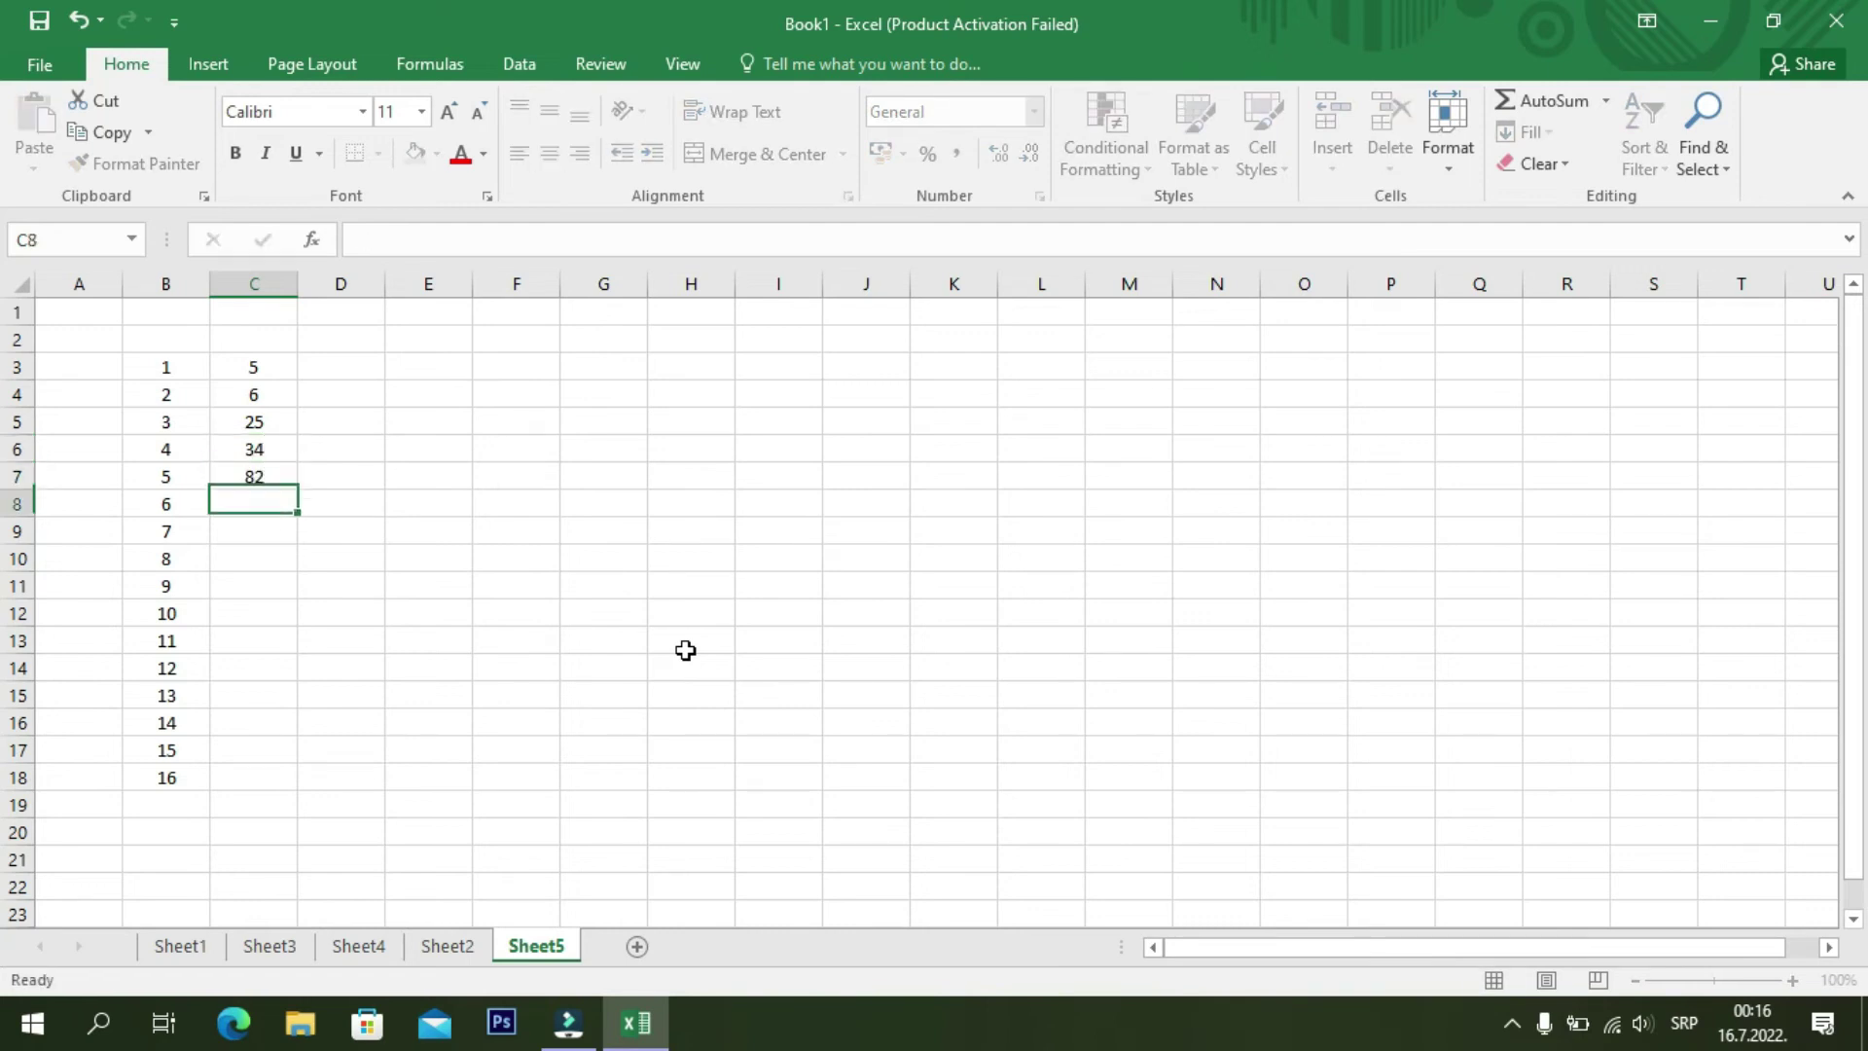
- Enter 135, 459, 21 and 33 into C8 through C11
type("135")
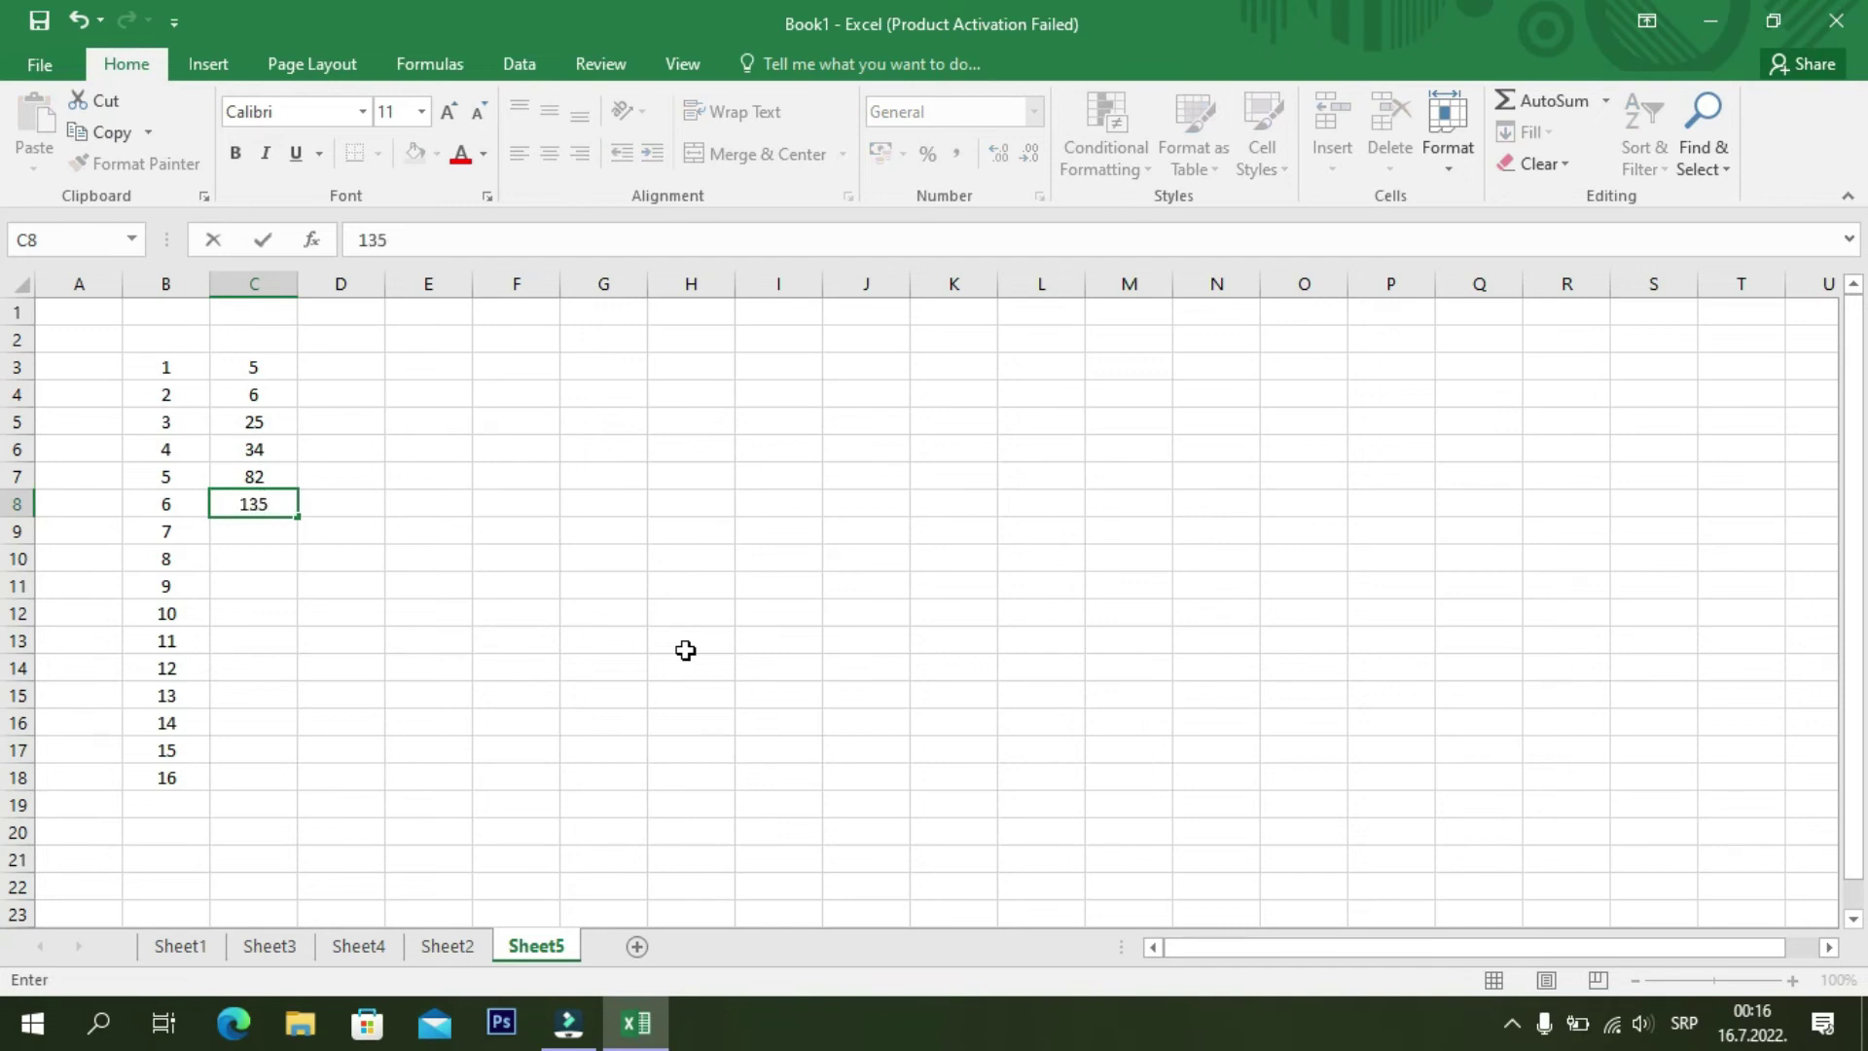
key("Return")
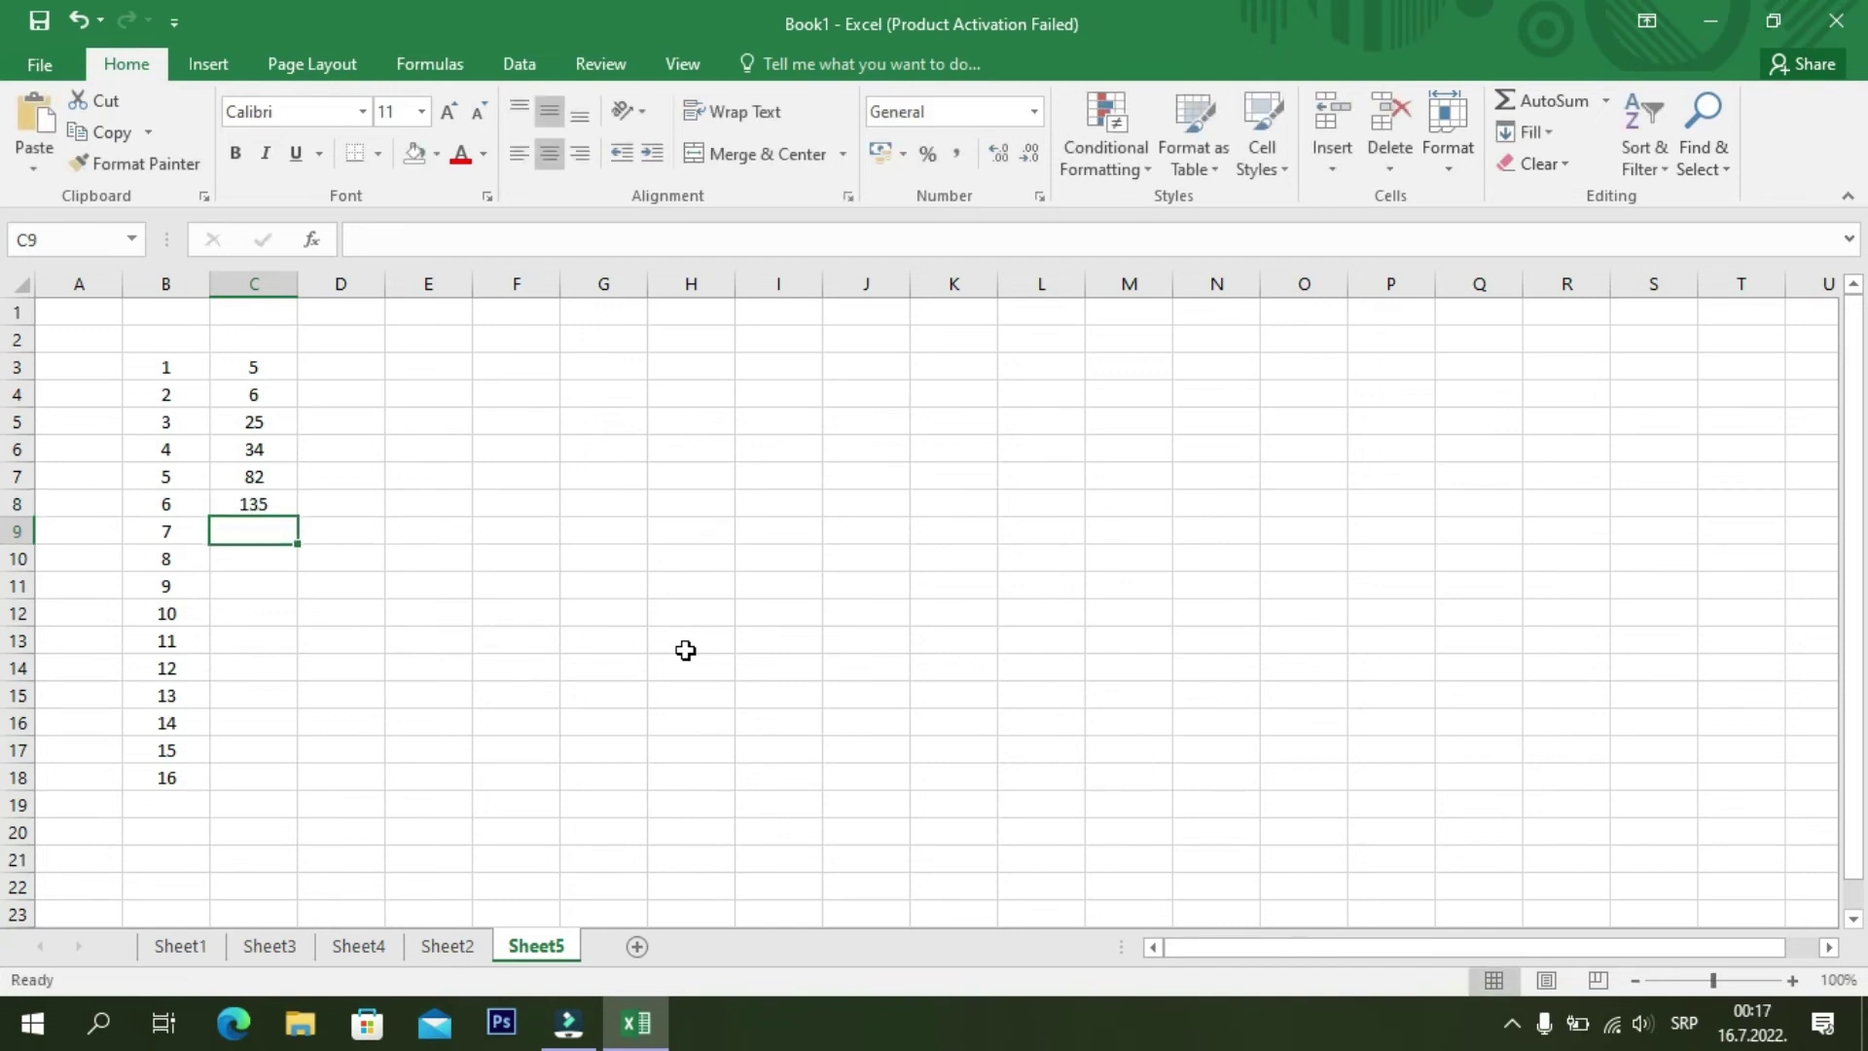
type("459")
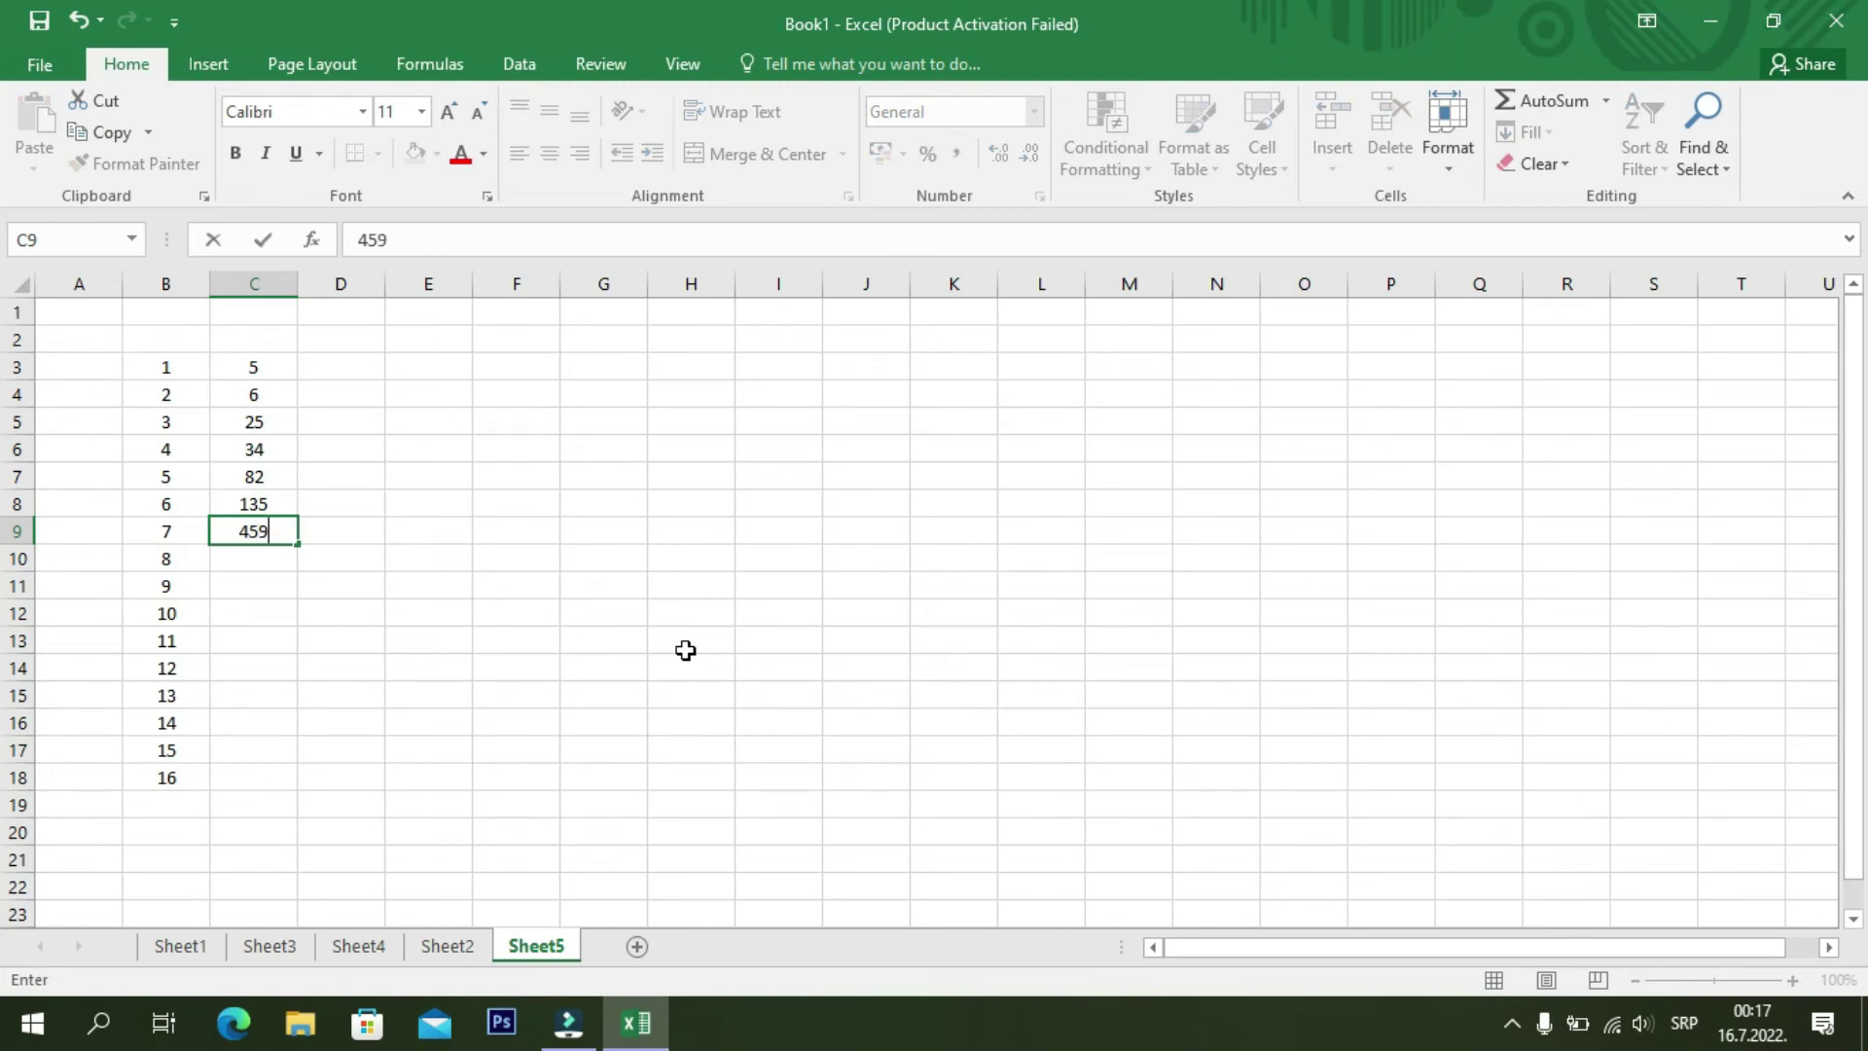
key("Return")
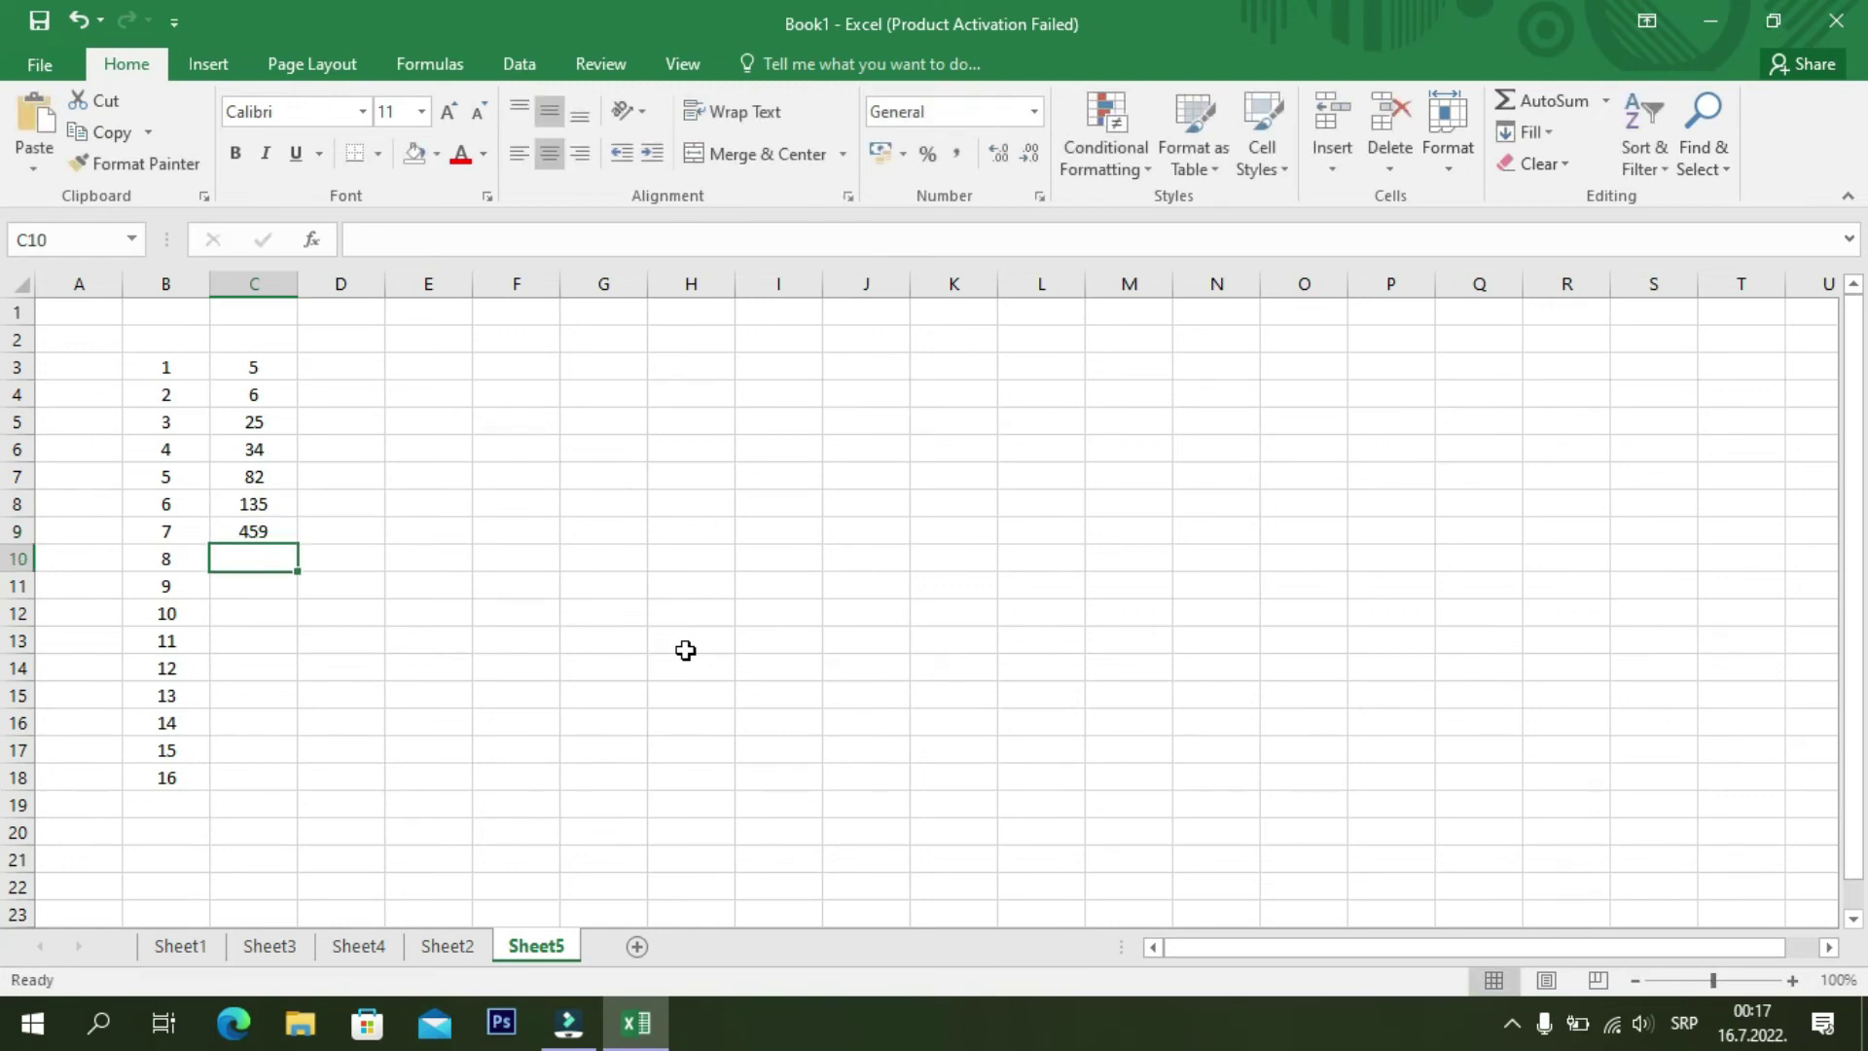
type("2")
type("1")
key("Return")
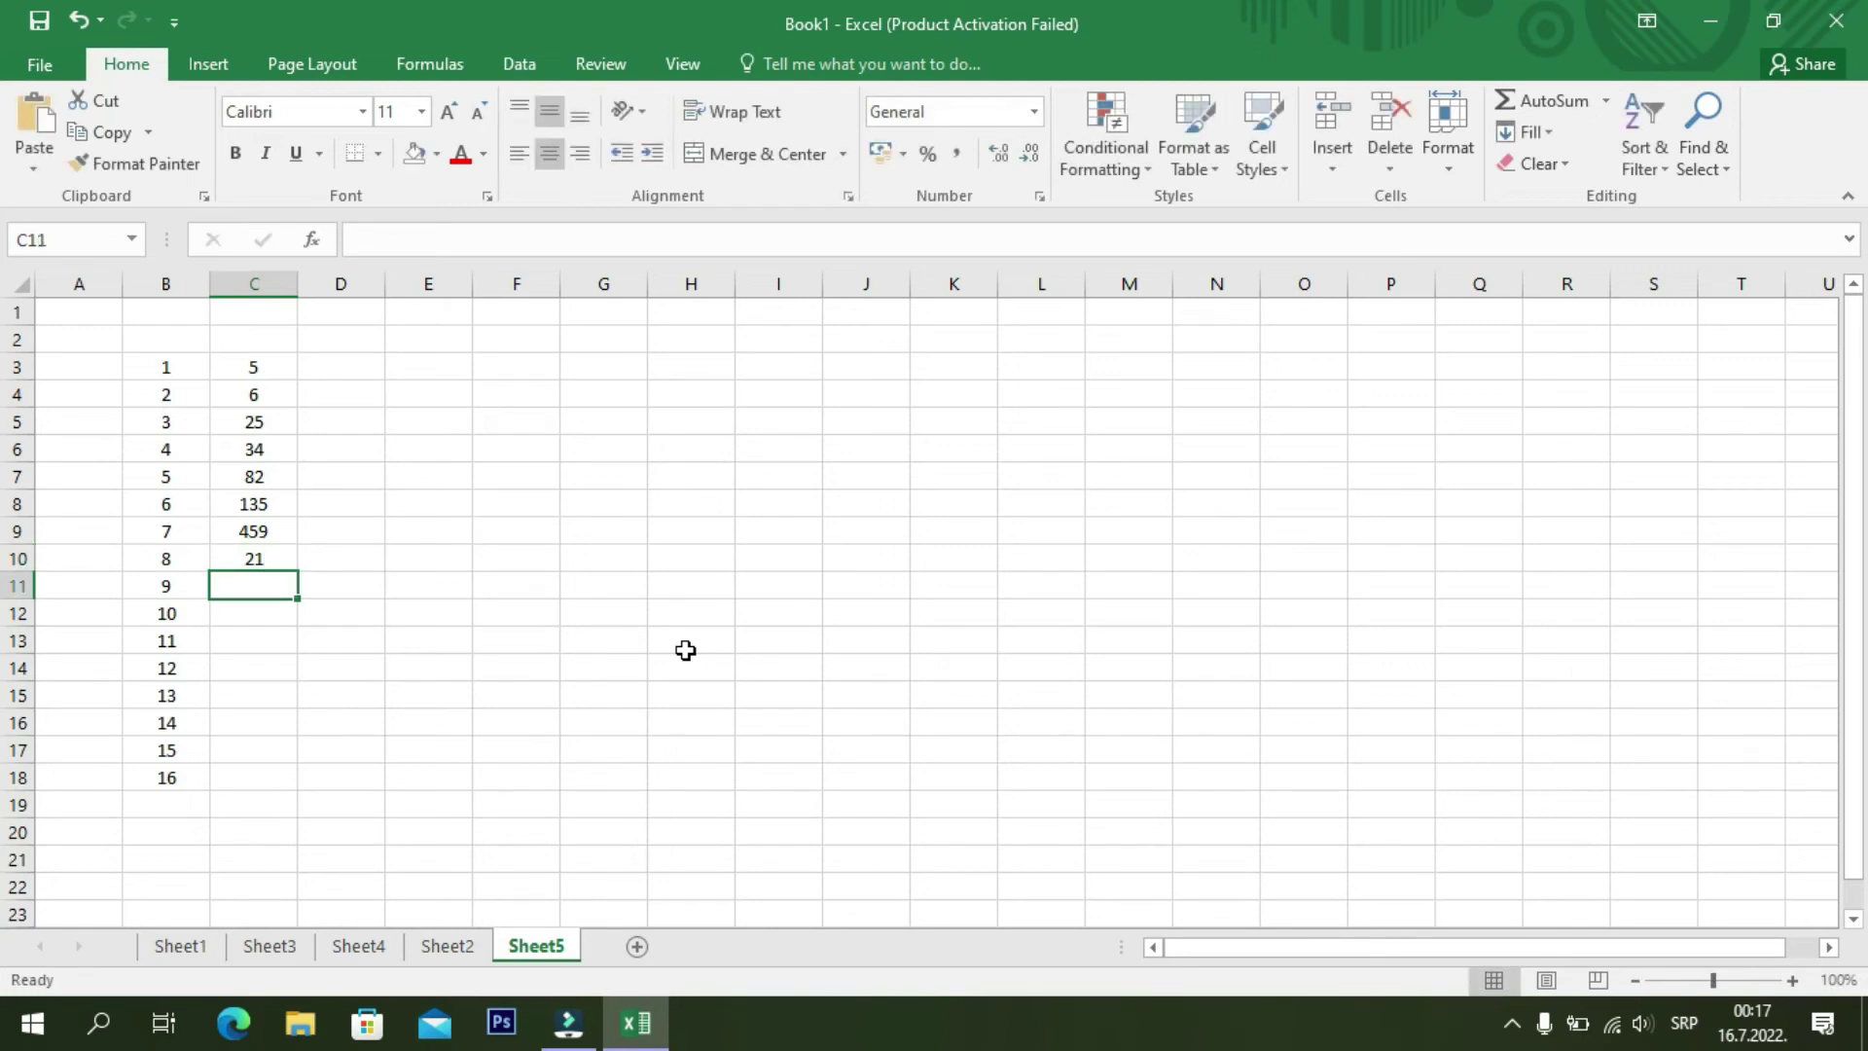
type("33")
key("Return")
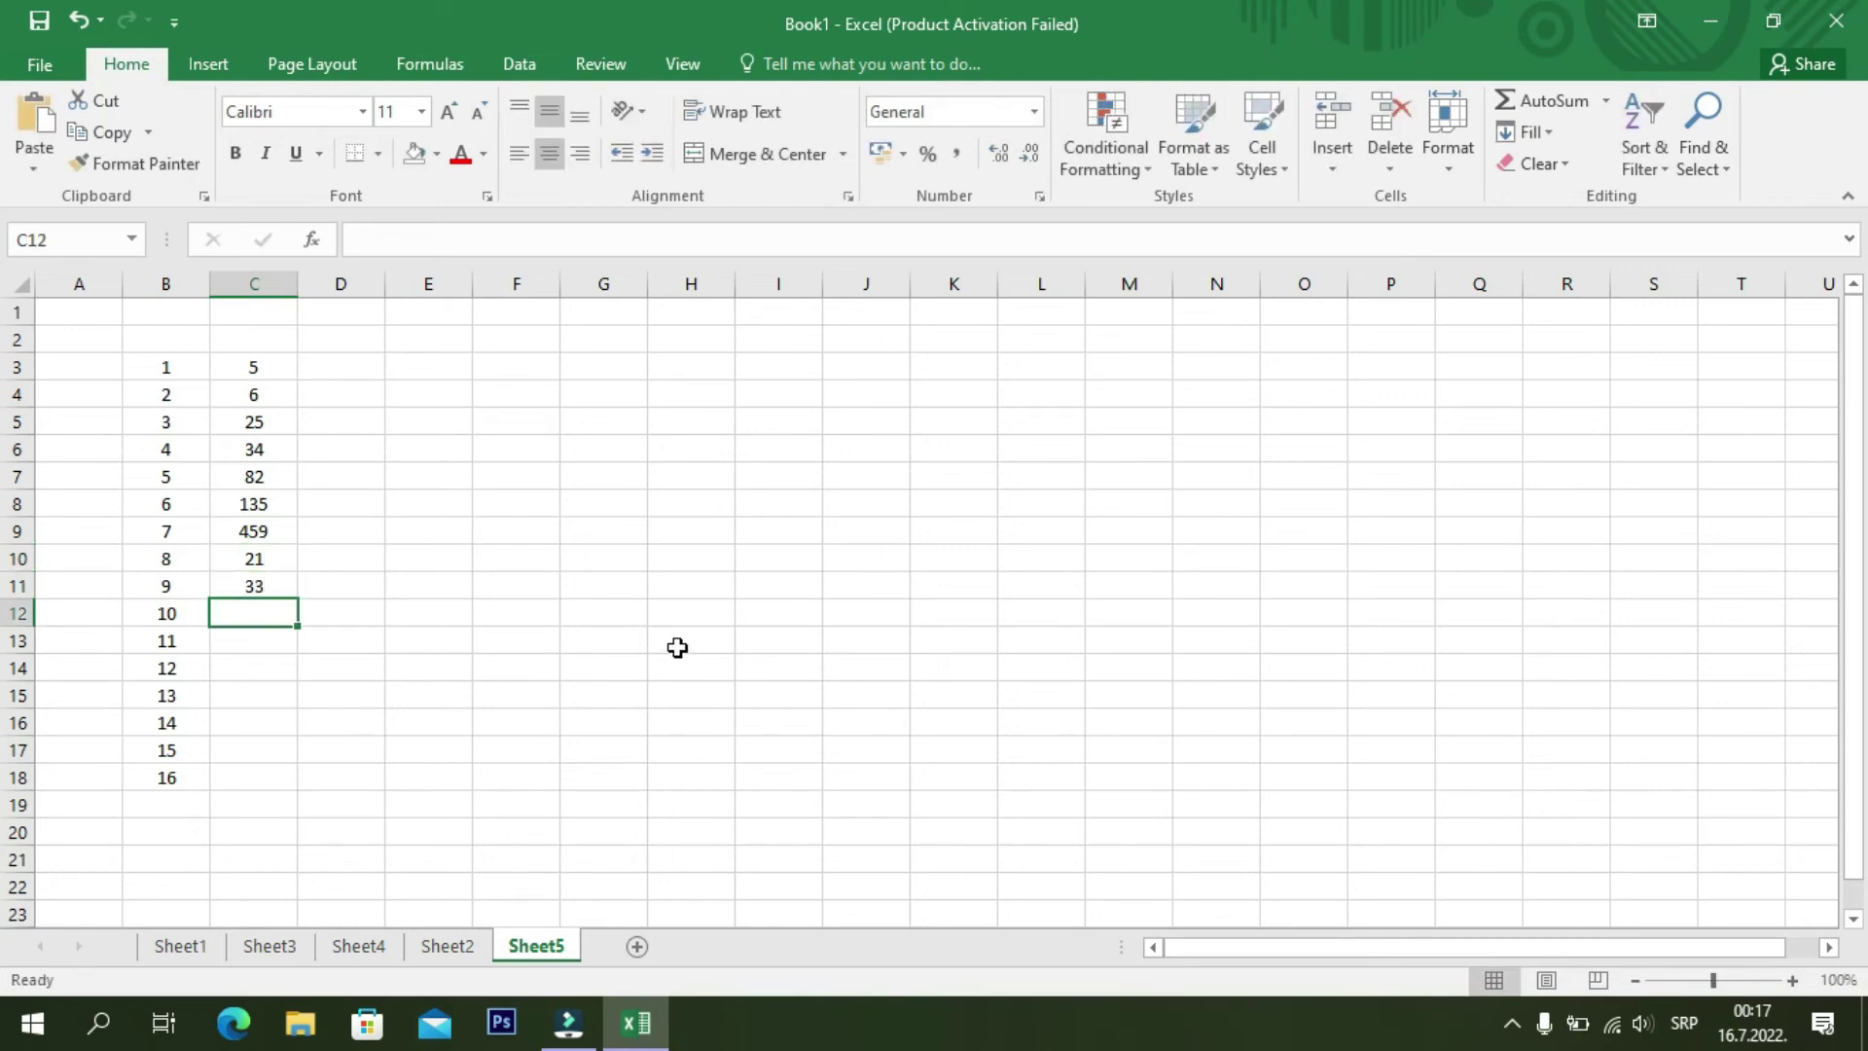
left_click(167, 832)
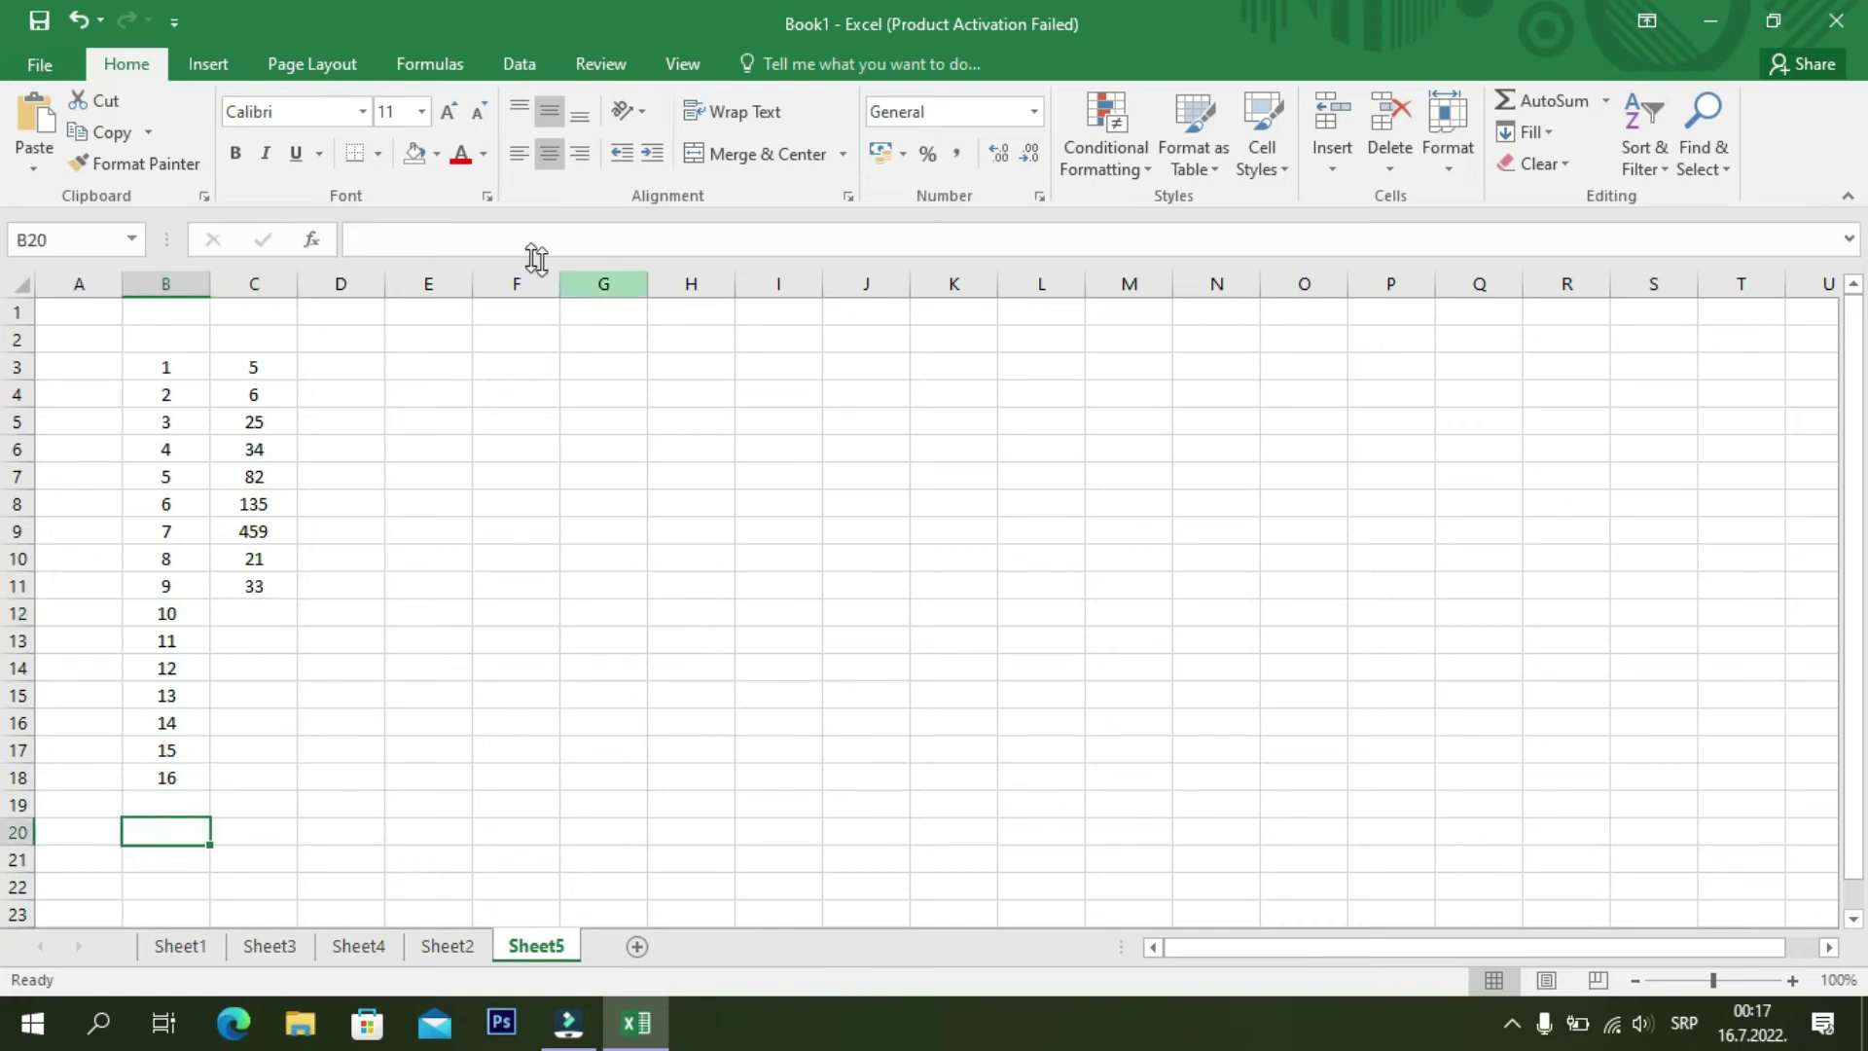
- Insert =MAX(B3:B18) into B20 through the function dialog, giving 16
left_click(312, 239)
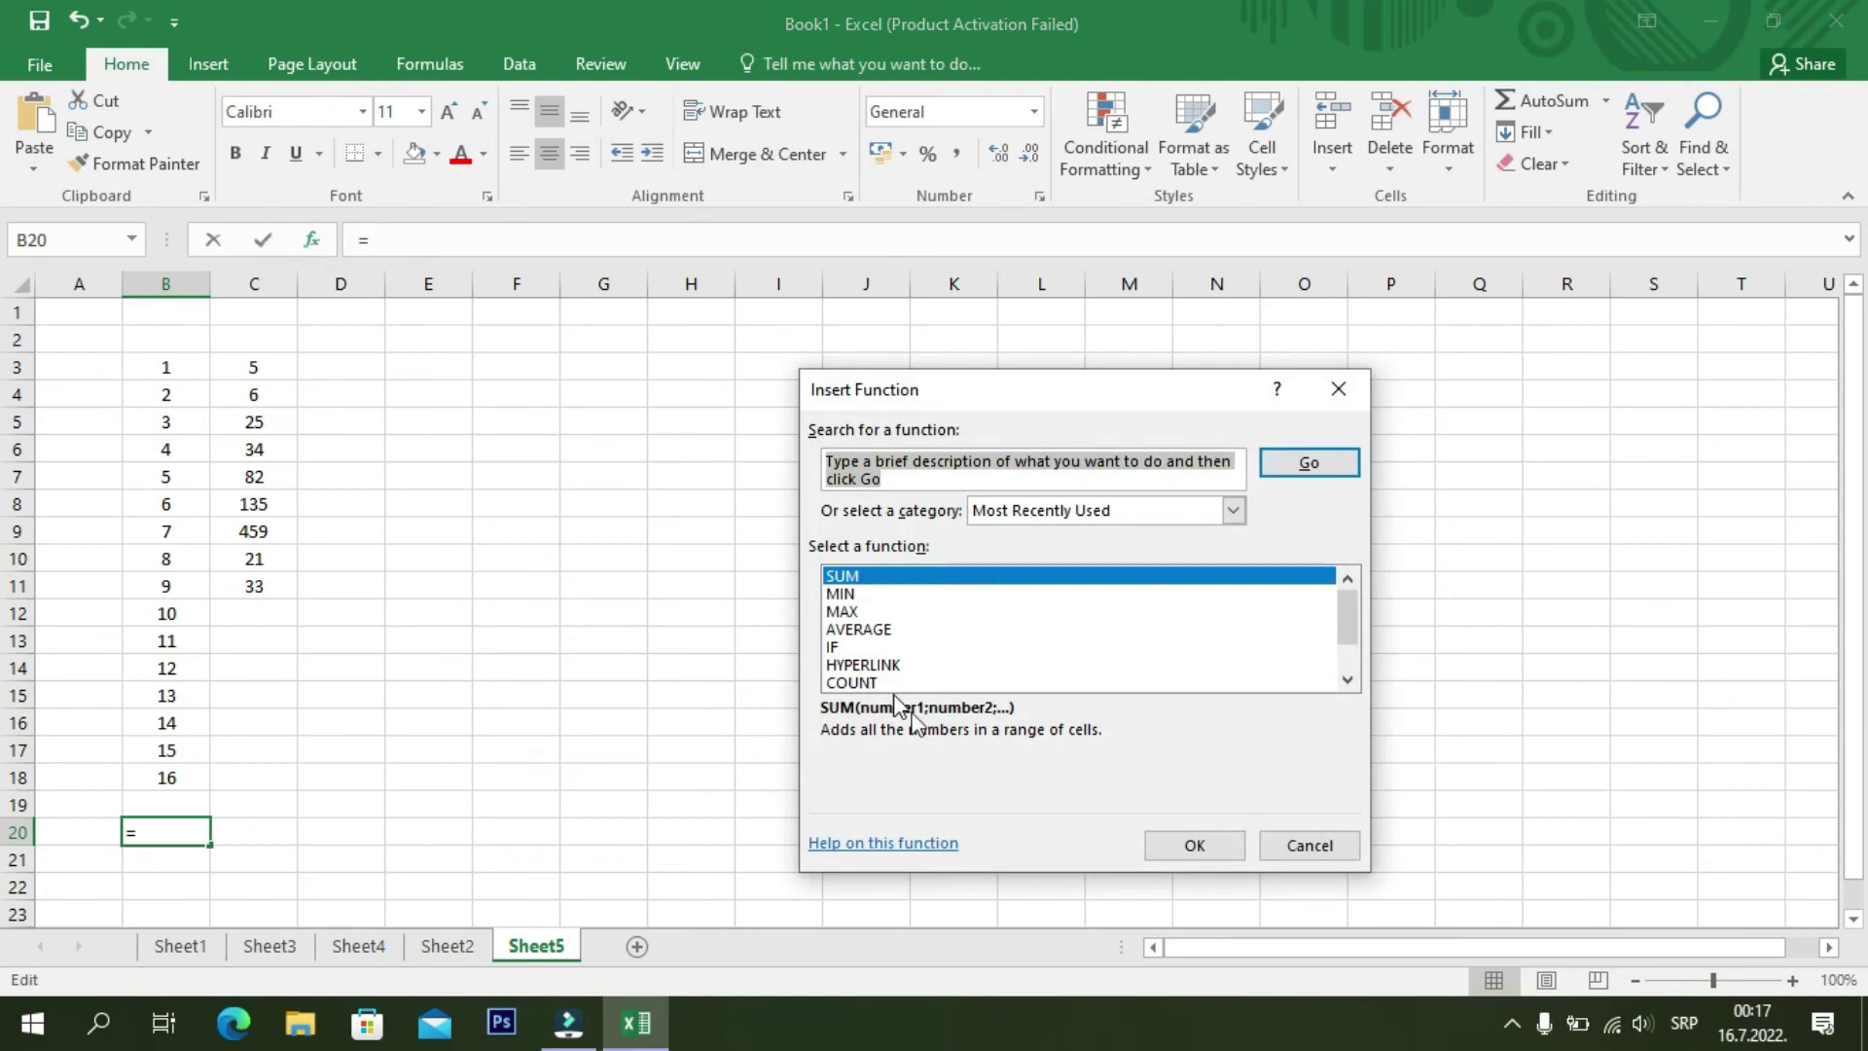
left_click(857, 613)
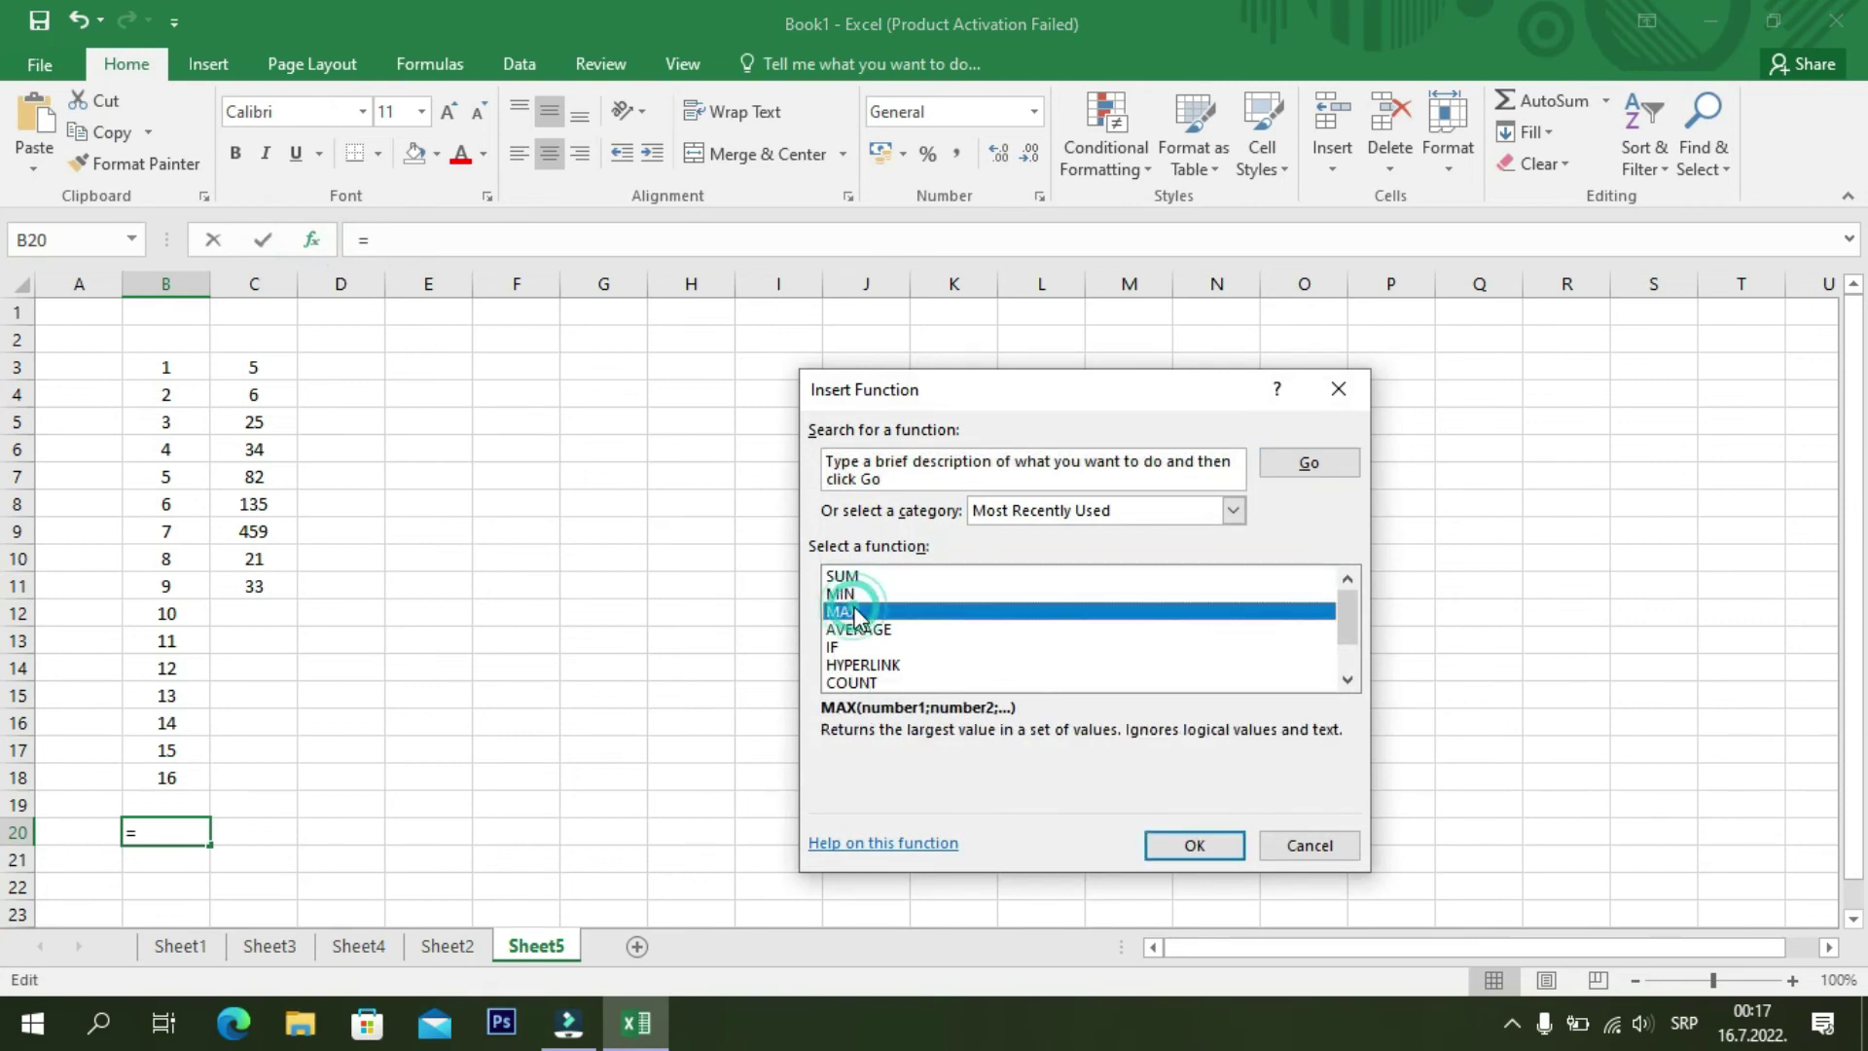
left_click(1195, 845)
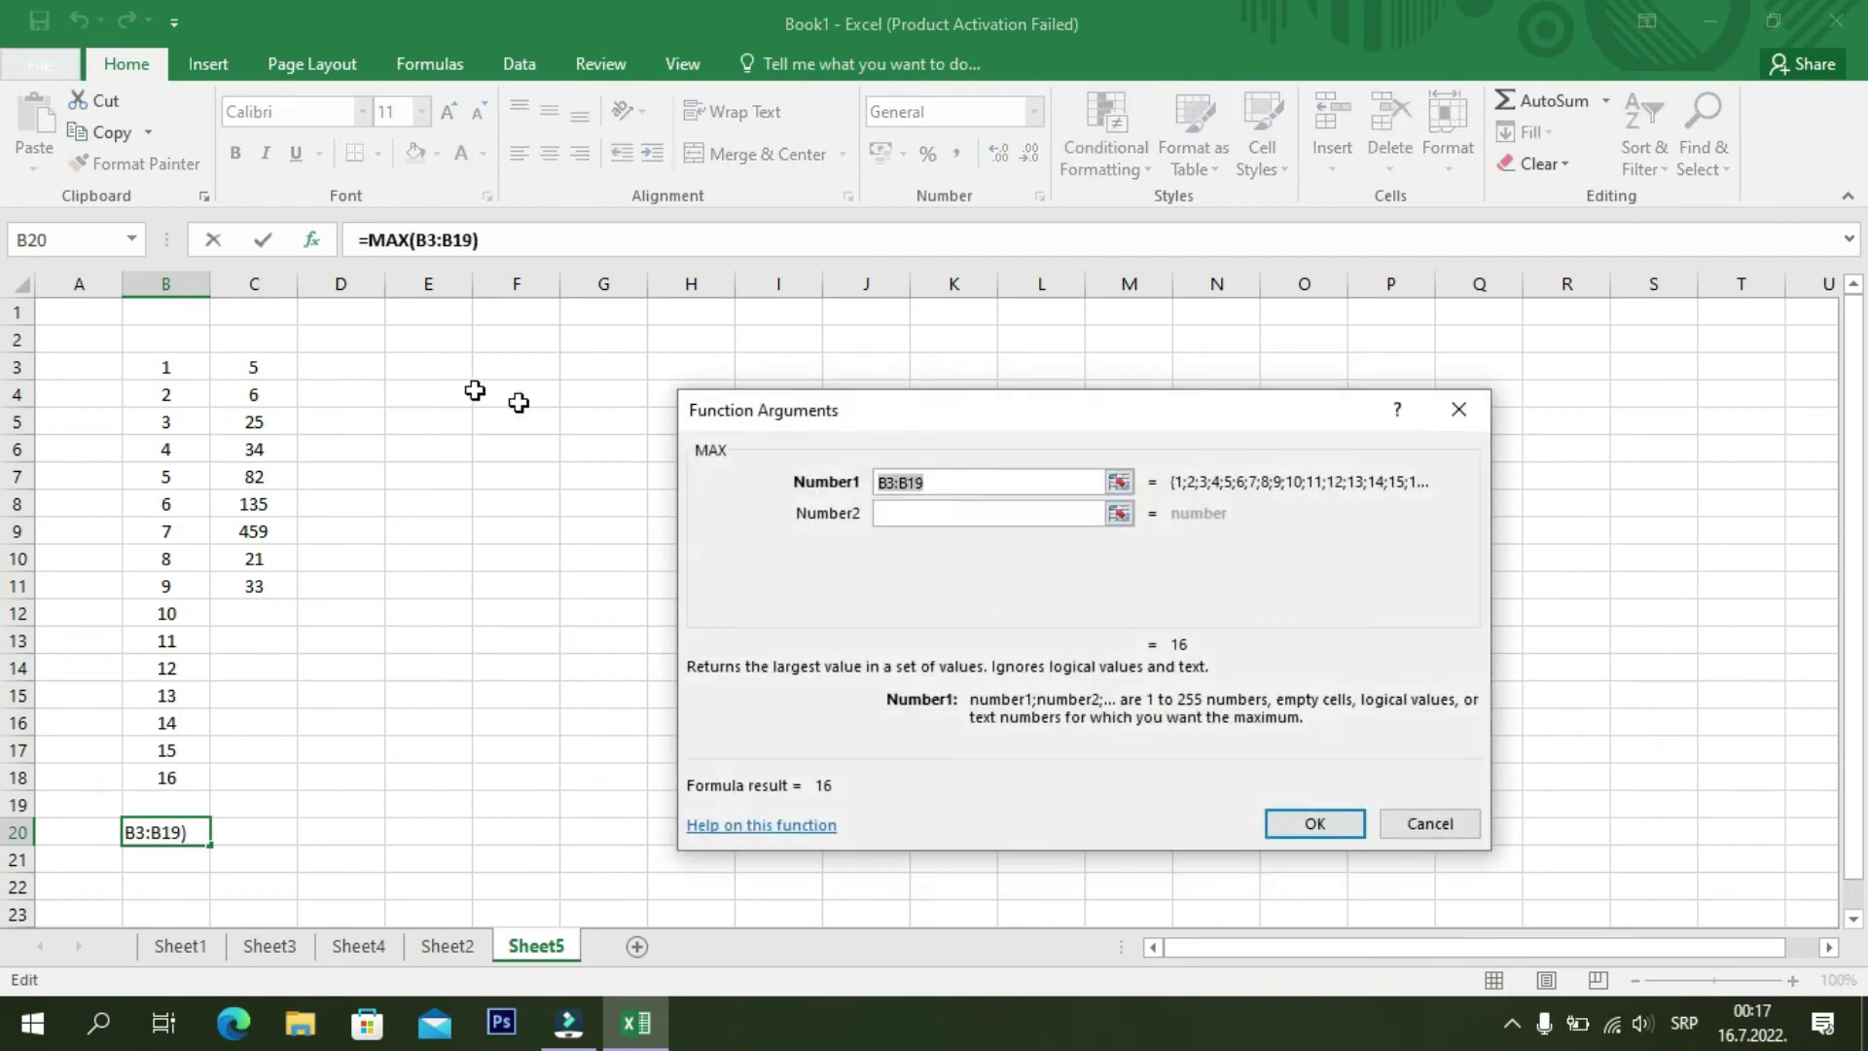
left_click_drag(182, 370, 171, 774)
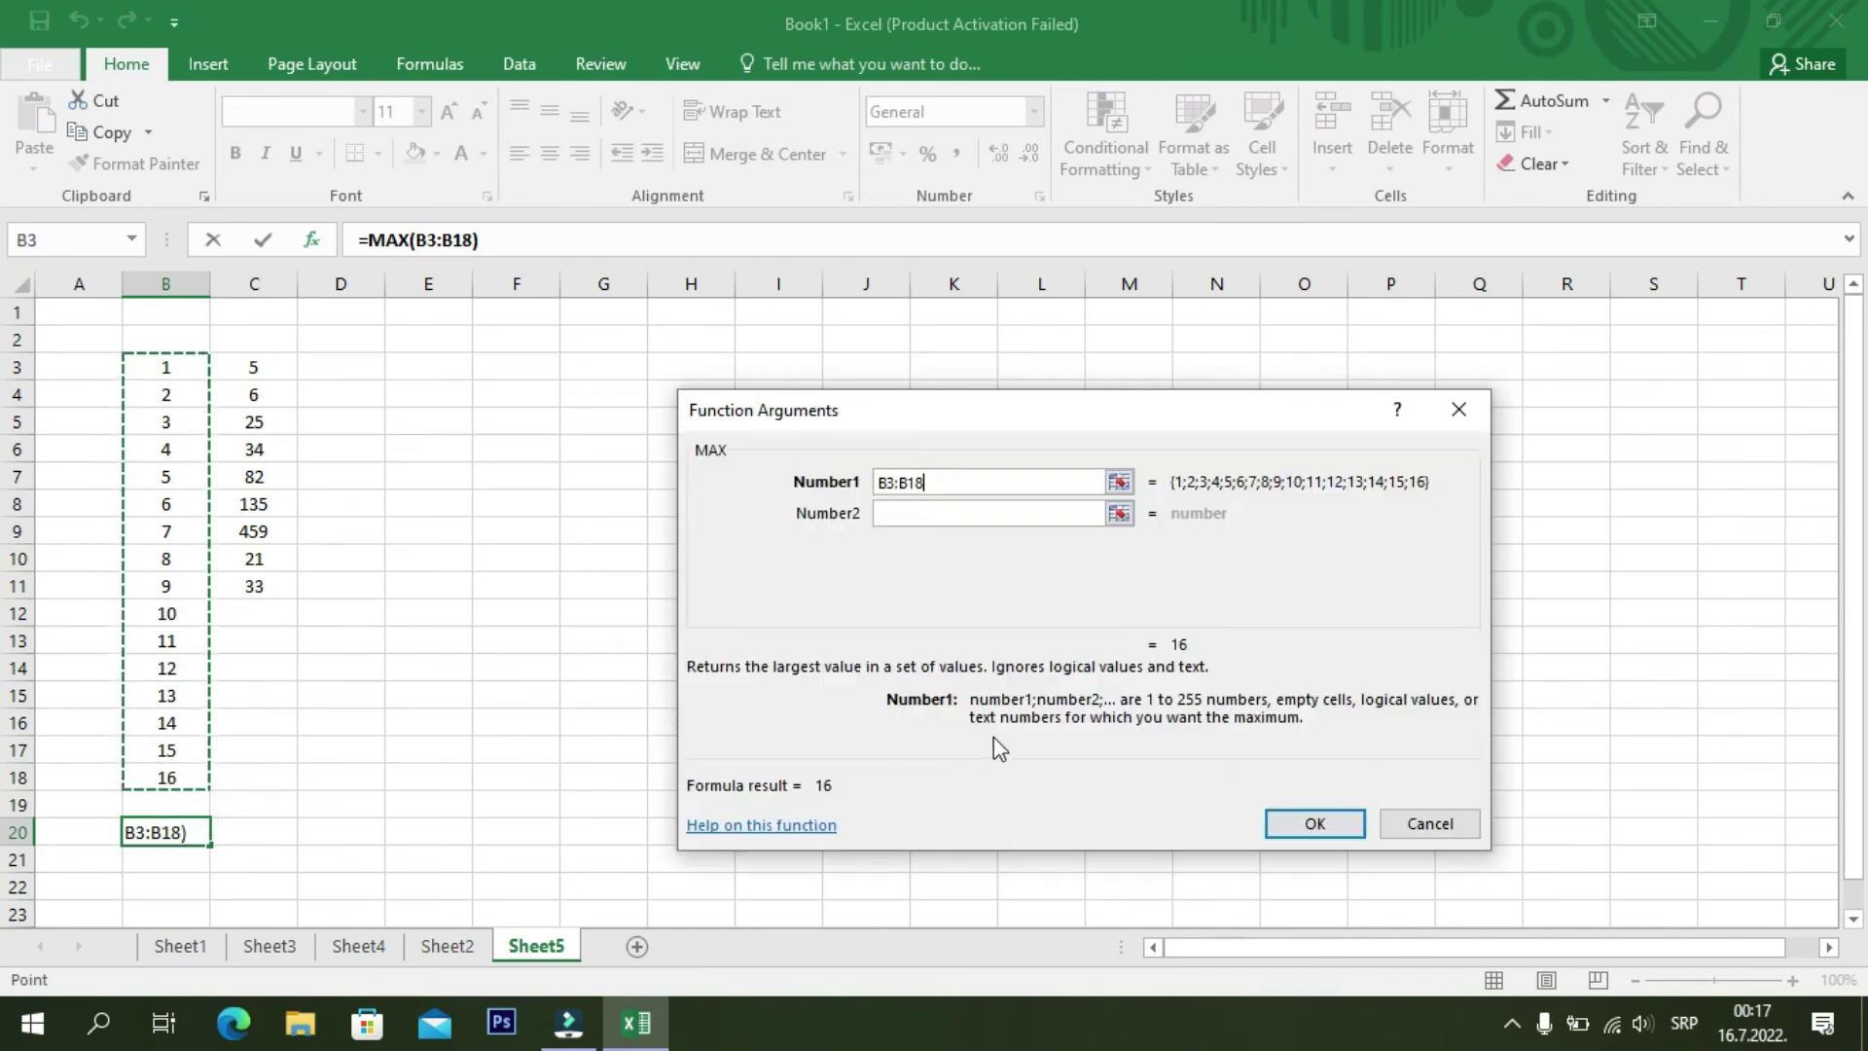
left_click(1318, 827)
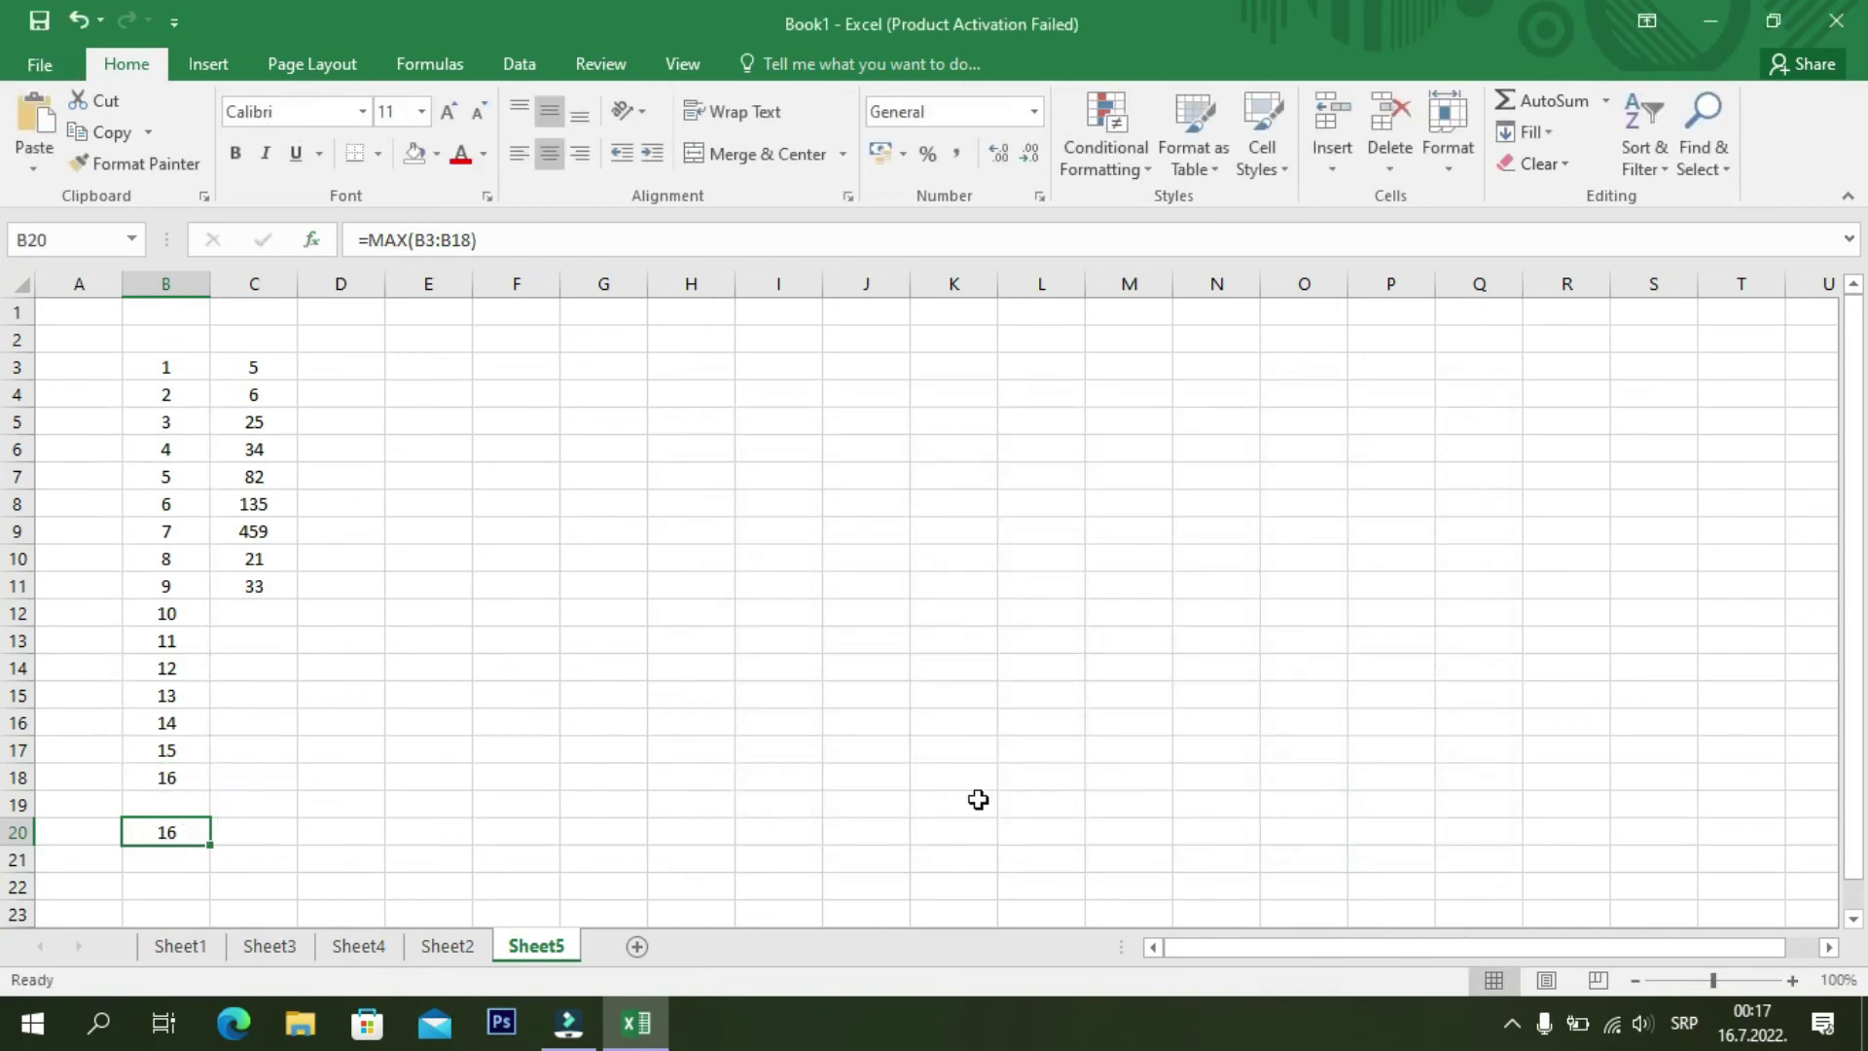
- Fill B18, holding the maximum 16, yellow
left_click(168, 771)
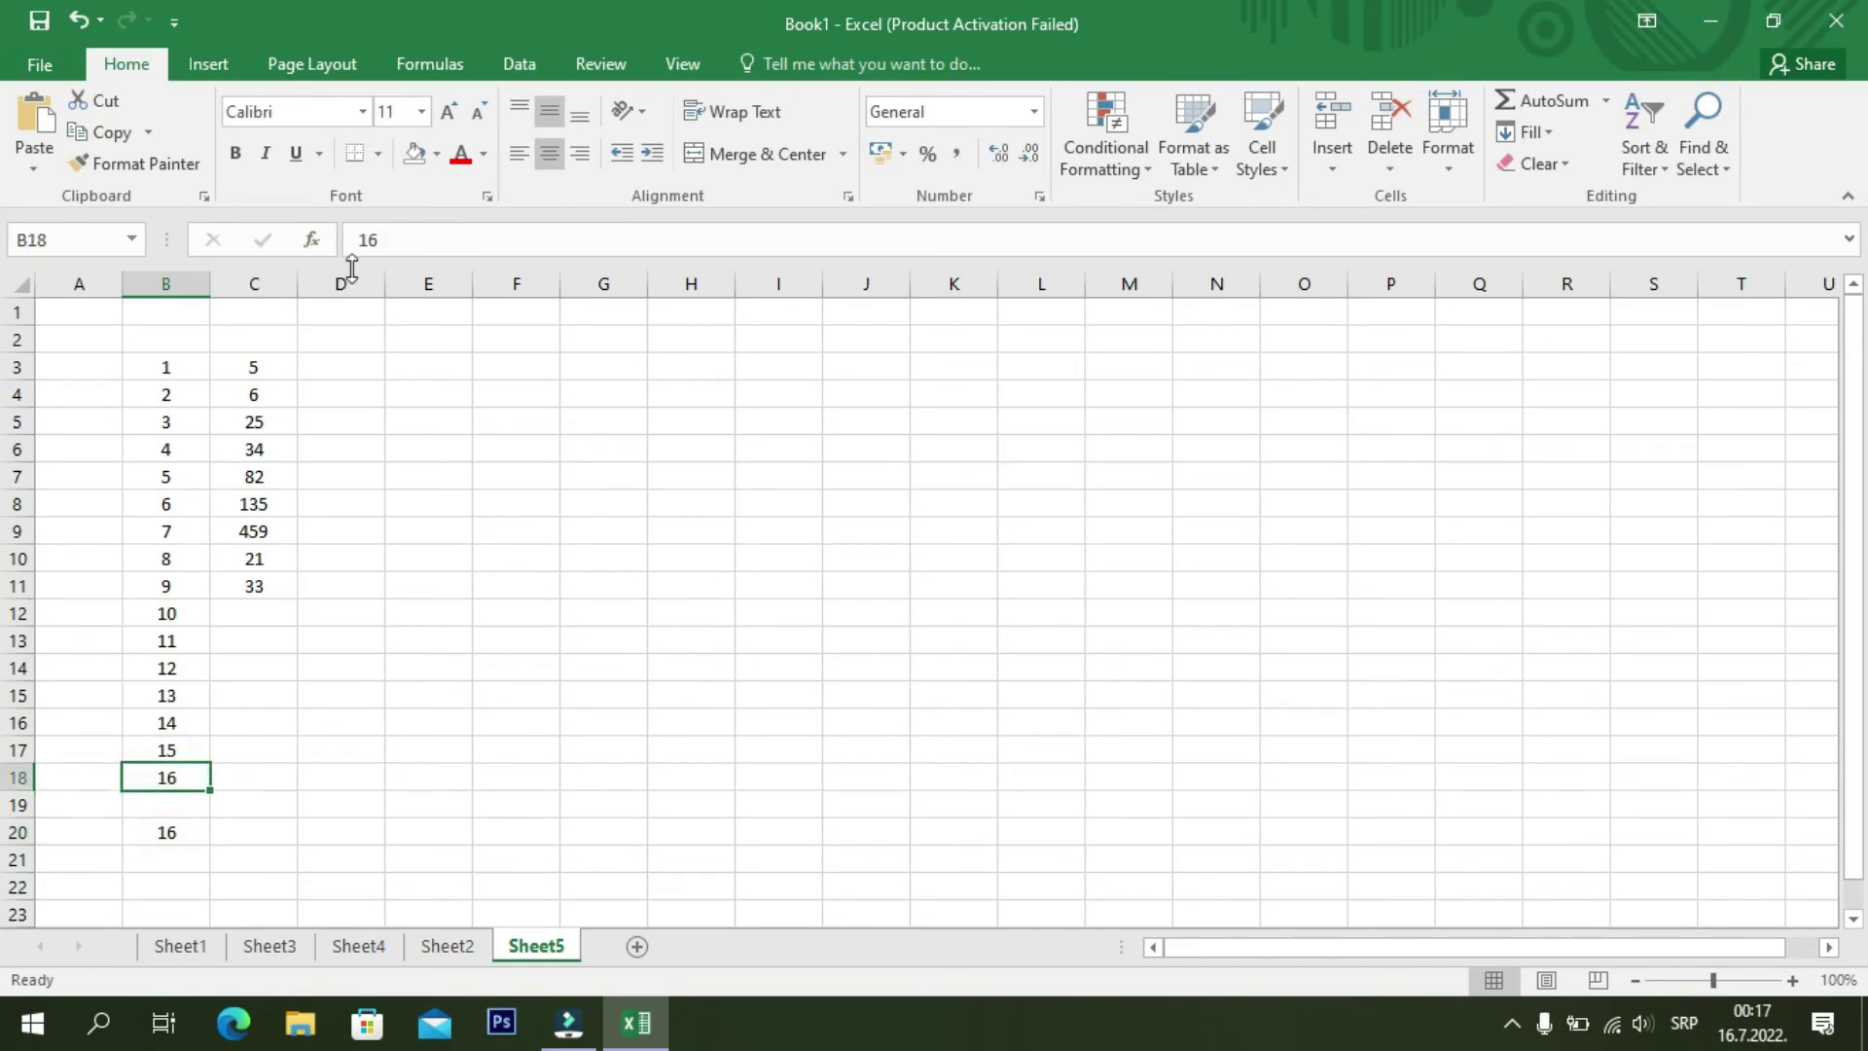
left_click(436, 154)
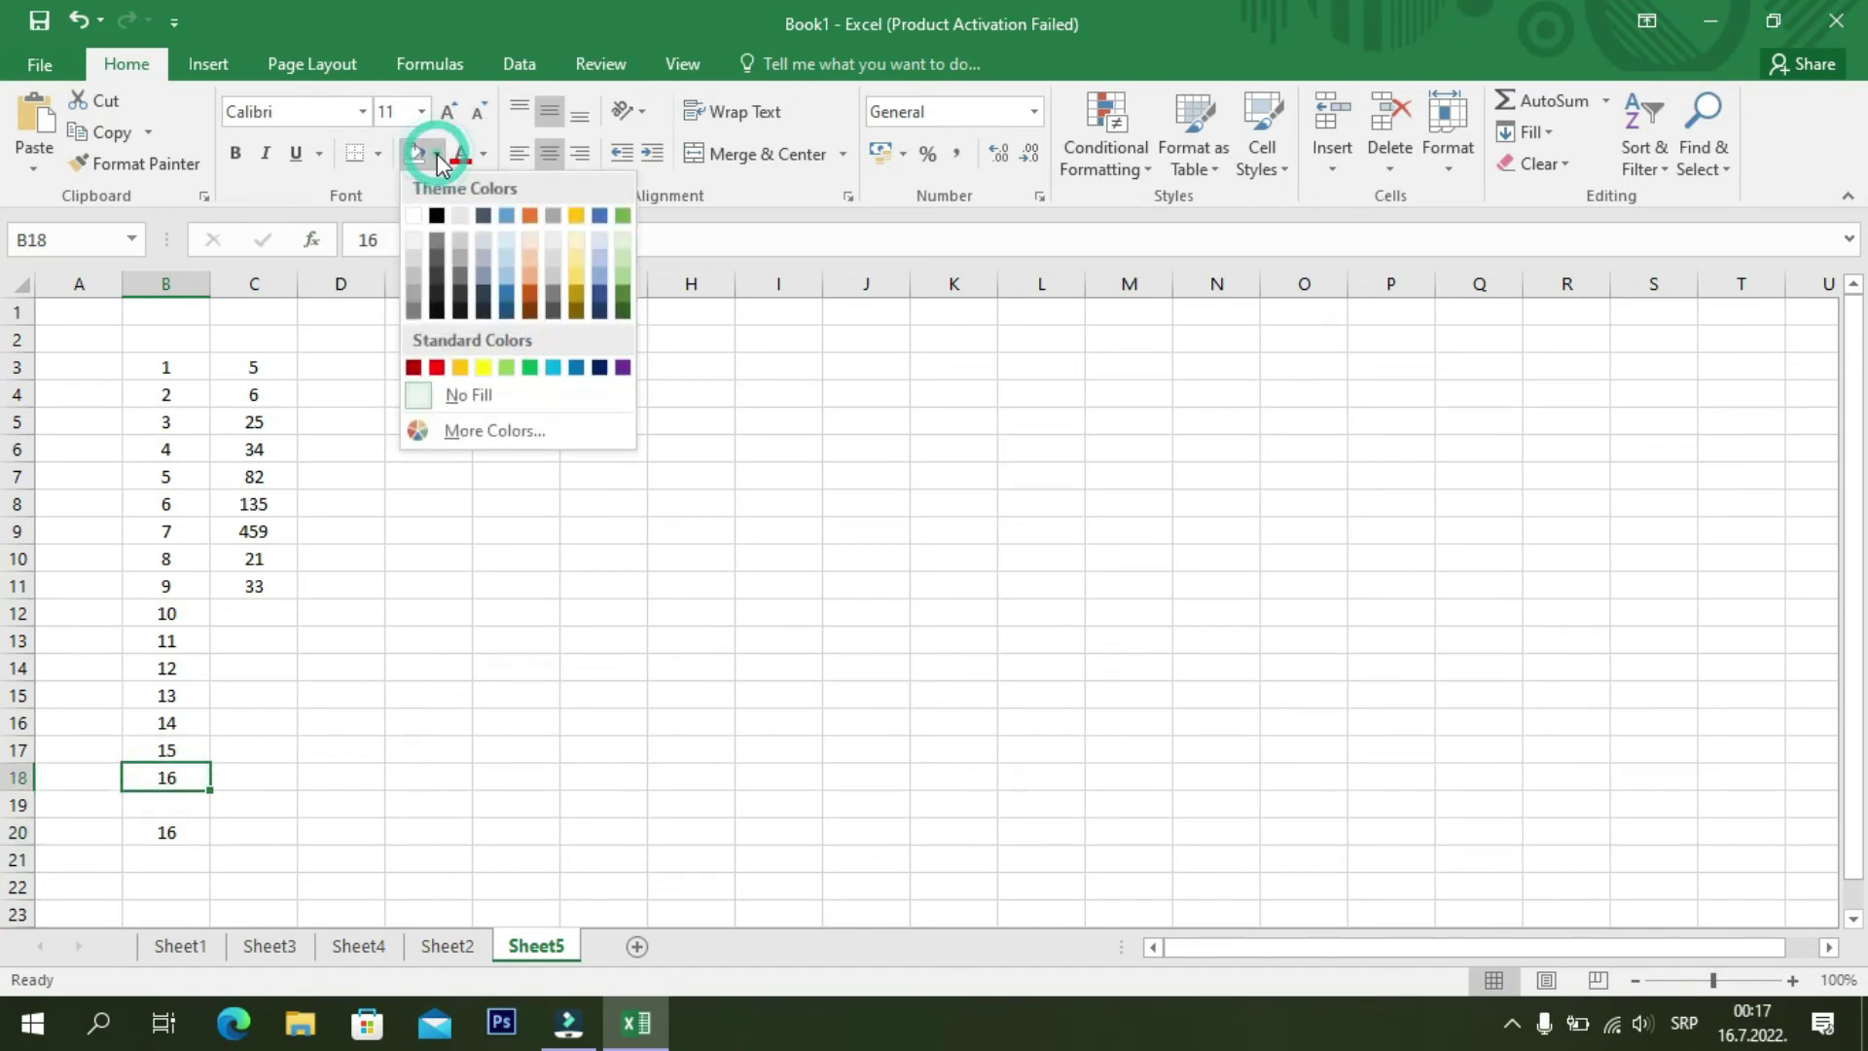
left_click(484, 367)
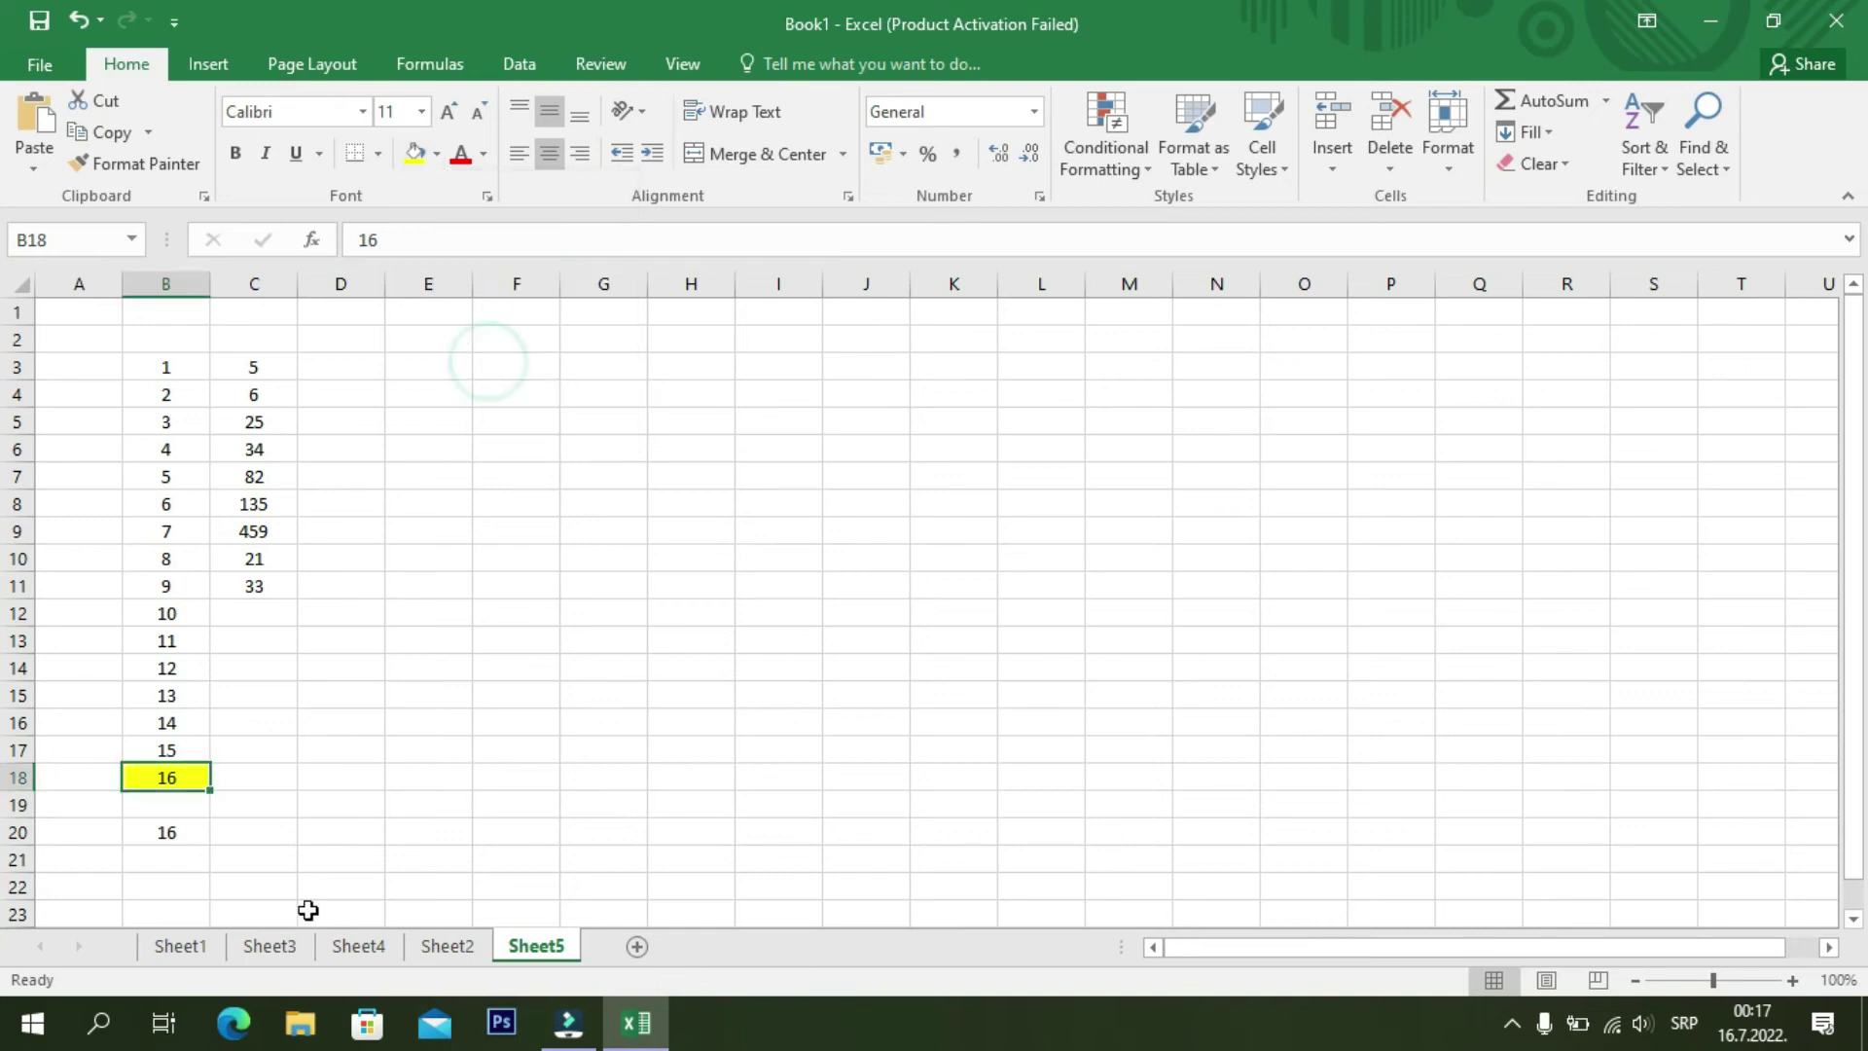
- Copy the B20 MAX formula into C20, giving 459
left_click(192, 838)
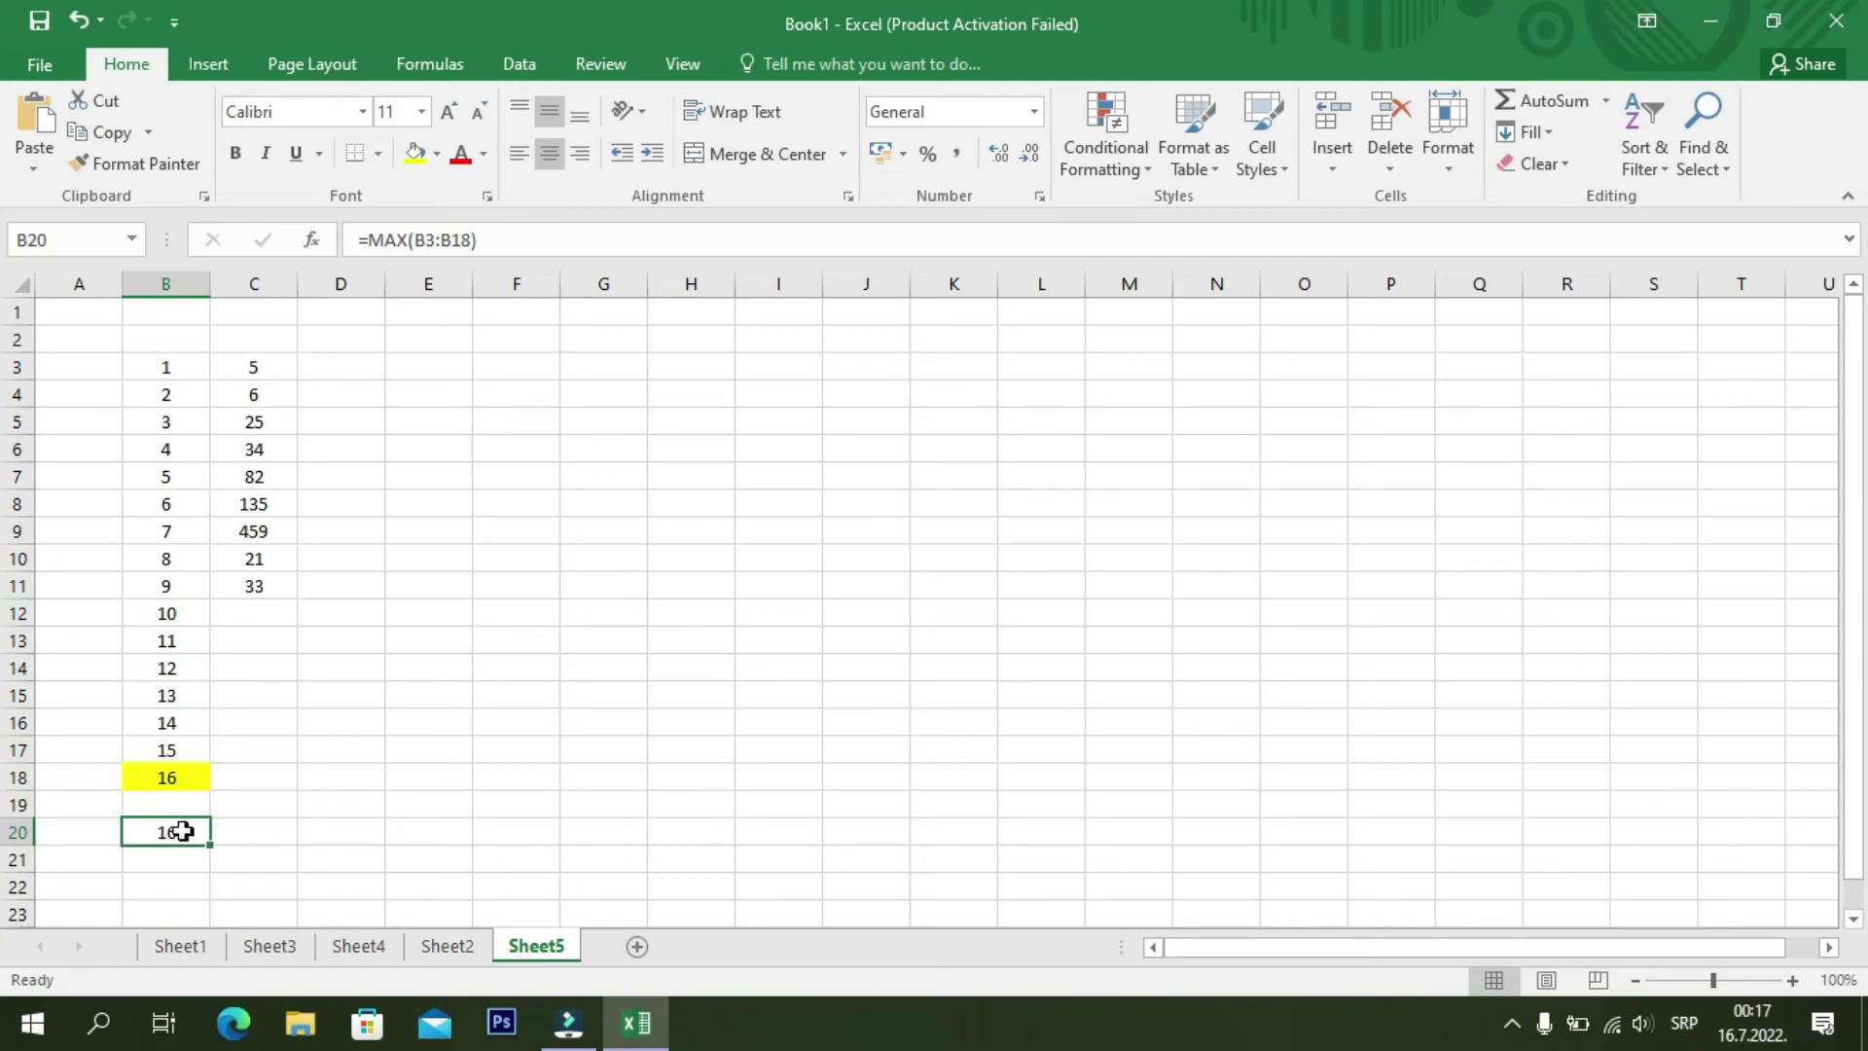
left_click_drag(214, 850, 268, 850)
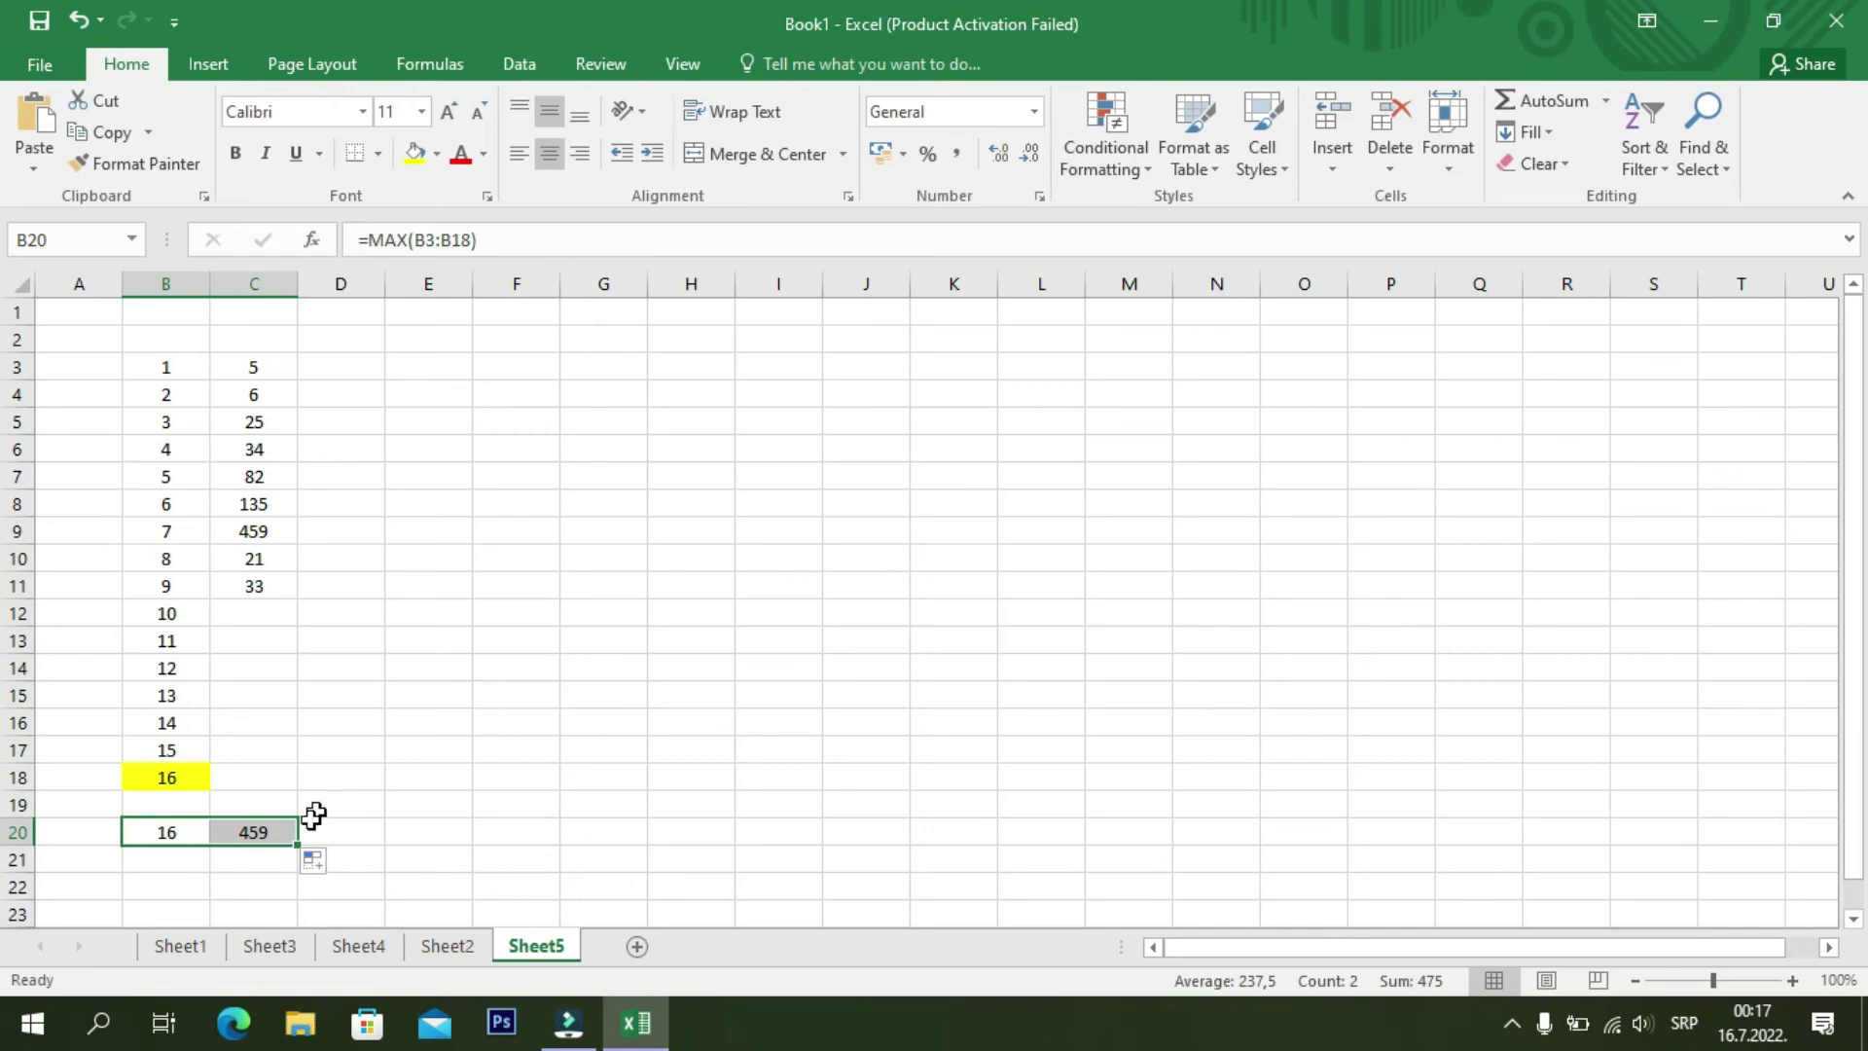
left_click(276, 822)
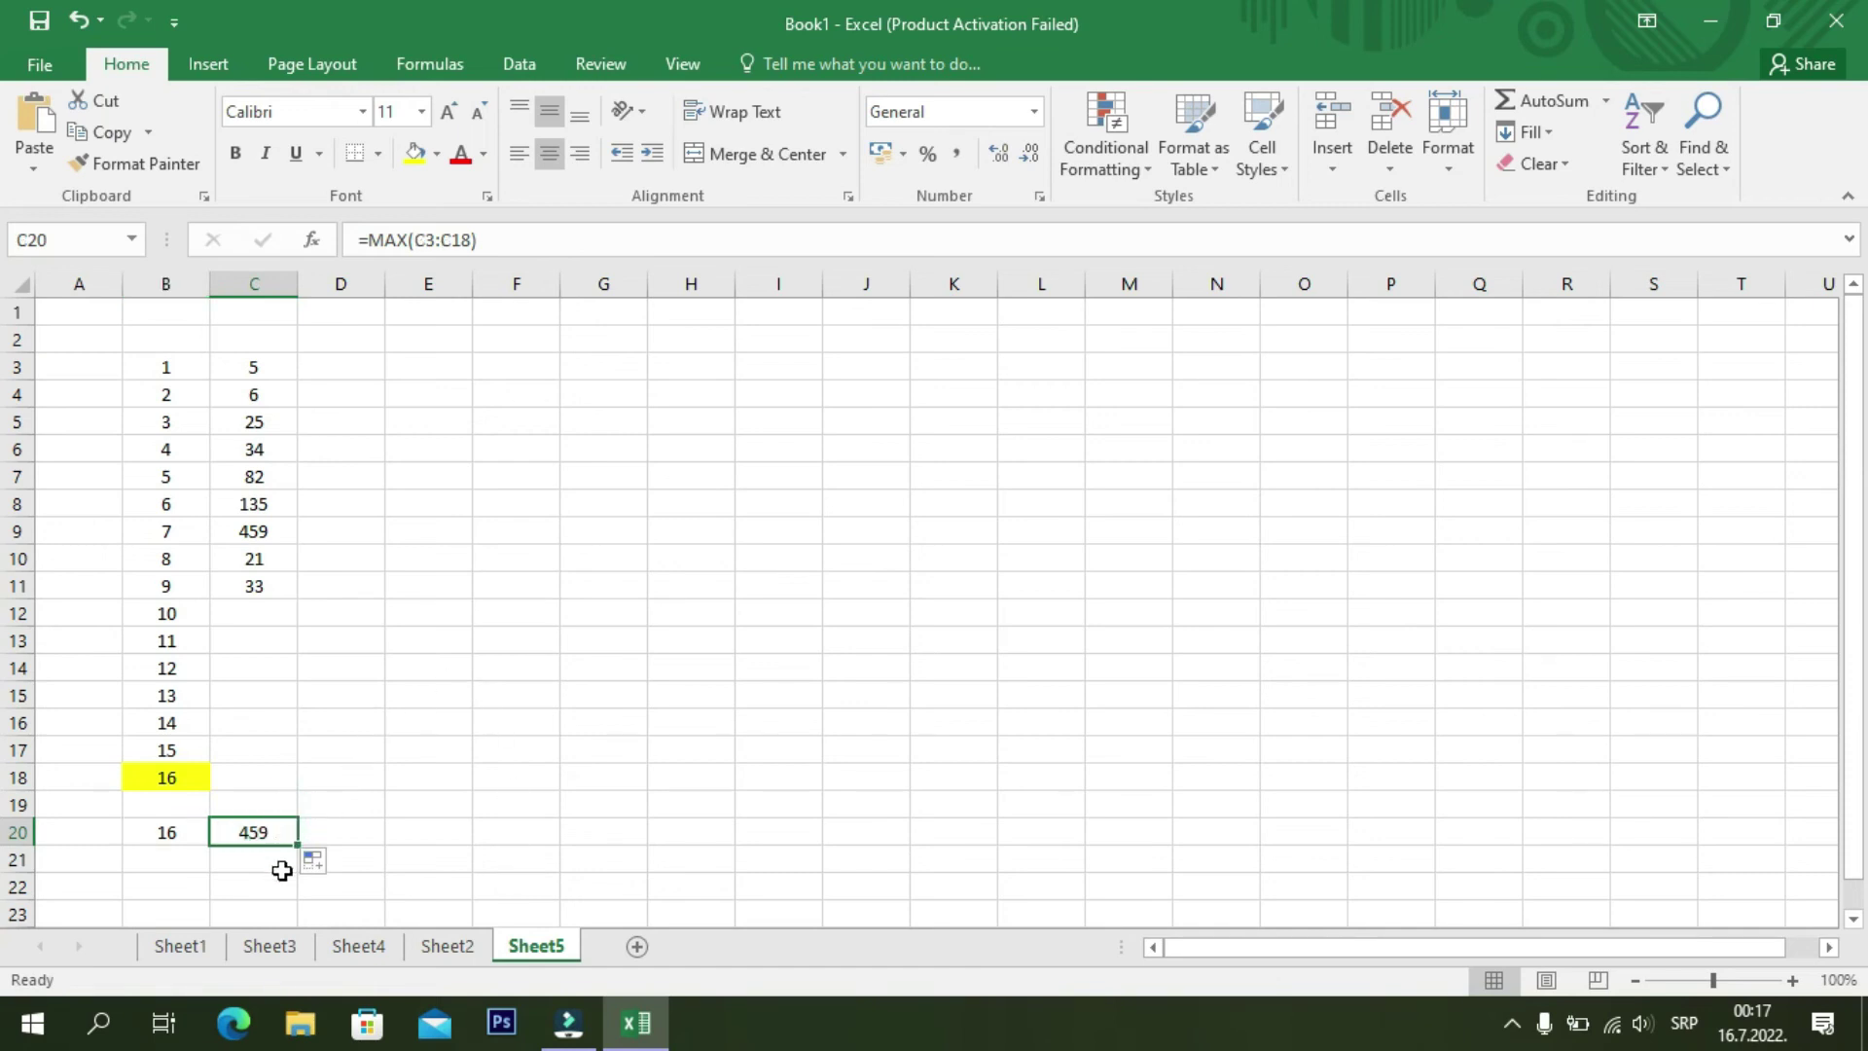
- Fill C9, the column C maximum 459, yellow
left_click(281, 541)
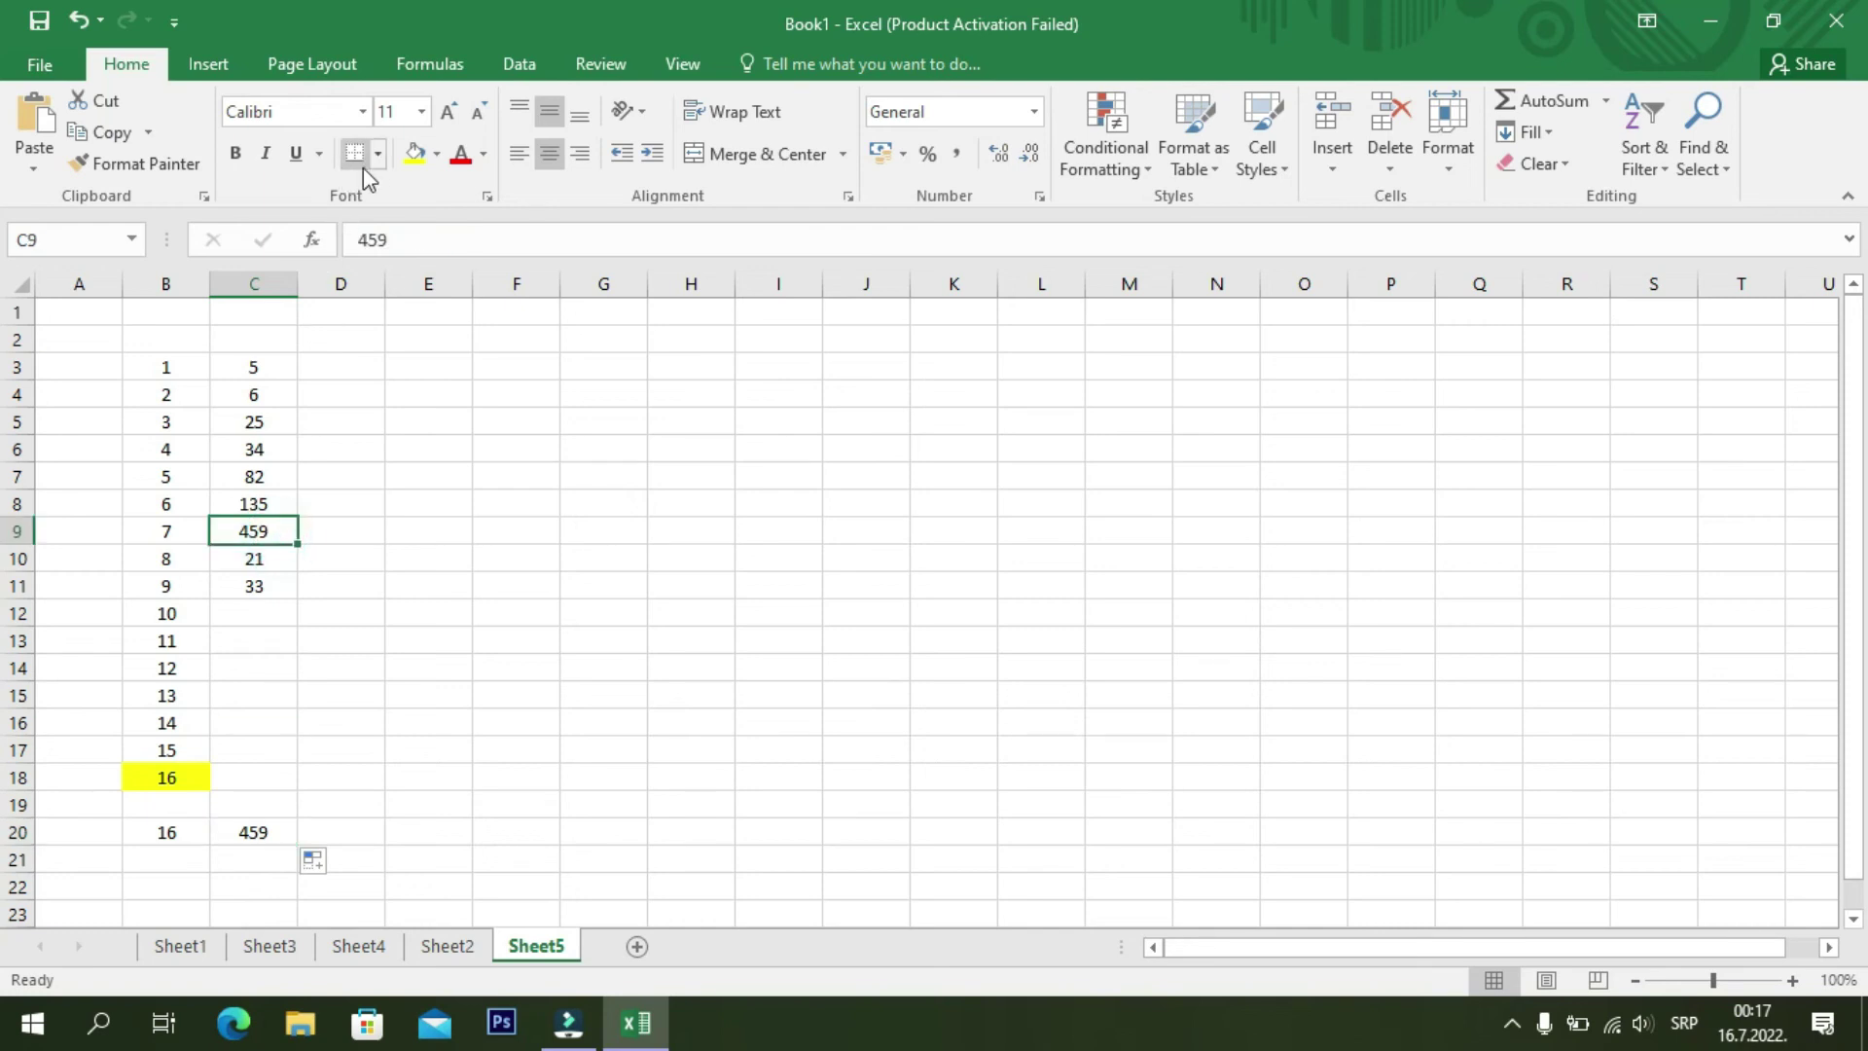
left_click(413, 152)
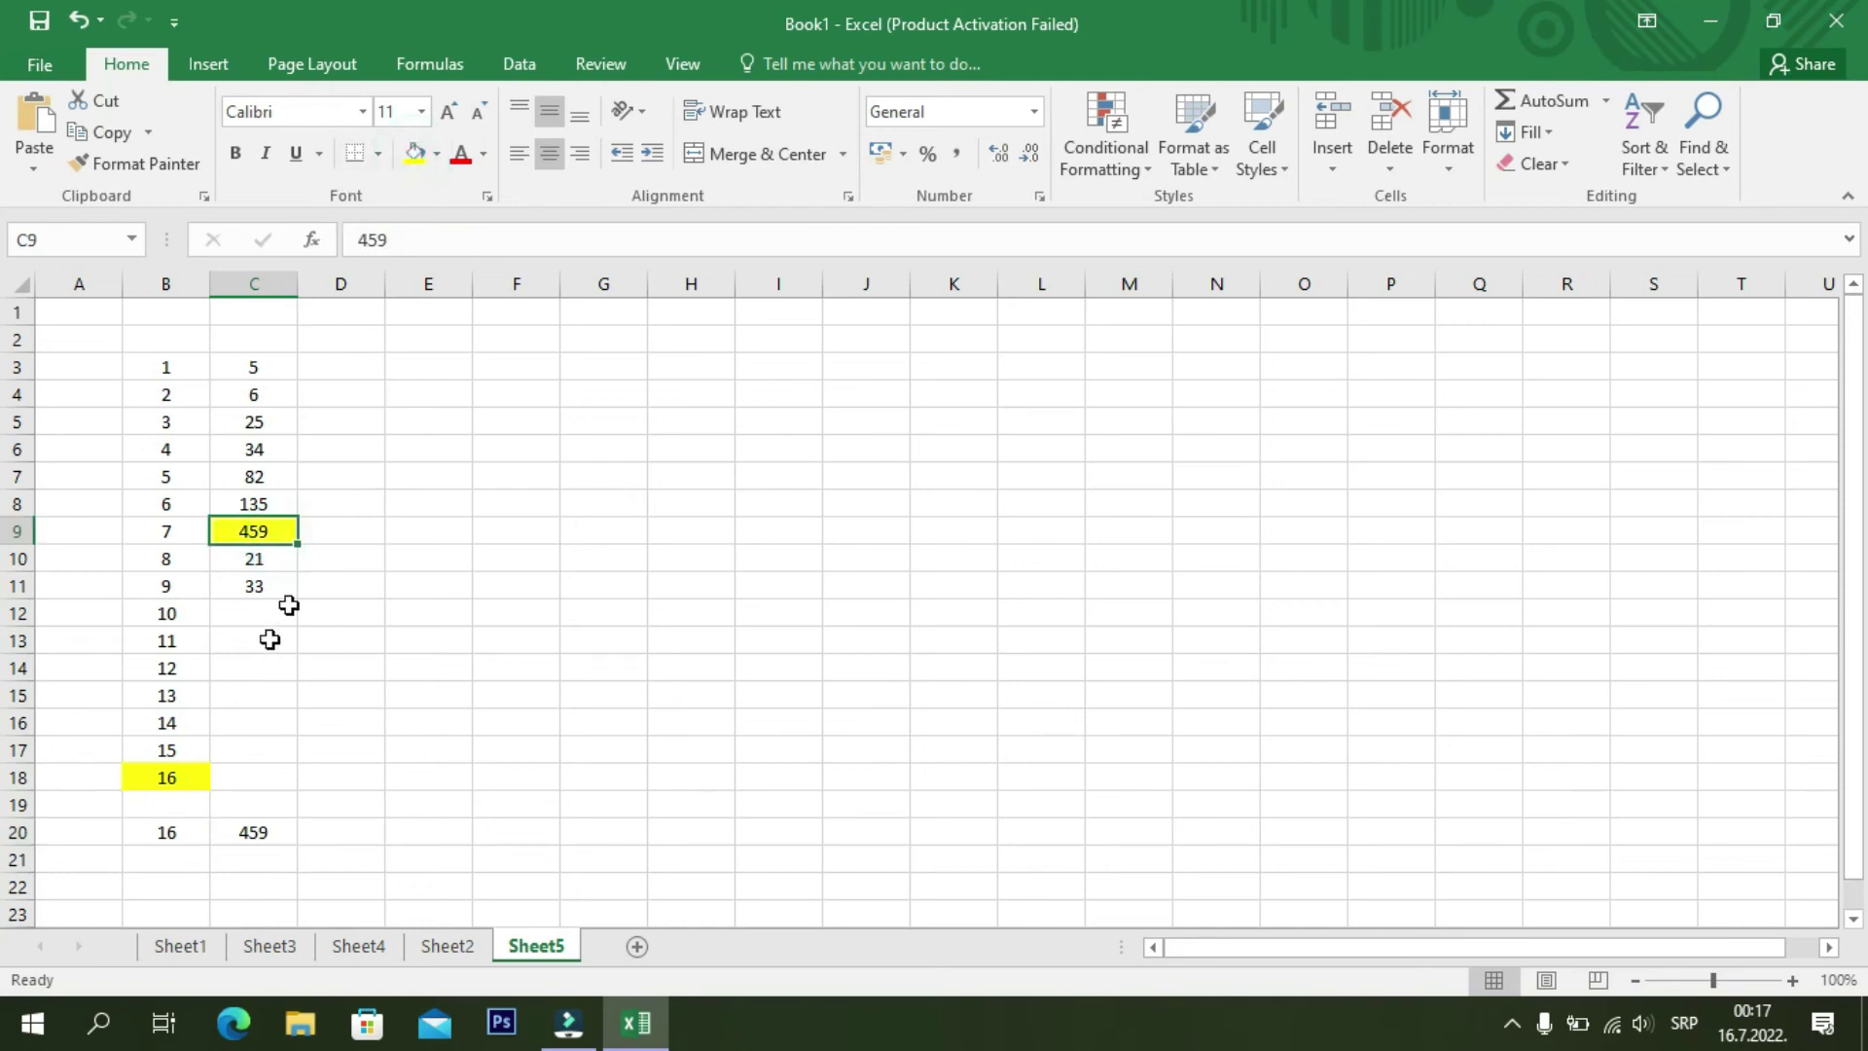
left_click(243, 832)
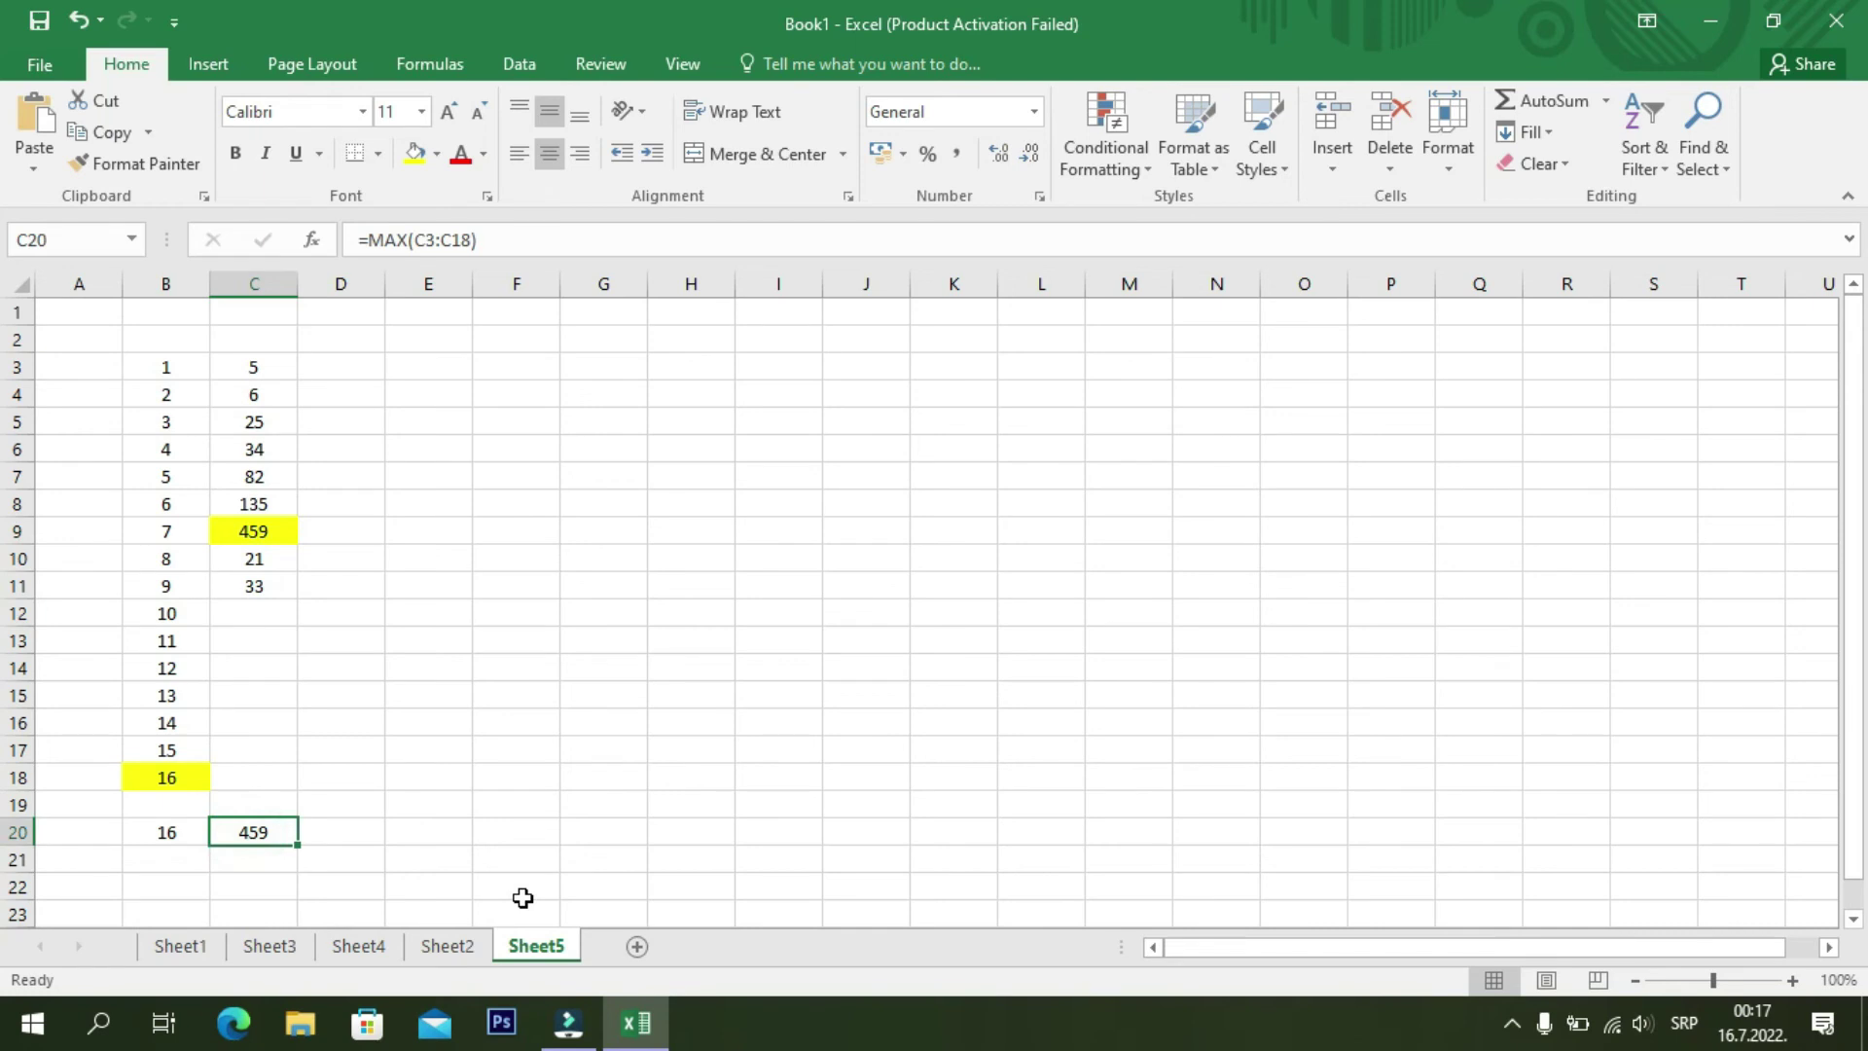
left_click(418, 366)
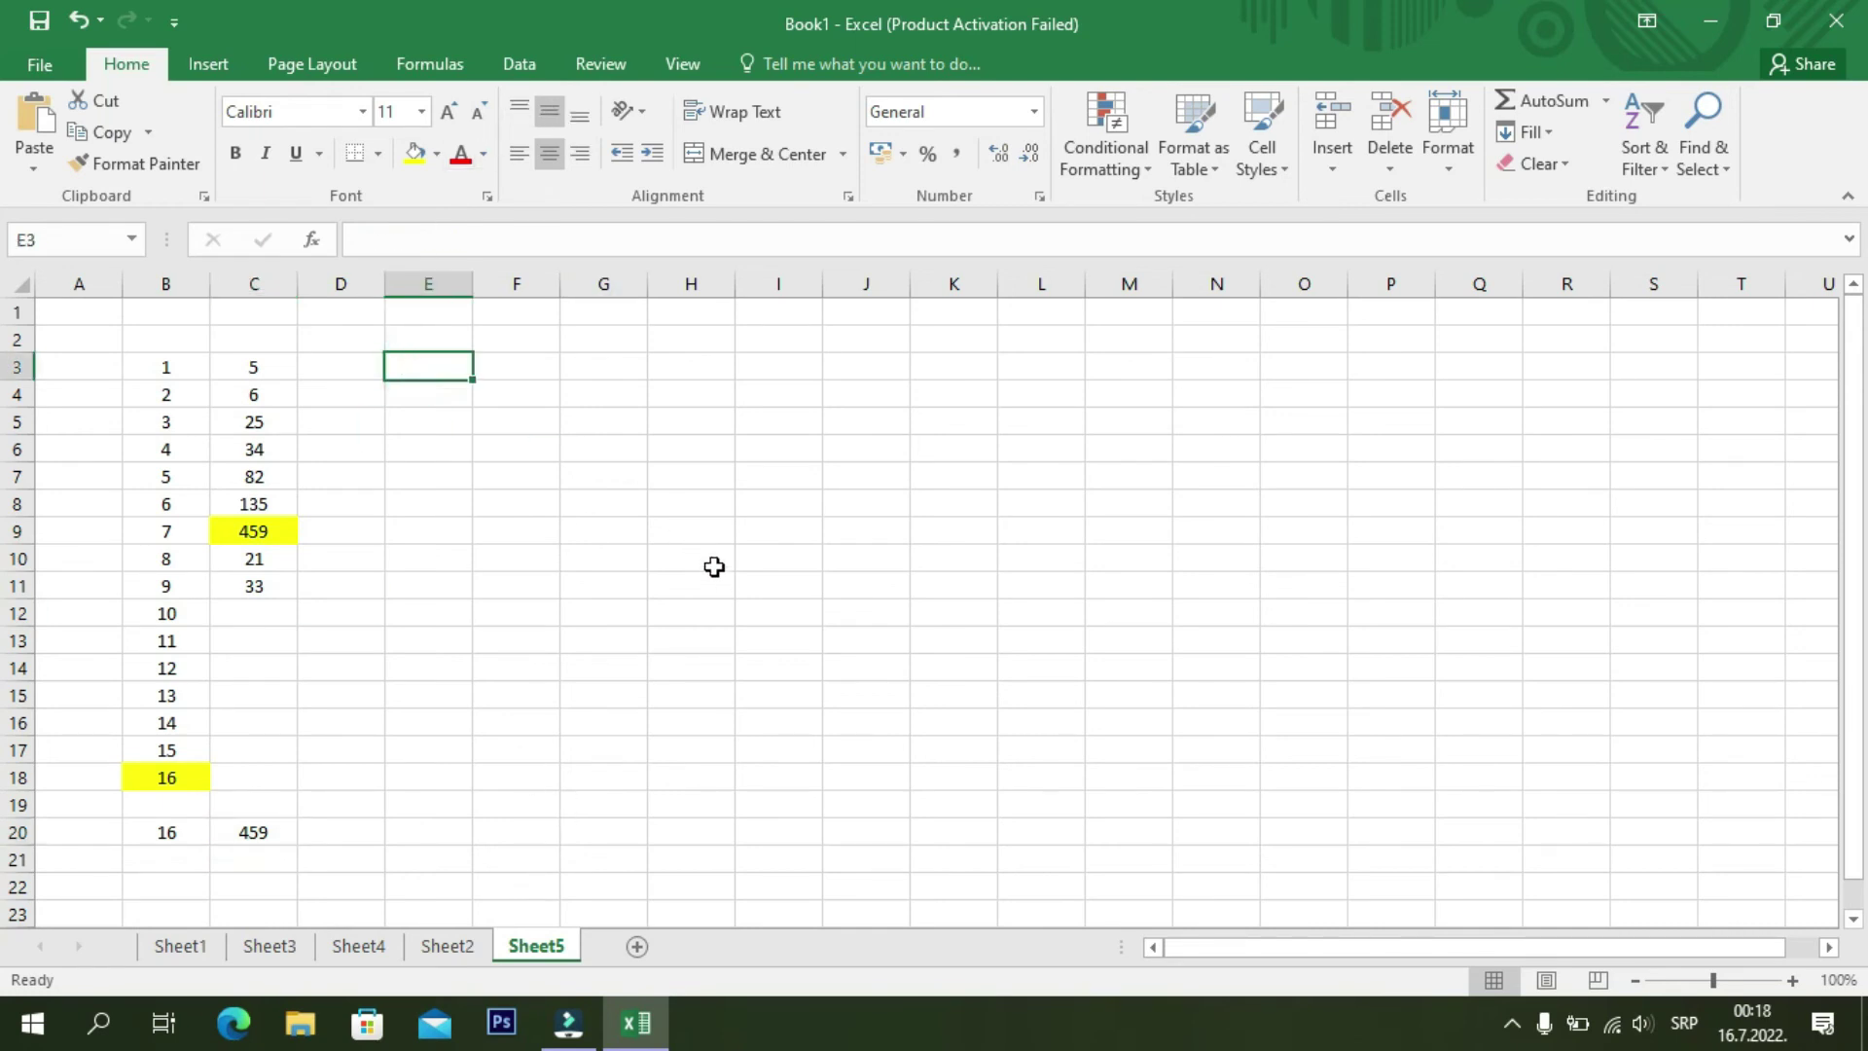
- Enter =B3 in E3 and fill it across to column F and down to row 18
type("=")
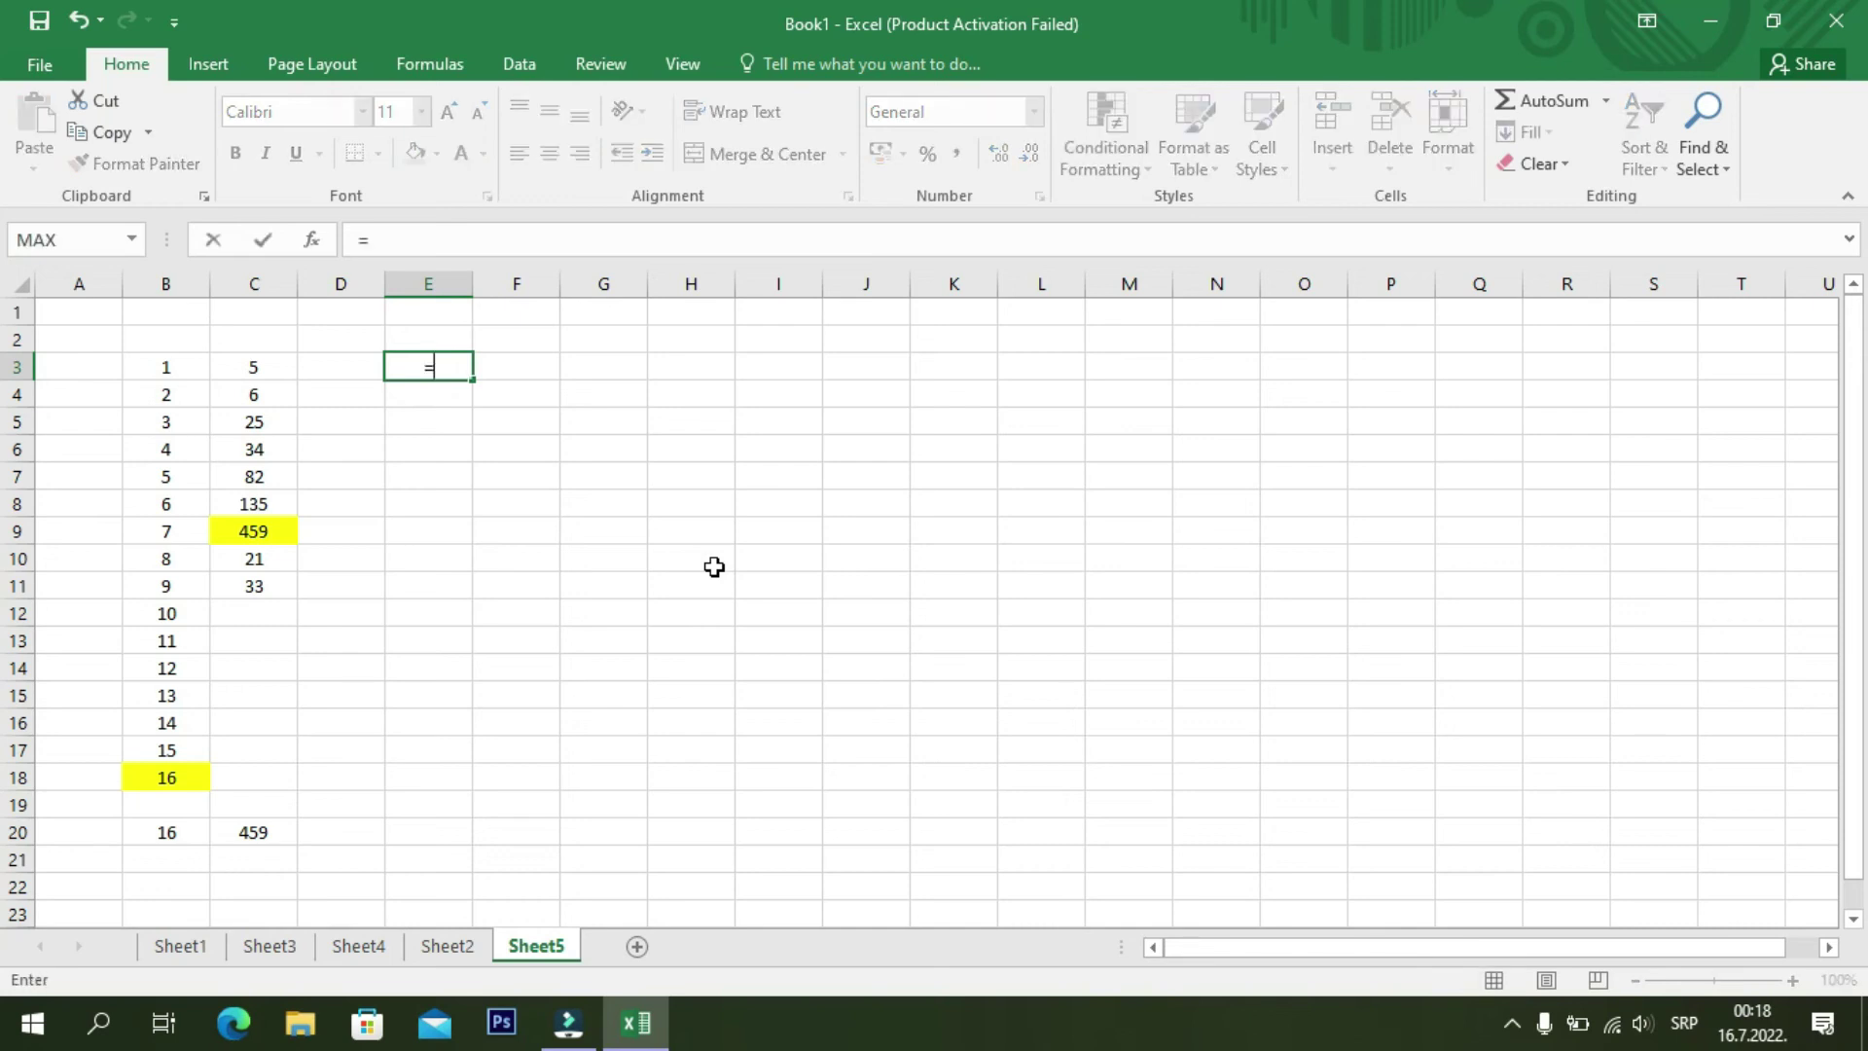
left_click(156, 363)
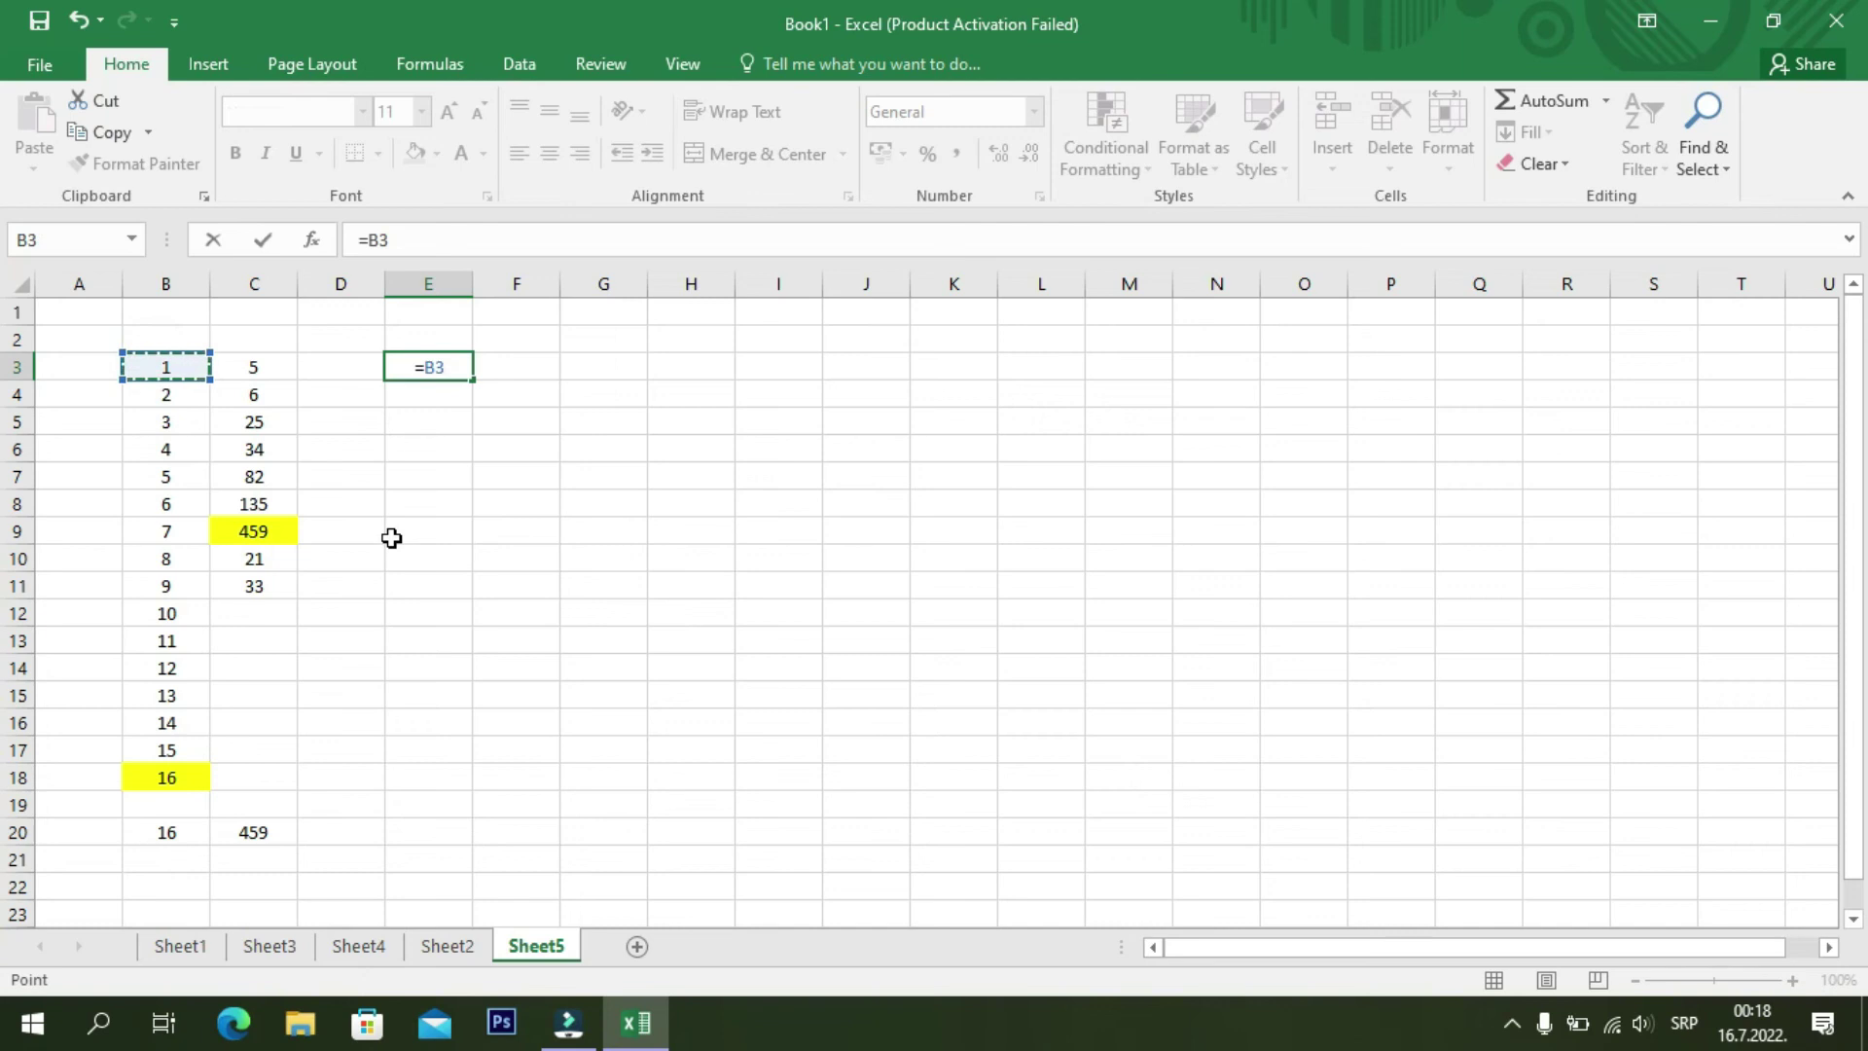
key("Return")
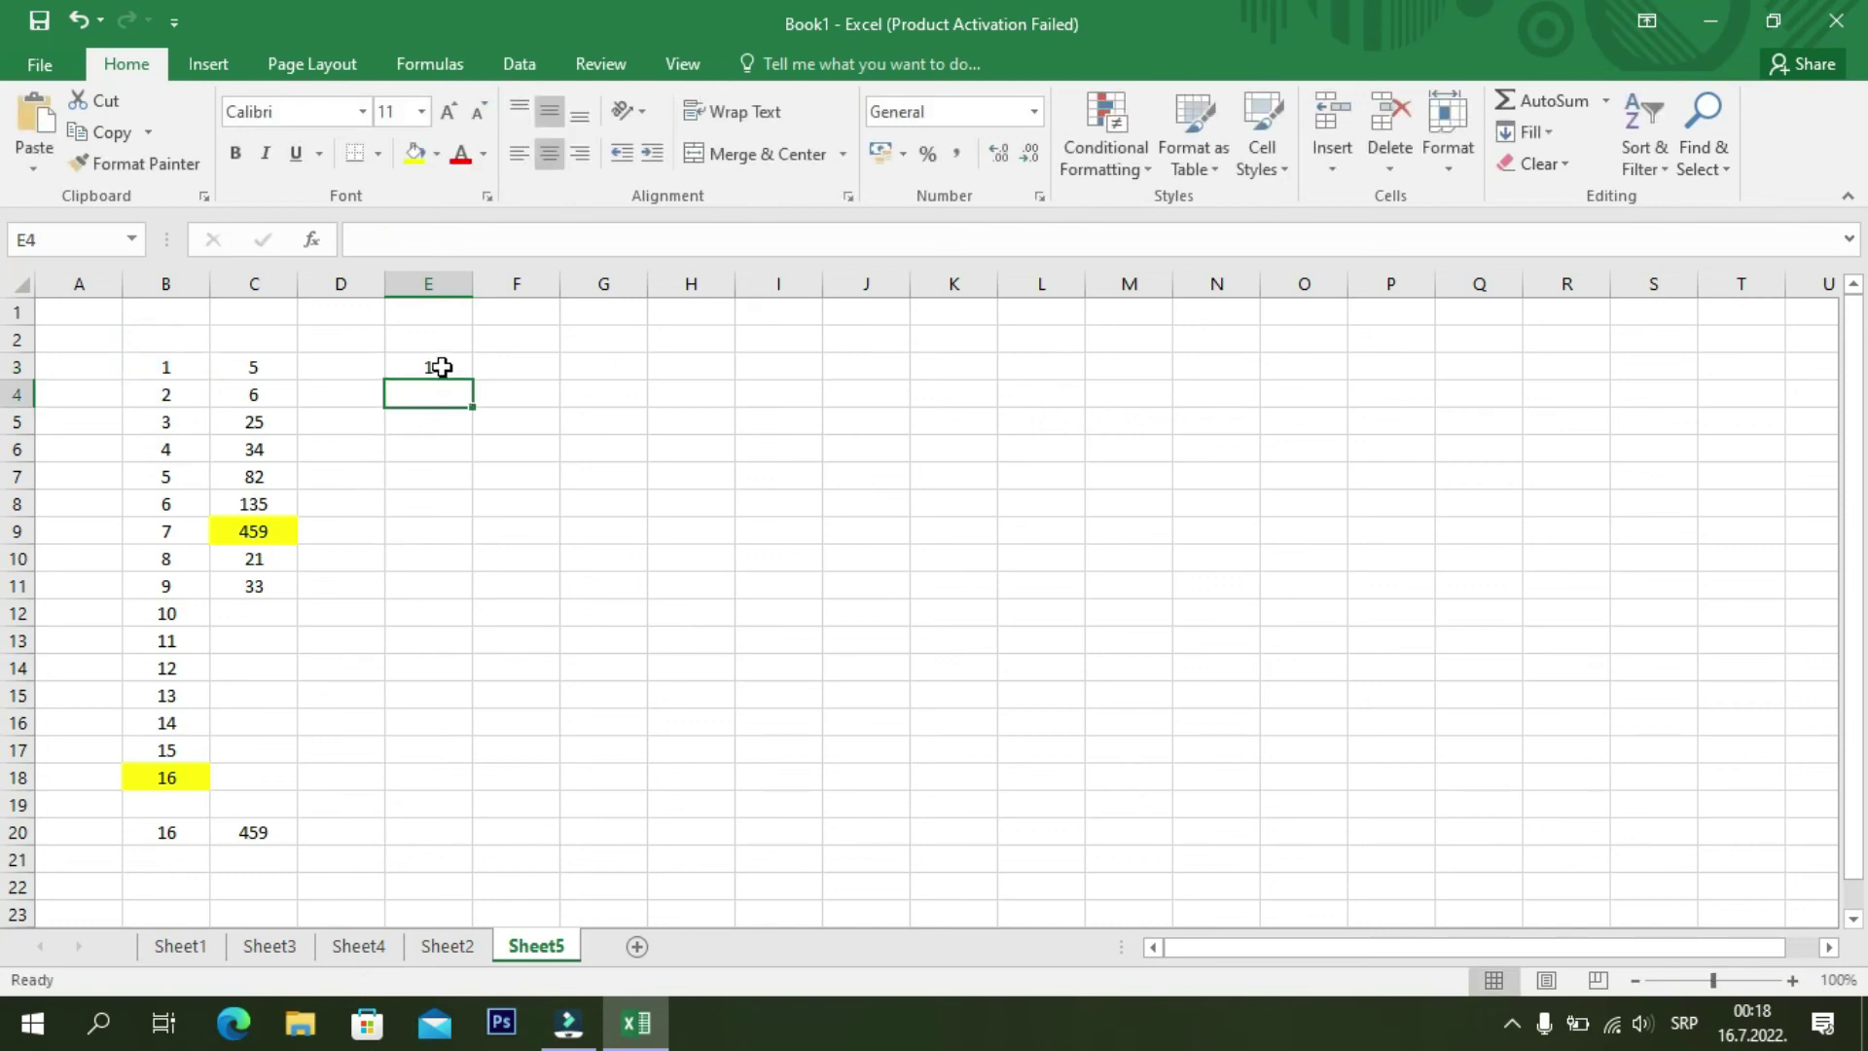
left_click(436, 368)
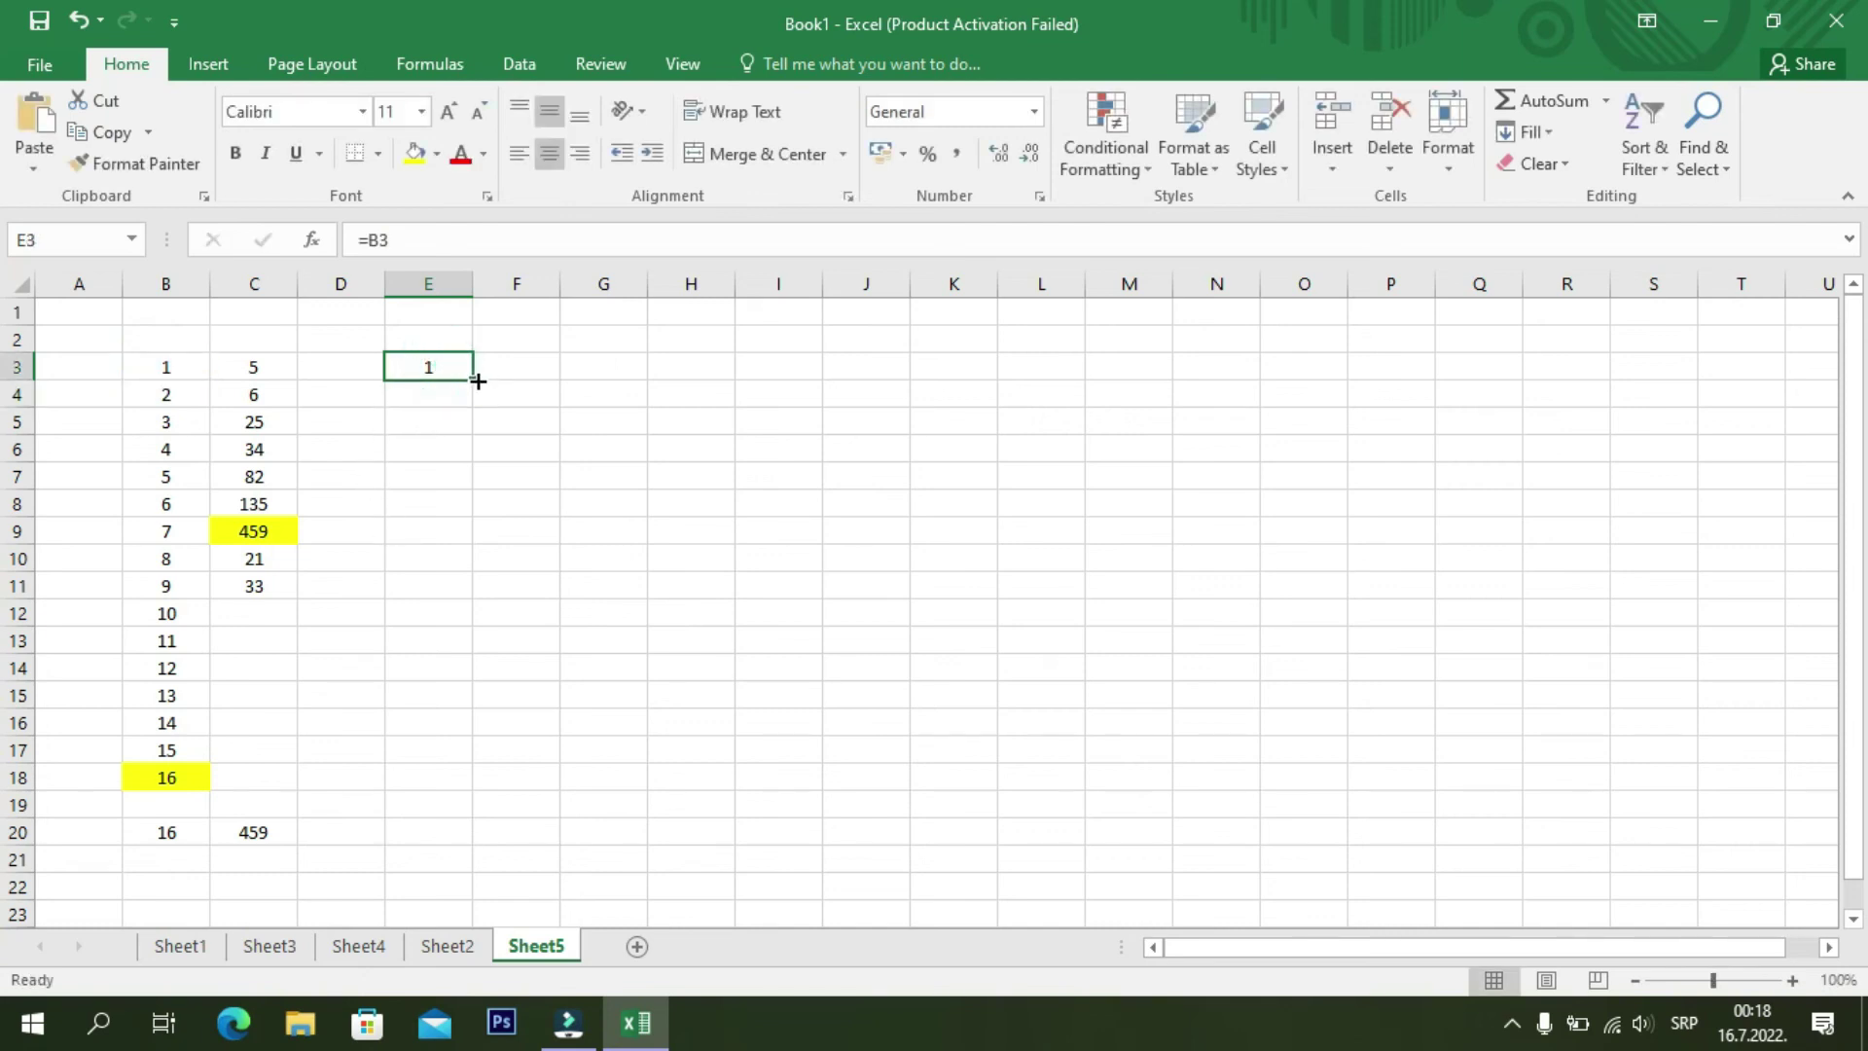
mouse_move(478, 381)
left_mouse_down()
mouse_move(560, 389)
mouse_move(574, 789)
left_mouse_up()
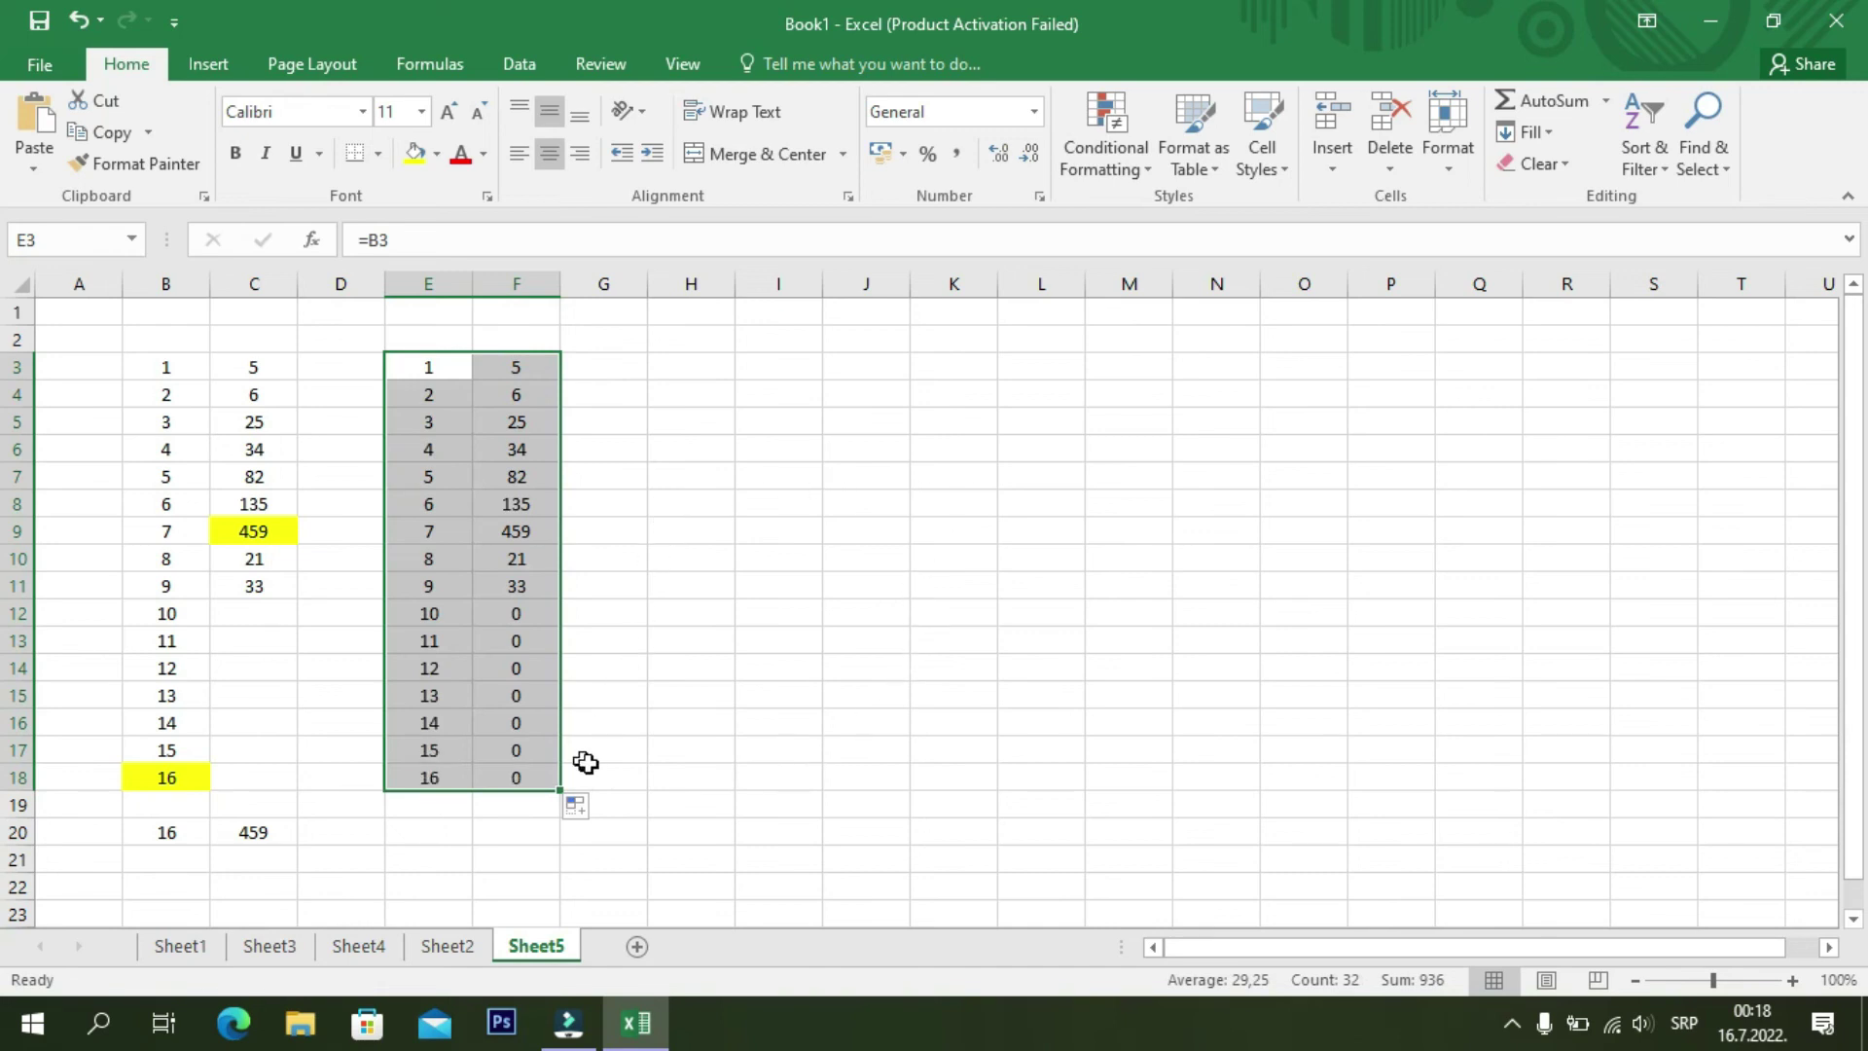
left_click(710, 666)
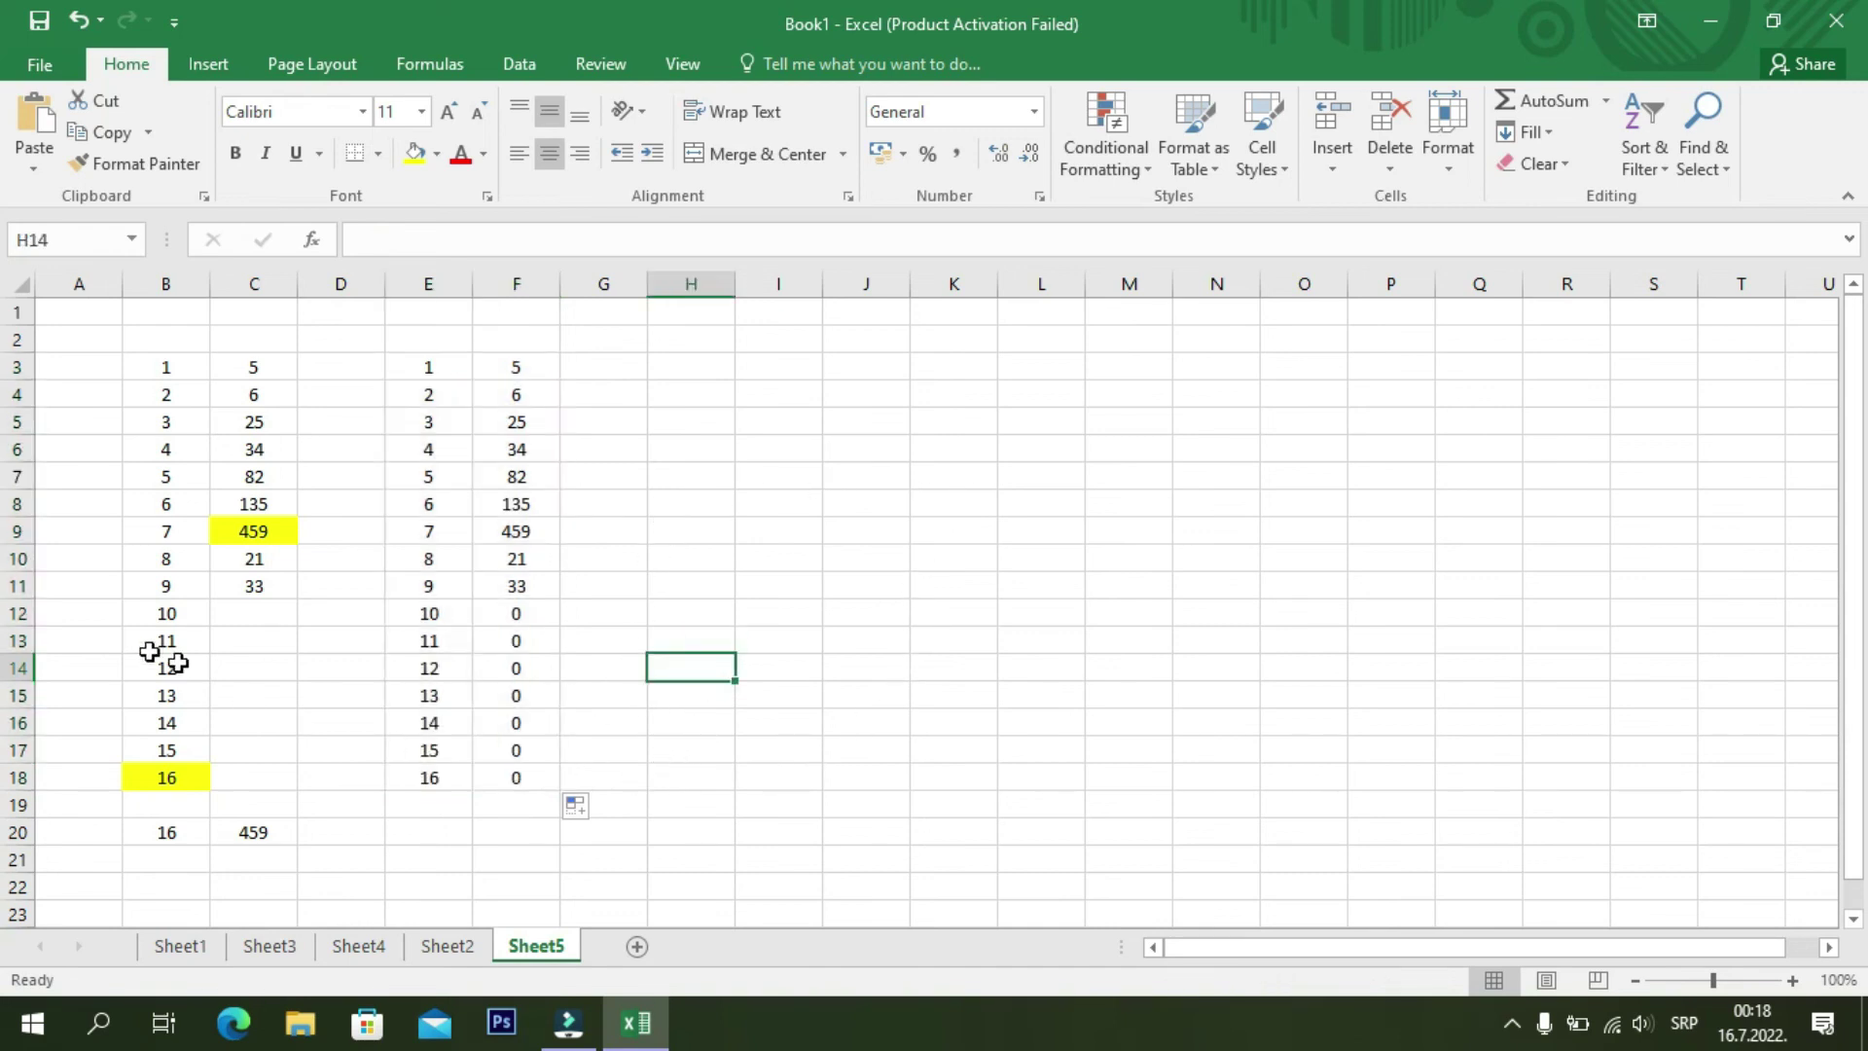
- Type 758, 25, 46, 82, 3, 4 and 7 into C12:C18, raising C20's MAX to 758
left_click(259, 614)
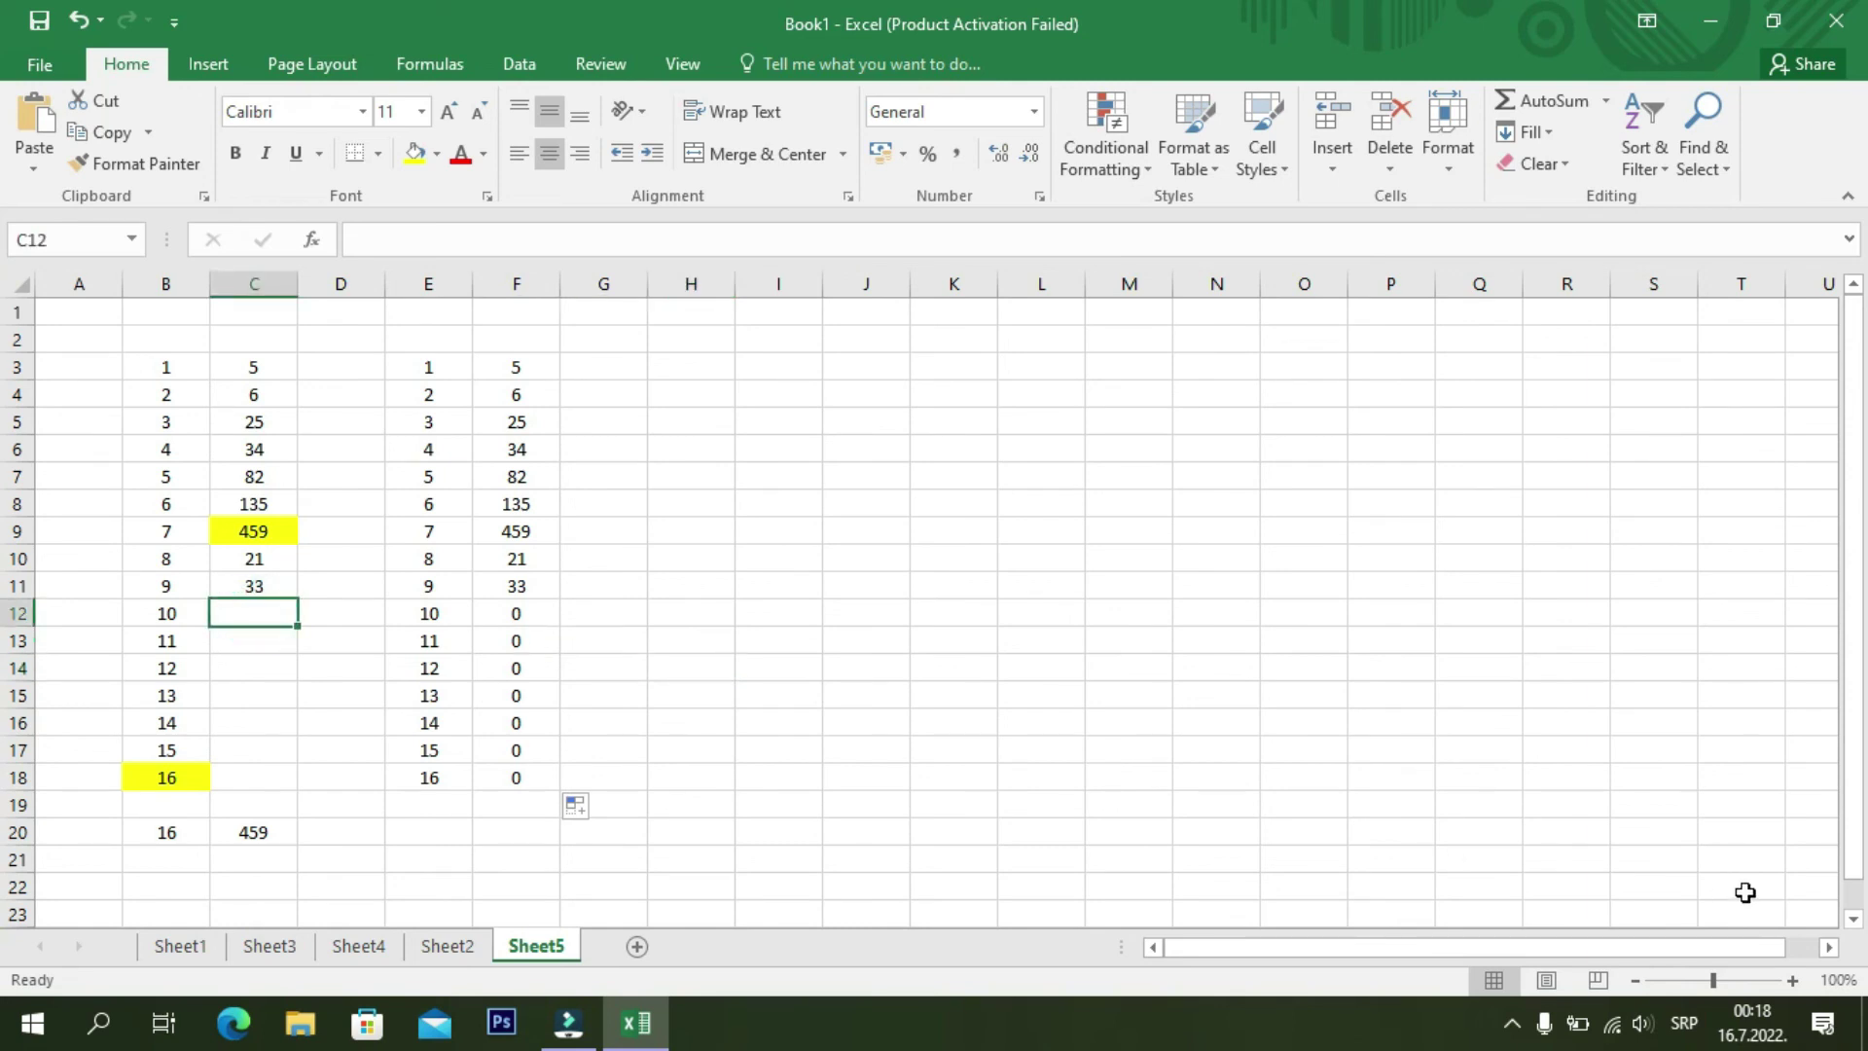
type("7")
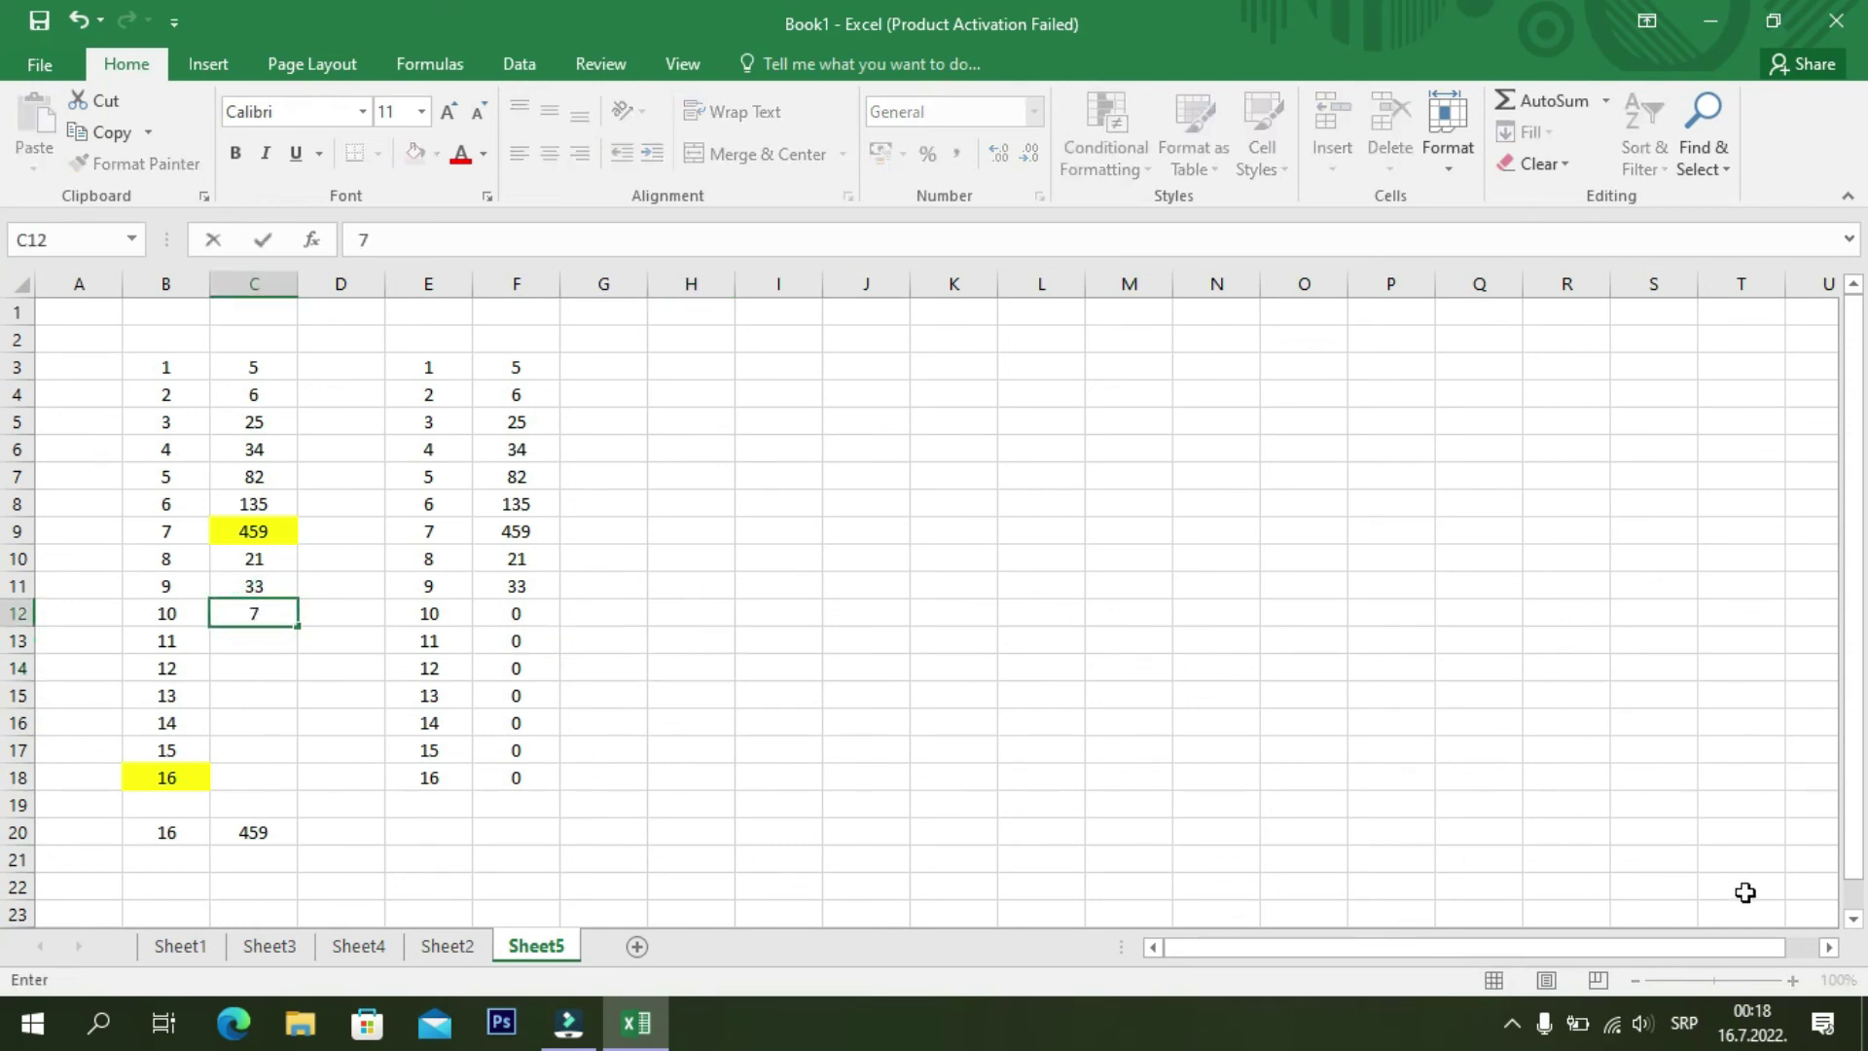
type("58")
key("Return")
type("25")
key("Return")
type("46")
key("Return")
type("82")
key("Return")
type("3")
key("Return")
type("4")
key("Return")
type("7")
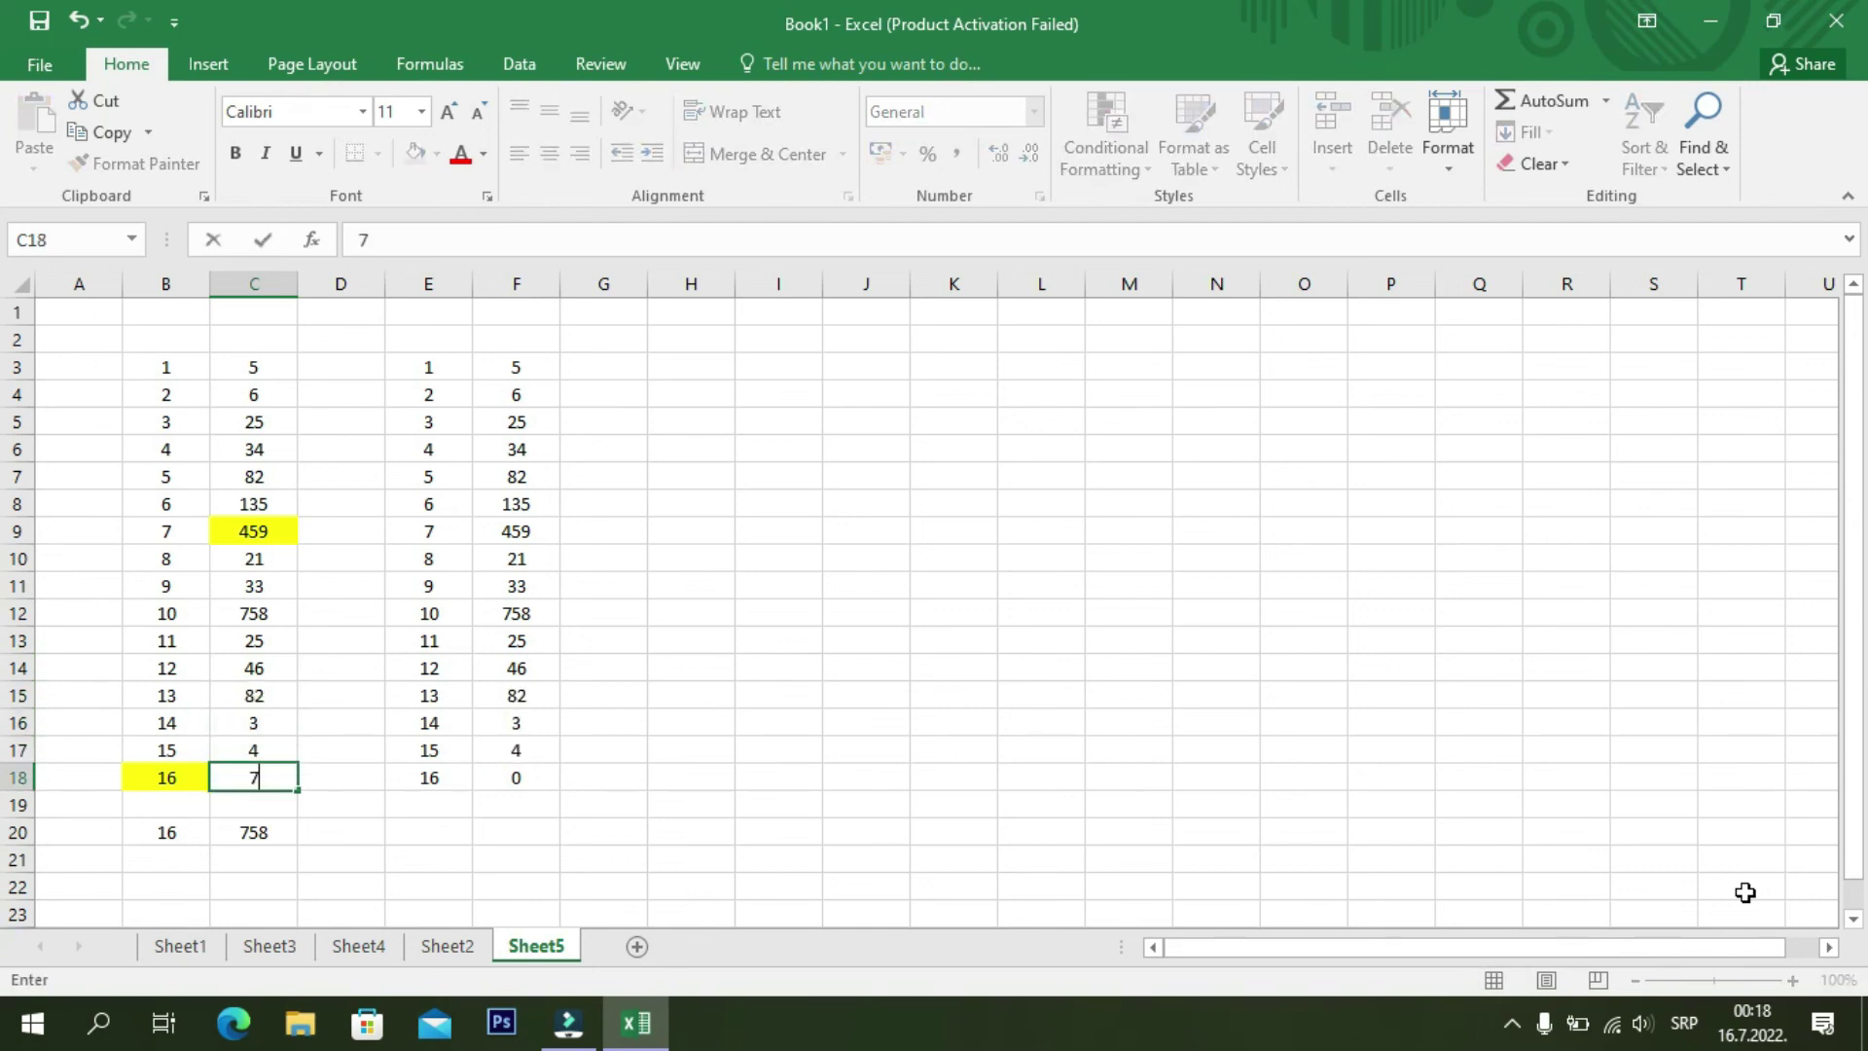
left_click(435, 834)
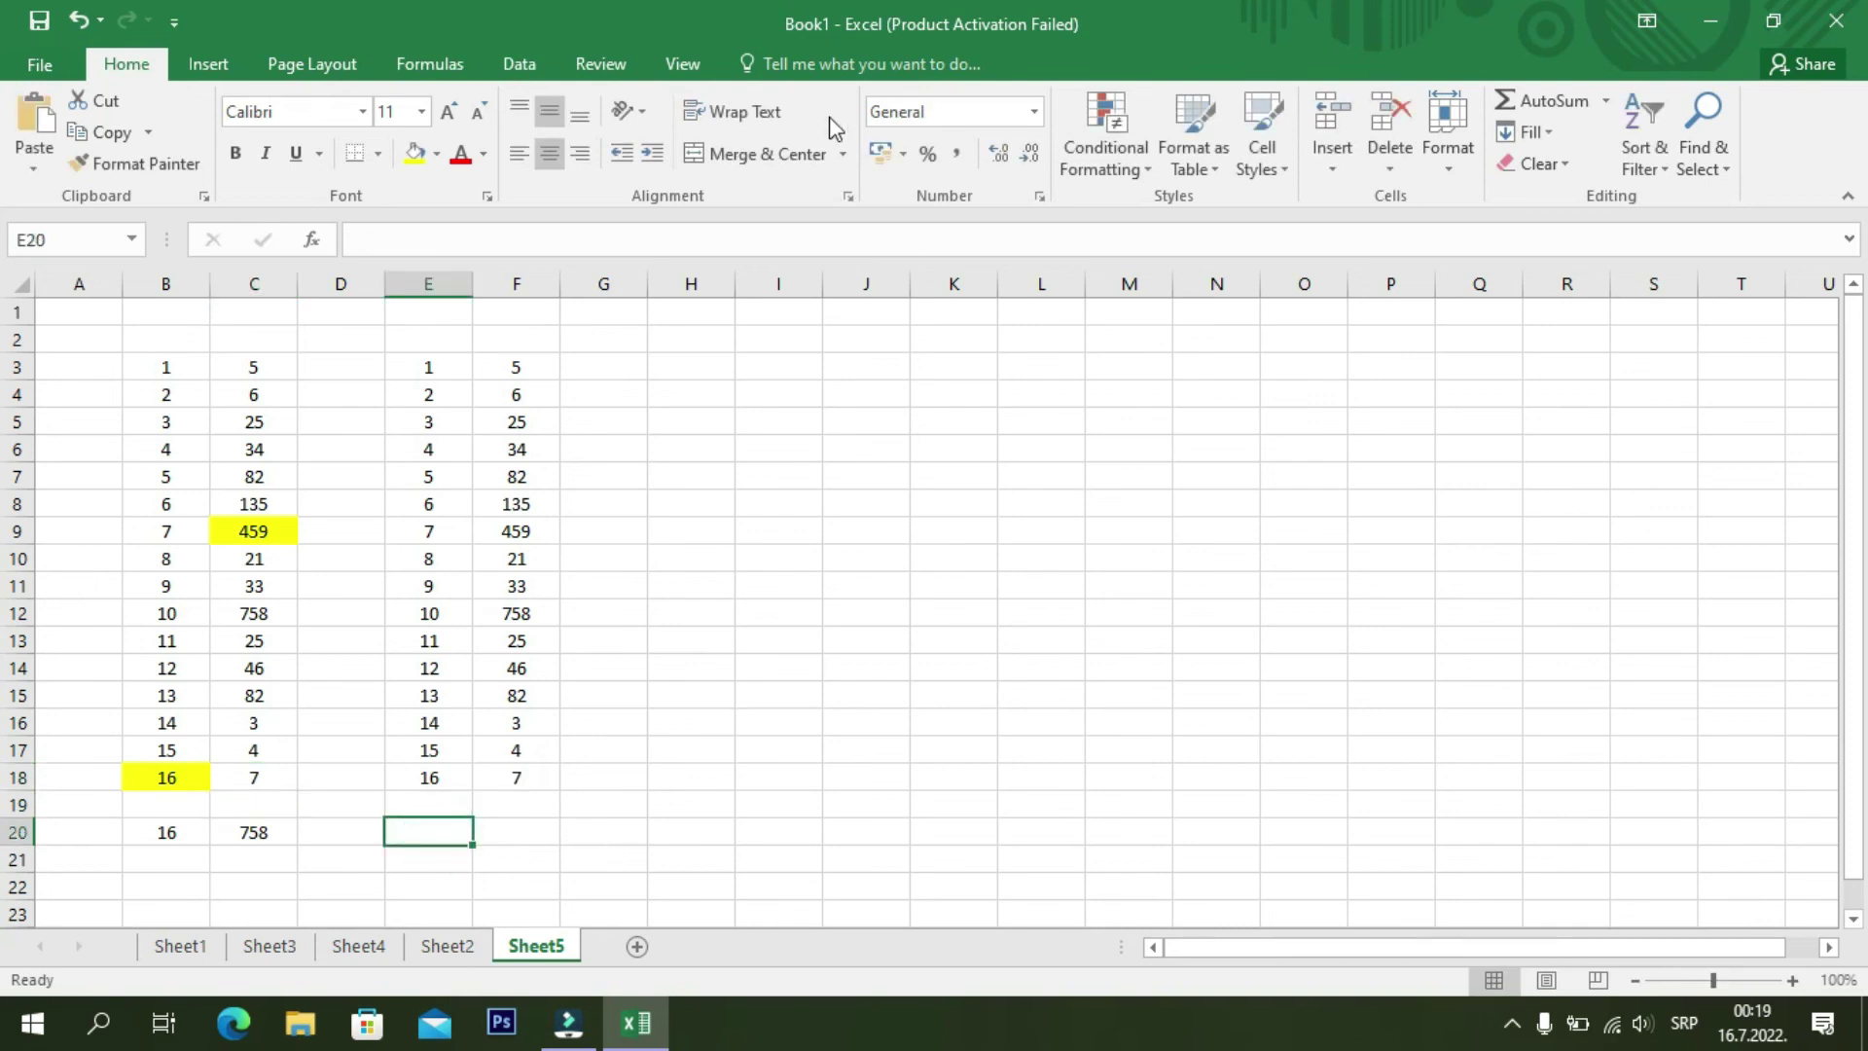
- Enter =MIN(E3:E19) in E20, which returns 1, and shade the minimum cell E3 yellow
left_click(311, 240)
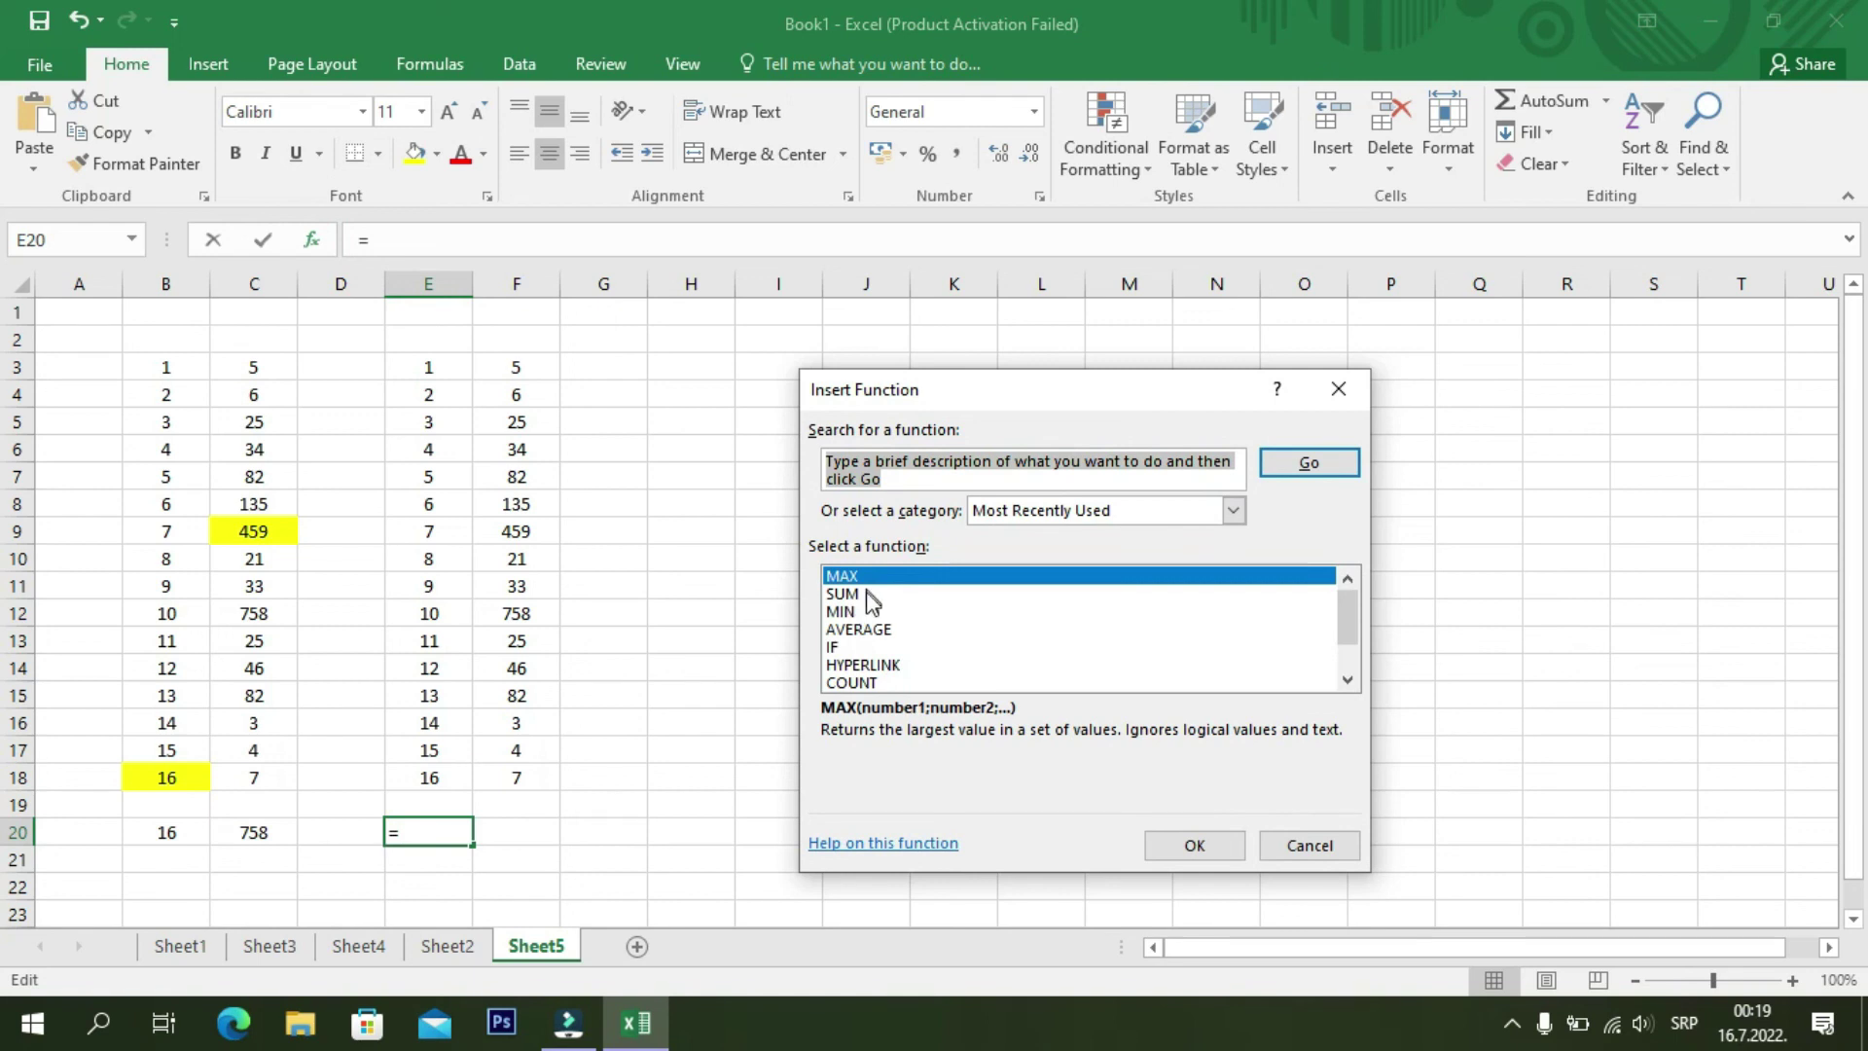
left_click(852, 613)
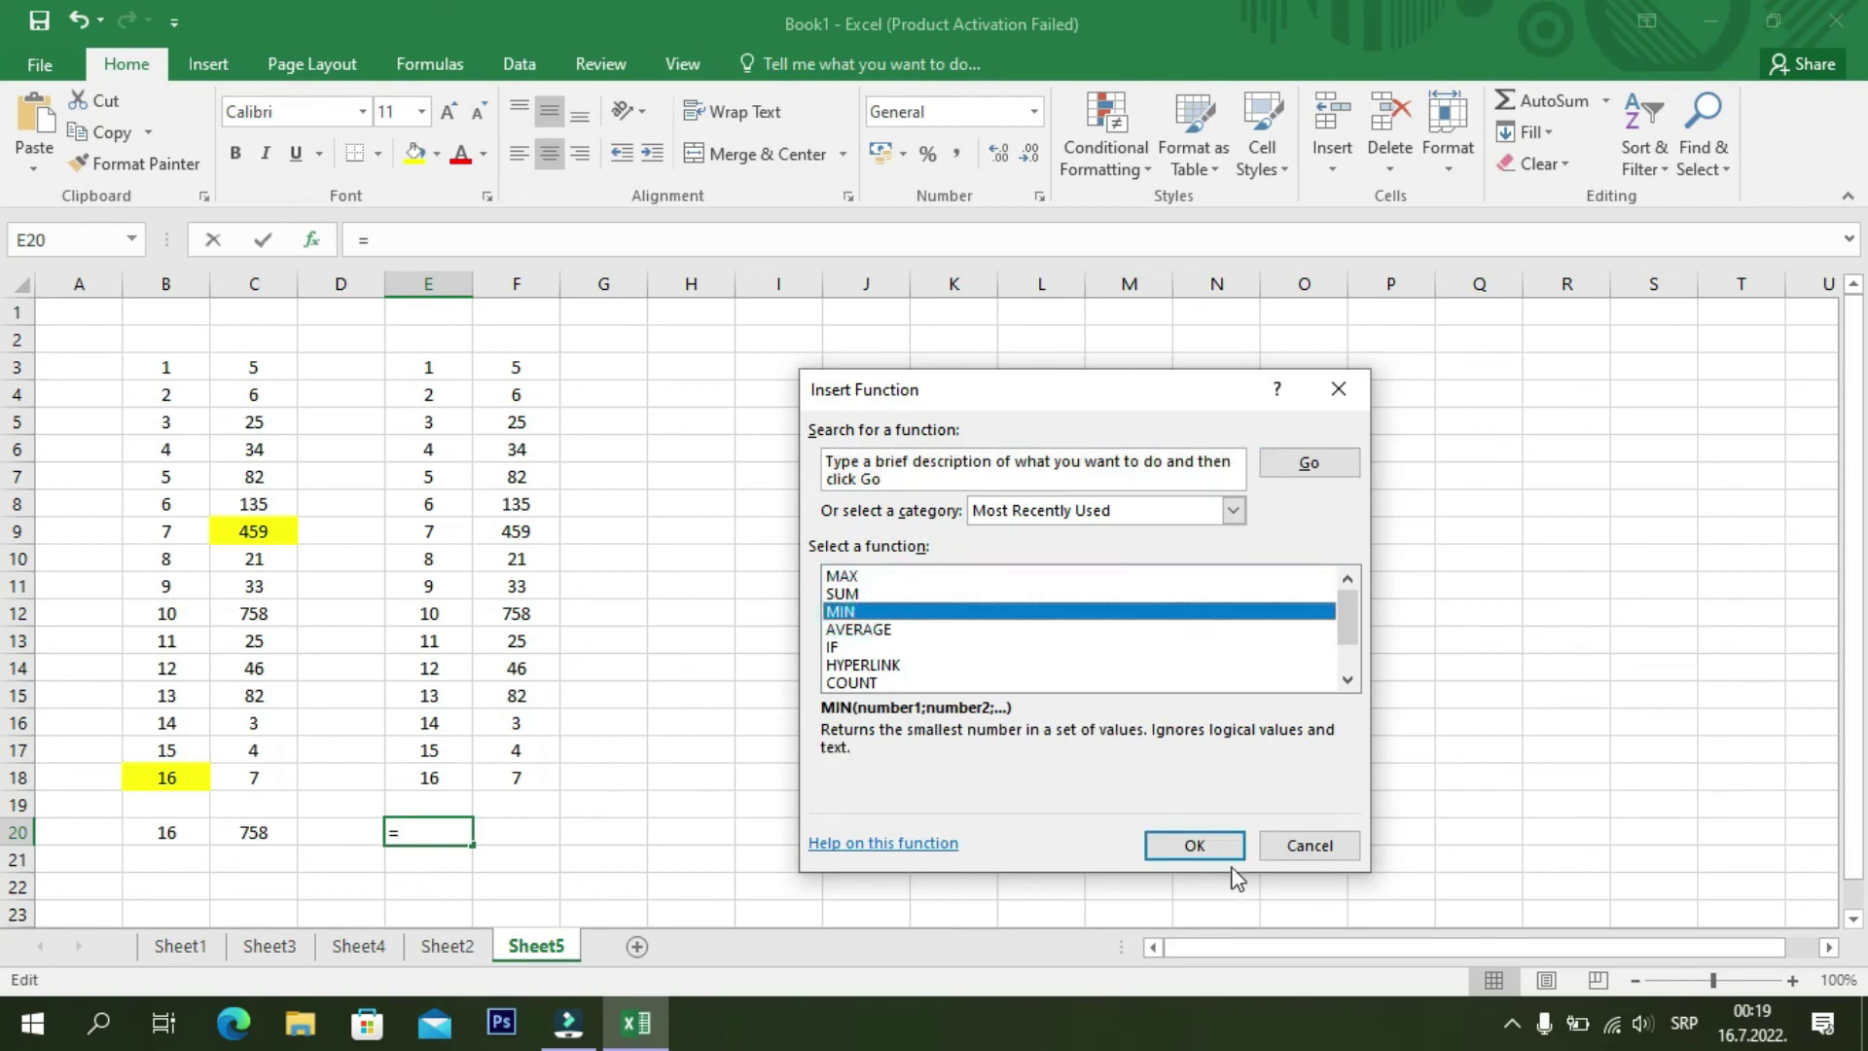
left_click(1211, 847)
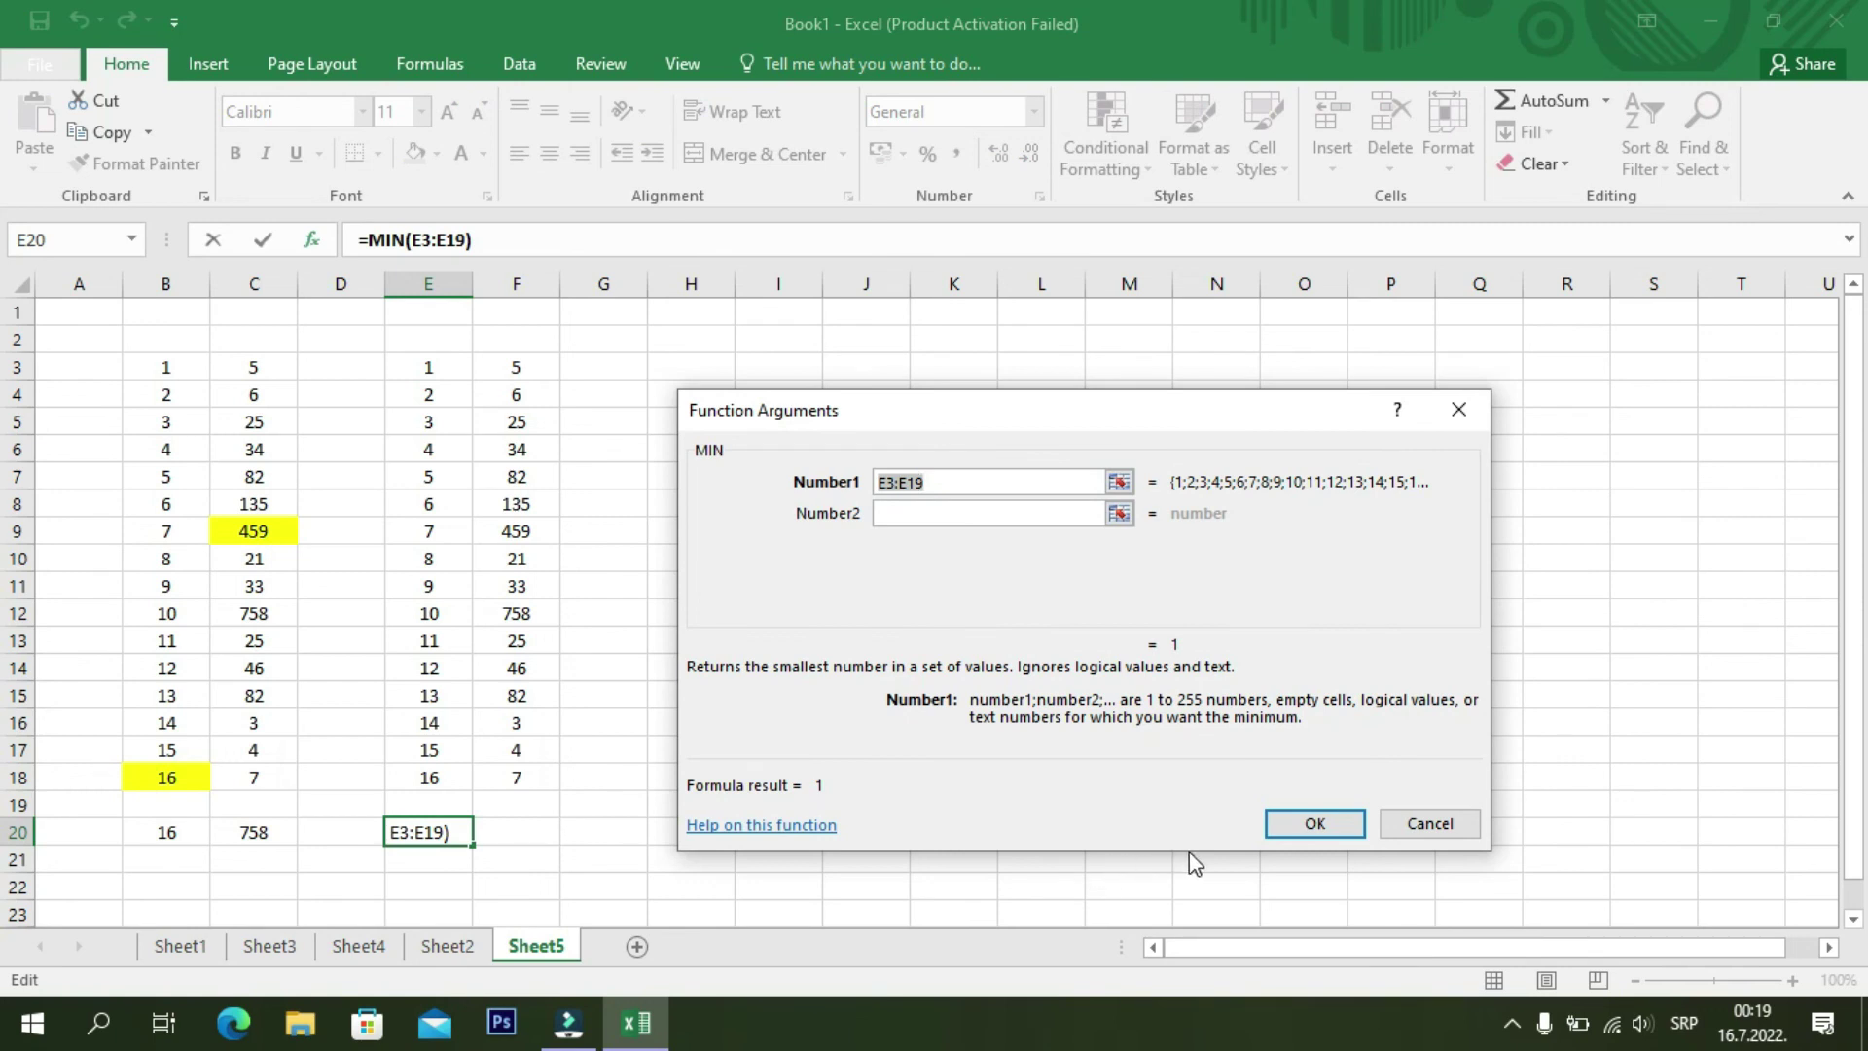
left_click(1333, 826)
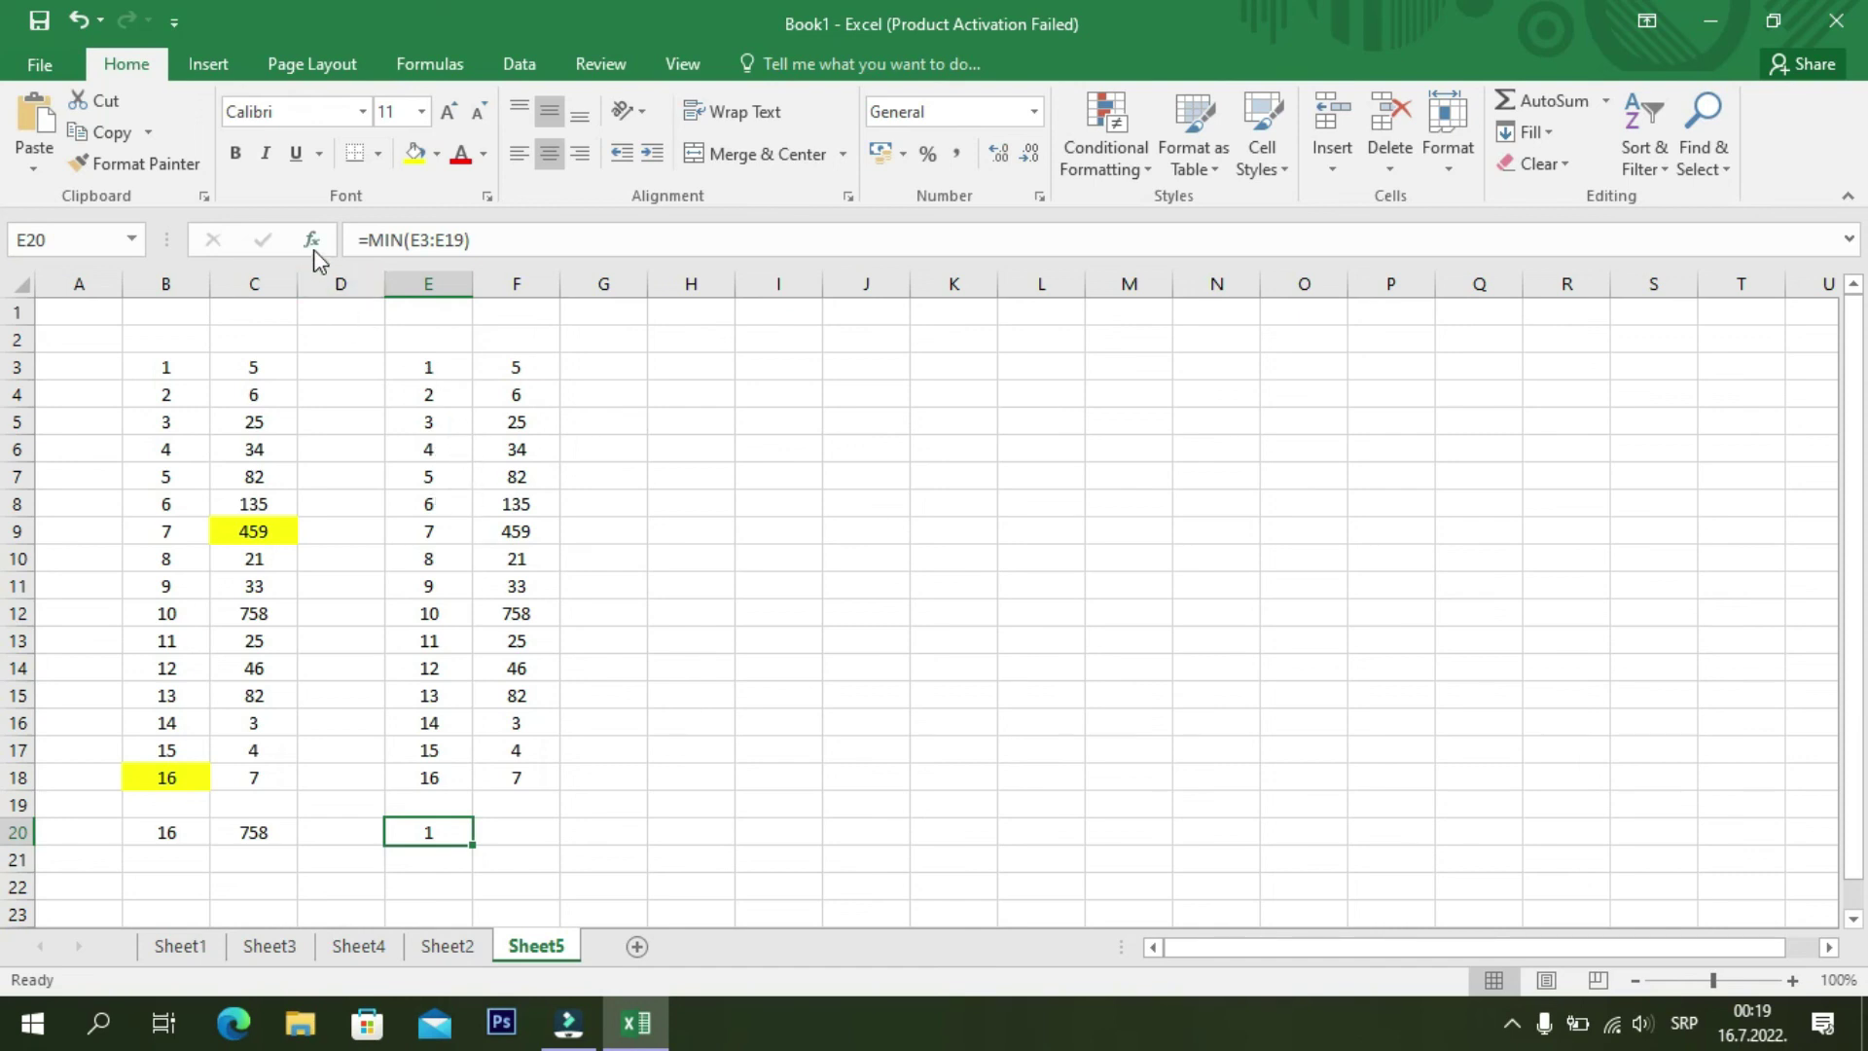
left_click(445, 363)
left_click(415, 153)
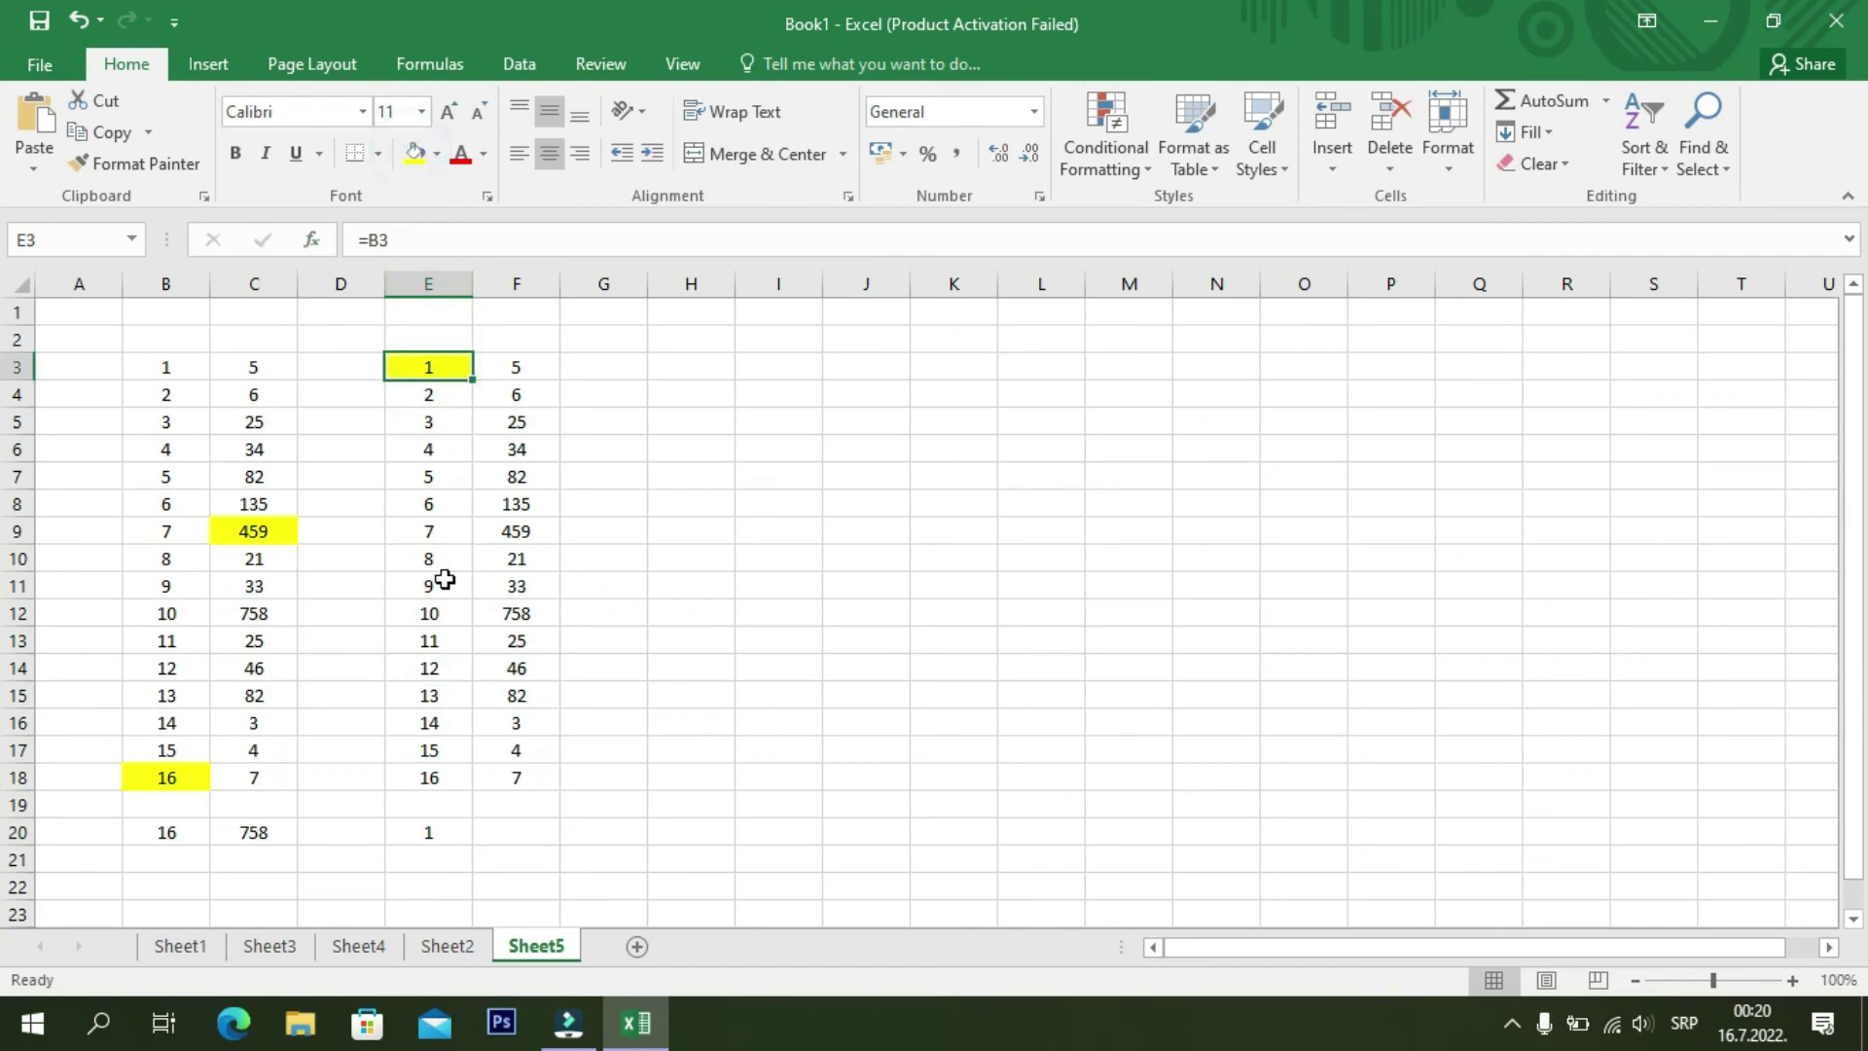
- Copy E20's MIN formula into F20 so it becomes =MIN(F3:F19), showing 3
left_click(429, 839)
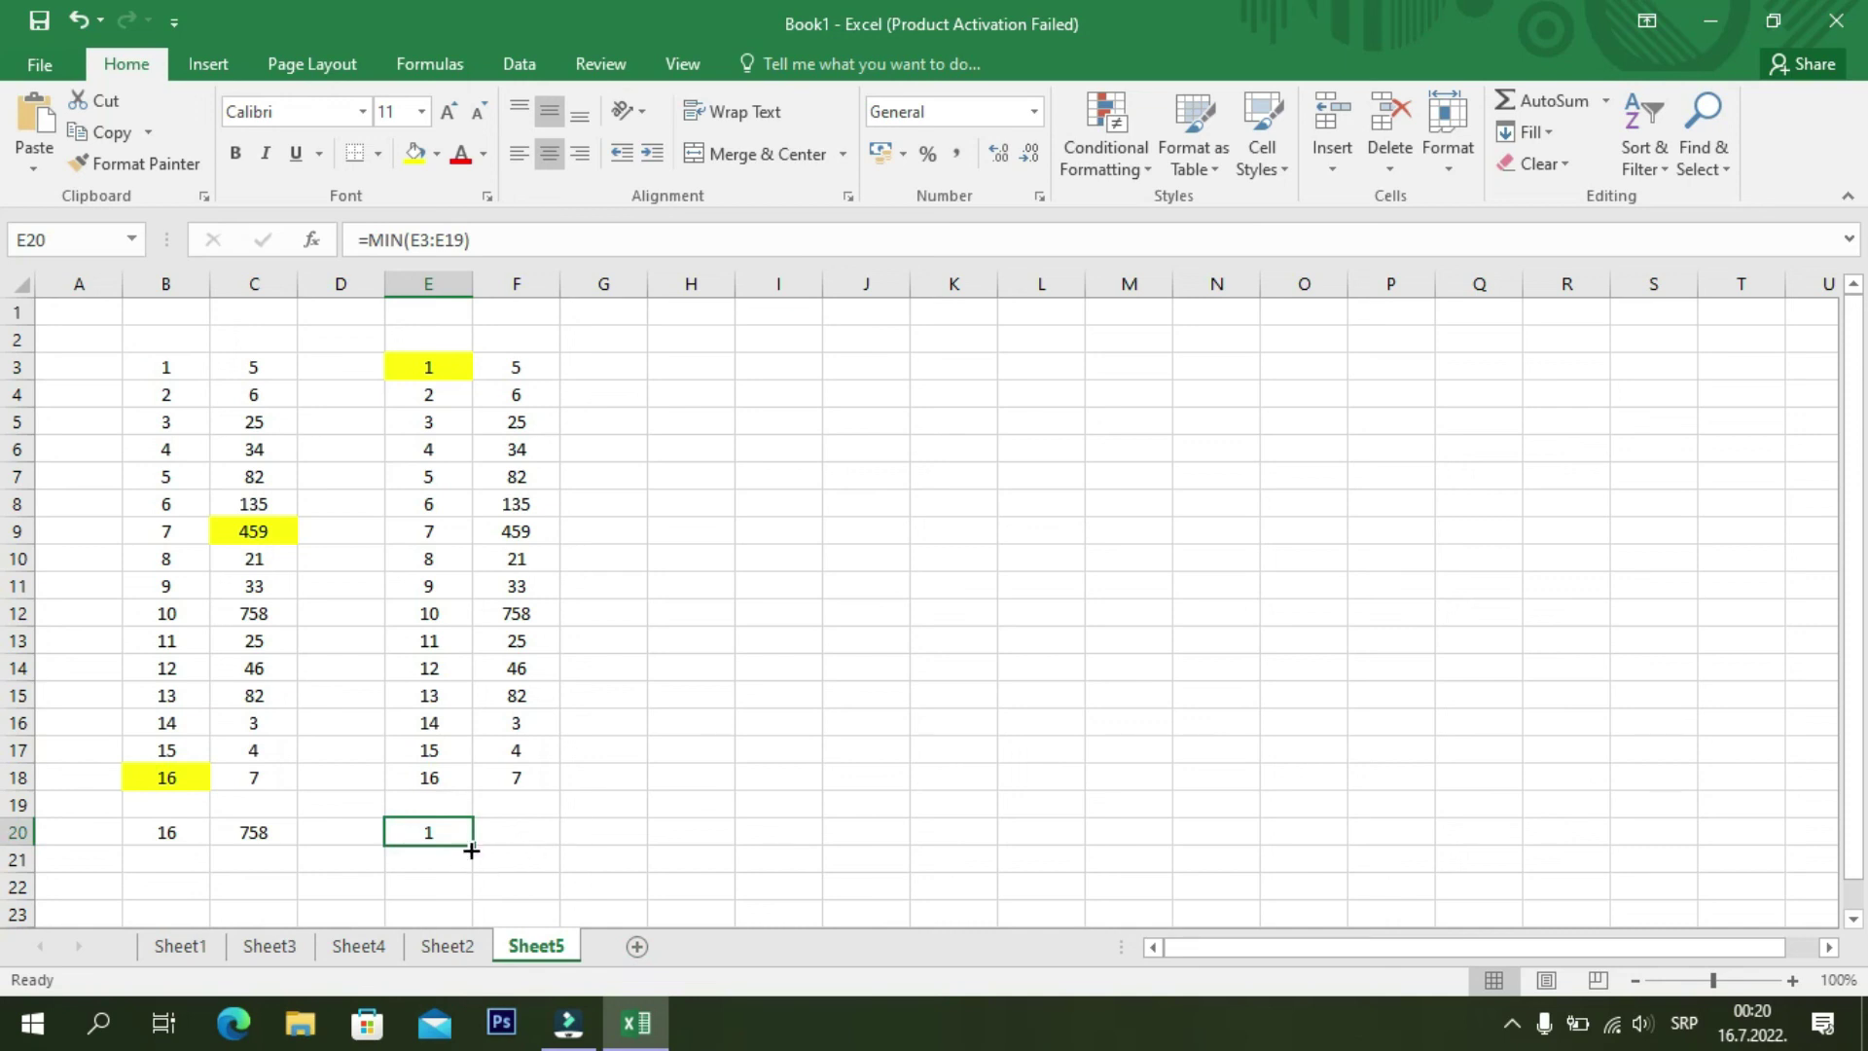
left_click_drag(471, 850, 545, 852)
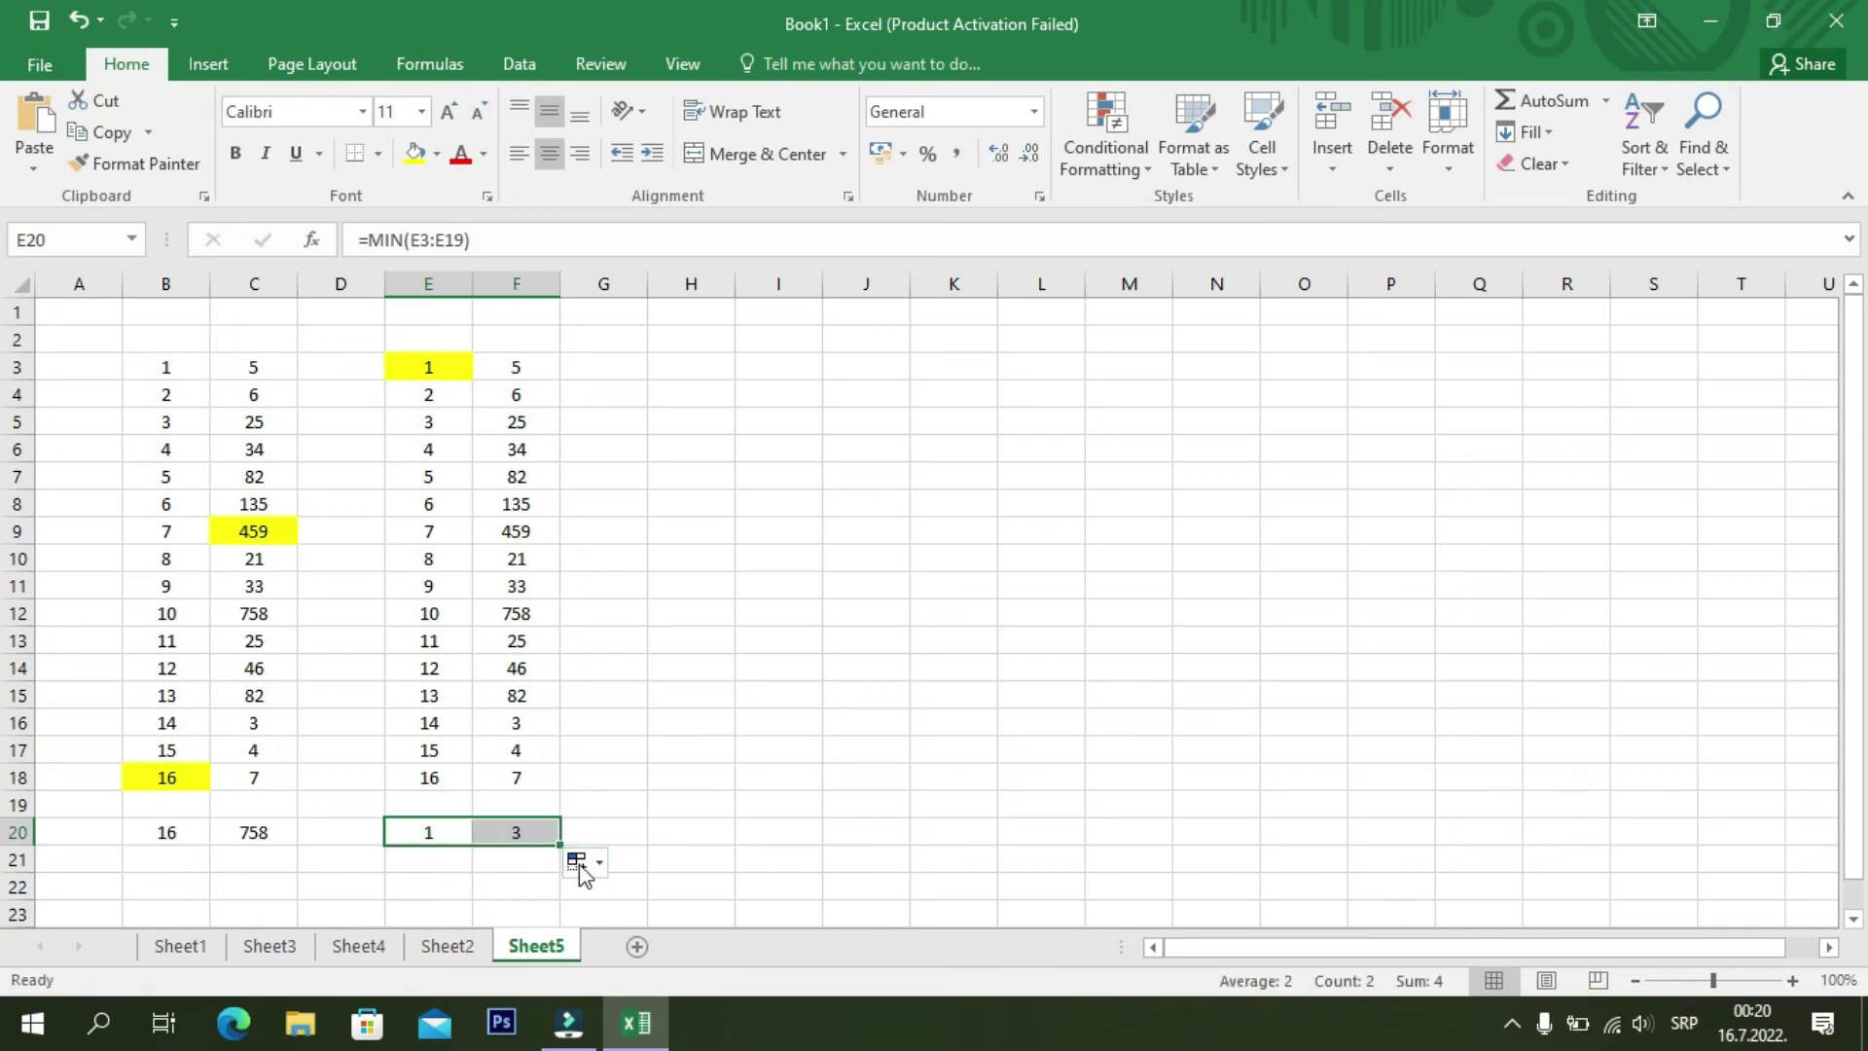
left_click(535, 835)
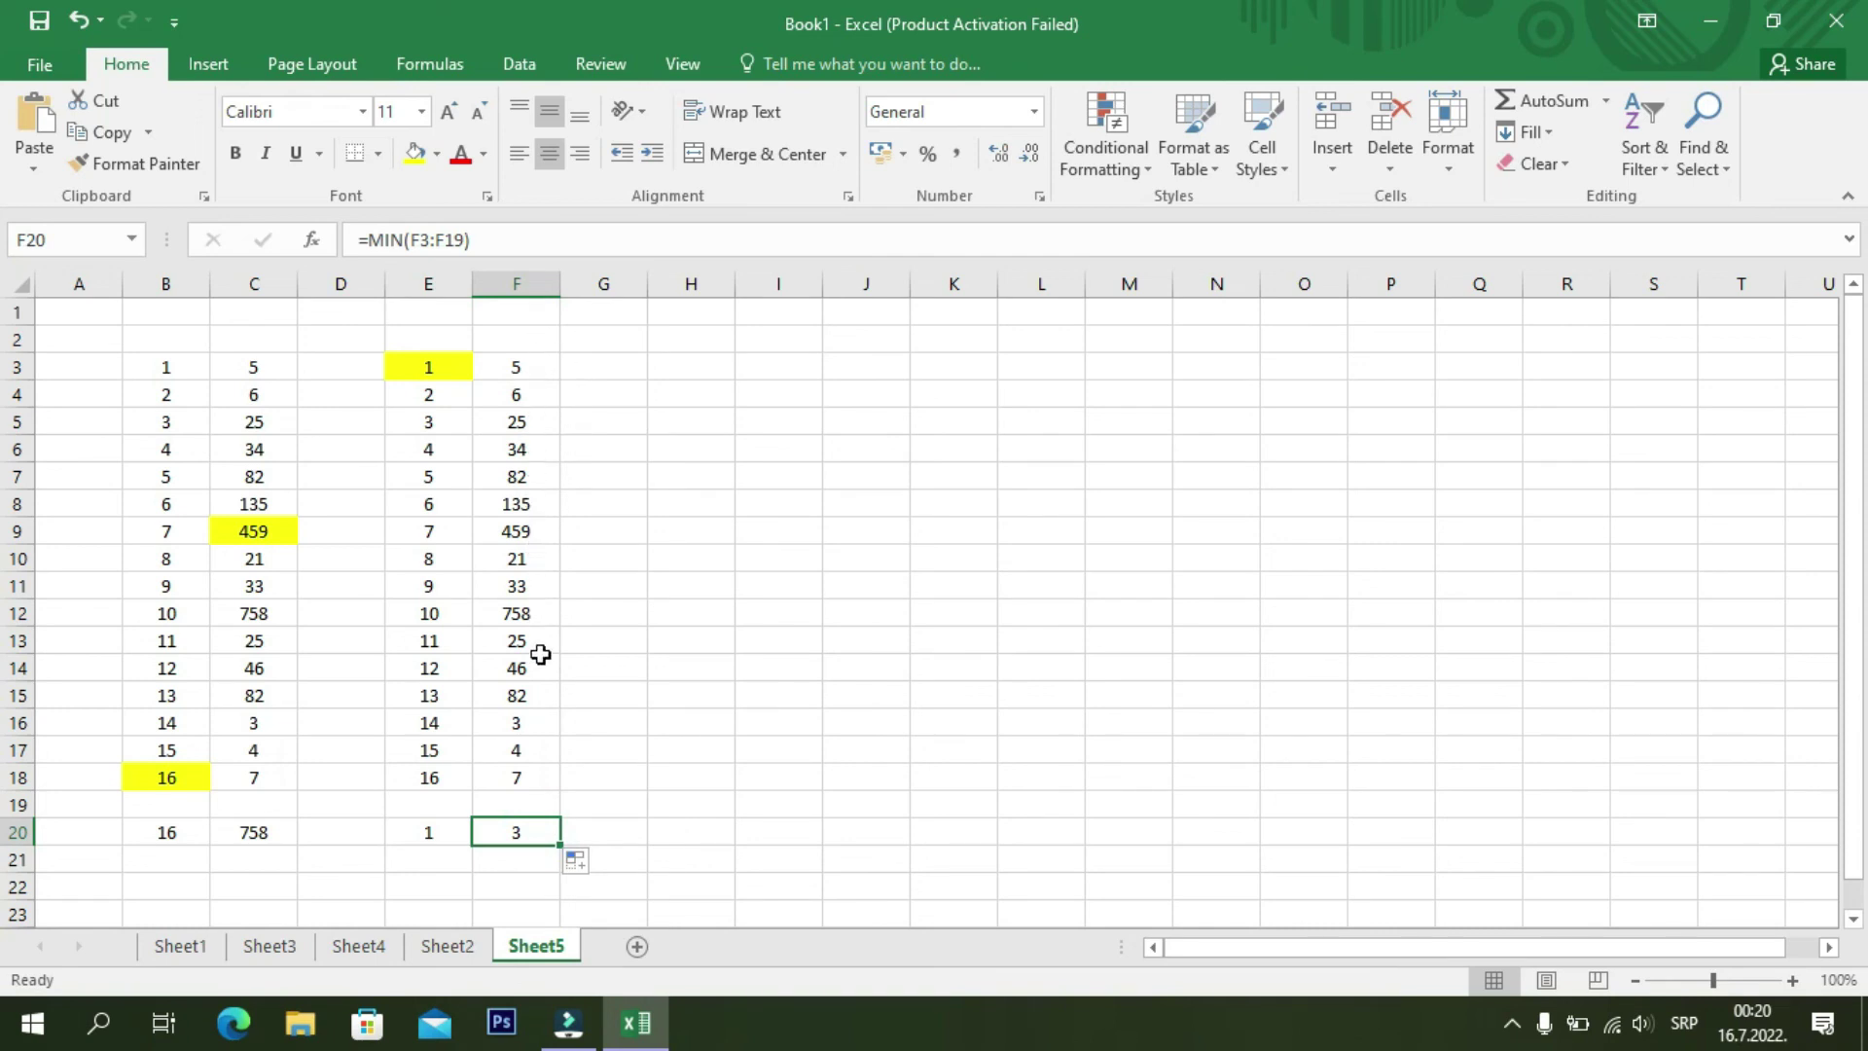
- Shade F16, the column F minimum of 3, yellow
left_click(539, 720)
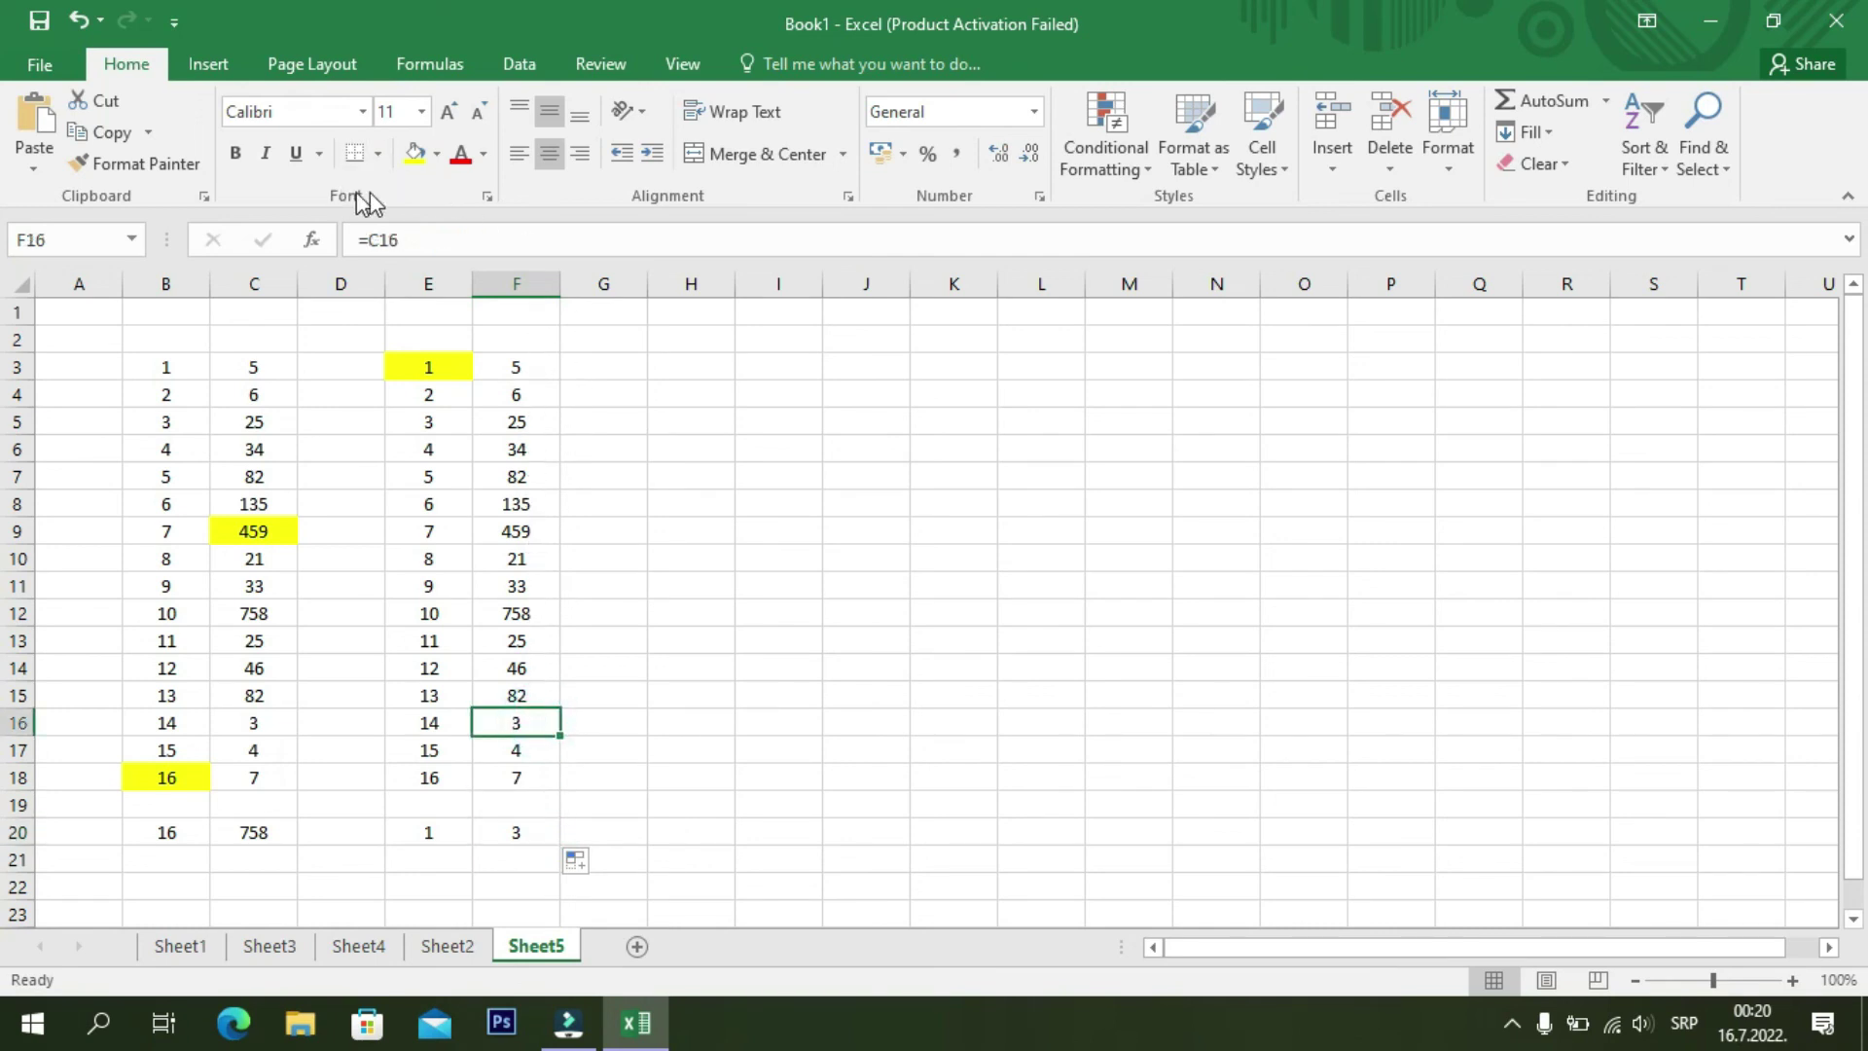
left_click(416, 156)
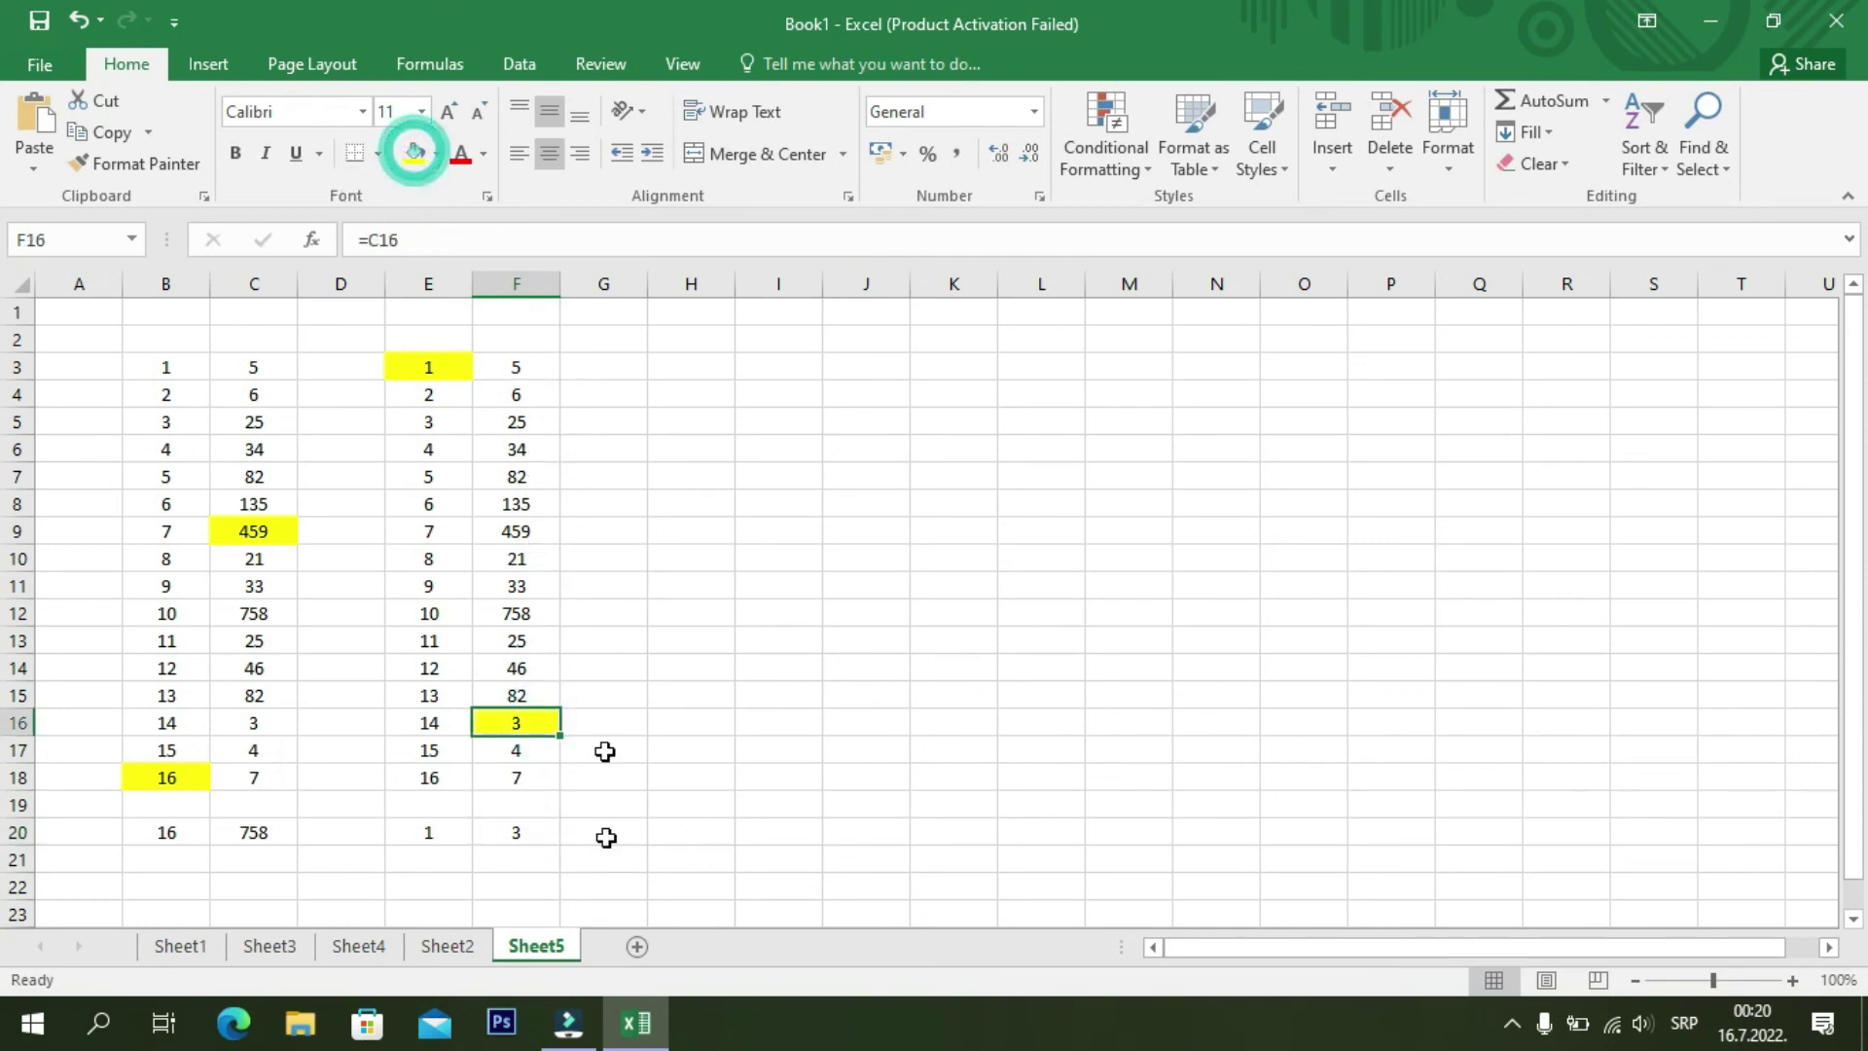
left_click(533, 837)
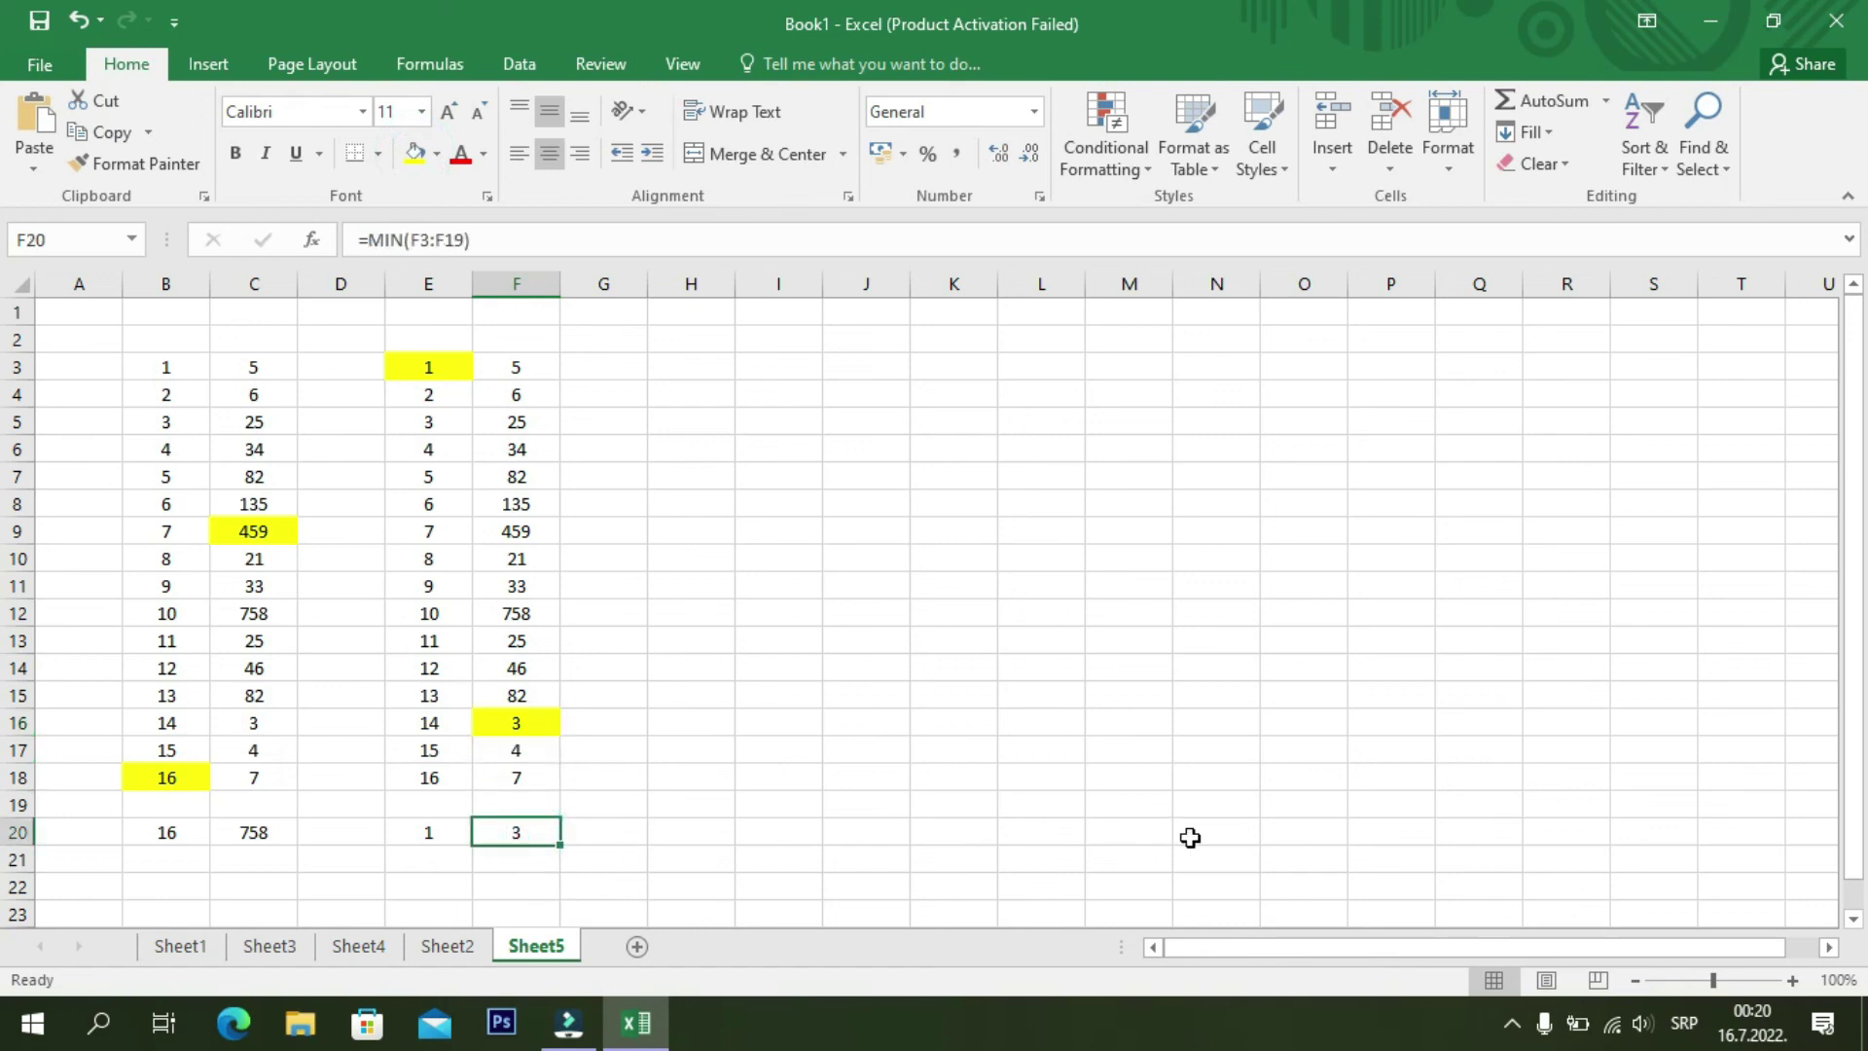